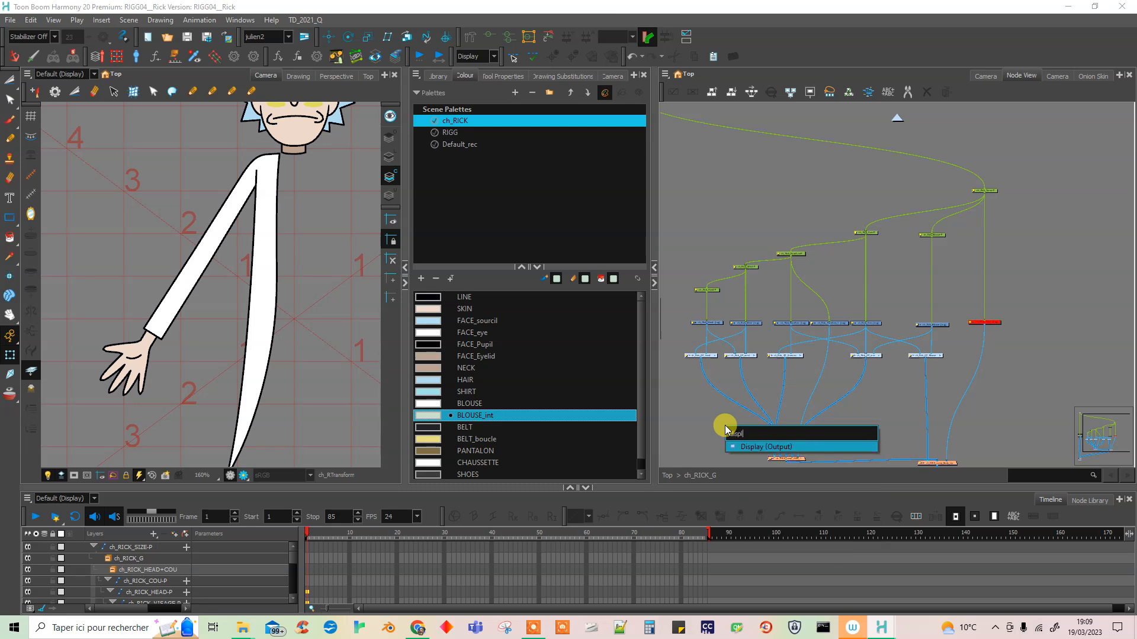
- Add a Display node to the network and rename it deform
type("pla")
key("Return")
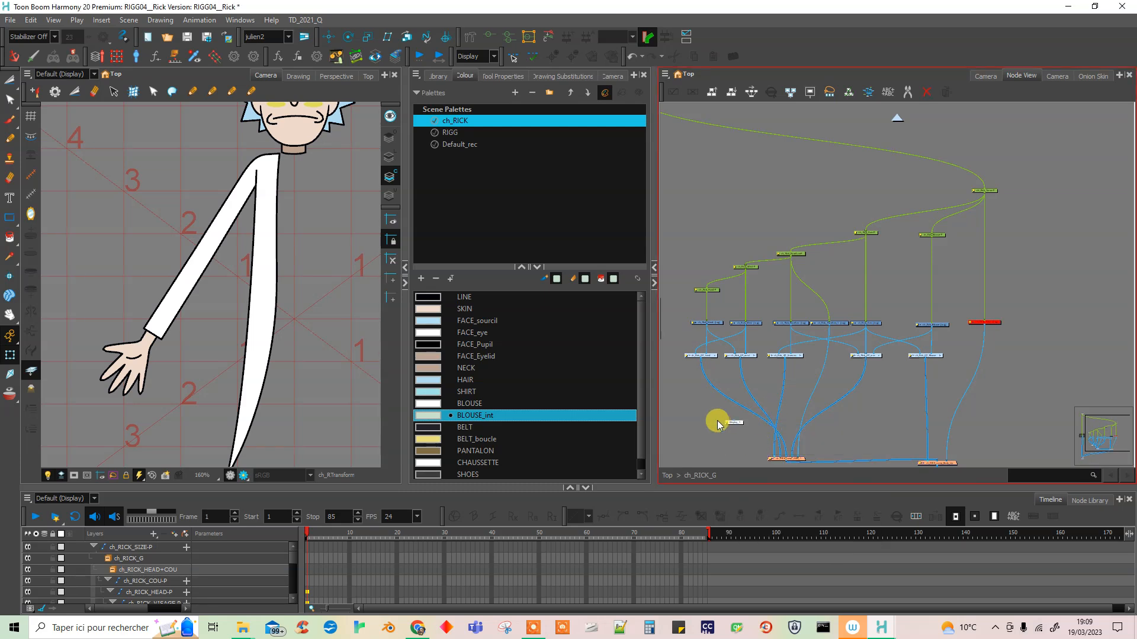
scroll(729, 420, "up", 3)
left_click(731, 421)
double_click(601, 303)
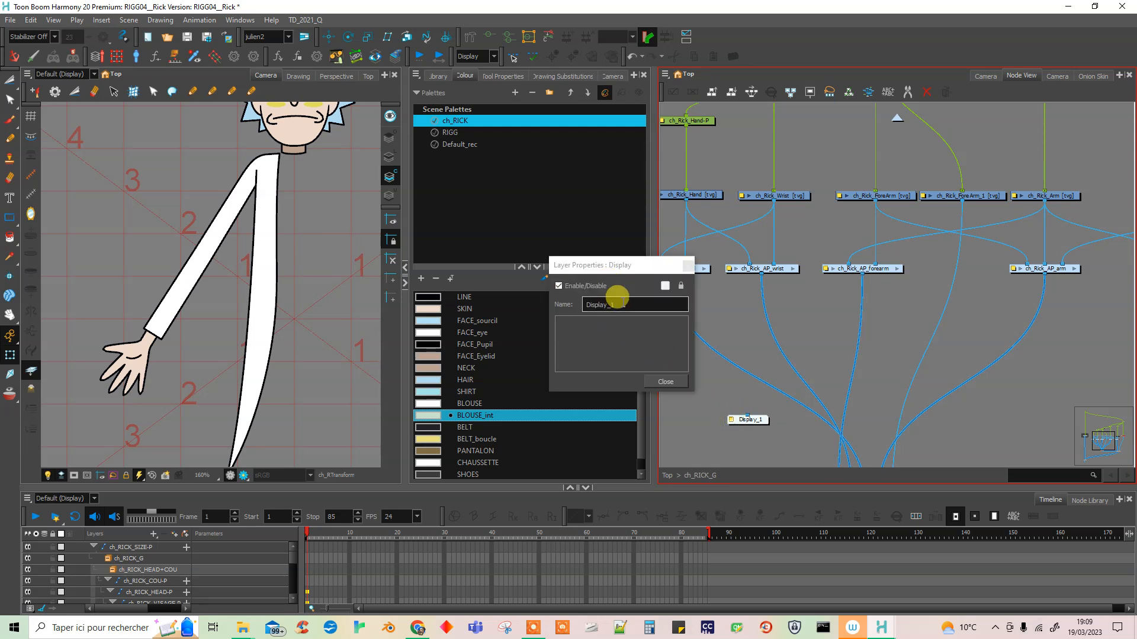
type("deform")
left_click(677, 380)
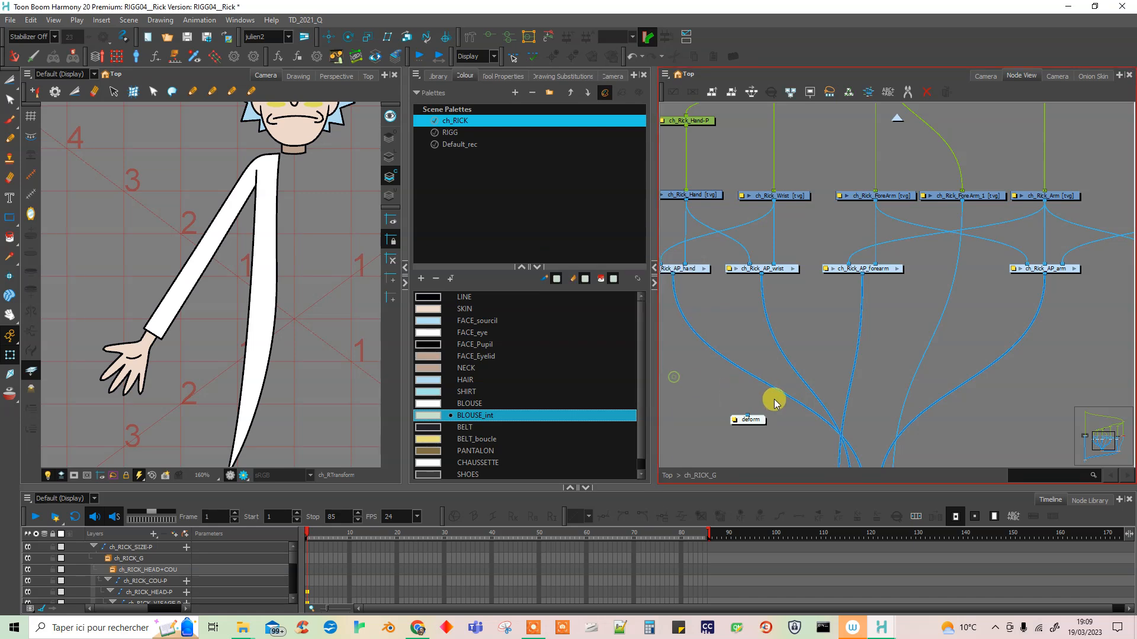
- Place the deform display node beneath ch_Rick_Wrist and connect the wrist drawing's output to it
left_click_drag(761, 420, 775, 362)
mouse_move(775, 363)
left_mouse_down()
mouse_move(957, 447)
mouse_move(832, 447)
mouse_move(827, 358)
mouse_move(806, 287)
mouse_move(806, 323)
mouse_move(785, 344)
left_mouse_up()
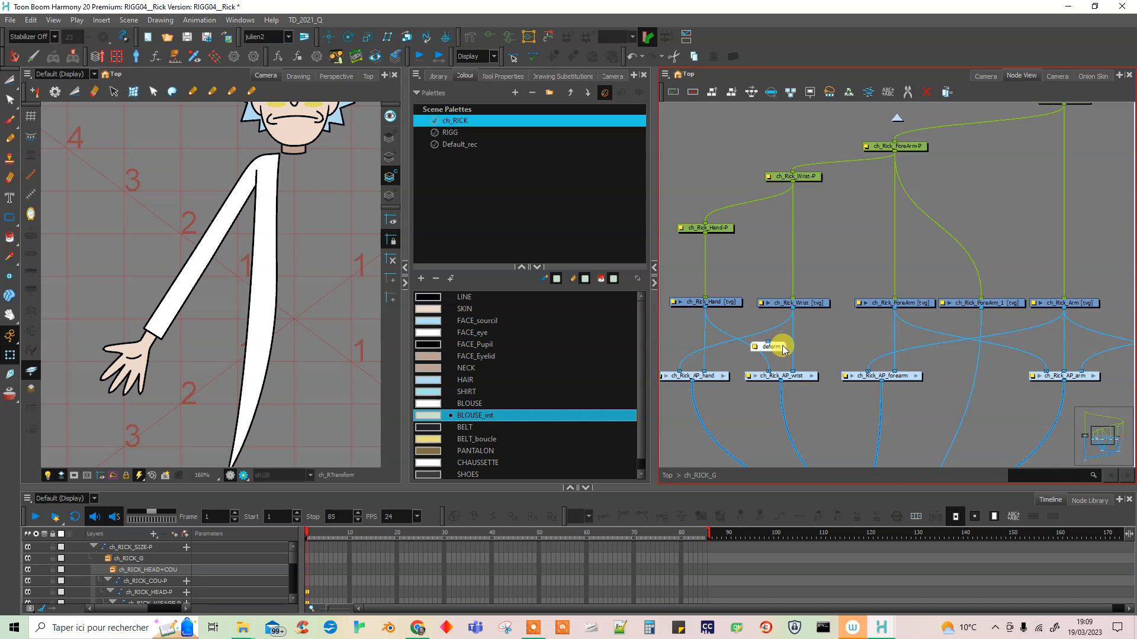
scroll(782, 350, "up", 3)
left_click_drag(799, 285, 760, 339)
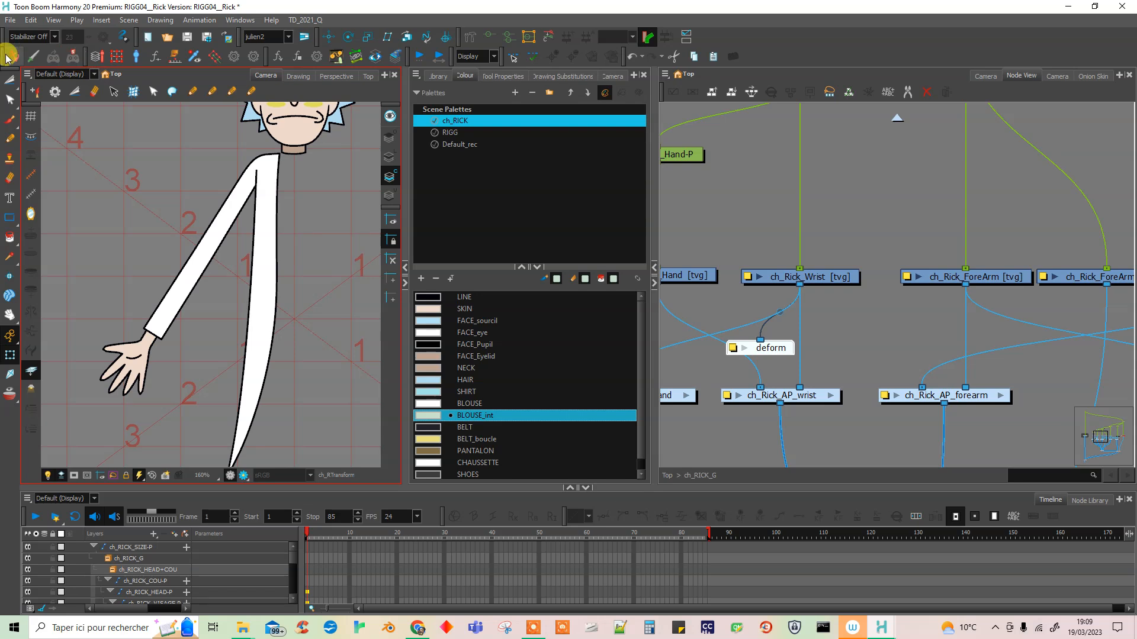
- Set the camera view to show the deform display so the wrist drawing appears alone
left_click(58, 74)
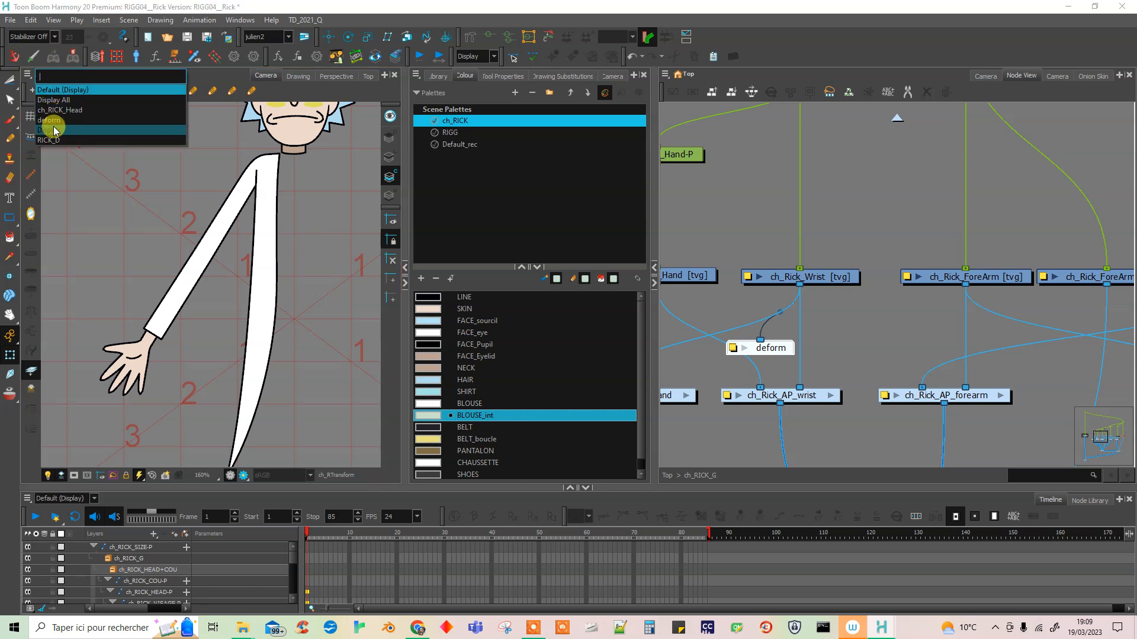
left_click(91, 120)
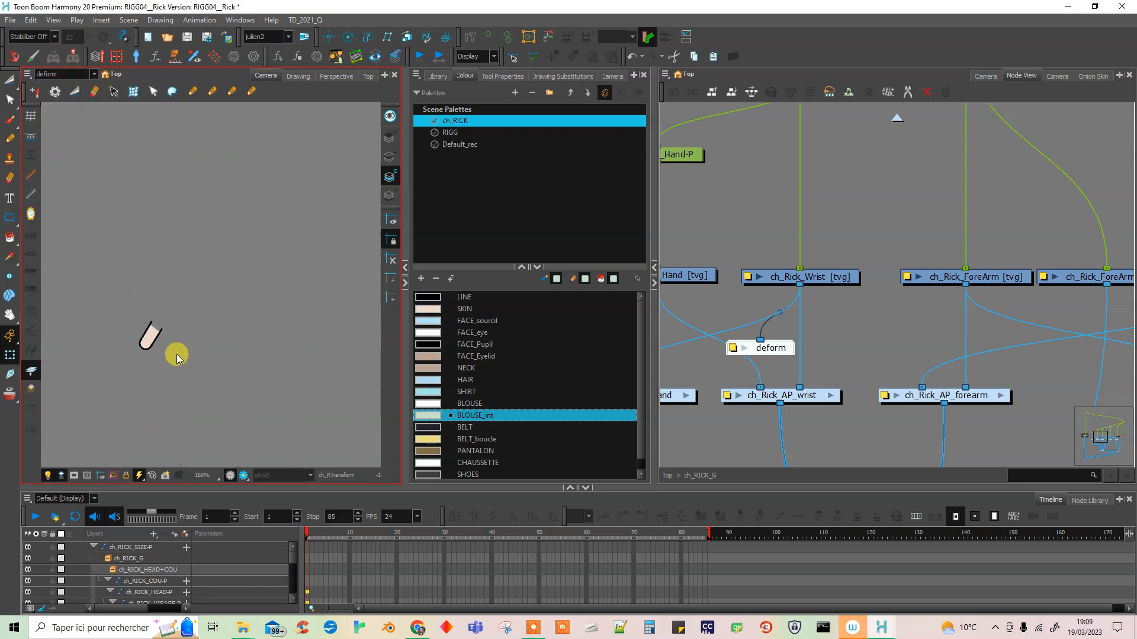
scroll(132, 351, "up", 9)
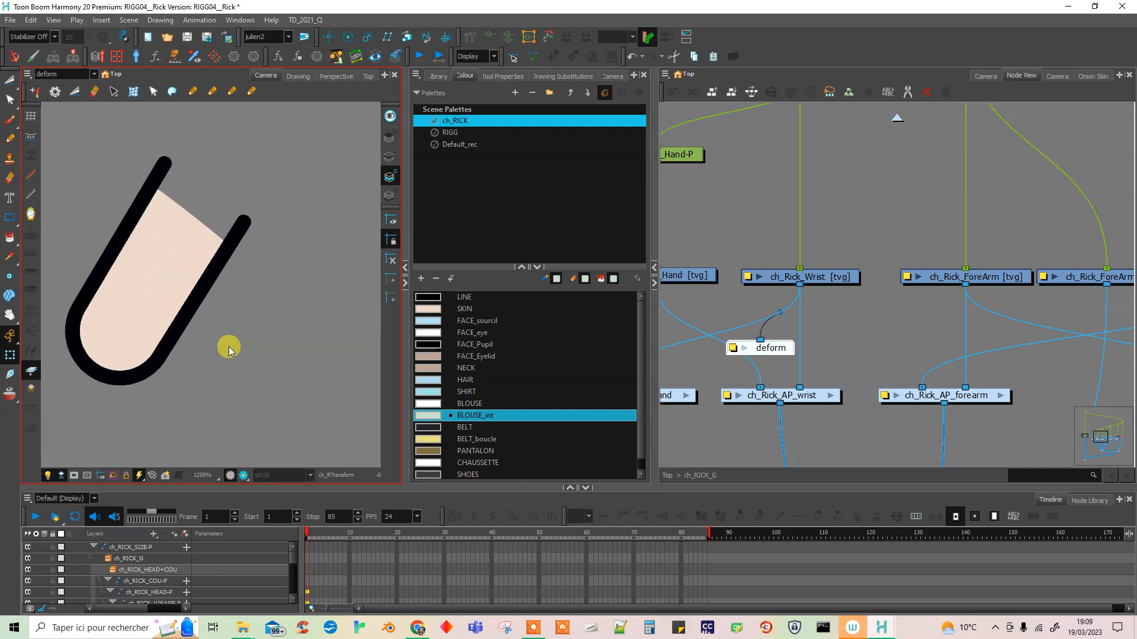
- Create a closed envelope deformation along the outline of the ch_Rick_Wrist drawing with the Rigging tool
left_click(472, 38)
left_click_drag(650, 239, 710, 243)
left_click(557, 76)
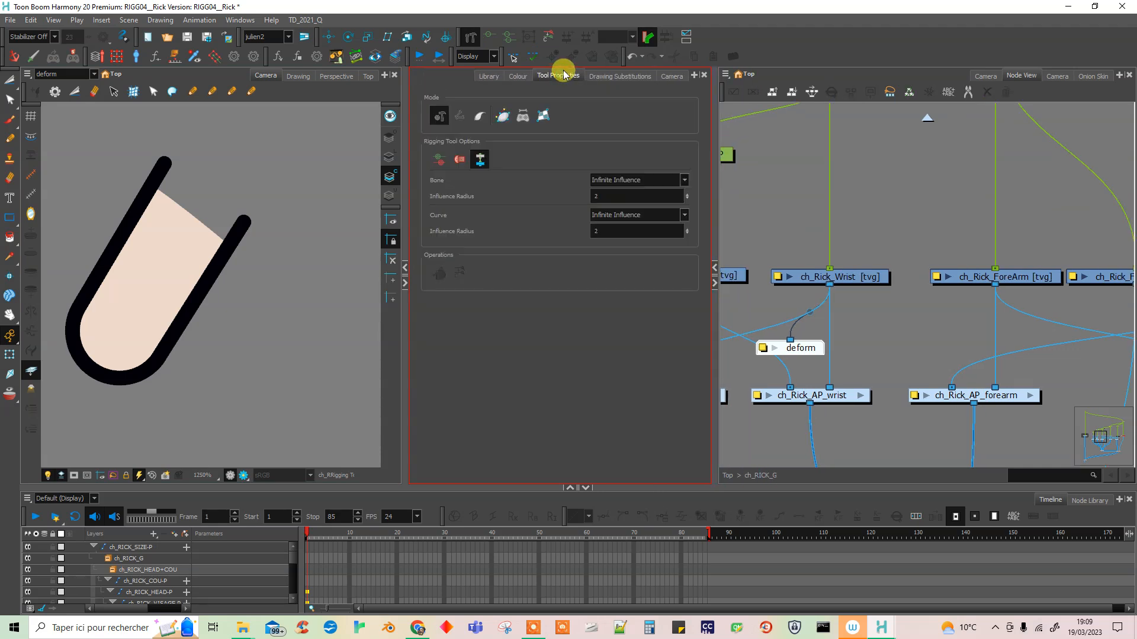
left_click(502, 118)
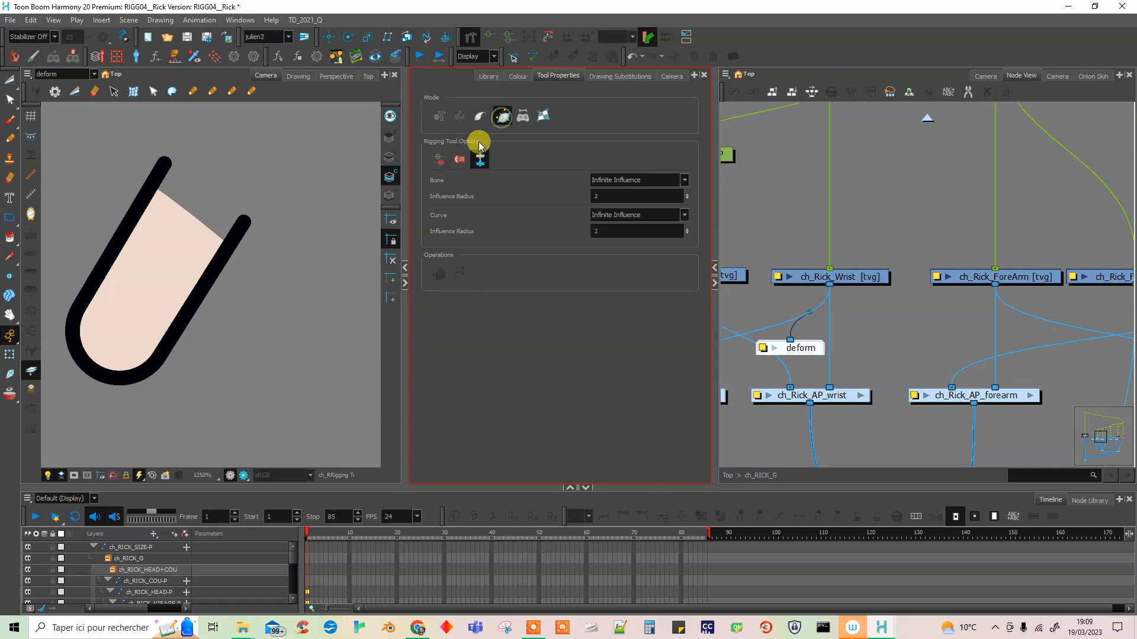
left_click(864, 278)
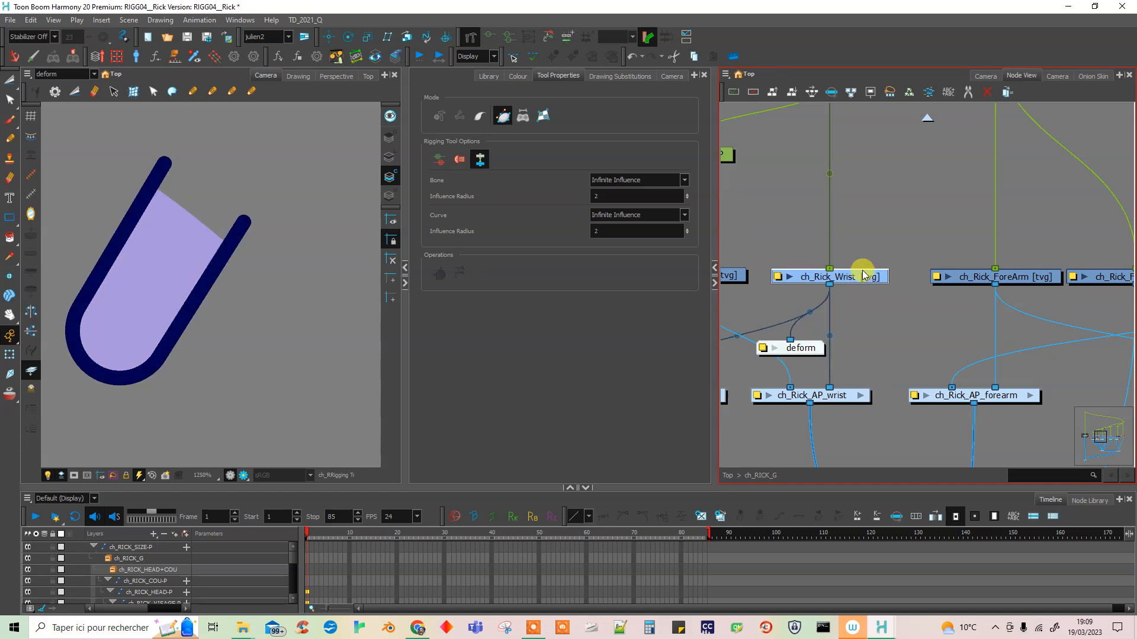
scroll(234, 287, "up", 2)
left_click_drag(193, 359, 244, 368)
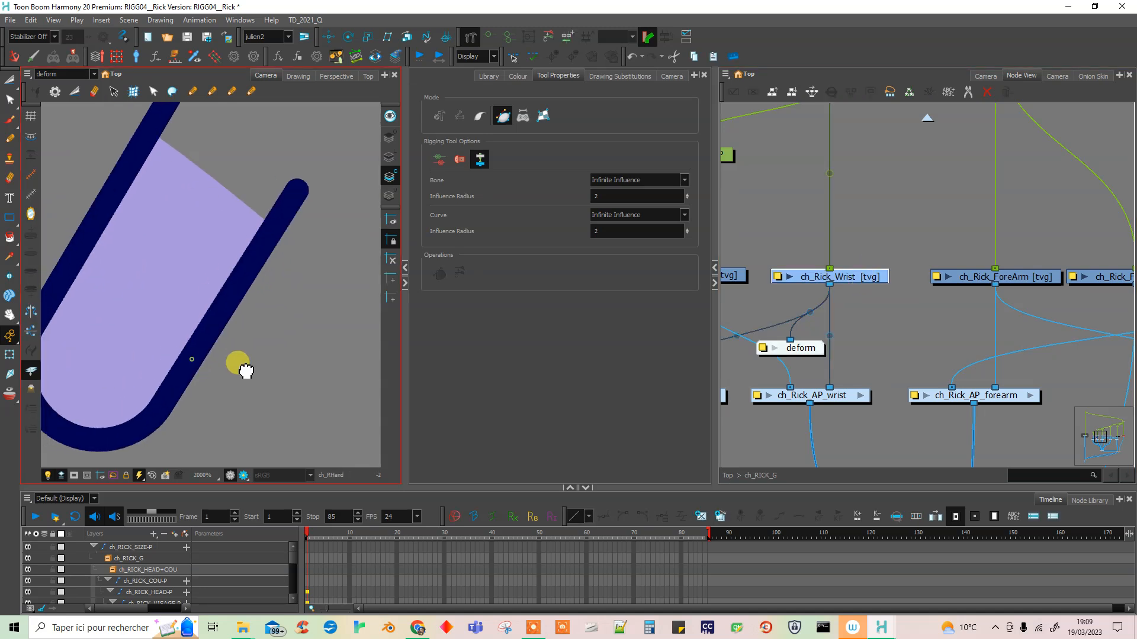
scroll(247, 367, "down", 2)
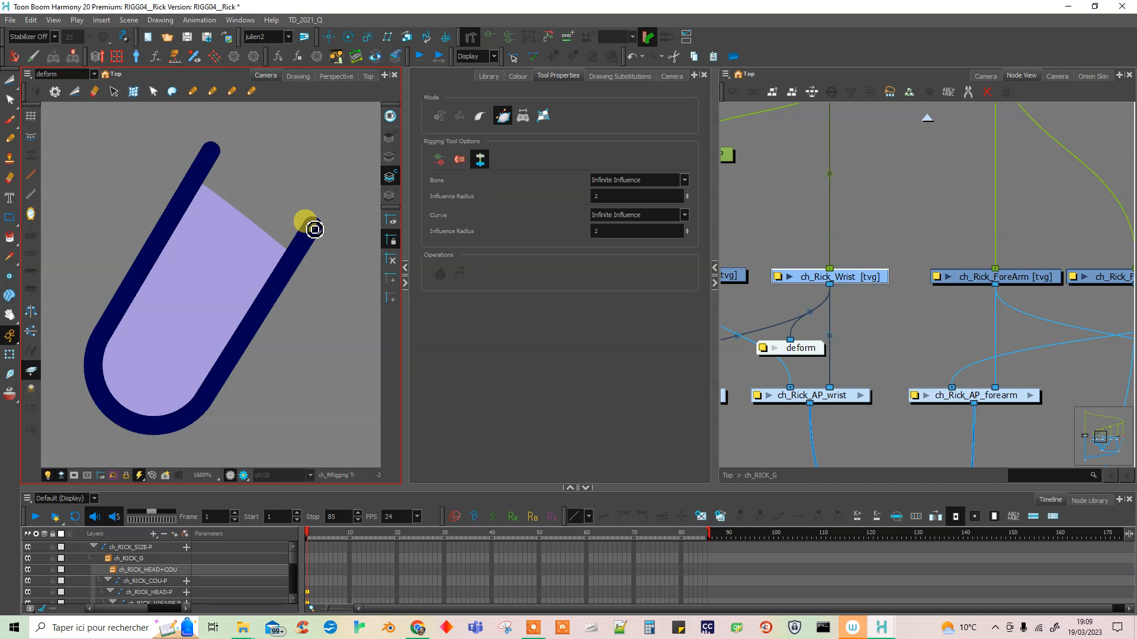
left_click_drag(313, 225, 198, 406)
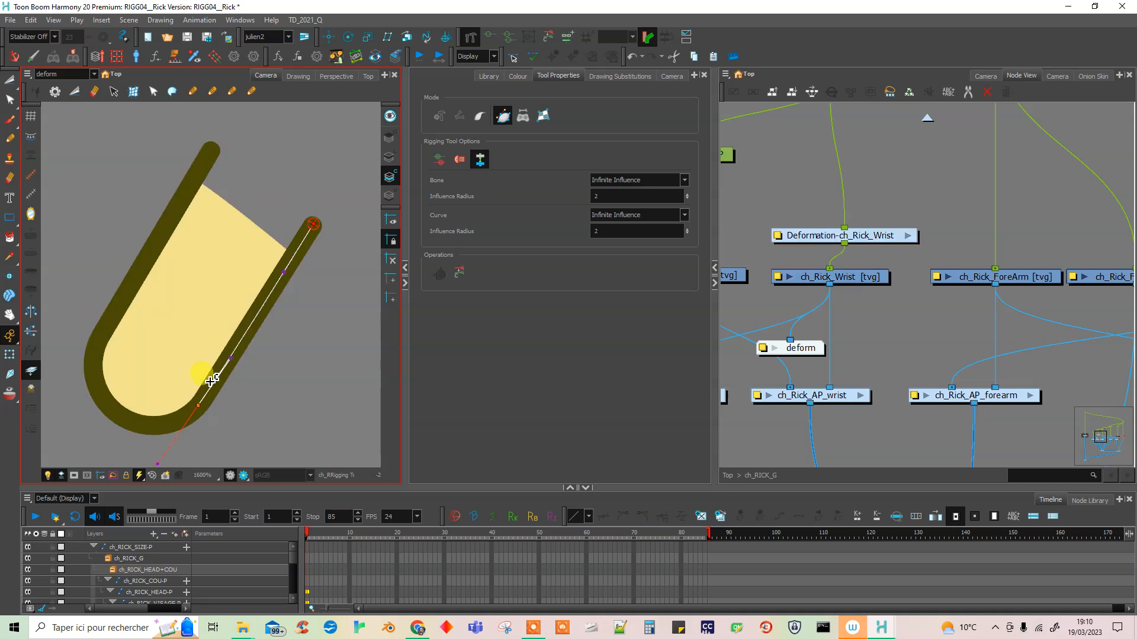
left_click(134, 423)
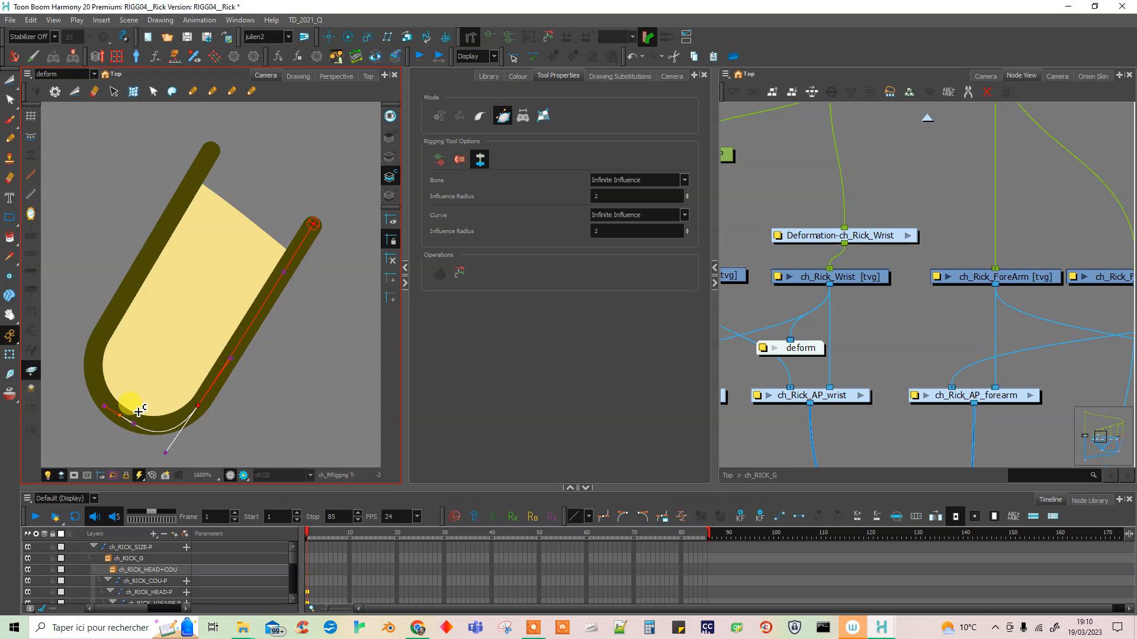
left_click(98, 341)
left_click(213, 149)
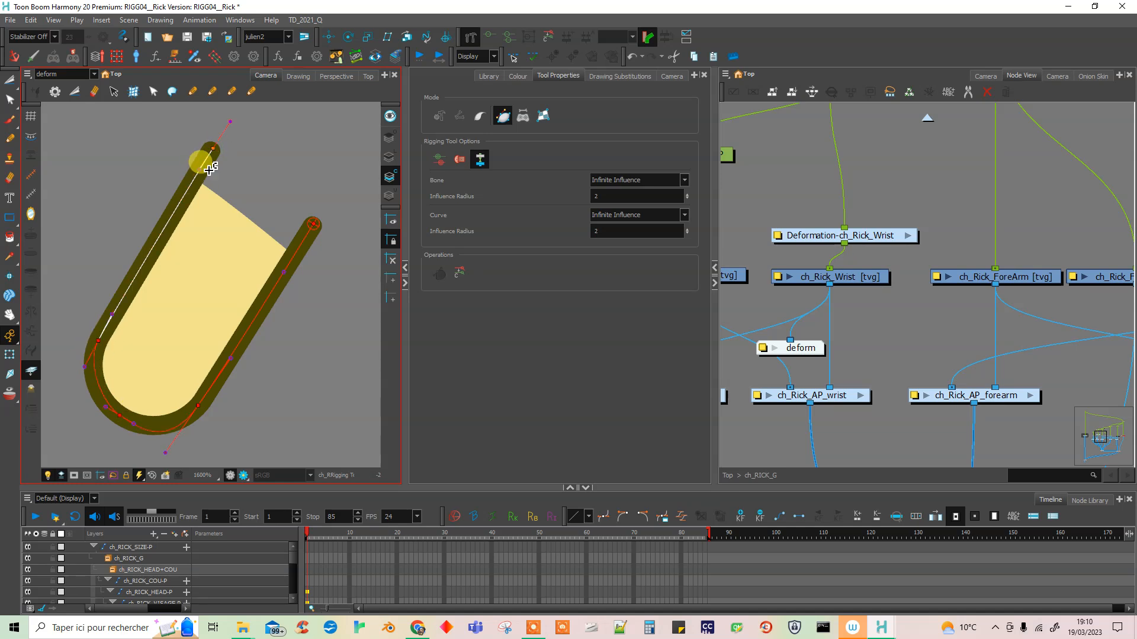
left_click(309, 225)
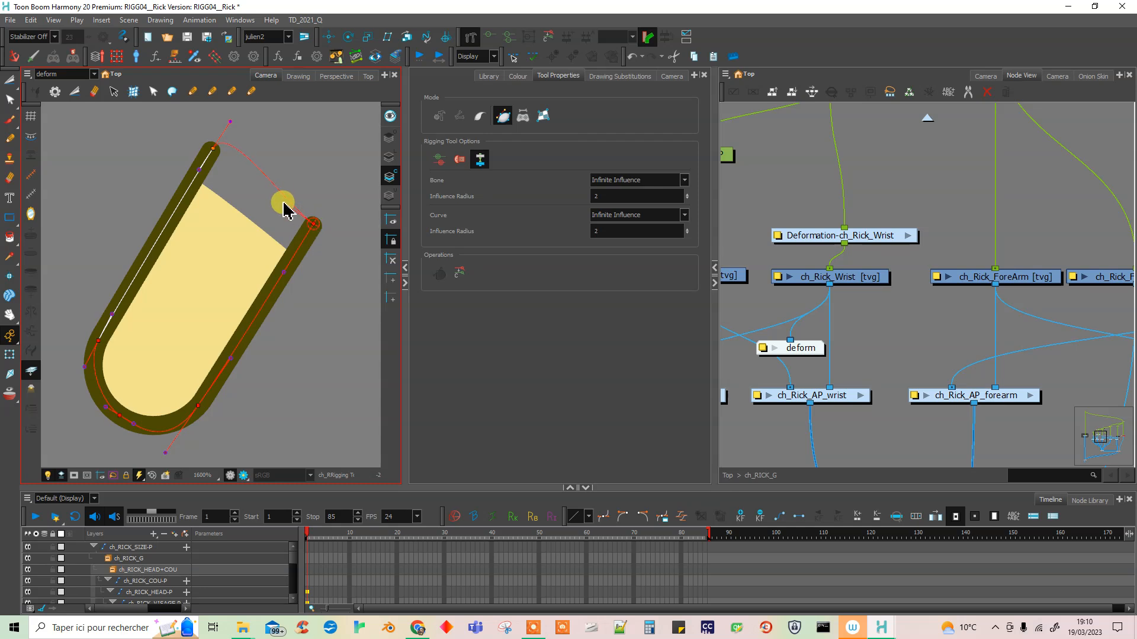
- Adjust the wrist envelope's handles to straighten its closing edge and fit the curve around the rounded end
left_click(282, 191)
left_click_drag(232, 131, 237, 169)
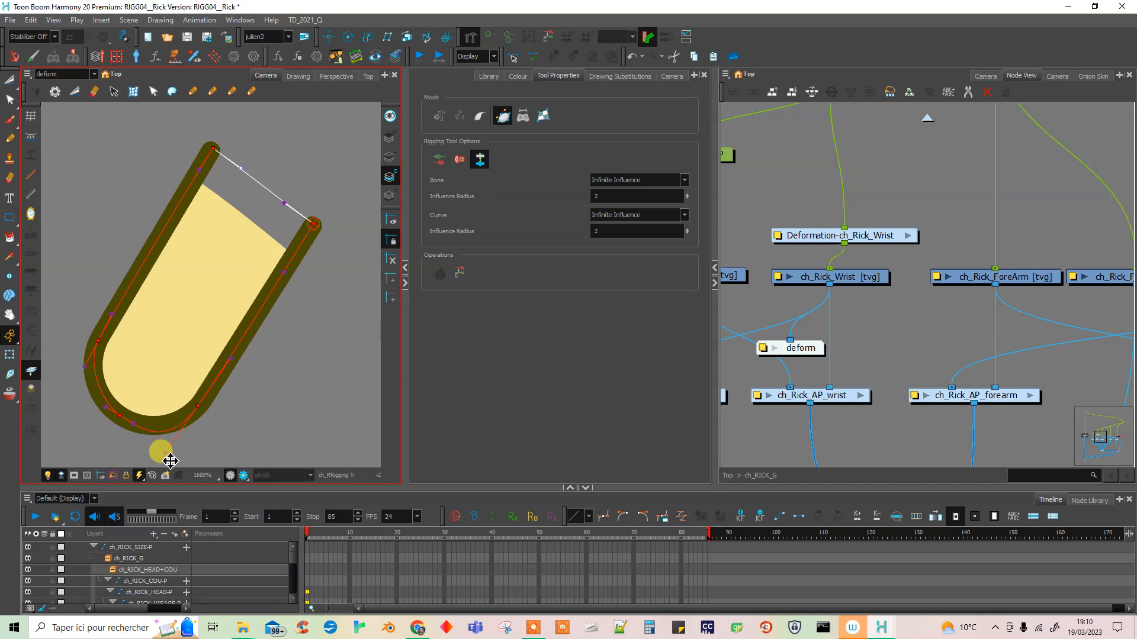
left_click_drag(171, 458, 181, 430)
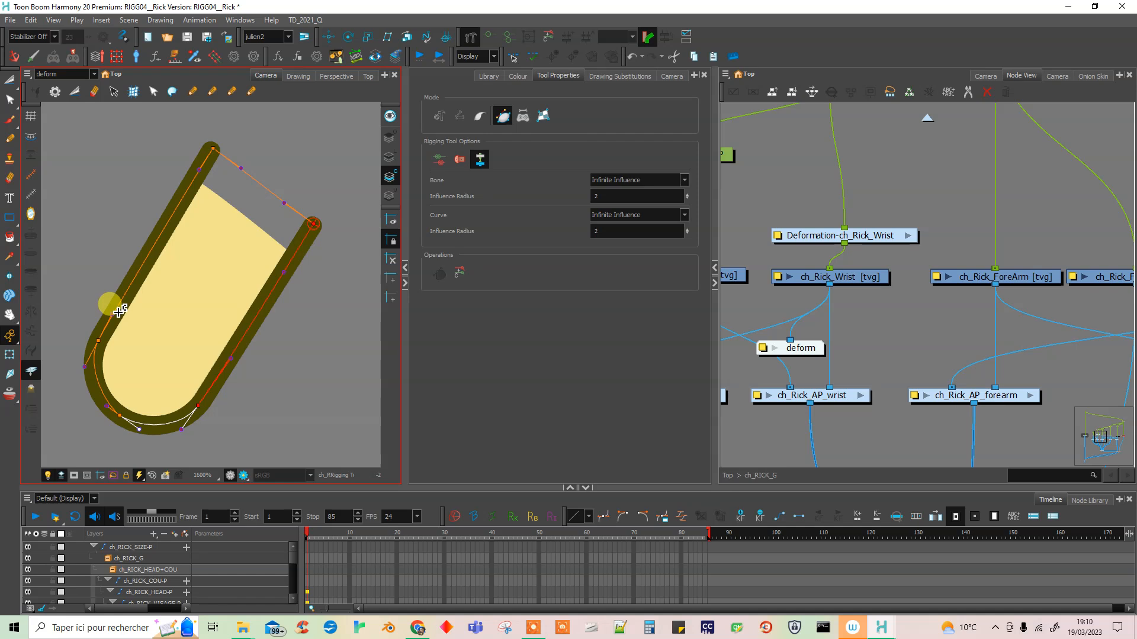
- Test the wrist envelope by pulling its points with the Transform tool, undoing each move
left_click(14, 355)
left_click_drag(314, 225, 344, 220)
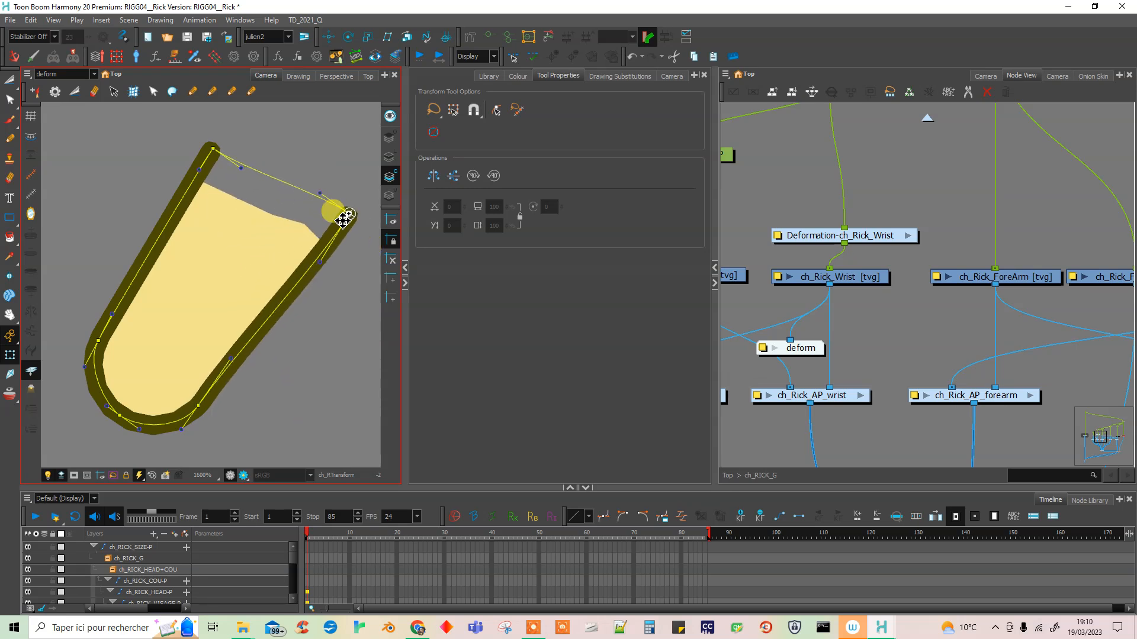
key("ctrl+z")
left_click_drag(214, 148, 253, 314)
key("ctrl+z")
left_click(113, 425)
left_click_drag(111, 430, 141, 432)
key("ctrl+z")
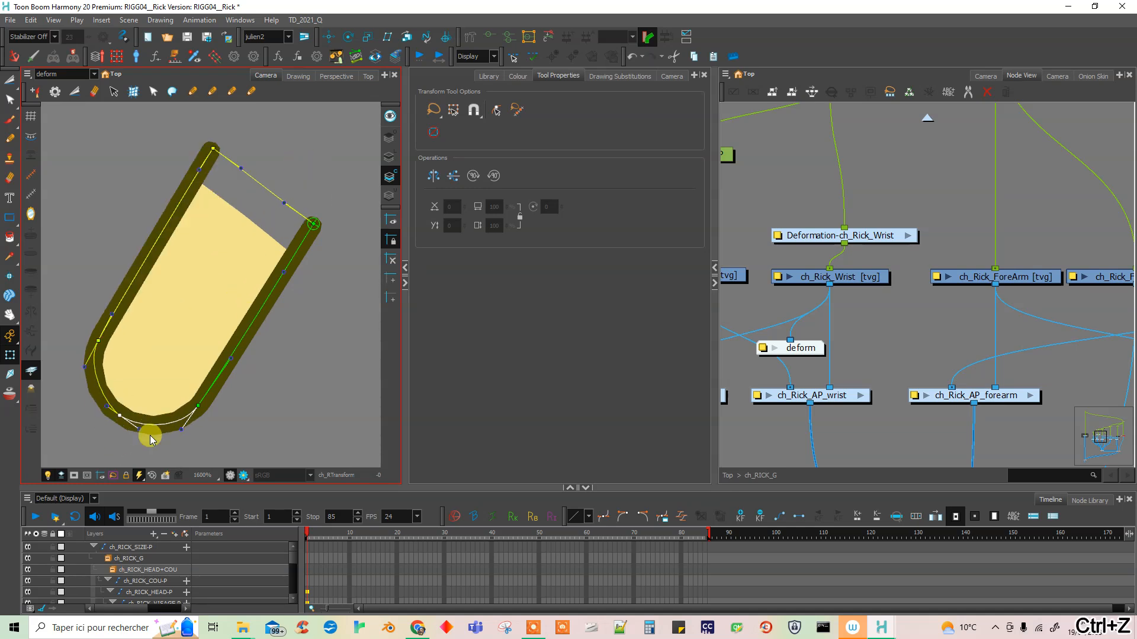
left_click_drag(256, 425, 281, 406)
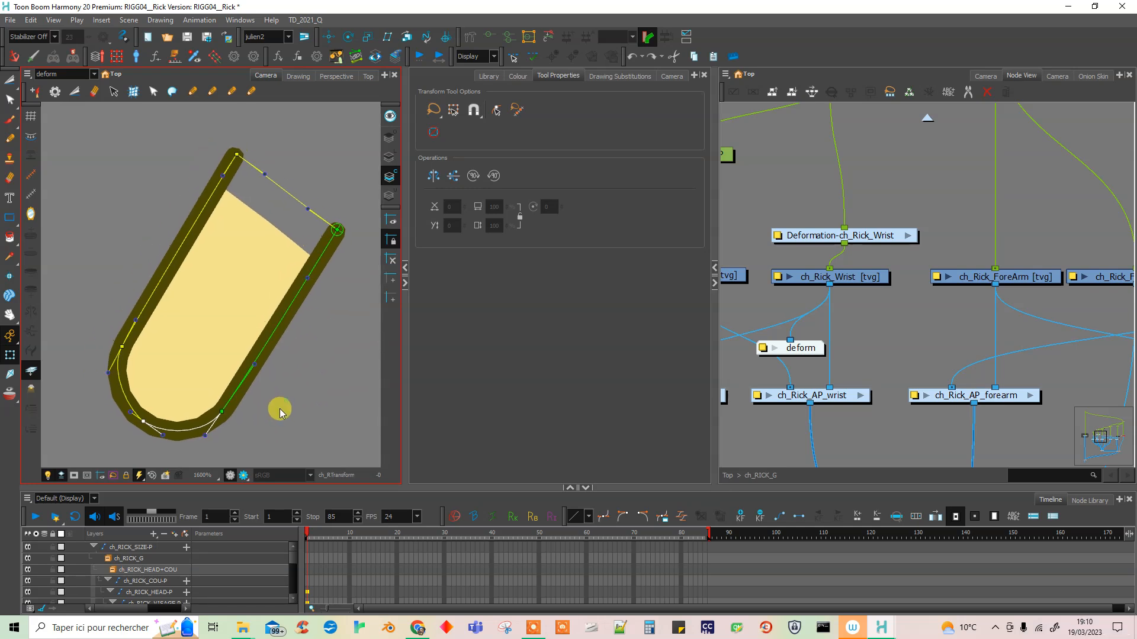
- Add extra contour points along the wrist's line-art stroke with the Contour Editor, around the curve and up both sides
left_click(10, 100)
left_click(388, 156)
left_click(185, 431)
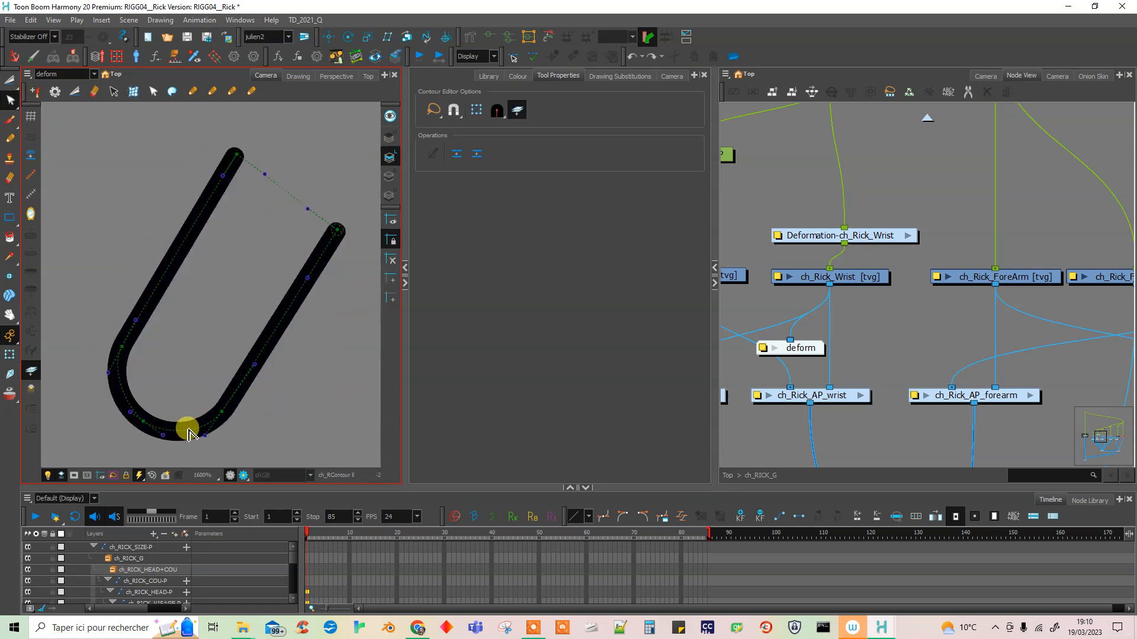
double_click(197, 433)
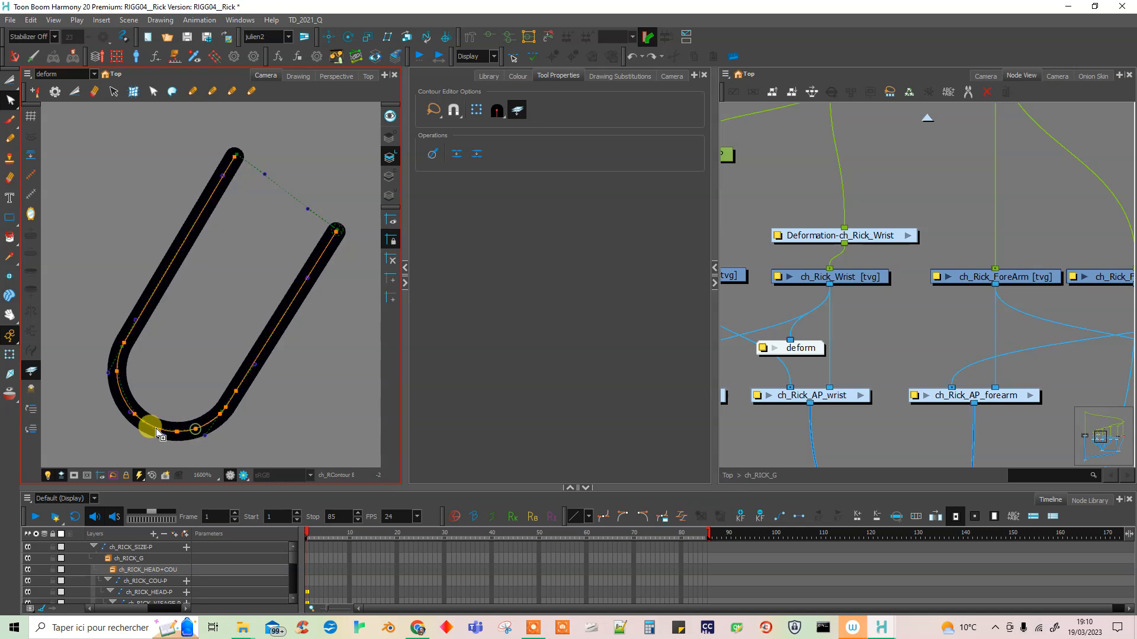
left_click(118, 356, "ctrl")
left_click(131, 330, "ctrl")
left_click(143, 310, "ctrl")
left_click(155, 290, "ctrl")
left_click(243, 378, "ctrl")
left_click(261, 351, "ctrl")
left_click(276, 327, "ctrl")
left_click(169, 266, "ctrl")
left_click(185, 238, "ctrl")
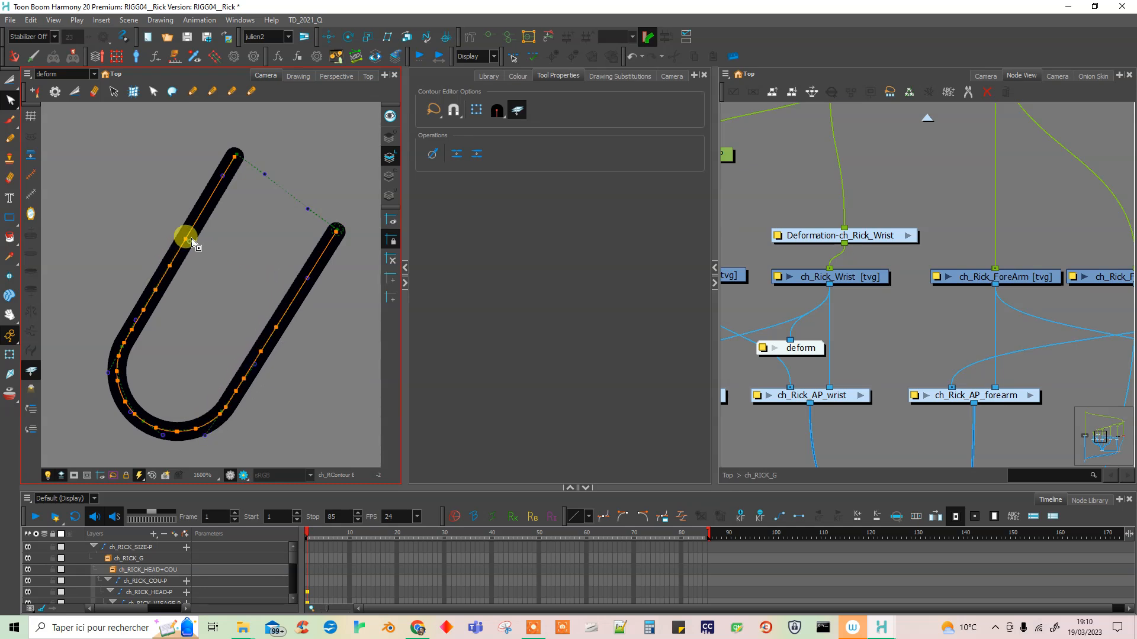
- Align the Deformation-ch_Rick_Wrist node above the wrist drawing and hide the deformation controls
left_click(12, 354)
left_click(300, 389)
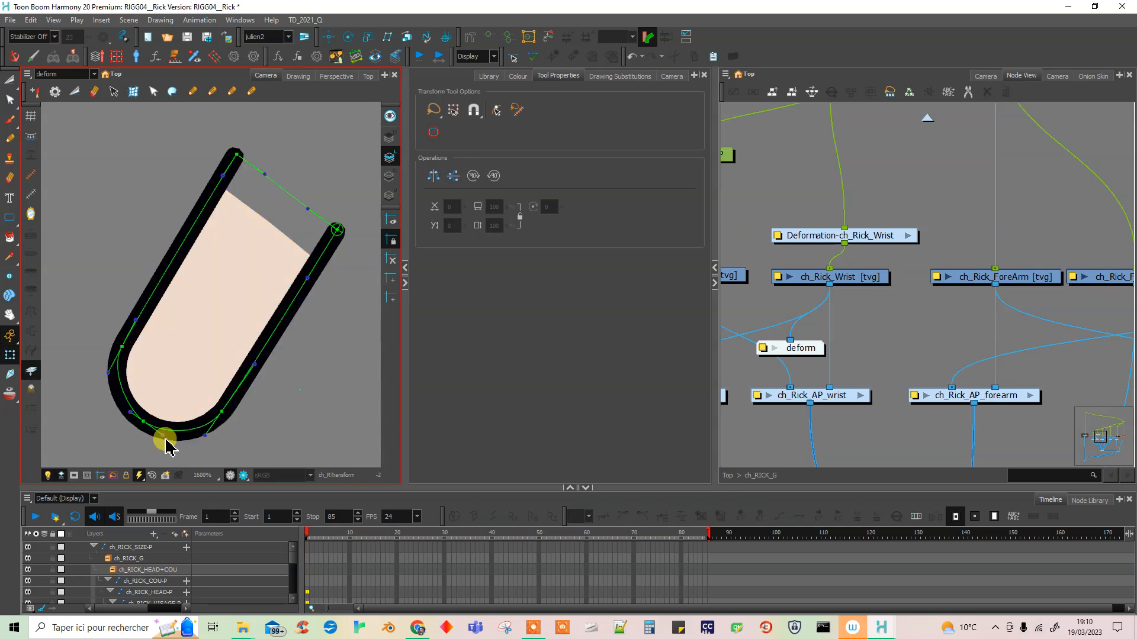
left_click_drag(871, 242, 856, 234)
left_click(857, 319)
left_click(490, 37)
- Move the deform display node beneath ch_Rick_ForeArm and connect the forearm drawing's output to it
left_click_drag(889, 343, 843, 329)
left_click_drag(768, 332, 897, 329)
left_click_drag(948, 276, 871, 323)
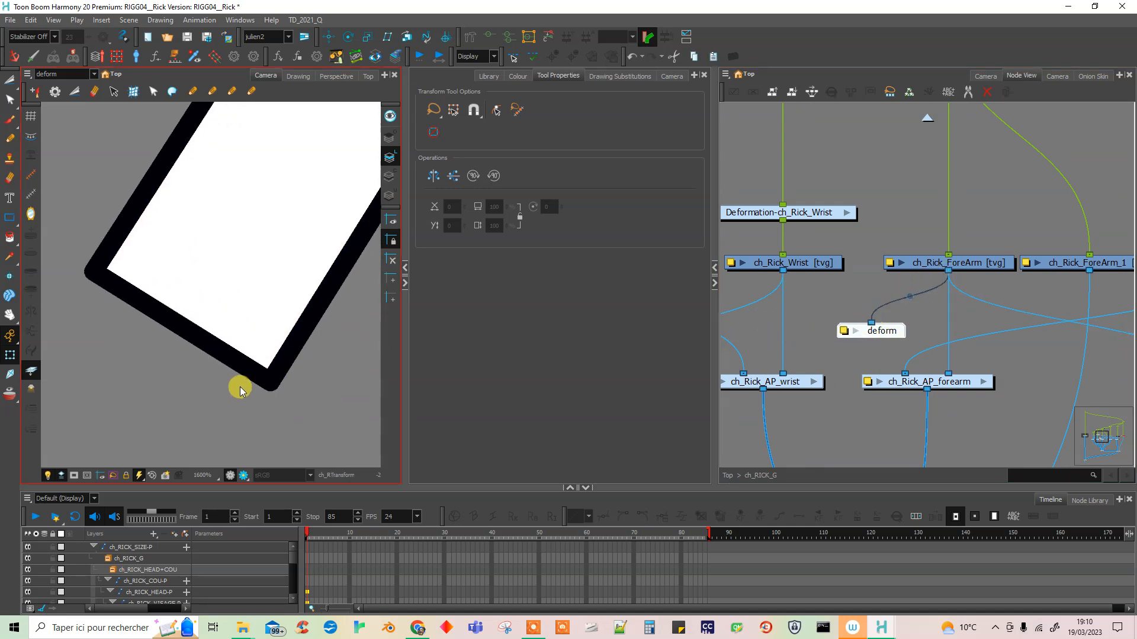
scroll(240, 391, "down", 5)
scroll(325, 350, "up", 1)
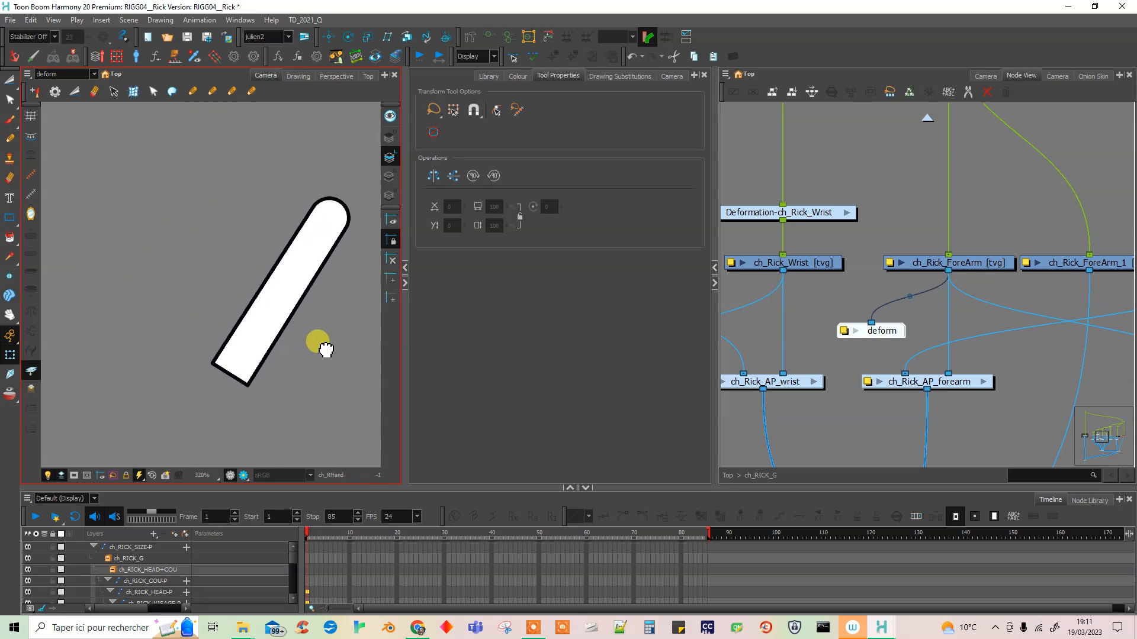
left_click_drag(325, 349, 265, 370)
scroll(289, 361, "up", 1)
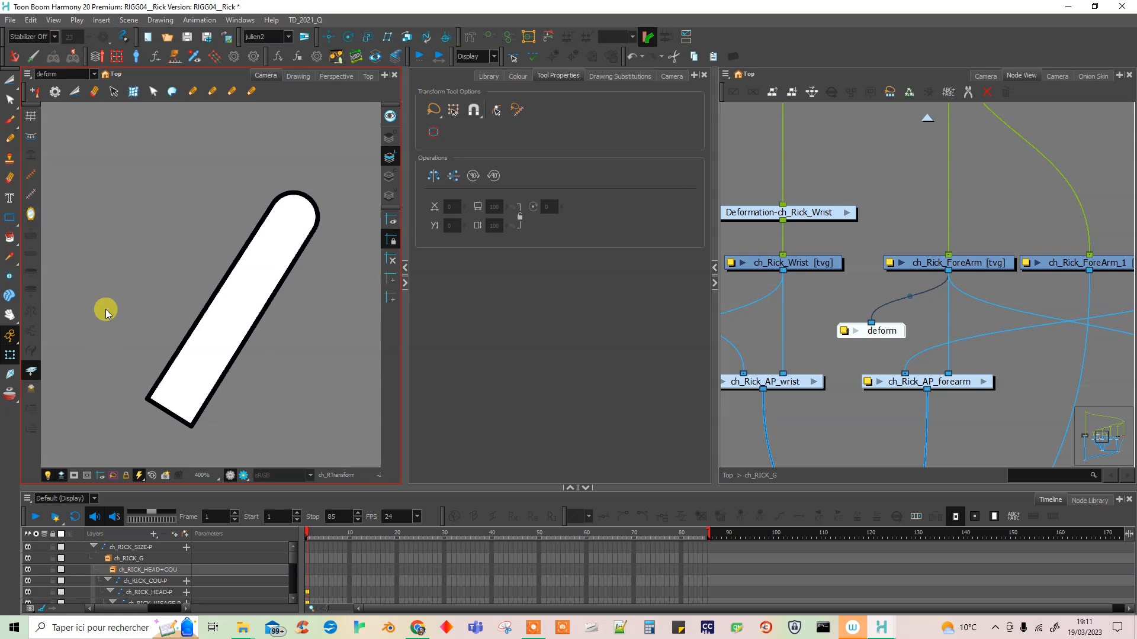
- Start an envelope deformation on the ch_Rick_ForeArm drawing with the Rigging tool, placing the first points on its rounded end
left_click(470, 36)
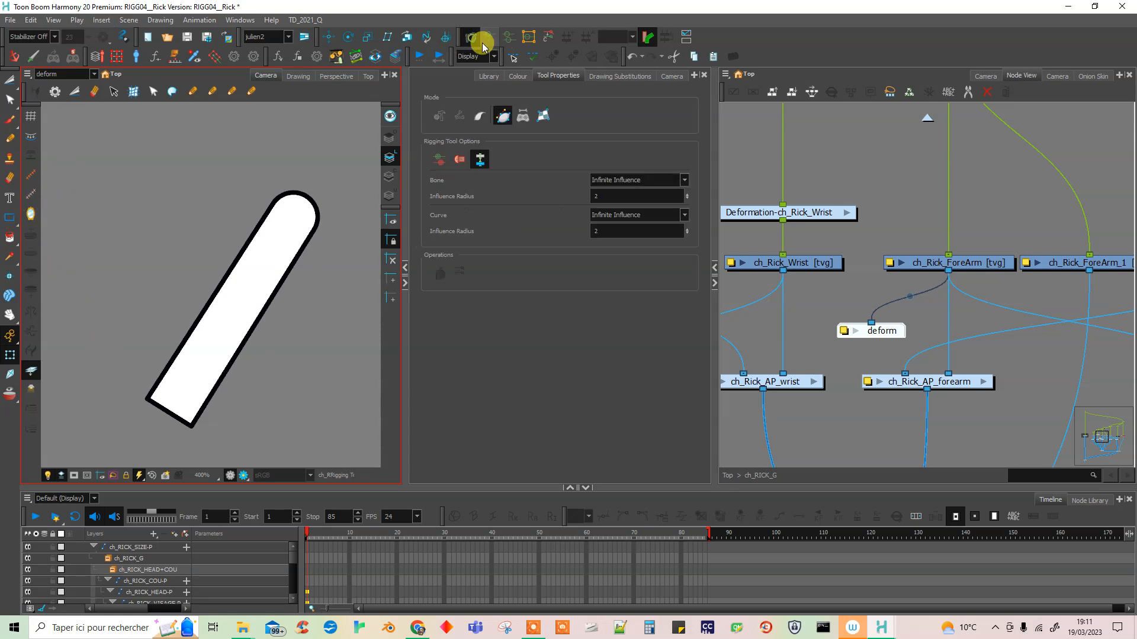
left_click(508, 116)
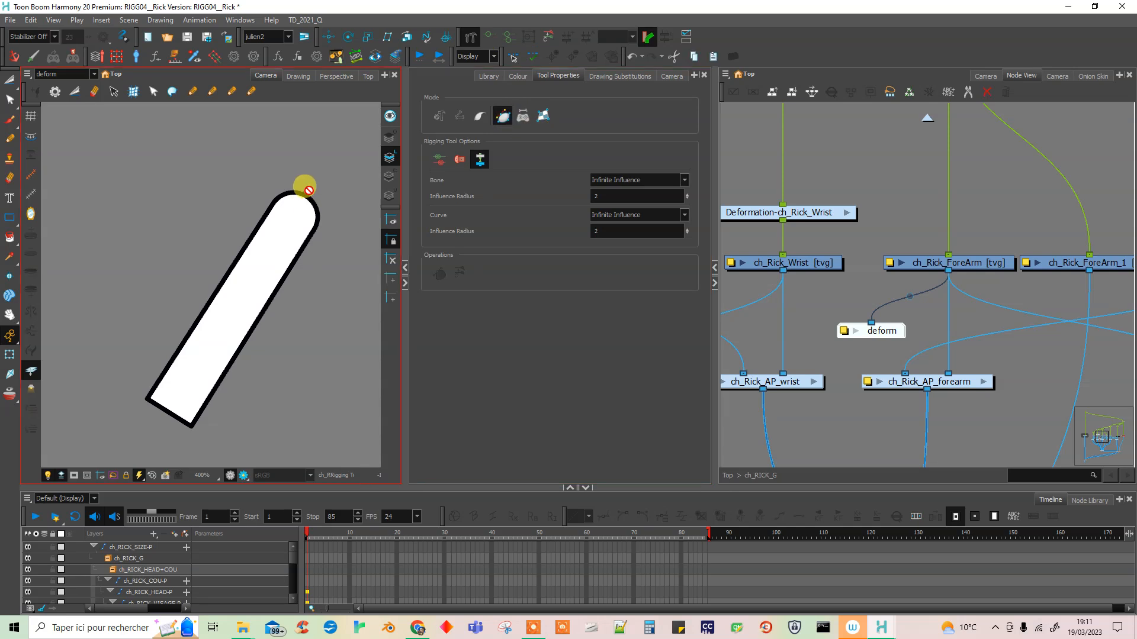
scroll(309, 191, "up", 2)
scroll(339, 209, "up", 1)
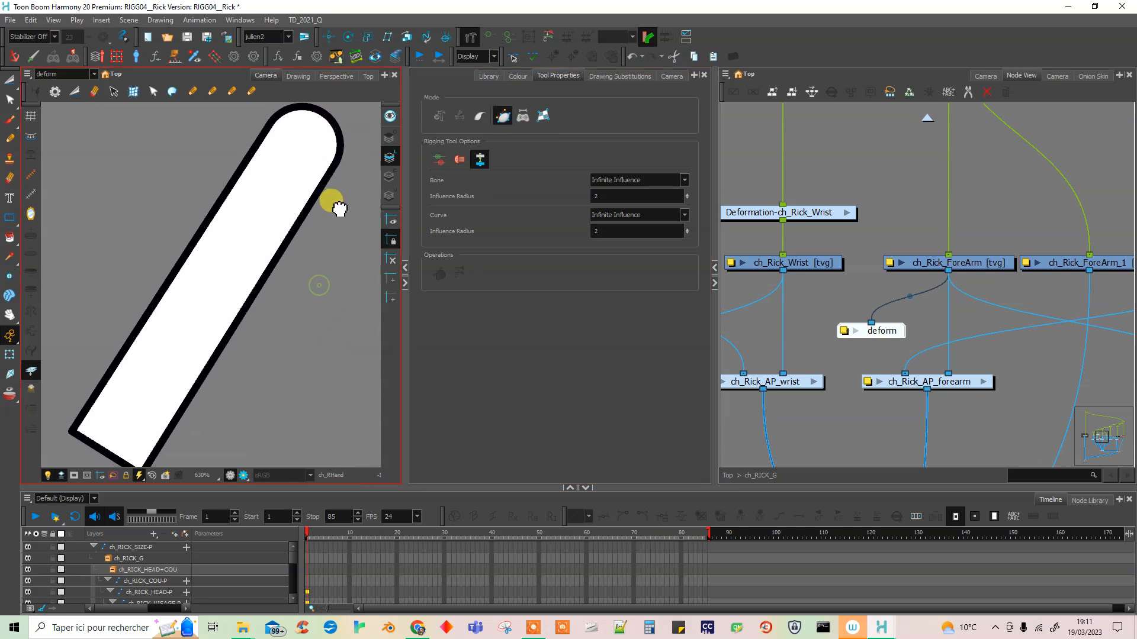
mouse_move(339, 209)
left_mouse_down()
mouse_move(355, 203)
mouse_move(348, 215)
left_mouse_up()
scroll(334, 213, "down", 1)
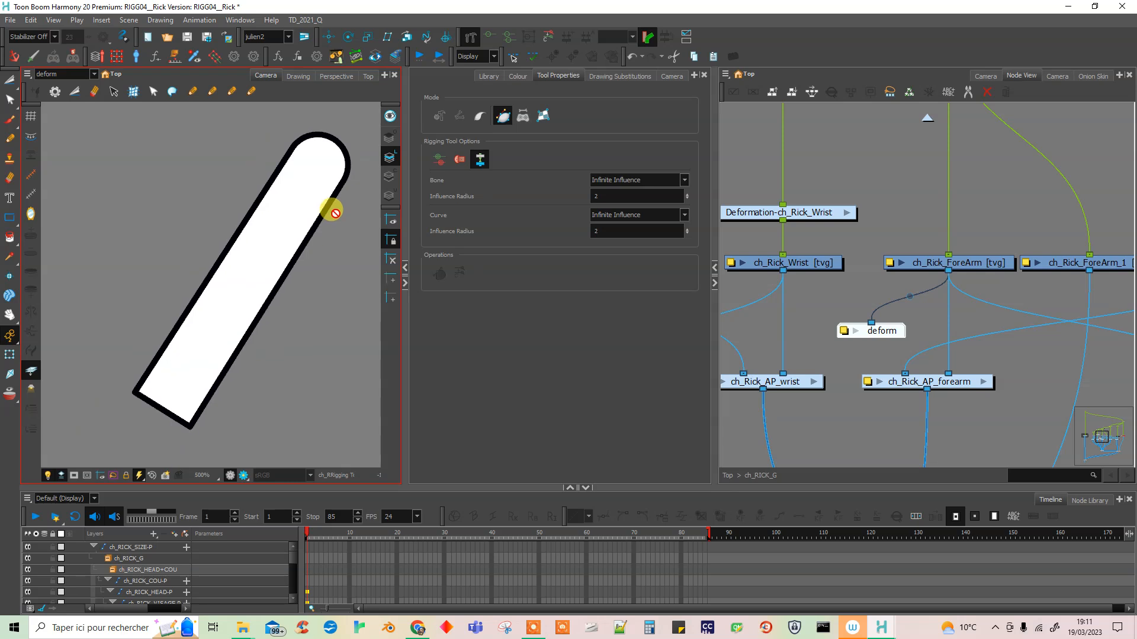
left_click(956, 268)
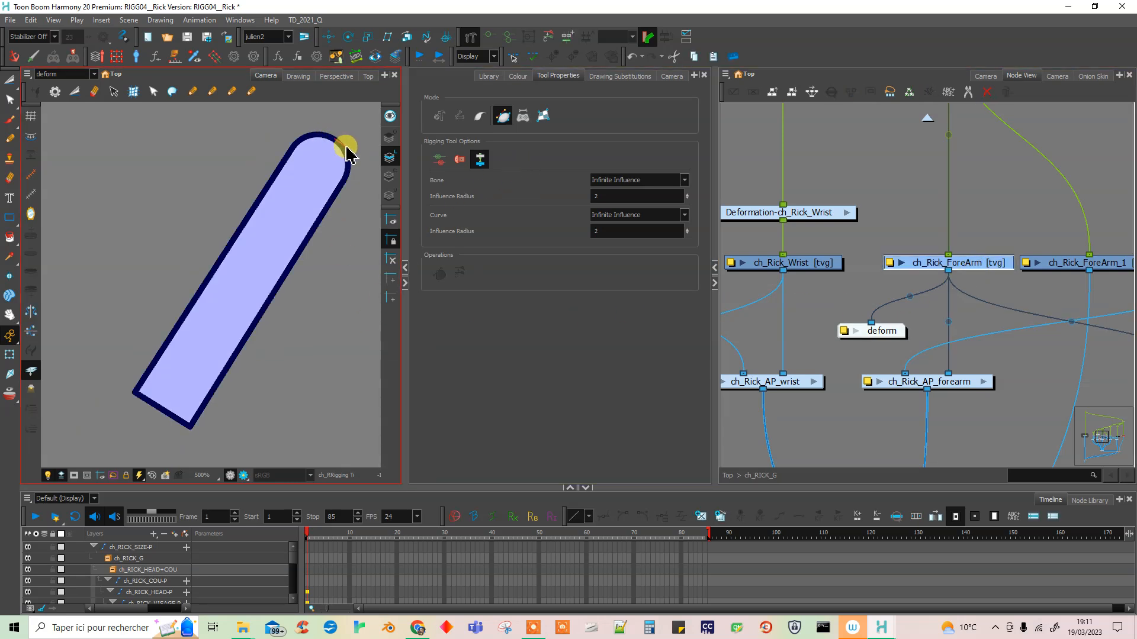
left_click_drag(348, 149, 348, 149)
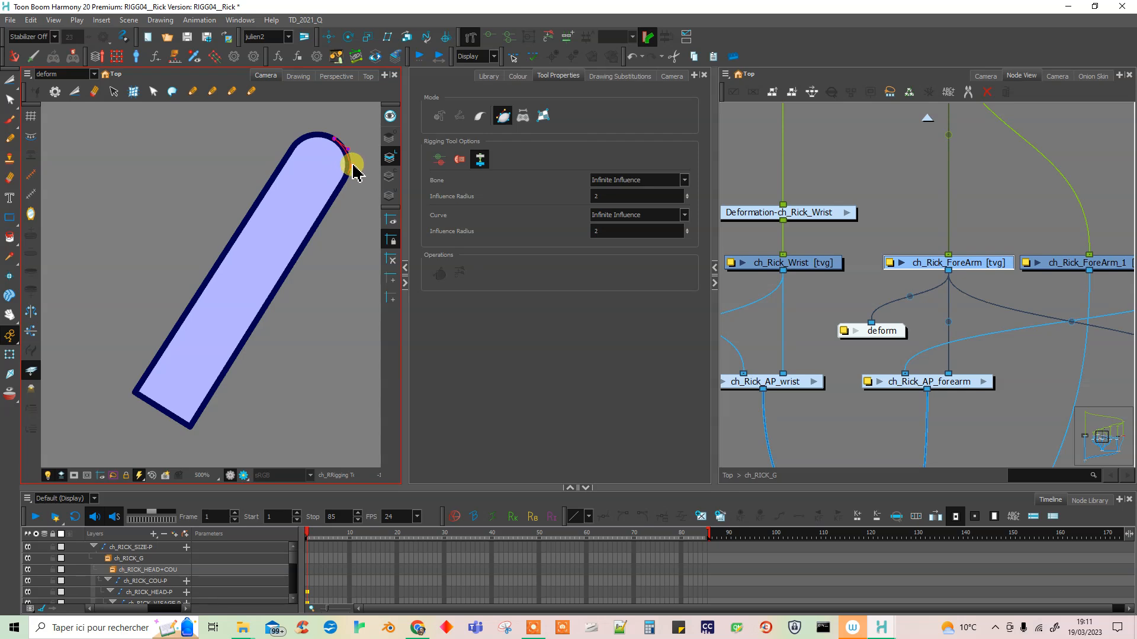
left_click(353, 166)
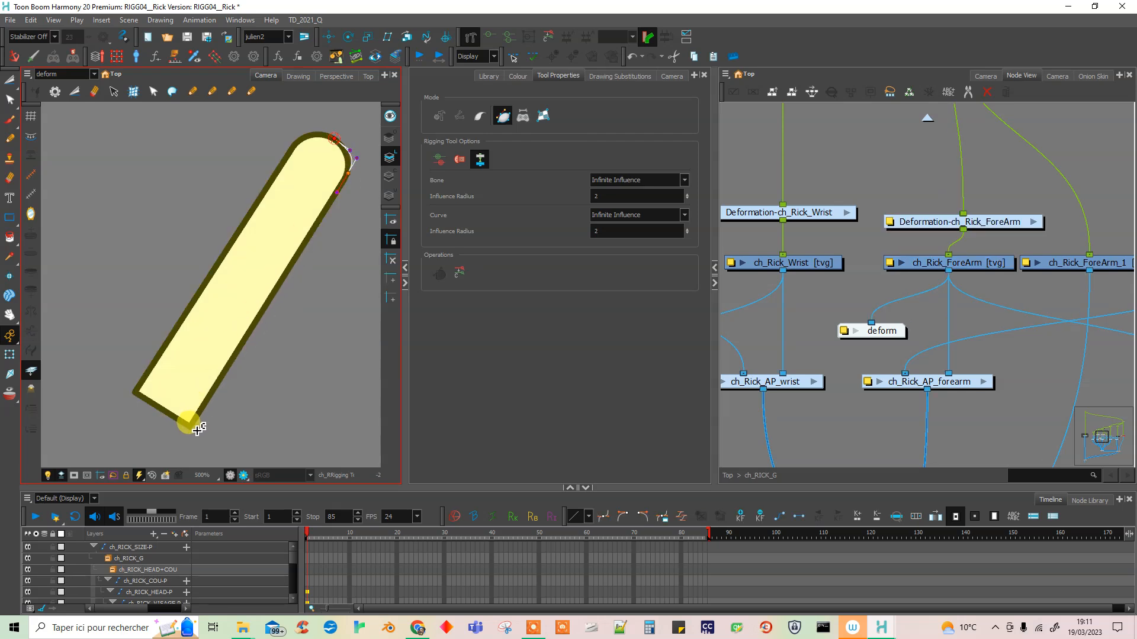
- Trace the envelope around the forearm's two base corners and up the opposite side, closing it at the rounded end
left_click_drag(191, 426, 224, 377)
mouse_move(135, 391)
left_mouse_down()
mouse_move(167, 418)
mouse_move(149, 401)
left_mouse_up()
left_click_drag(296, 140, 343, 132)
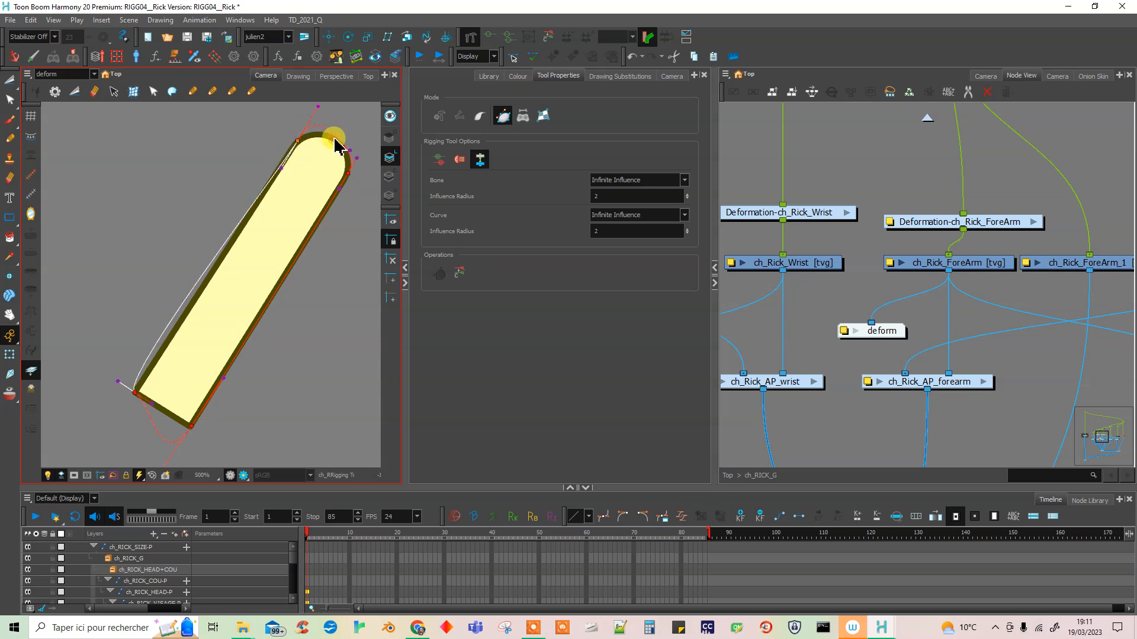
left_click_drag(324, 133, 300, 151)
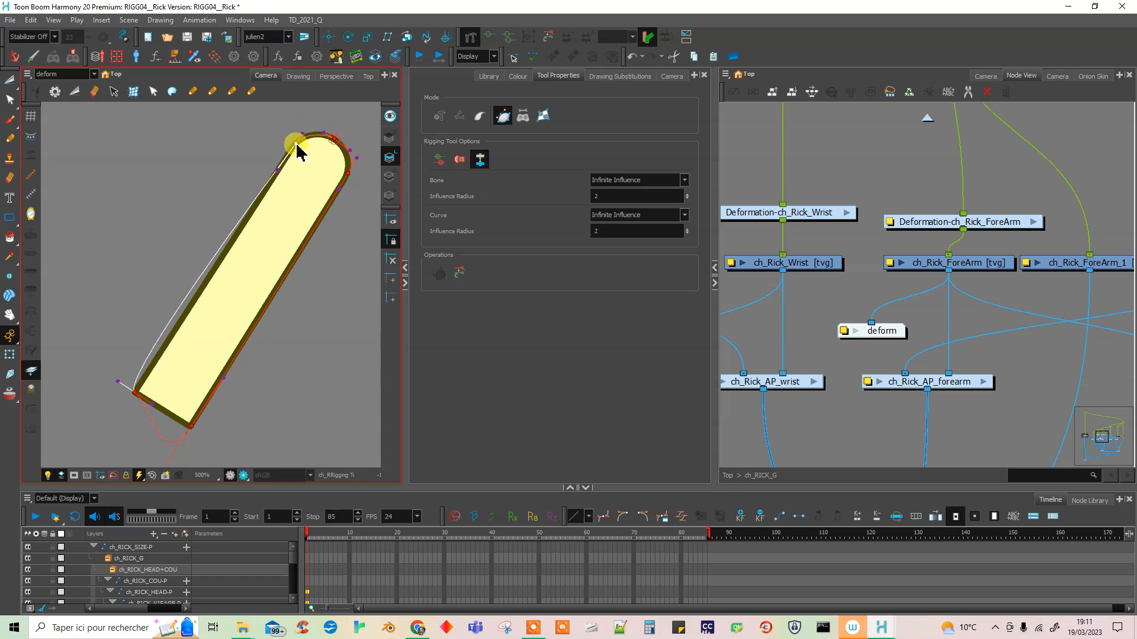
left_click(348, 174)
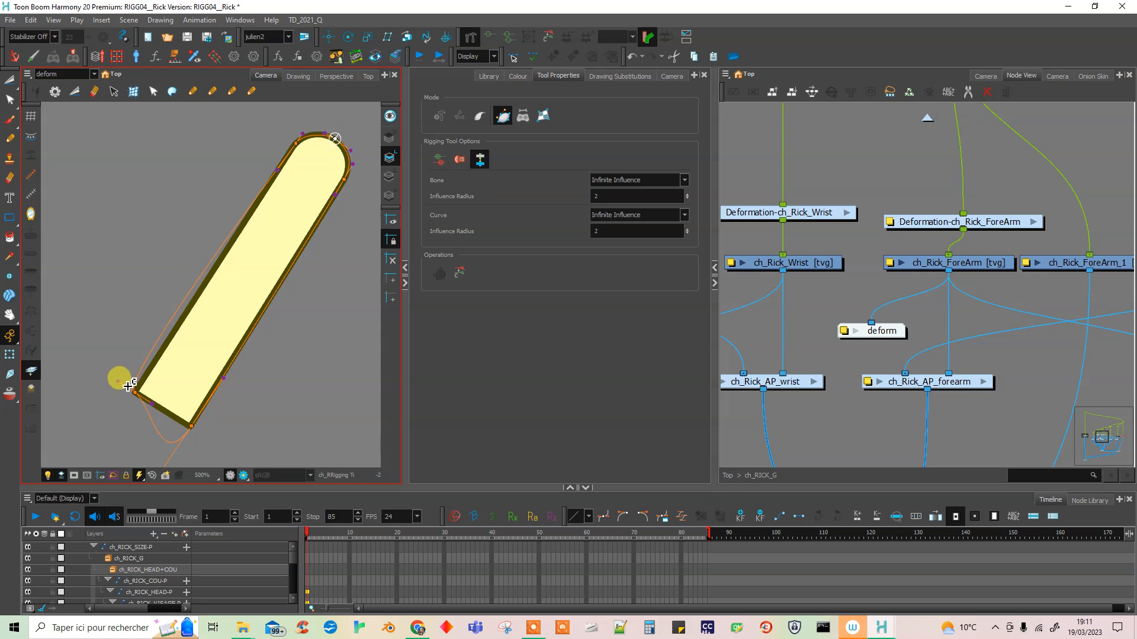
- Adjust the envelope's Bezier handles so its curves follow the forearm's long sides and flat base
left_click_drag(123, 386, 151, 407)
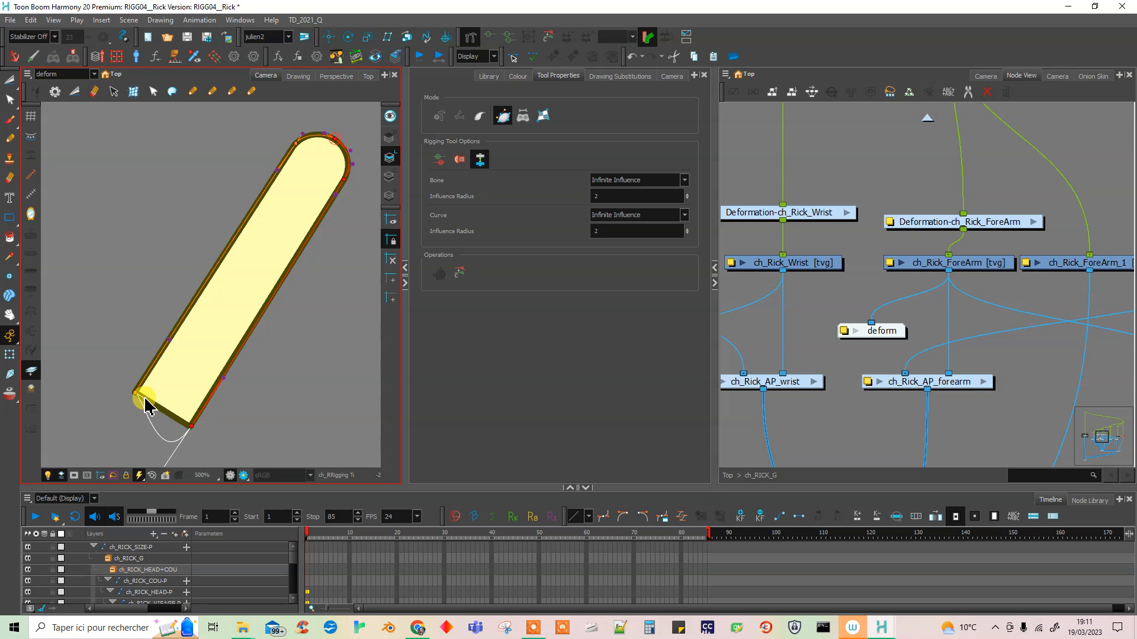
left_click_drag(224, 378, 222, 375)
left_click_drag(257, 337, 267, 305)
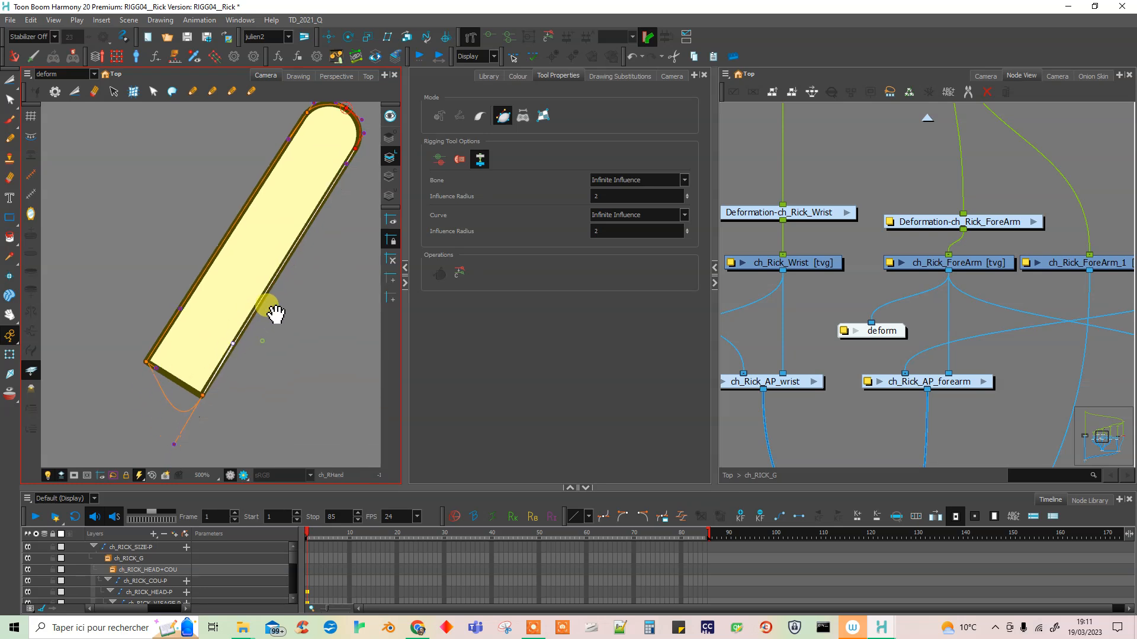
left_click_drag(174, 444, 184, 388)
- Test the forearm envelope by curving its base inward with the Transform tool, check the render preview, and undo the moves
key("shift+t")
mouse_move(191, 384)
left_mouse_down()
mouse_move(175, 367)
mouse_move(203, 372)
left_mouse_up()
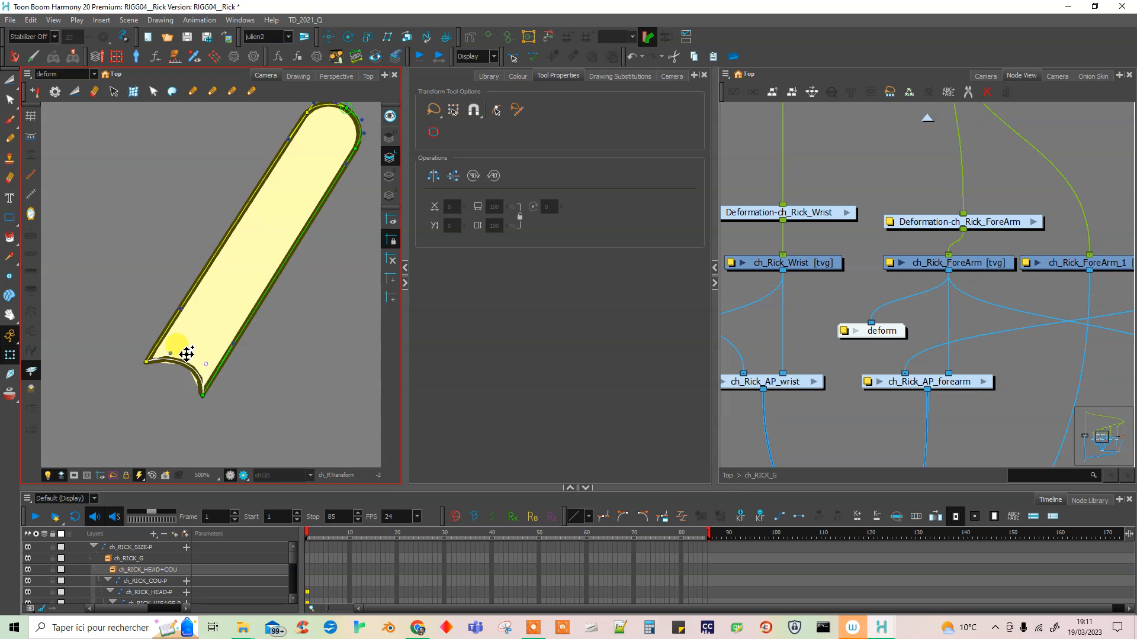
scroll(173, 381, "up", 2)
left_click(245, 474)
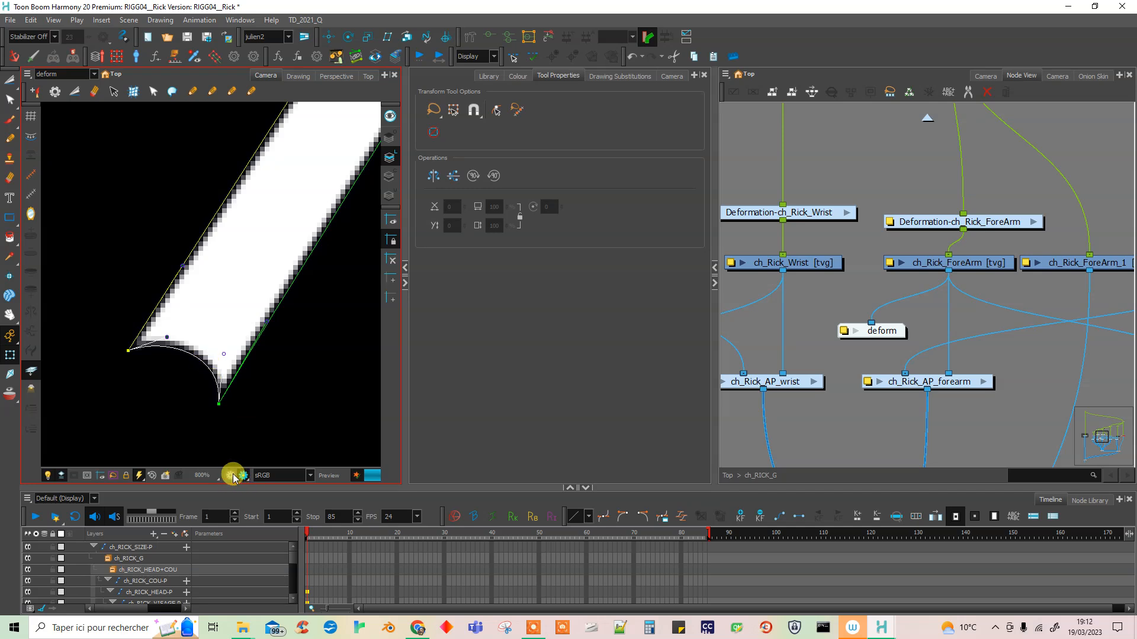
left_click(232, 475)
key("ctrl+z")
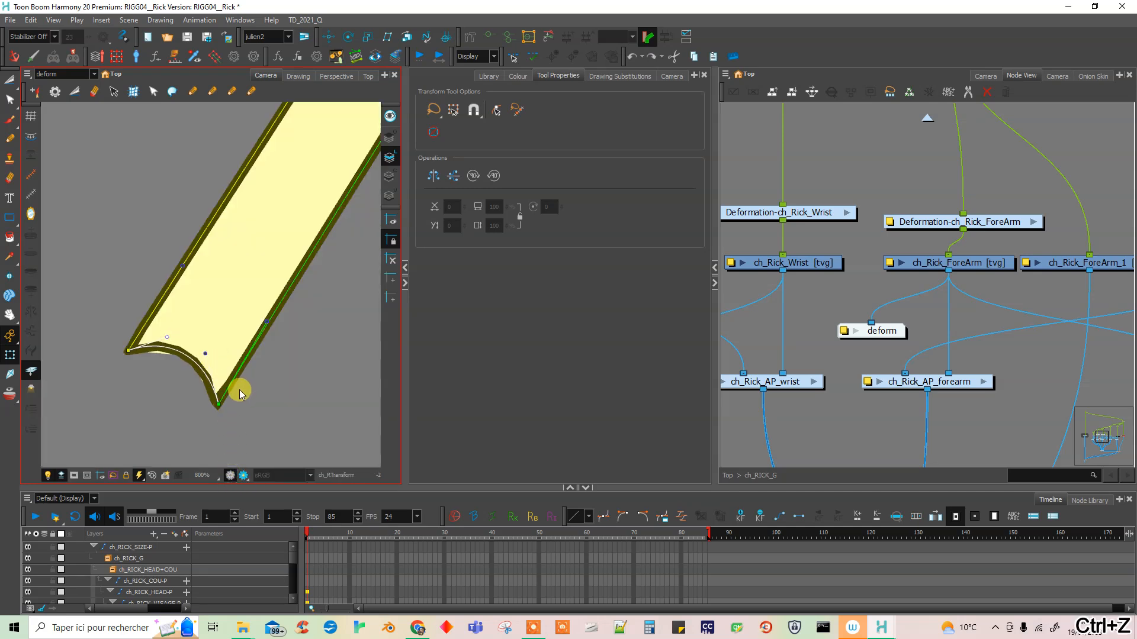
key("ctrl+z")
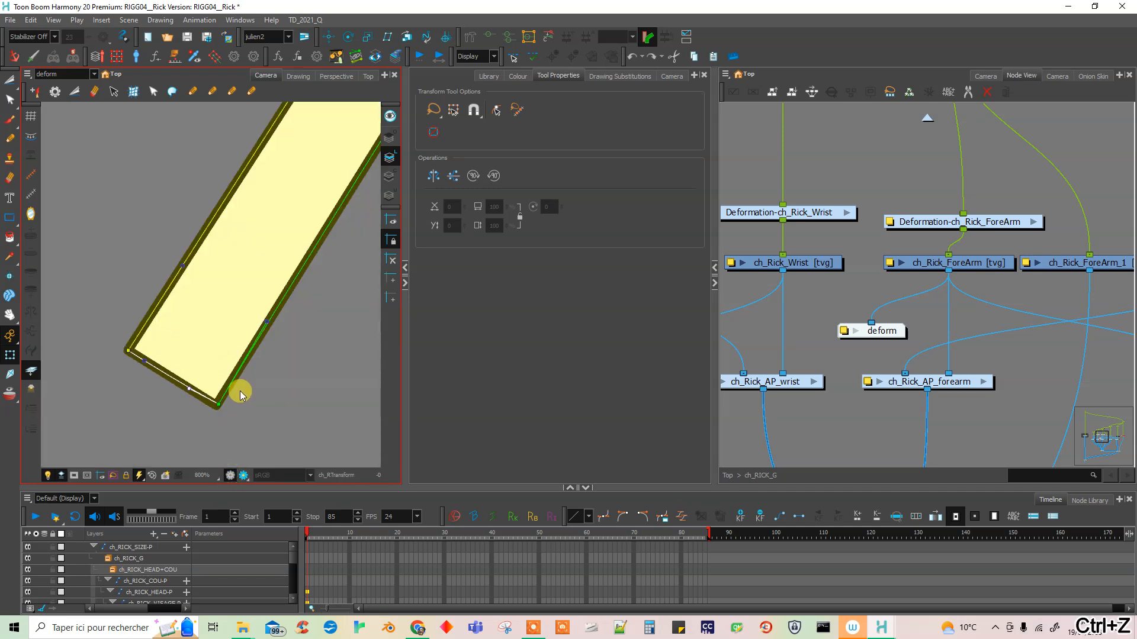
- Add extra contour points to the forearm's line art along the base and up the sides with the Contour Editor
left_click(12, 99)
left_click(210, 406)
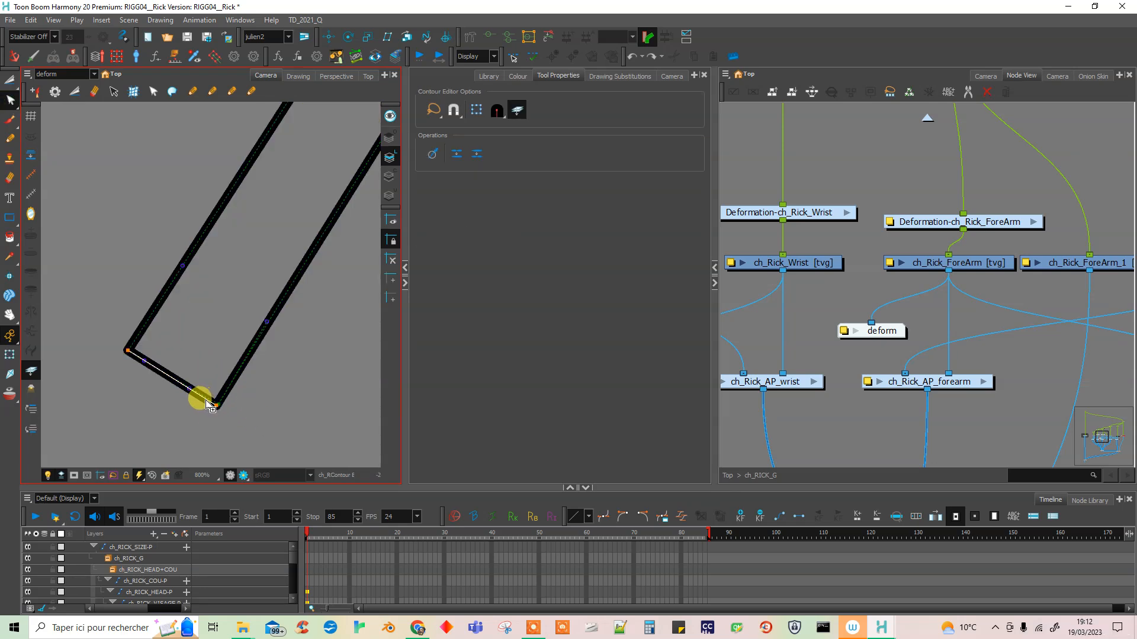
left_click(189, 388)
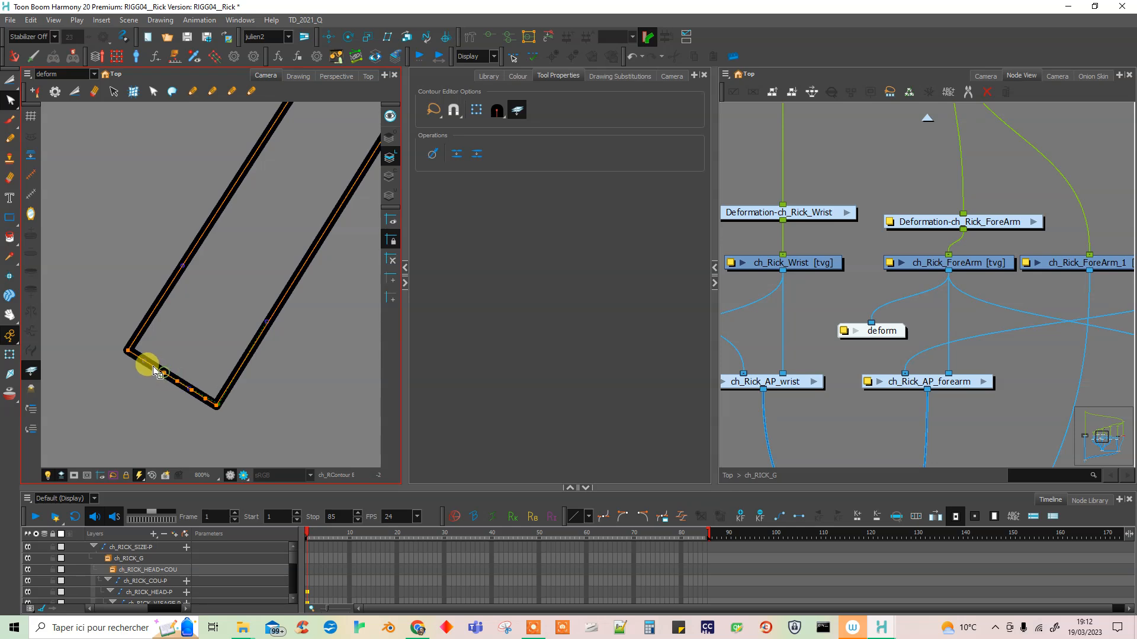
left_click(143, 359)
left_click(137, 356)
left_click(136, 338)
left_click(147, 322)
left_click(156, 306)
left_click(169, 285)
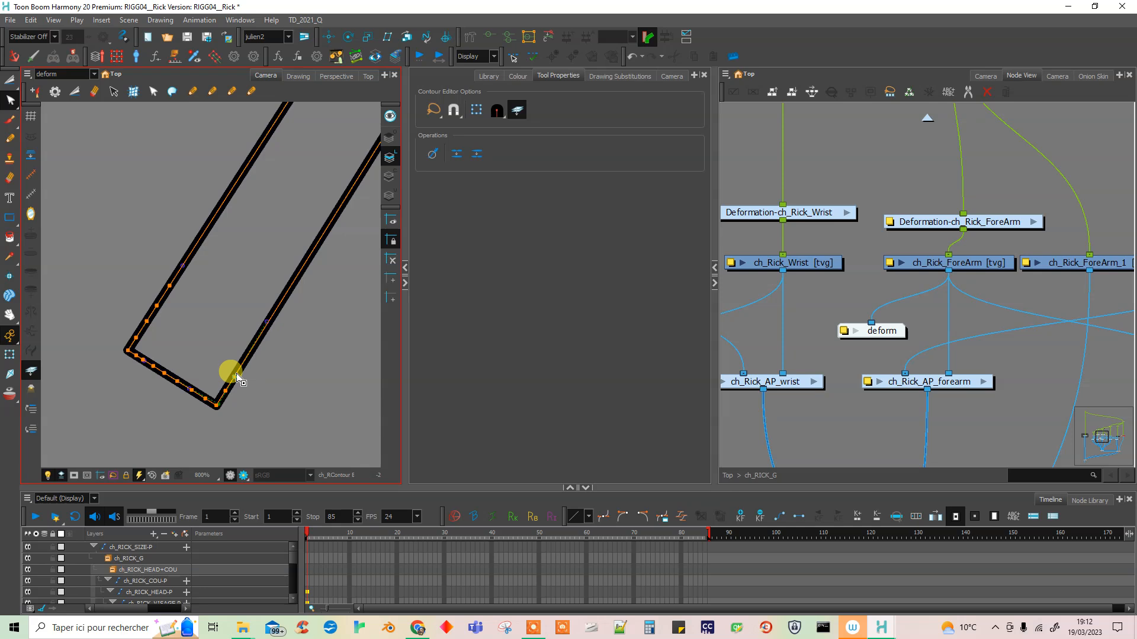
- Add contour points on the forearm's overlay art layer along the base and both long sides
left_click(391, 137)
left_click(176, 378)
left_click(142, 363)
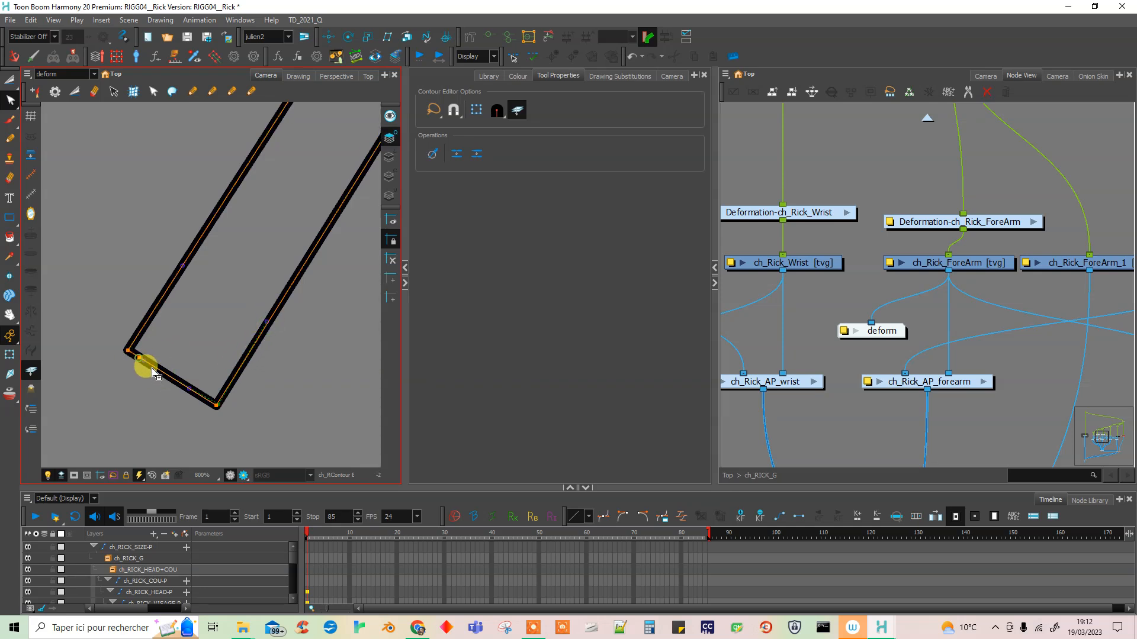
left_click_drag(205, 405, 268, 327)
mouse_move(142, 340)
left_mouse_down()
mouse_move(144, 317)
mouse_move(196, 251)
left_mouse_up()
- Add contour points to the forearm's colour art along the base and up both long sides
left_click(393, 177)
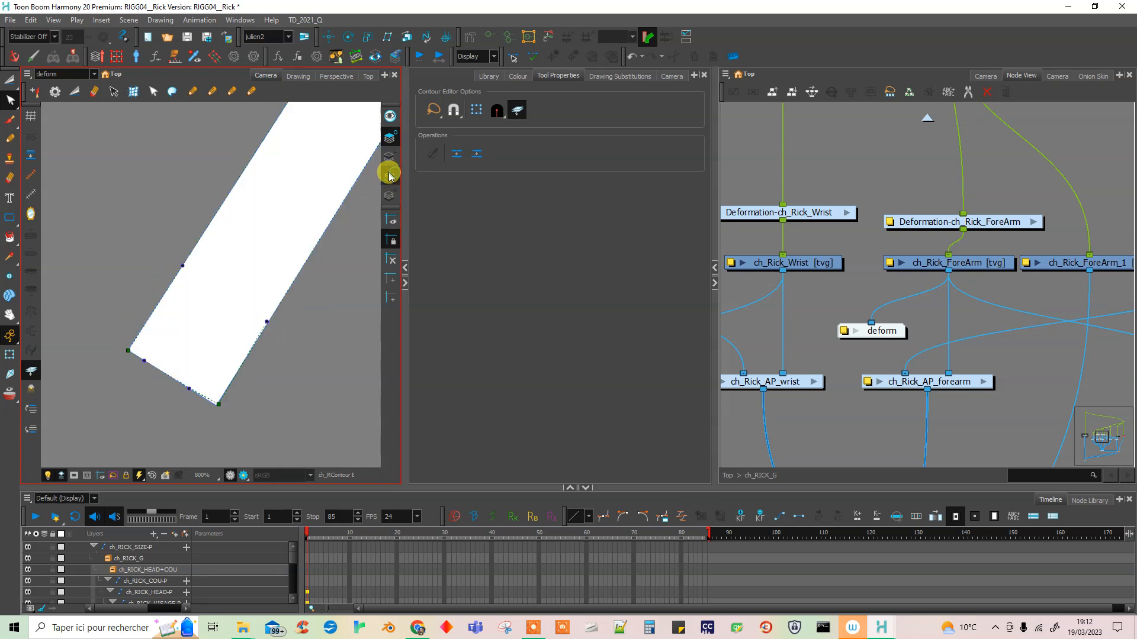
left_click(157, 369)
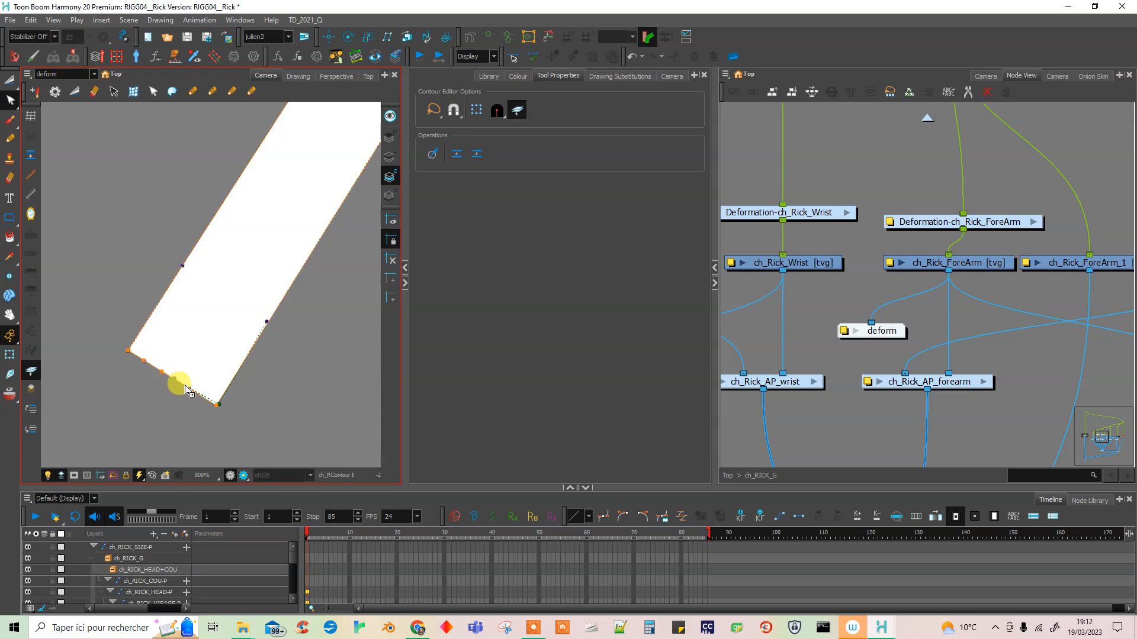
mouse_move(205, 404)
left_mouse_down()
mouse_move(276, 319)
mouse_move(239, 368)
mouse_move(268, 337)
left_mouse_up()
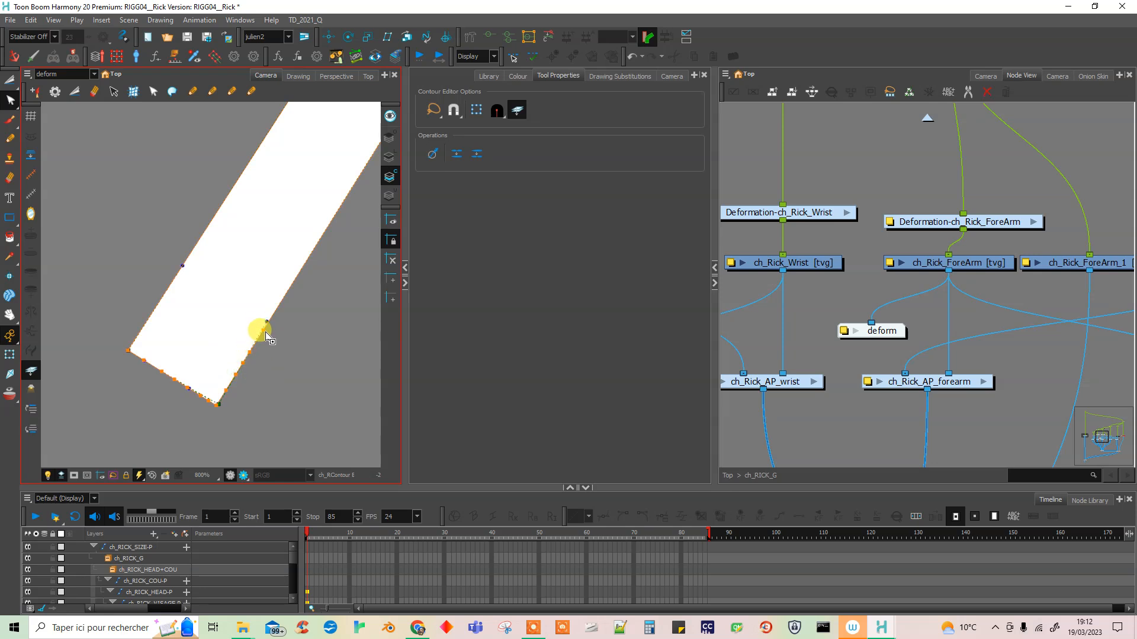
left_click(137, 338, "ctrl+alt")
mouse_move(156, 315)
left_mouse_down()
mouse_move(167, 279)
mouse_move(135, 322)
mouse_move(46, 363)
mouse_move(16, 356)
left_mouse_up()
- Retest the forearm's base by pulling its envelope handles inward with the Transform tool, then undo the deformation
left_click(13, 354)
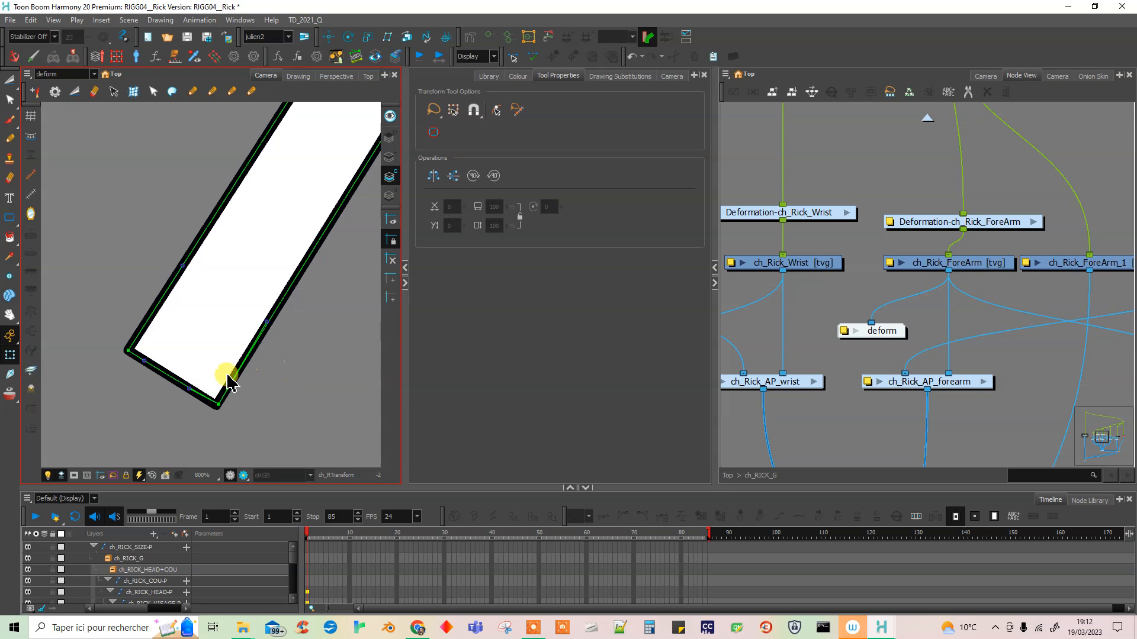
left_click_drag(189, 388, 220, 360)
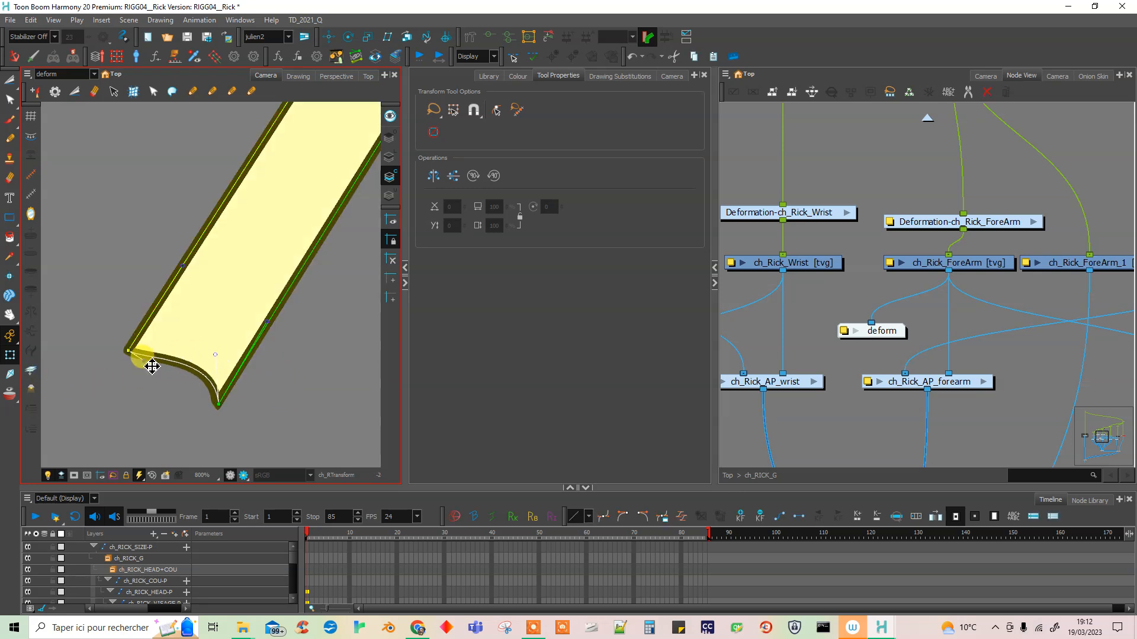
left_click_drag(143, 361, 166, 337)
left_click(240, 476)
left_click(235, 476)
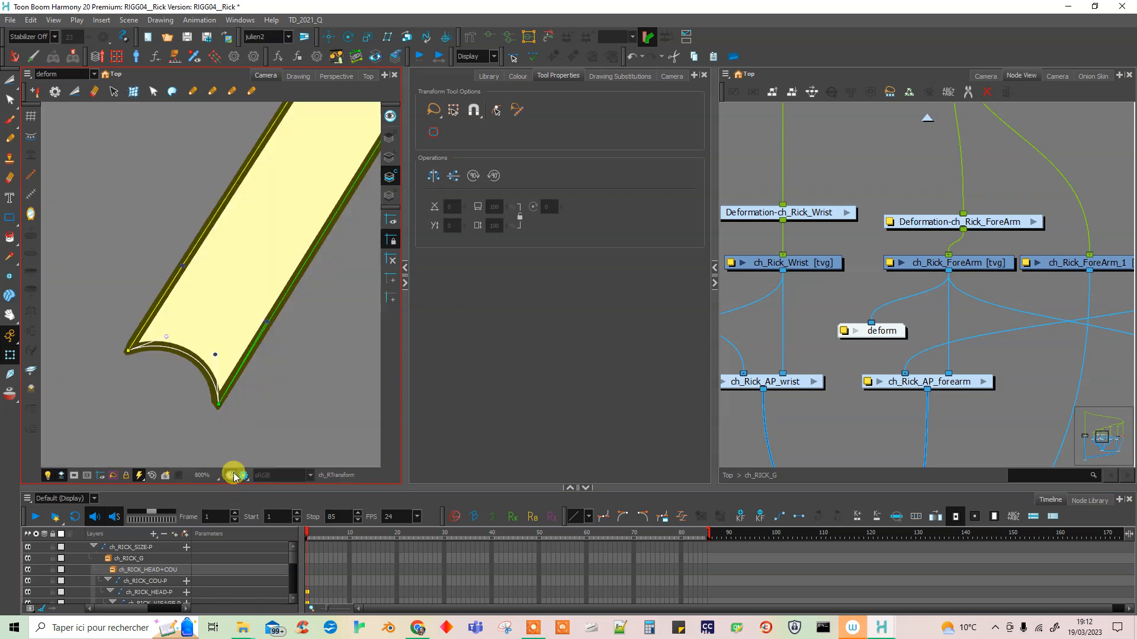
key("ctrl+z")
key("ctrl+z")
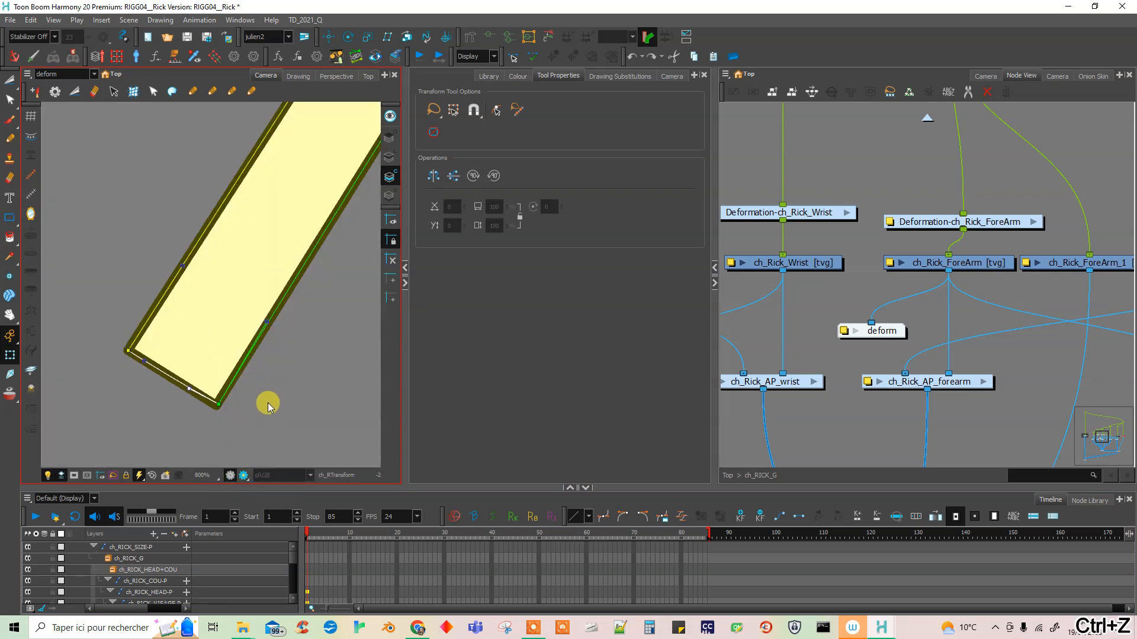
key("ctrl+z")
- Save the scene, move the deform display node beneath ch_Rick_Arm and connect the arm drawing's output to it
key("ctrl+s")
scroll(268, 418, "down", 4)
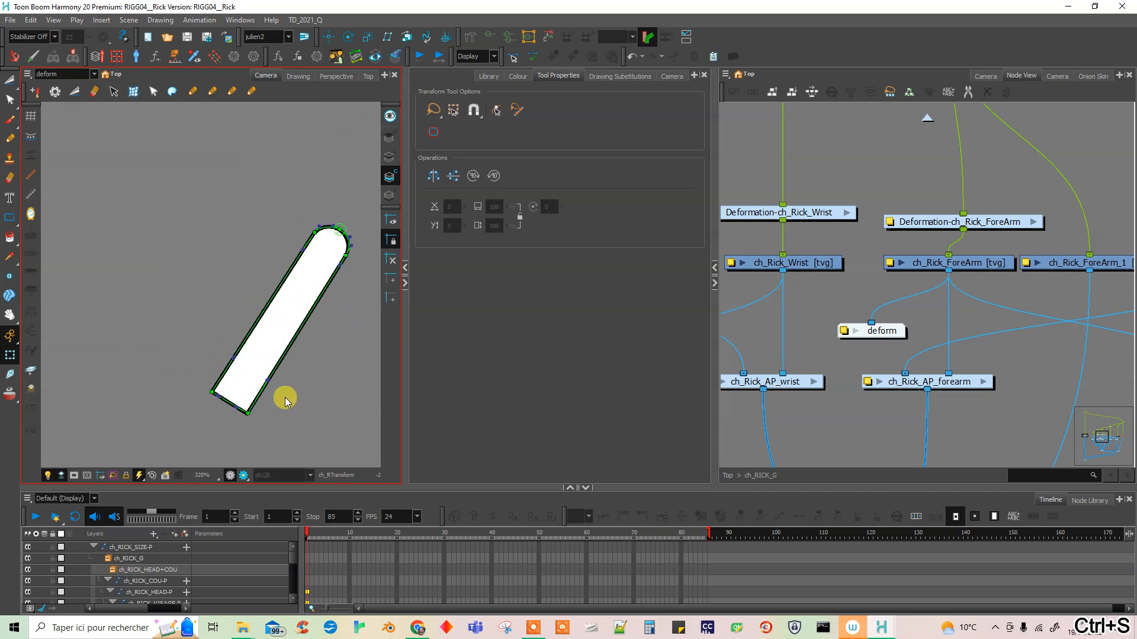
left_click_drag(306, 391, 264, 395)
left_click_drag(962, 338, 853, 325)
left_click_drag(779, 320, 1001, 334)
left_click_drag(977, 373, 770, 385)
left_click_drag(785, 347, 881, 337)
left_click_drag(906, 274, 873, 333)
left_click_drag(354, 272, 254, 398)
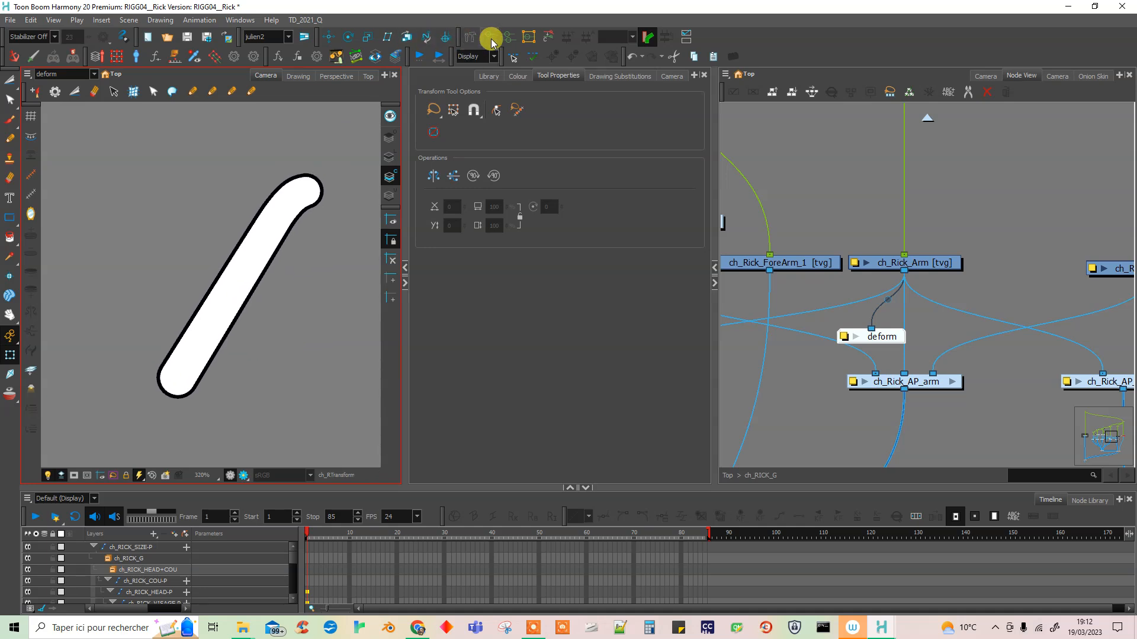
- Start an envelope deformation on the ch_Rick_Arm drawing, placing its first points on the rounded upper end
left_click(471, 37)
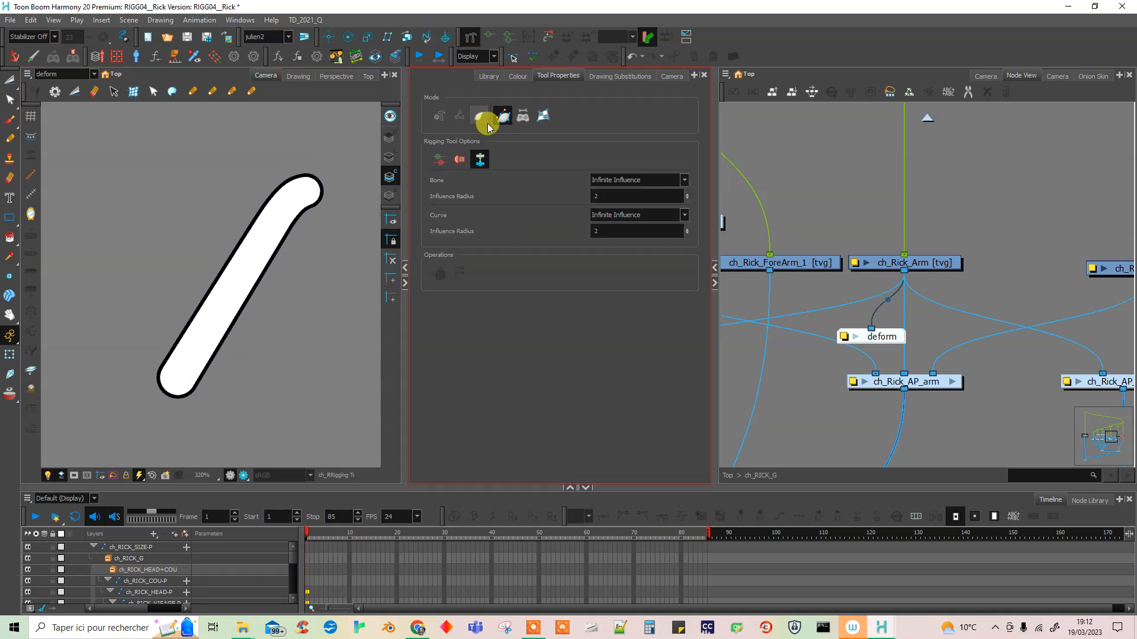
scroll(329, 191, "up", 3)
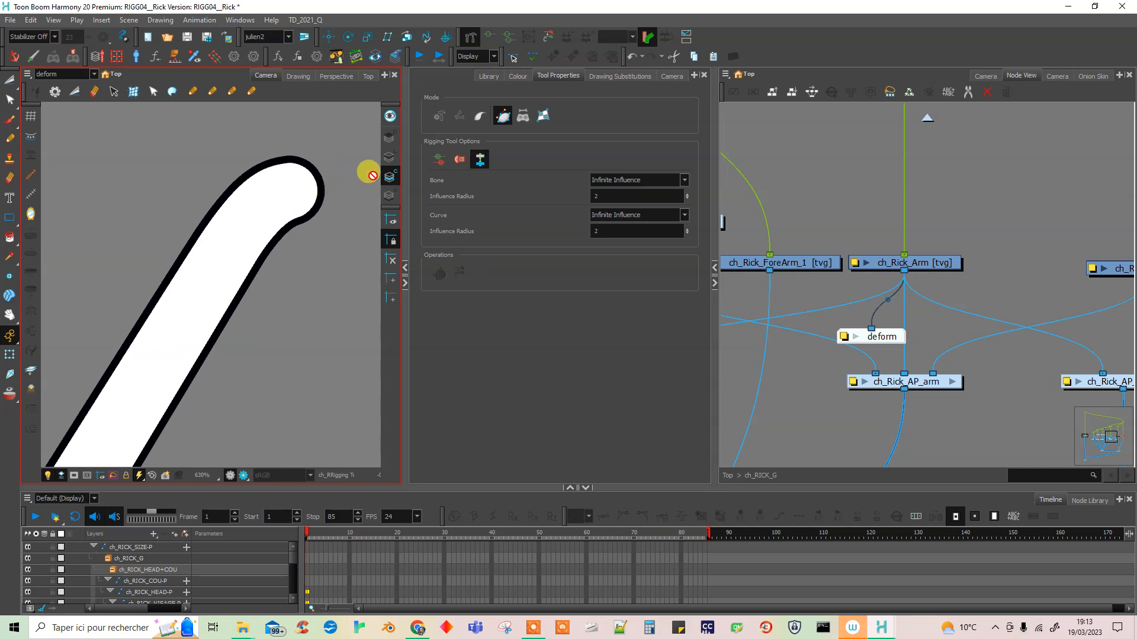
left_click(935, 262)
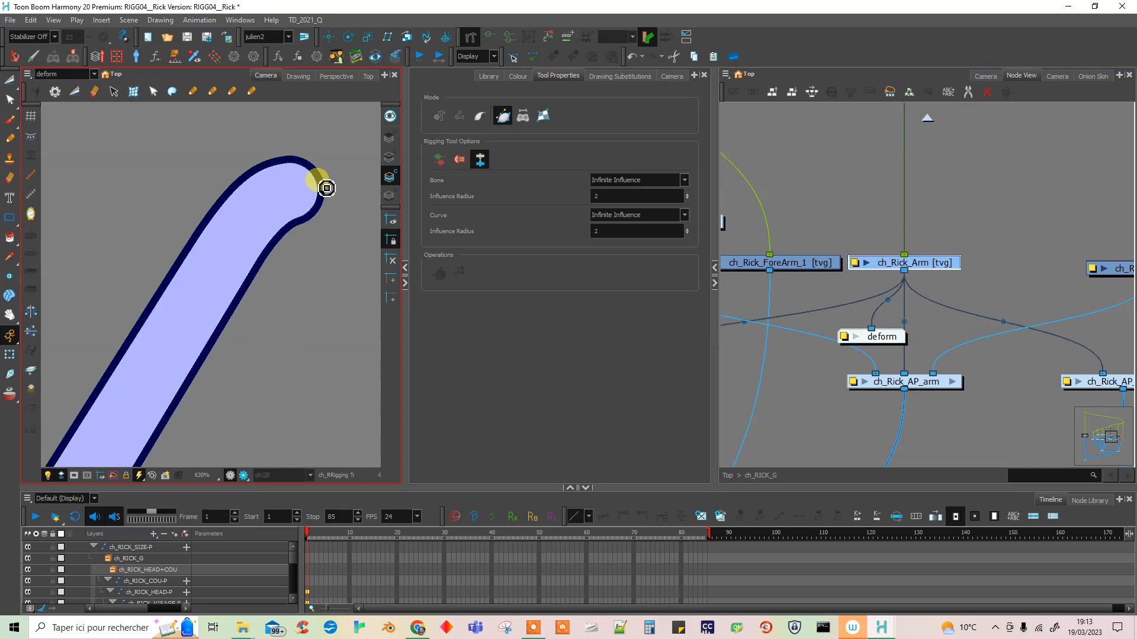
mouse_move(323, 194)
left_mouse_down()
mouse_move(312, 220)
mouse_move(324, 213)
left_mouse_up()
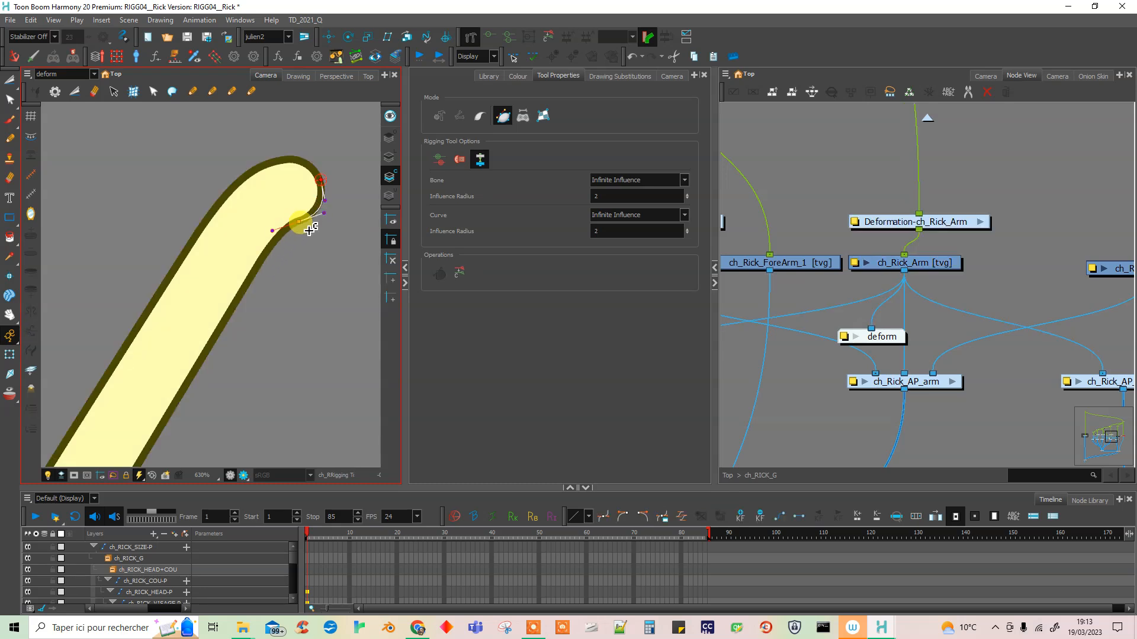
- Continue the ch_Rick_Arm envelope around the lower end and up the opposite long side, closing it at the rounded upper end
left_click_drag(210, 409, 277, 235)
left_click_drag(180, 359, 102, 326)
left_click_drag(198, 226, 152, 362)
left_click_drag(186, 266, 148, 366)
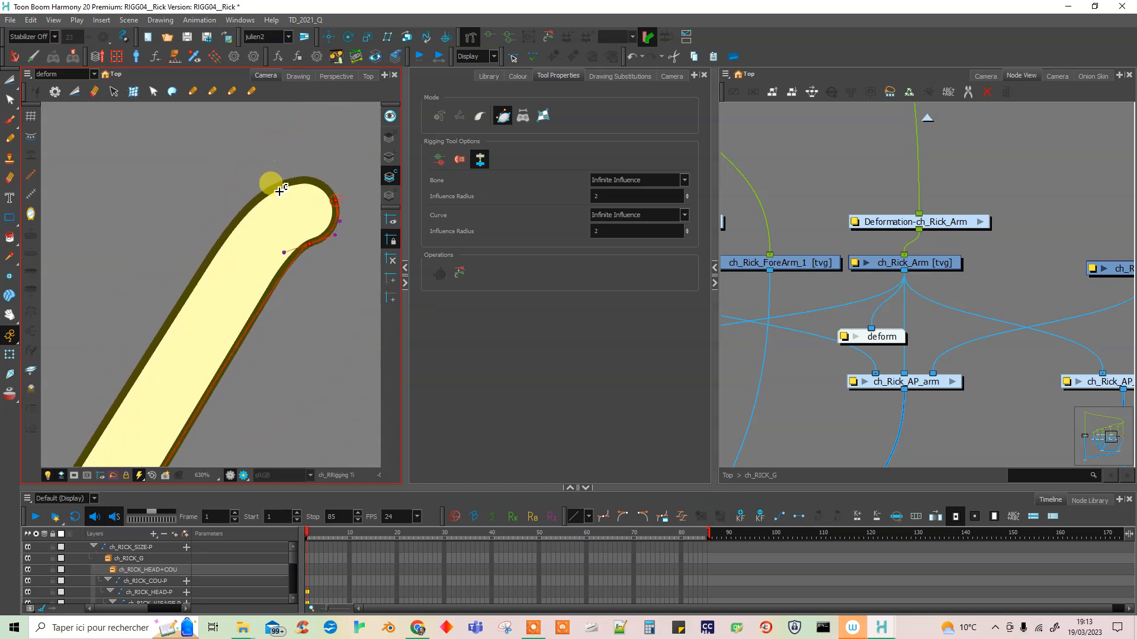
mouse_move(287, 190)
left_mouse_down()
mouse_move(247, 195)
mouse_move(224, 216)
mouse_move(285, 188)
mouse_move(261, 188)
mouse_move(221, 213)
mouse_move(236, 190)
mouse_move(286, 192)
left_mouse_up()
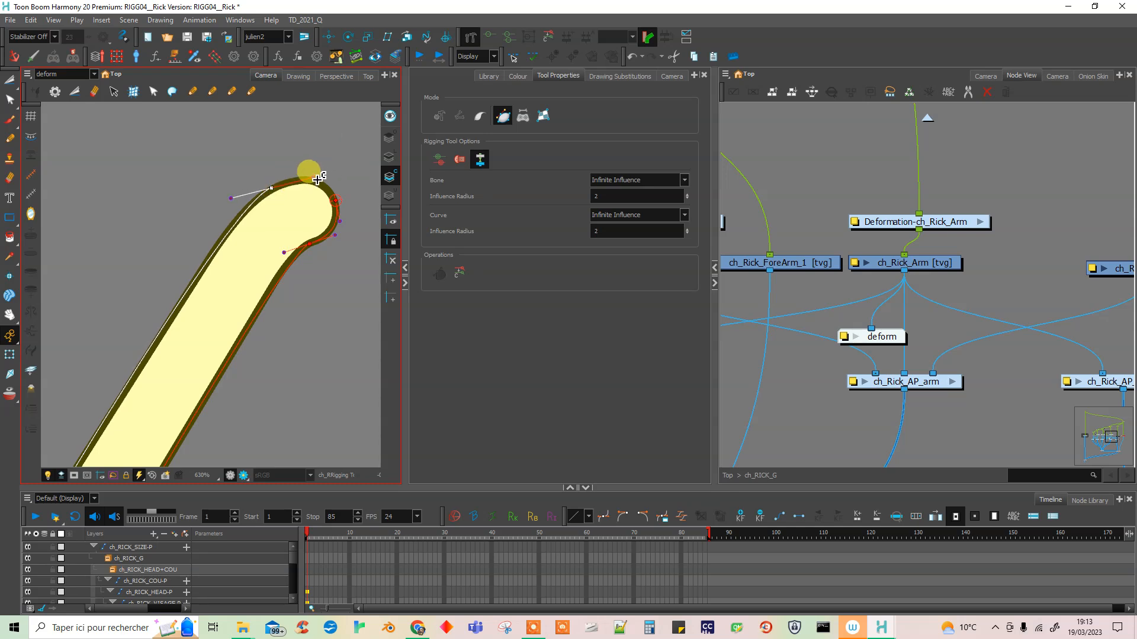
mouse_move(271, 188)
left_mouse_down()
mouse_move(253, 202)
mouse_move(289, 176)
left_mouse_up()
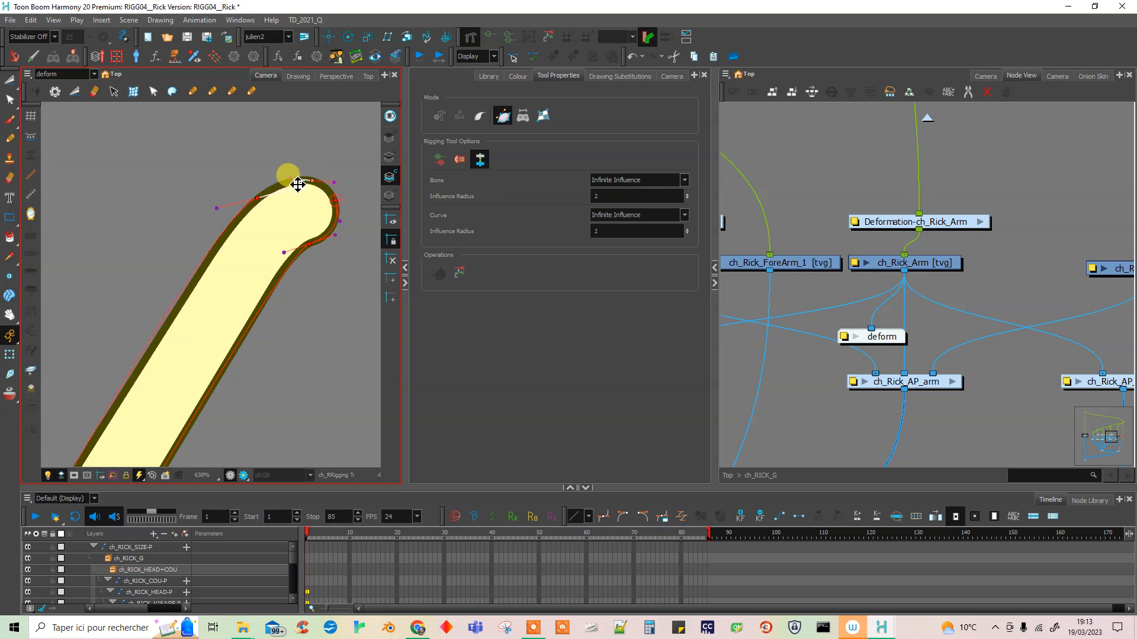
- Adjust the envelope's points and handles around the arm's rounded upper end so the contour follows the outline
left_click(335, 201)
left_click_drag(296, 185, 290, 179)
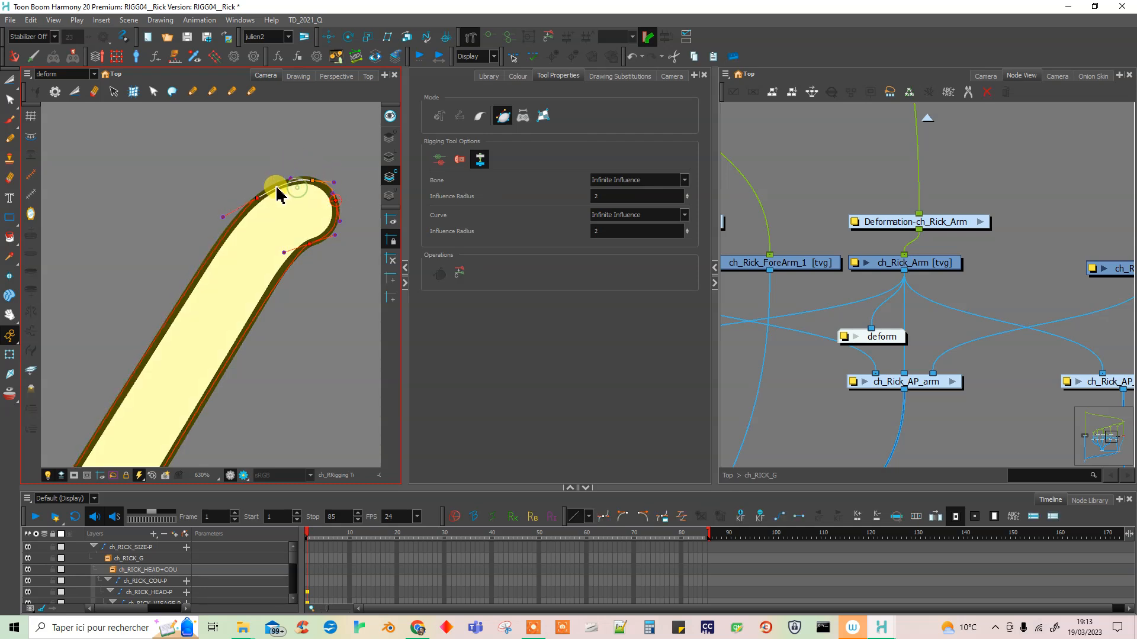
left_click_drag(315, 250, 309, 254)
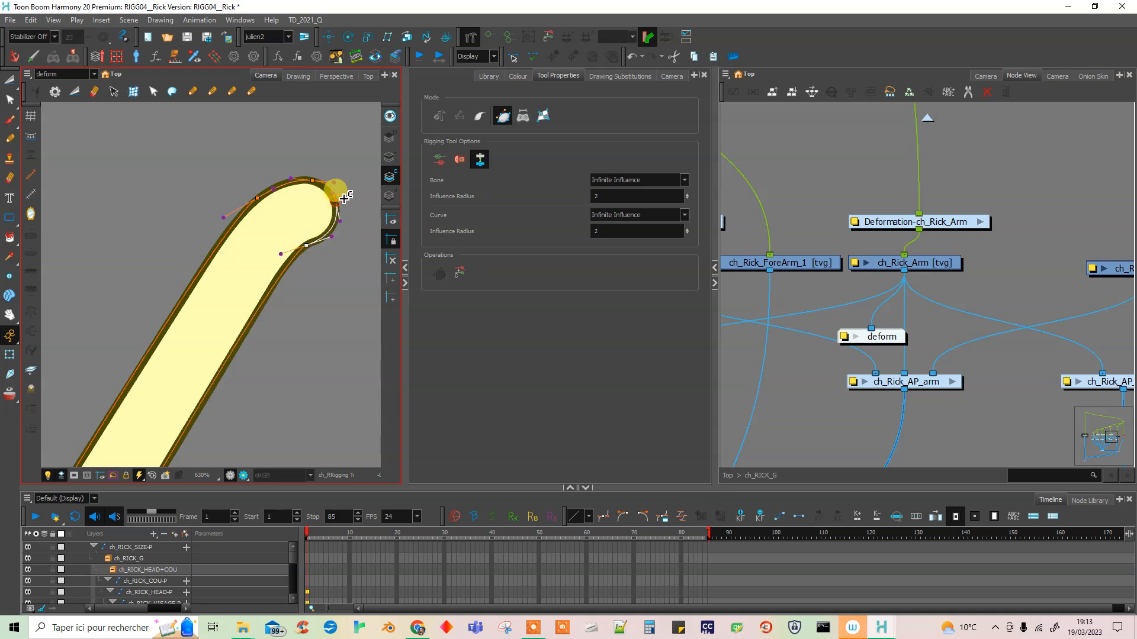
left_click(329, 188)
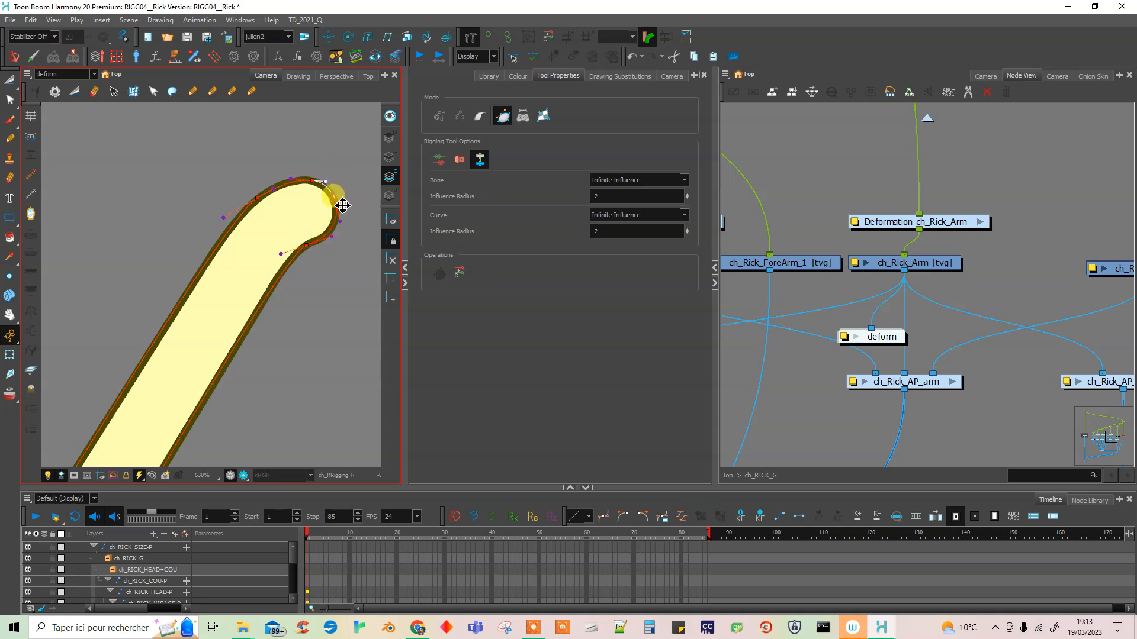
left_click_drag(342, 206, 343, 206)
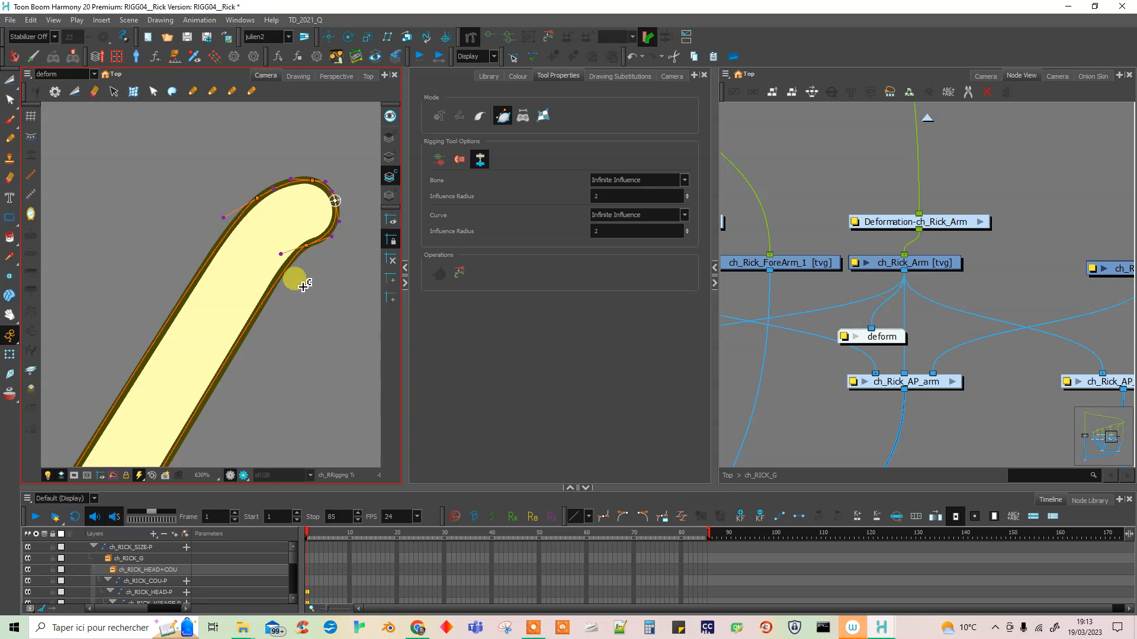
left_click_drag(287, 321, 317, 238)
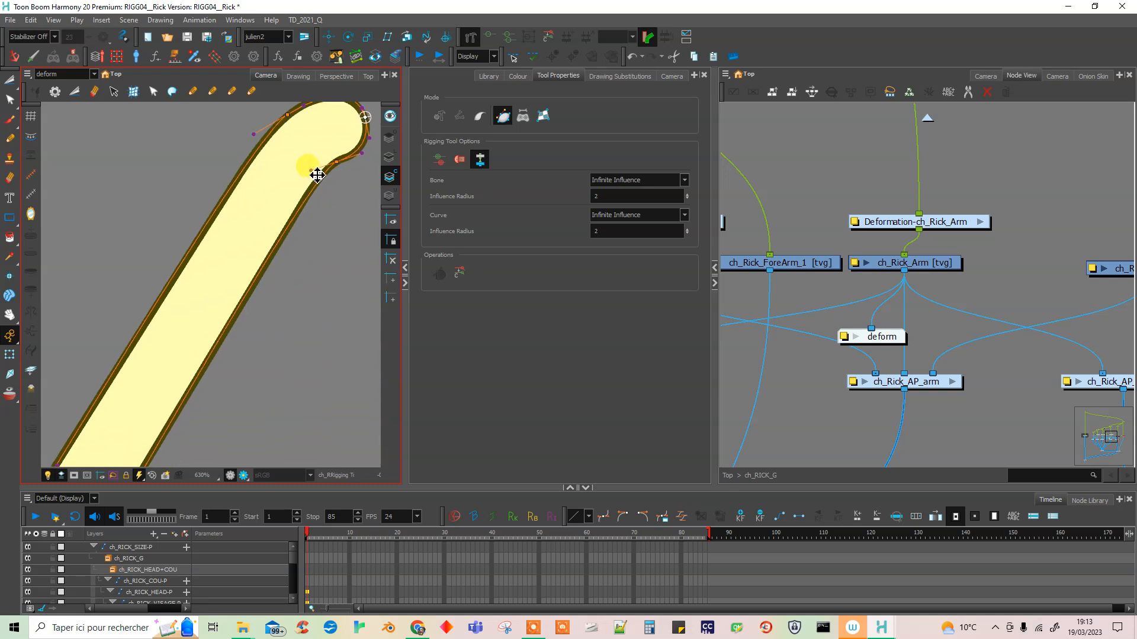
left_click(337, 165)
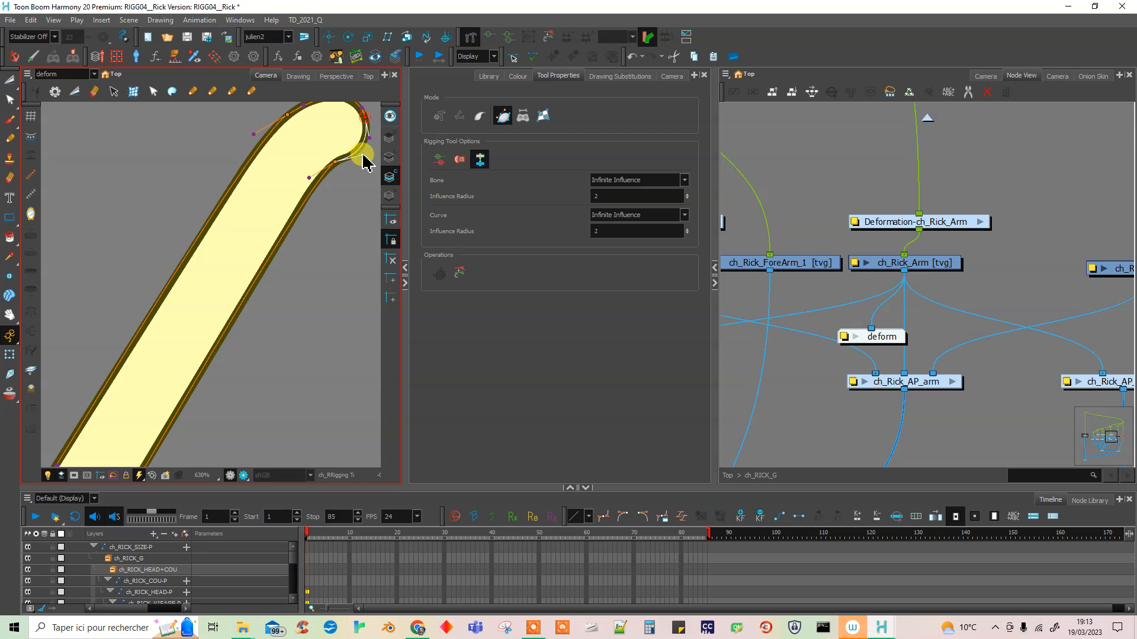
- Reposition the envelope points and handles around the arm's rounded lower end, undoing the handle change that bulges the side outward
left_click_drag(184, 378, 242, 219)
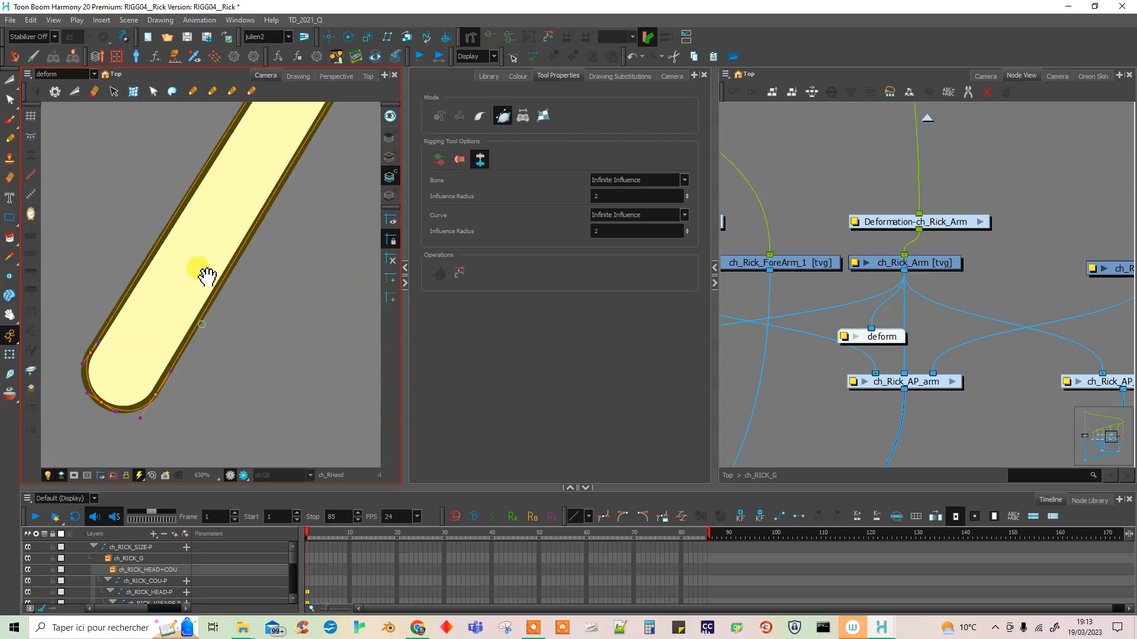
left_click_drag(116, 305, 149, 256)
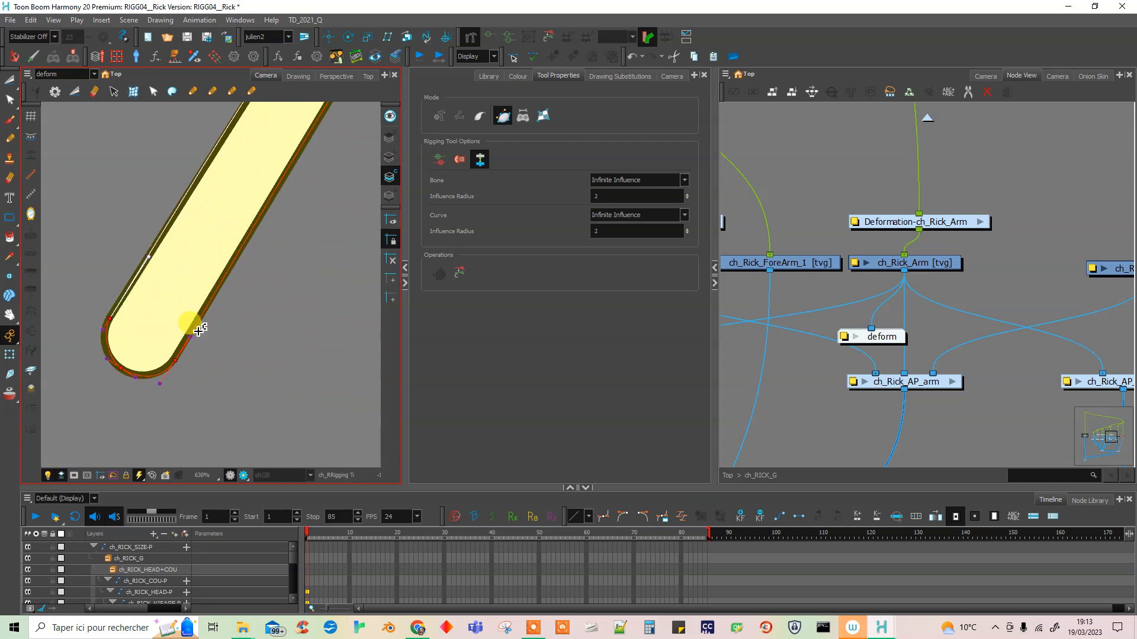
left_click_drag(175, 361, 214, 296)
left_click_drag(121, 367, 101, 334)
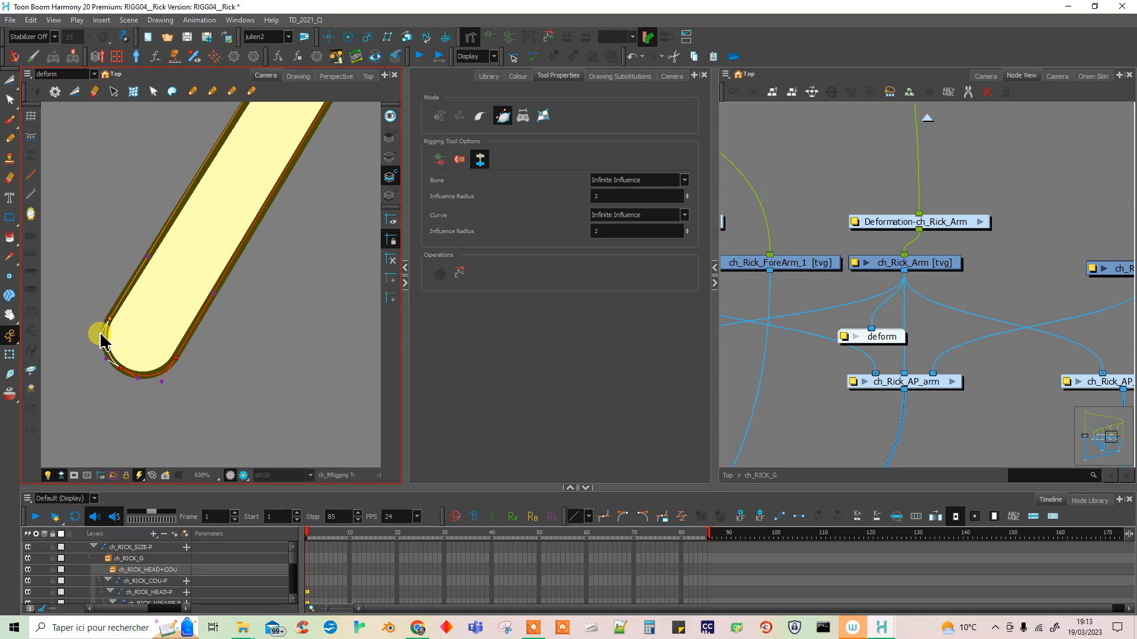
left_click(151, 254)
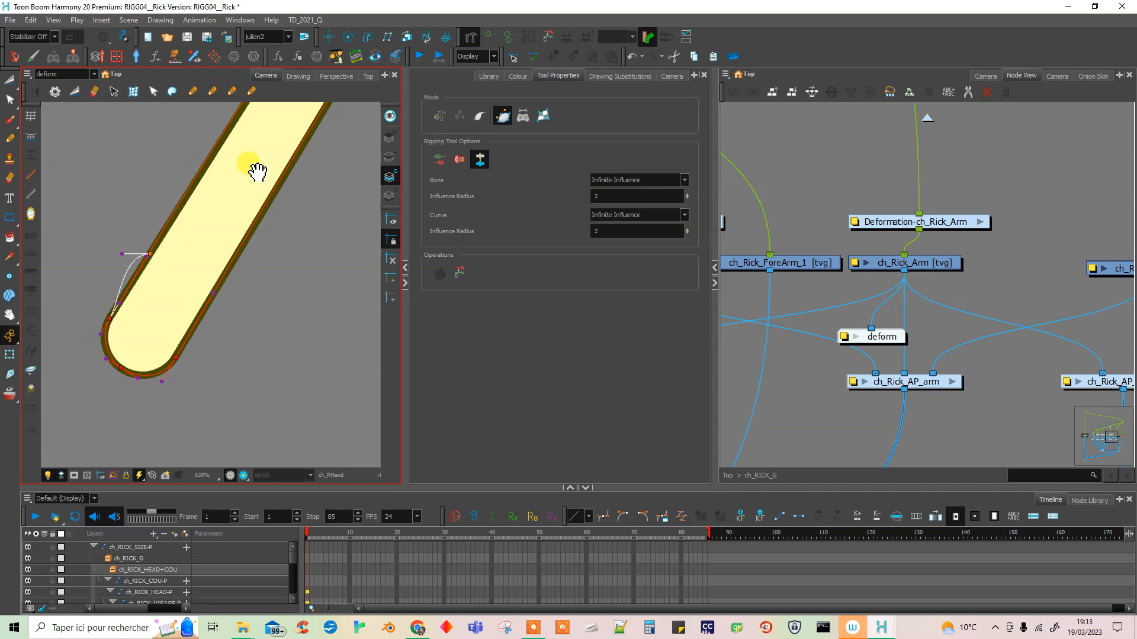
key("ctrl+z")
- Align the envelope handles with the outline along the arm's outer long side and at its upper bend
left_click_drag(243, 195, 266, 264)
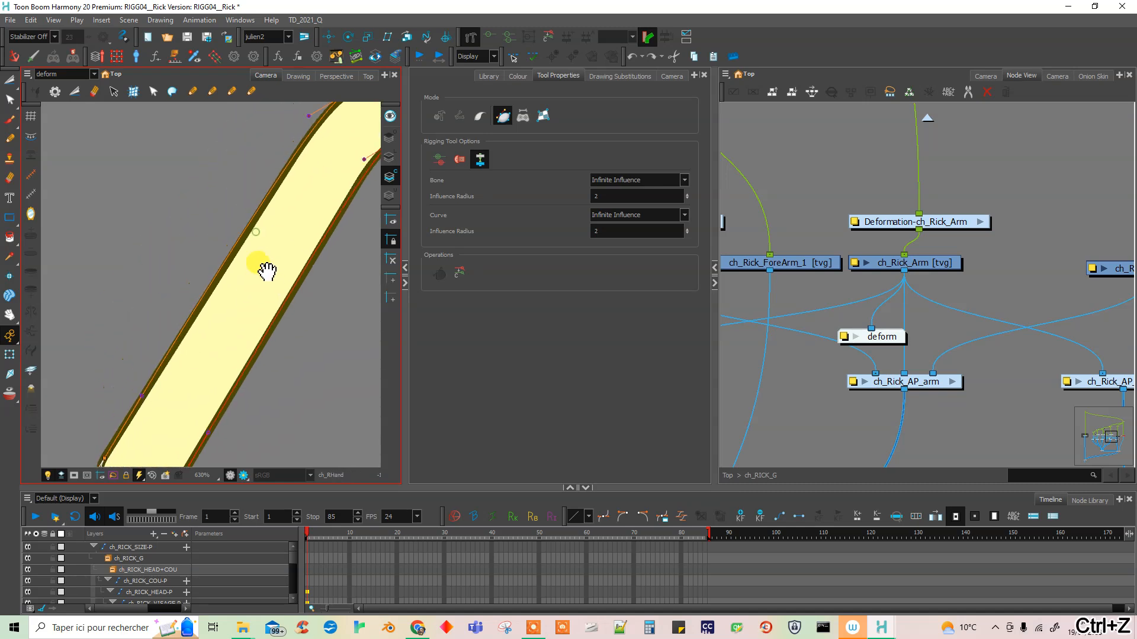
left_click_drag(216, 324, 219, 305)
left_click_drag(144, 377, 182, 318)
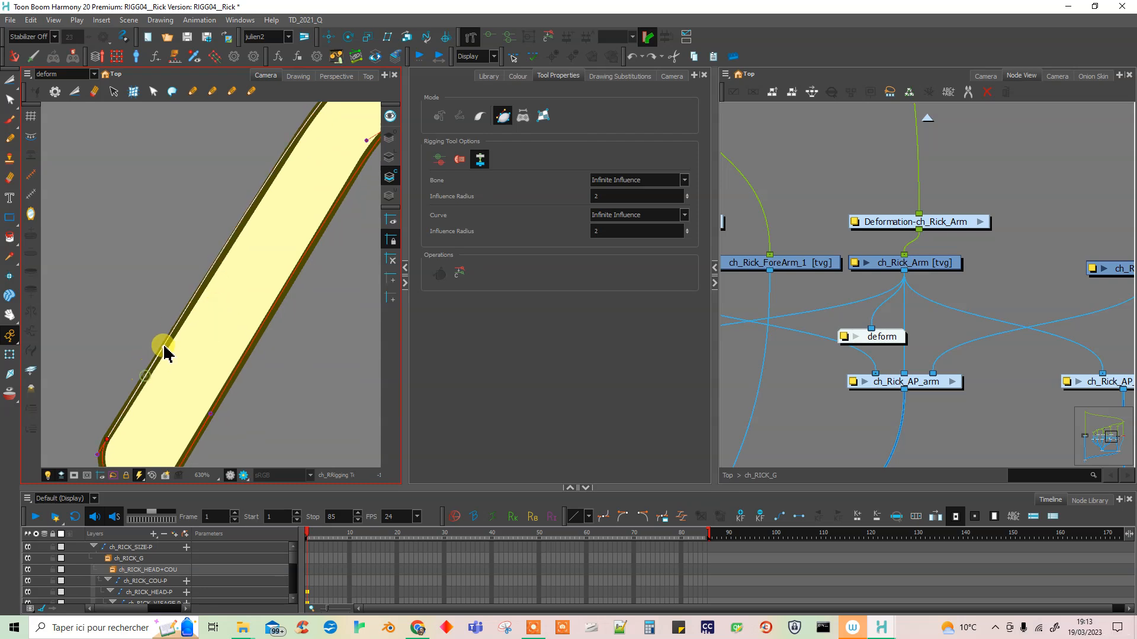
left_click_drag(332, 121, 292, 166)
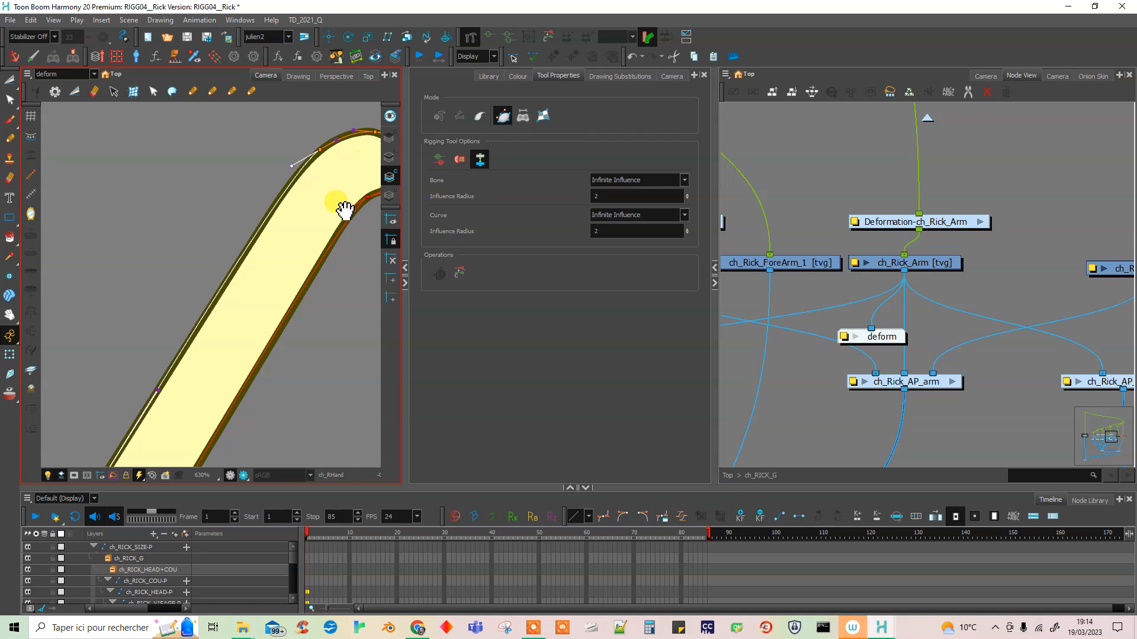
left_click_drag(349, 199, 310, 200)
left_click(296, 148)
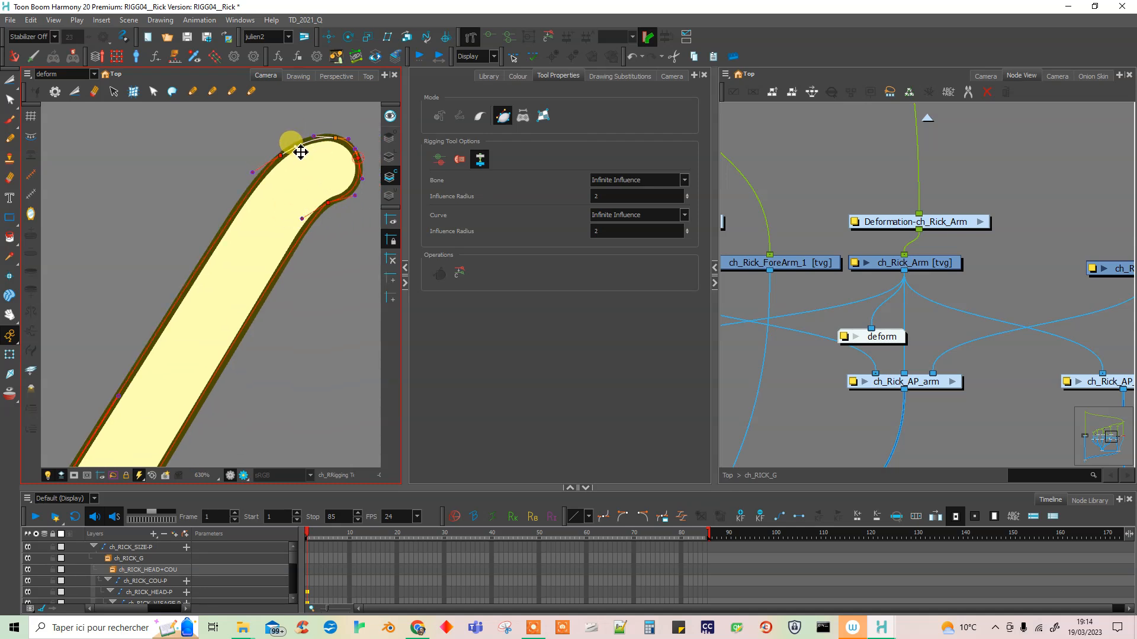
- Refine the envelope handles on the arm's inner long side and at the lower end's curve
scroll(325, 398, "down", 2)
left_click(305, 169)
scroll(310, 251, "down", 5)
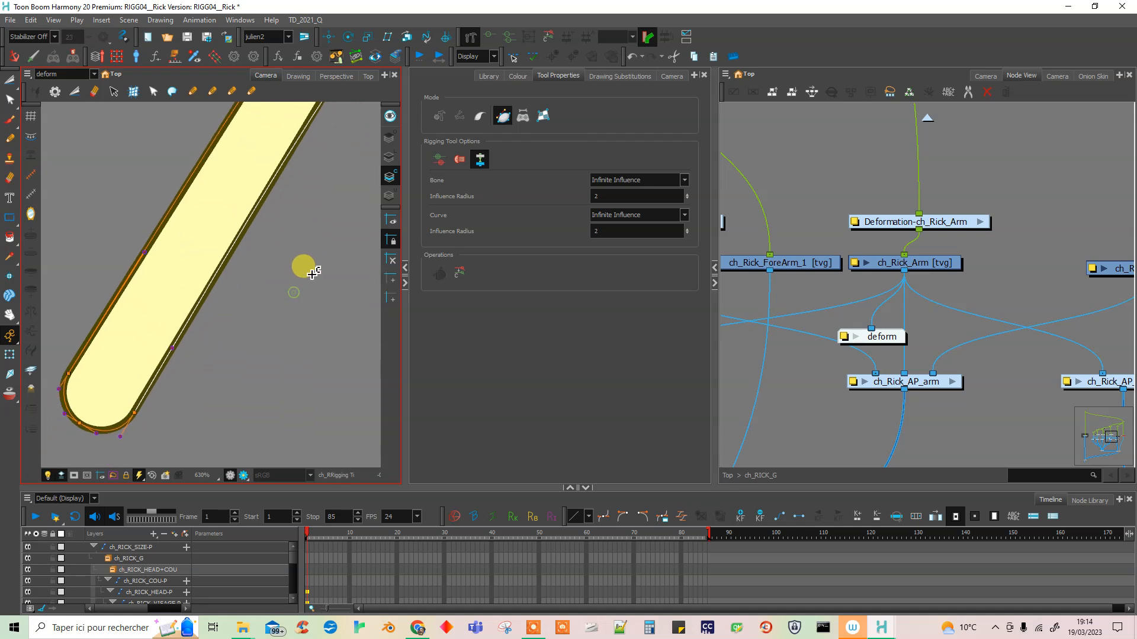
left_click(120, 436)
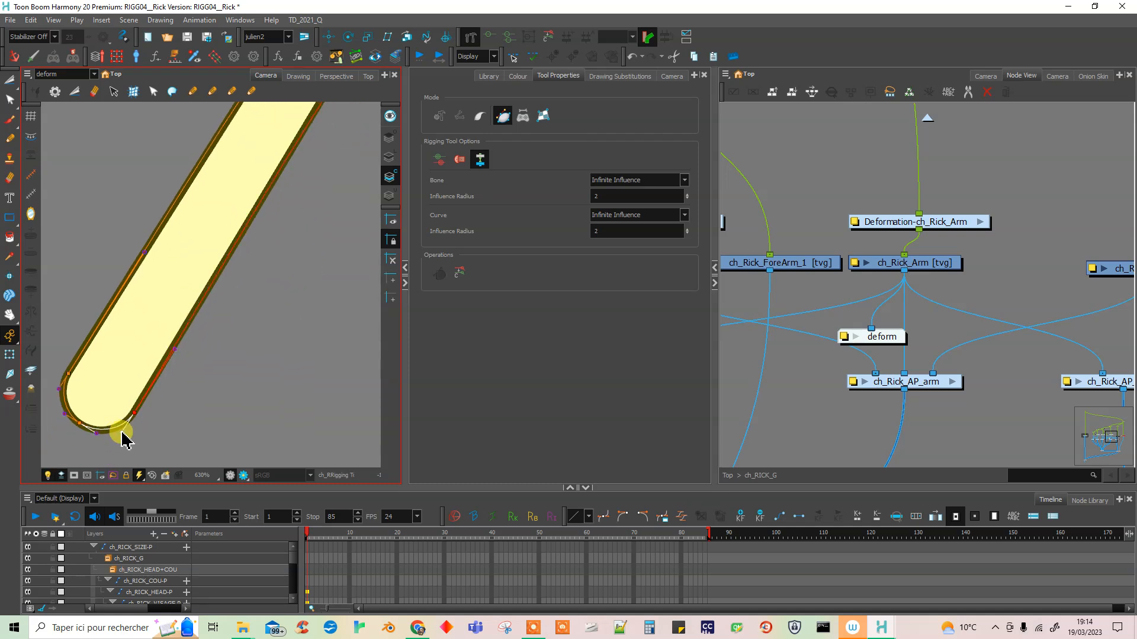
- Align the Deformation-ch_Rick_Arm node directly above the arm drawing and save the scene
left_click_drag(946, 222, 935, 208)
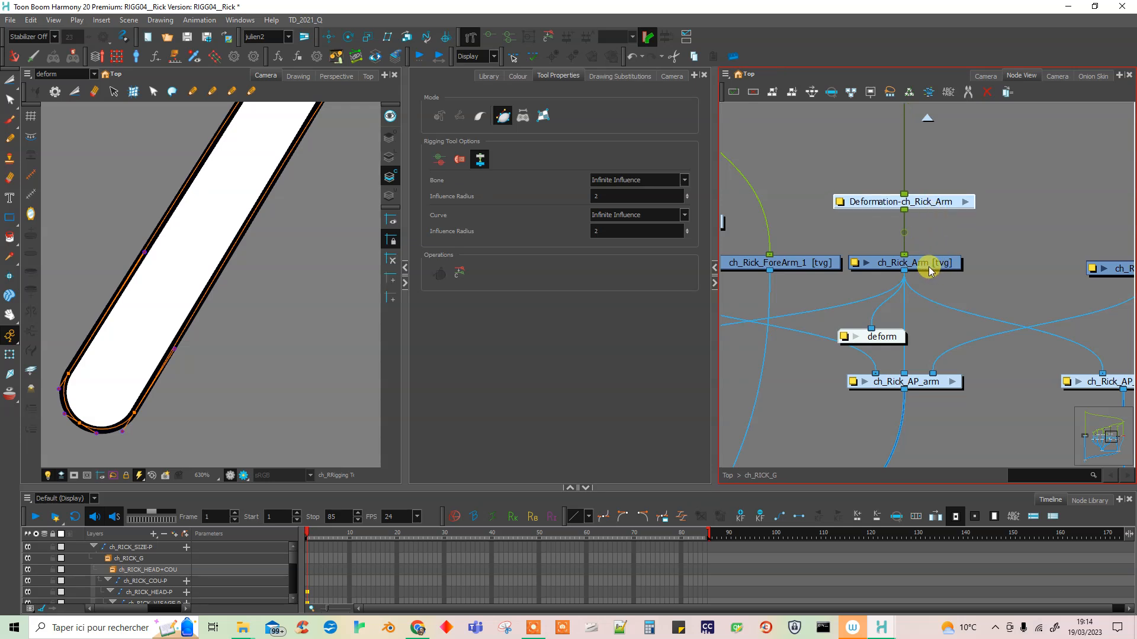
key("ctrl+s")
- Move the deform display node beneath ch_Rick_Blouse and connect the blouse drawing's output to it
left_click_drag(989, 325, 992, 359)
left_click_drag(860, 318, 1026, 290)
mouse_move(1100, 270)
left_mouse_down()
mouse_move(991, 275)
mouse_move(1003, 265)
mouse_move(913, 285)
left_mouse_up()
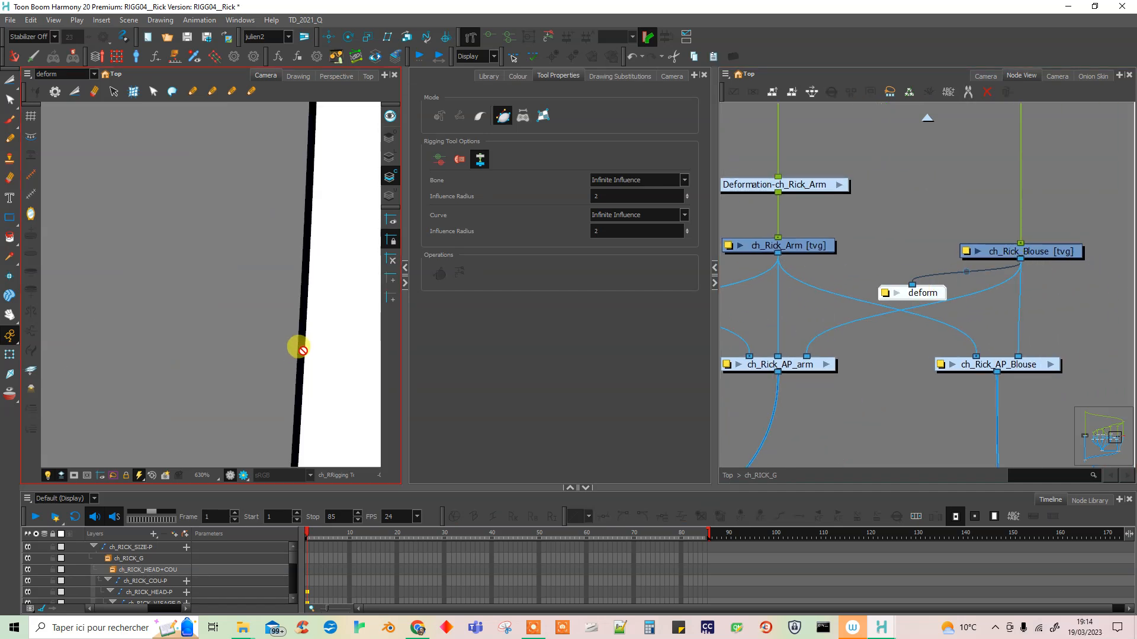
- Try an envelope-mode deformation on ch_Rick_Blouse, placing three points down its centre at the top, middle and tip
scroll(284, 364, "down", 4)
mouse_move(330, 398)
left_mouse_down()
mouse_move(321, 294)
mouse_move(304, 325)
left_mouse_up()
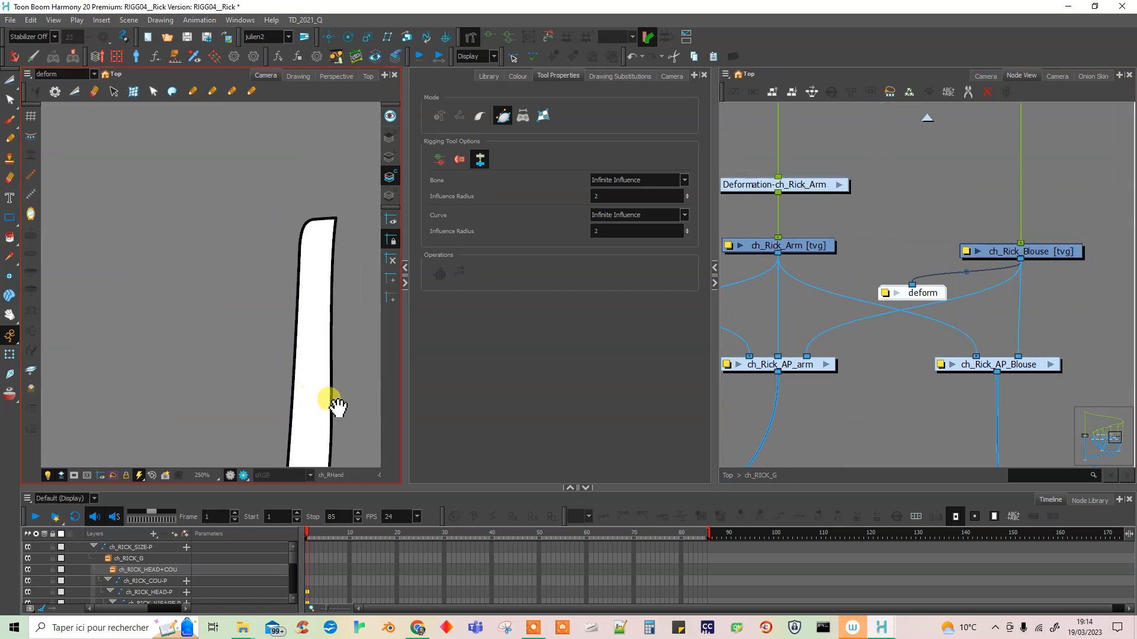
scroll(296, 313, "down", 3)
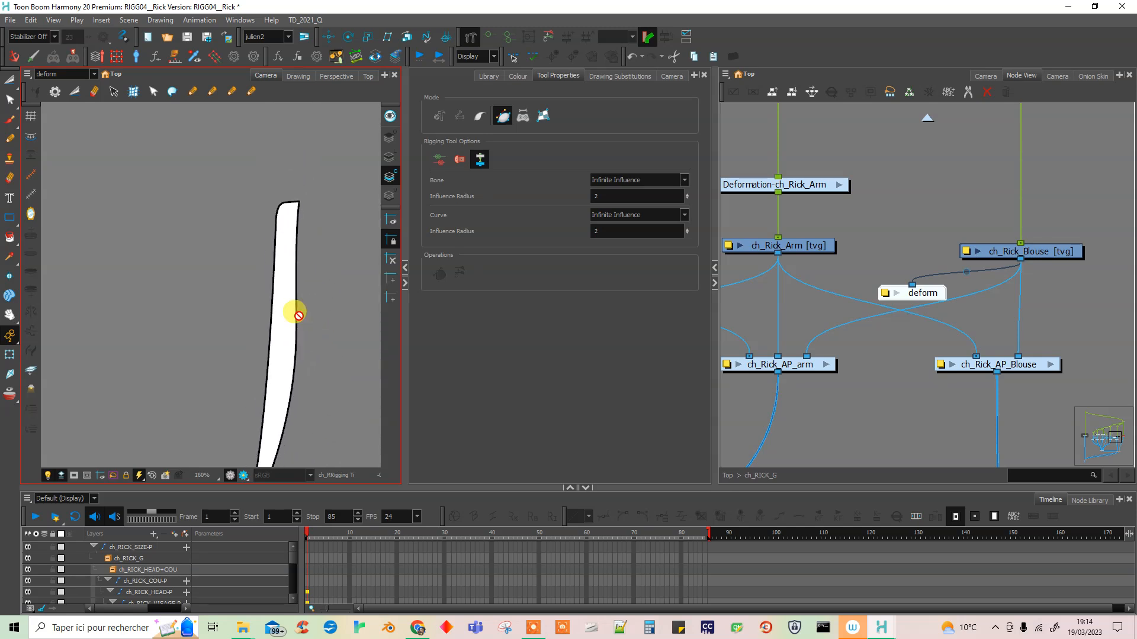
mouse_move(329, 397)
left_mouse_down()
mouse_move(325, 332)
mouse_move(326, 362)
left_mouse_up()
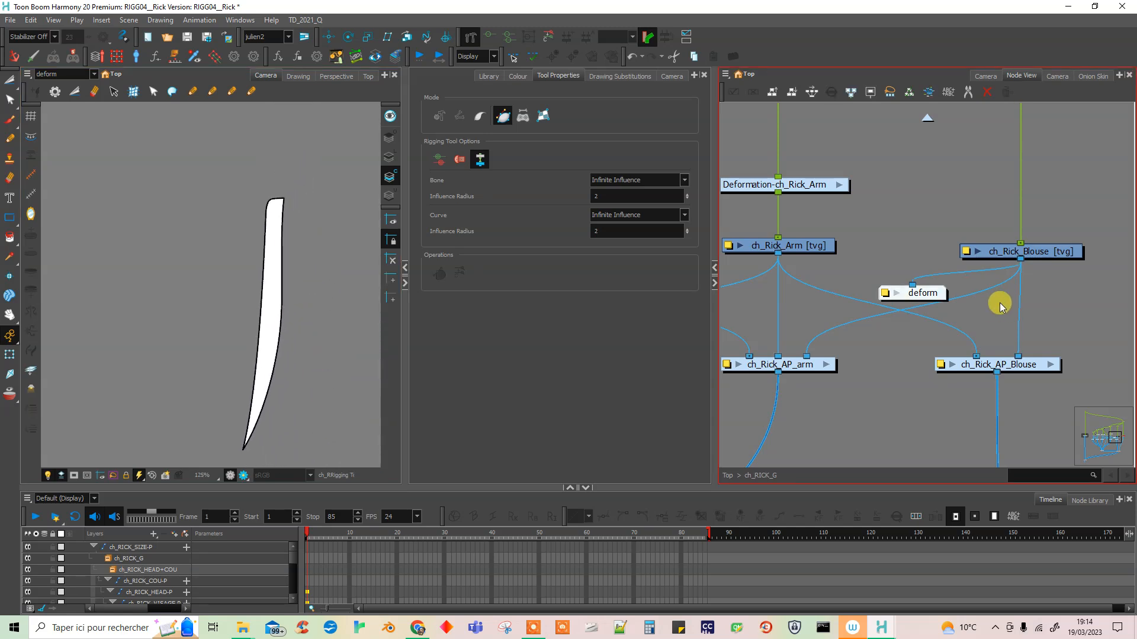
left_click(1038, 250)
left_click(502, 113)
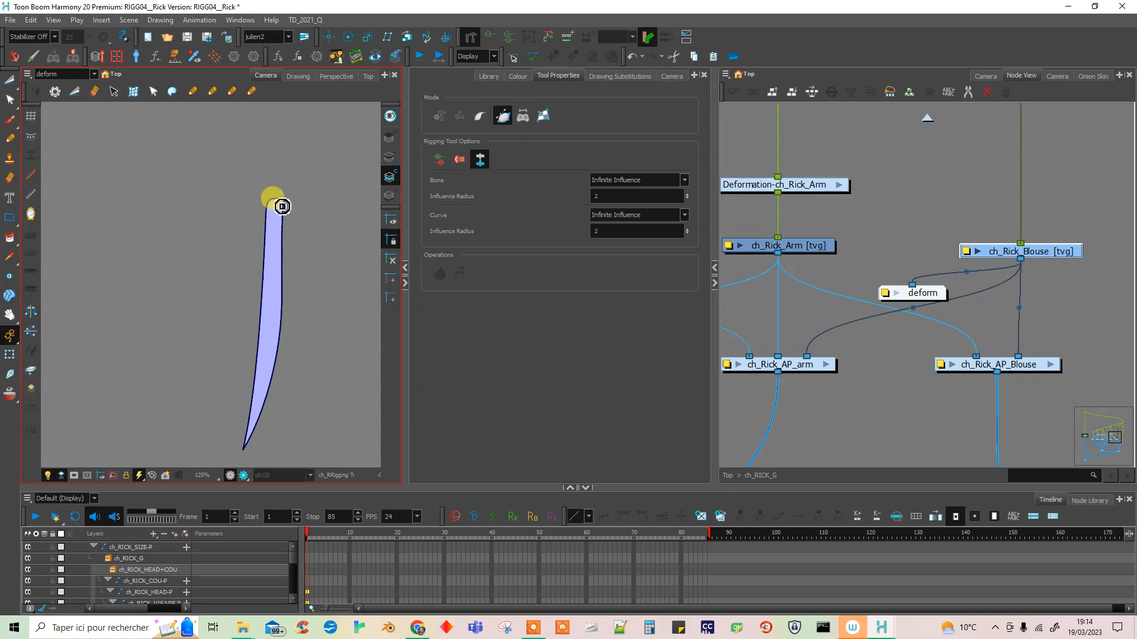
left_click(504, 117)
left_click(272, 194)
left_click_drag(276, 207, 275, 238)
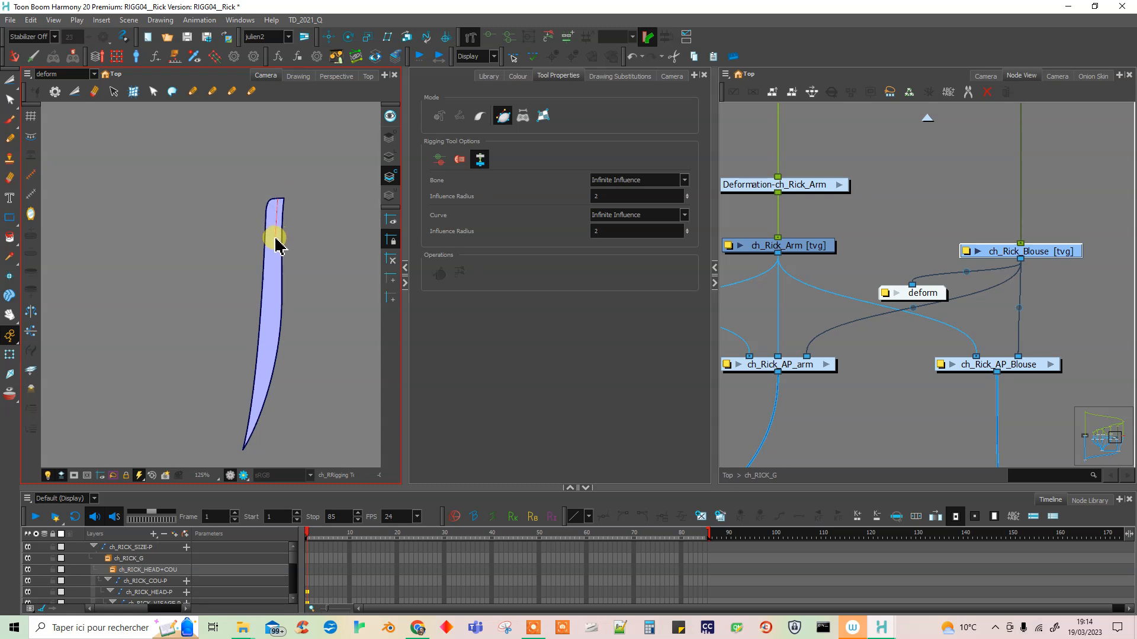
left_click_drag(270, 321, 274, 289)
left_click_drag(249, 448, 243, 414)
- Bend the blouse by its tip and middle points with the Transform tool, then delete the Deformation-ch_Rick_Blouse group
left_click(9, 354)
left_click(266, 312)
left_click(240, 454)
left_click_drag(240, 456, 194, 431)
left_click(271, 320)
left_click_drag(282, 320, 324, 299)
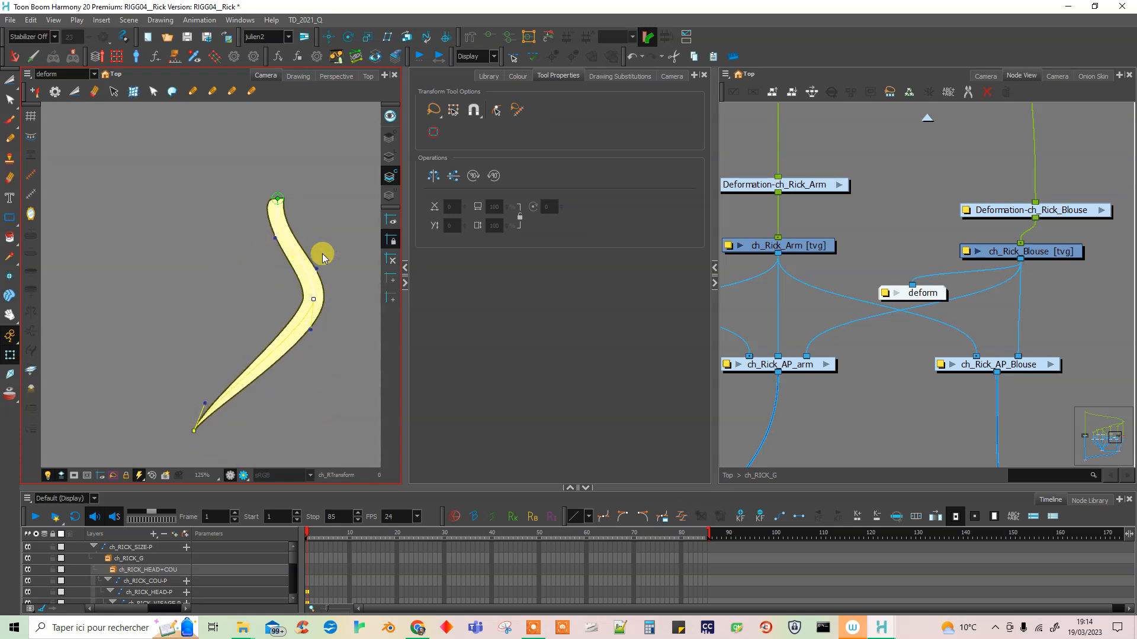
left_click(1059, 212)
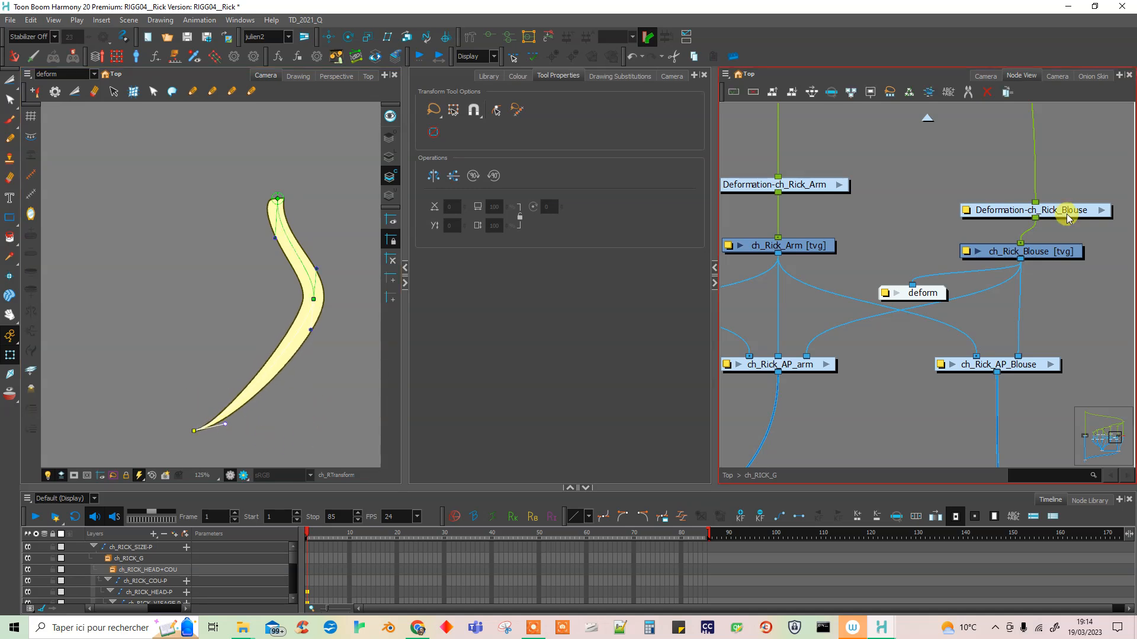
key("Delete")
- Build a three-bone deformation on ch_Rick_Blouse from its top to its pointed tip and adjust the two joints along the centre
left_click(1039, 252)
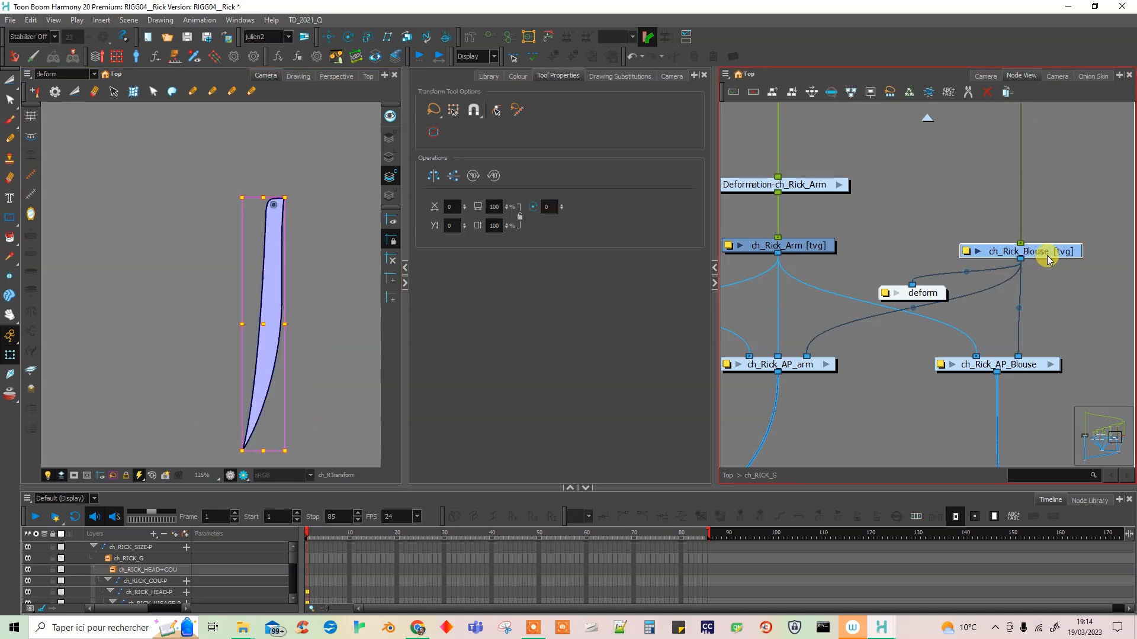
left_click(470, 37)
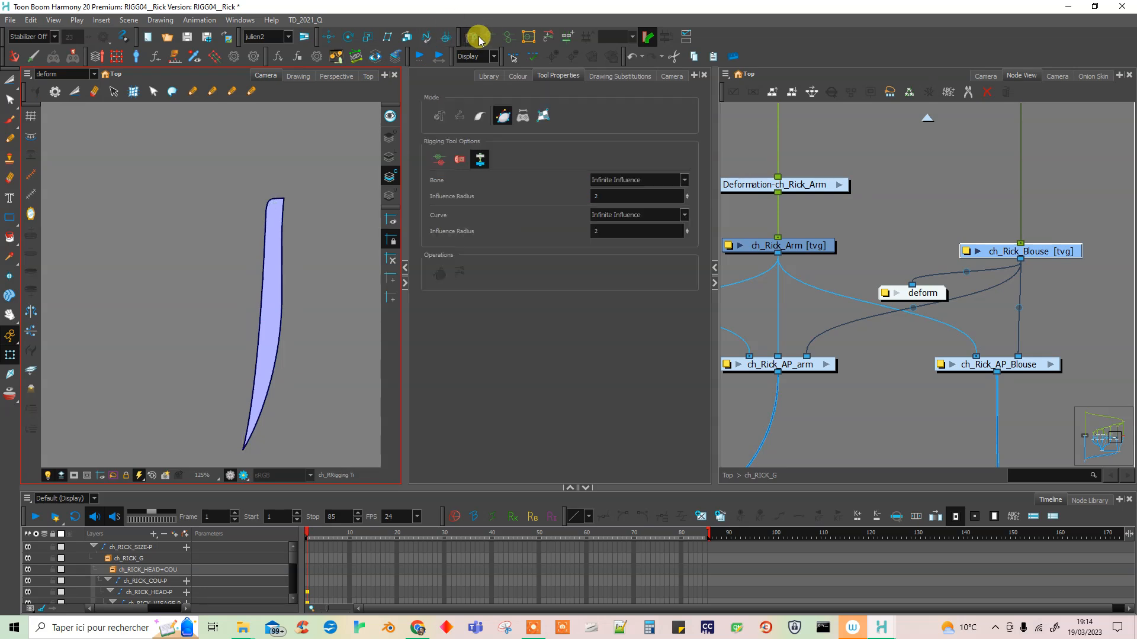
left_click(460, 114)
left_click_drag(282, 204, 275, 292)
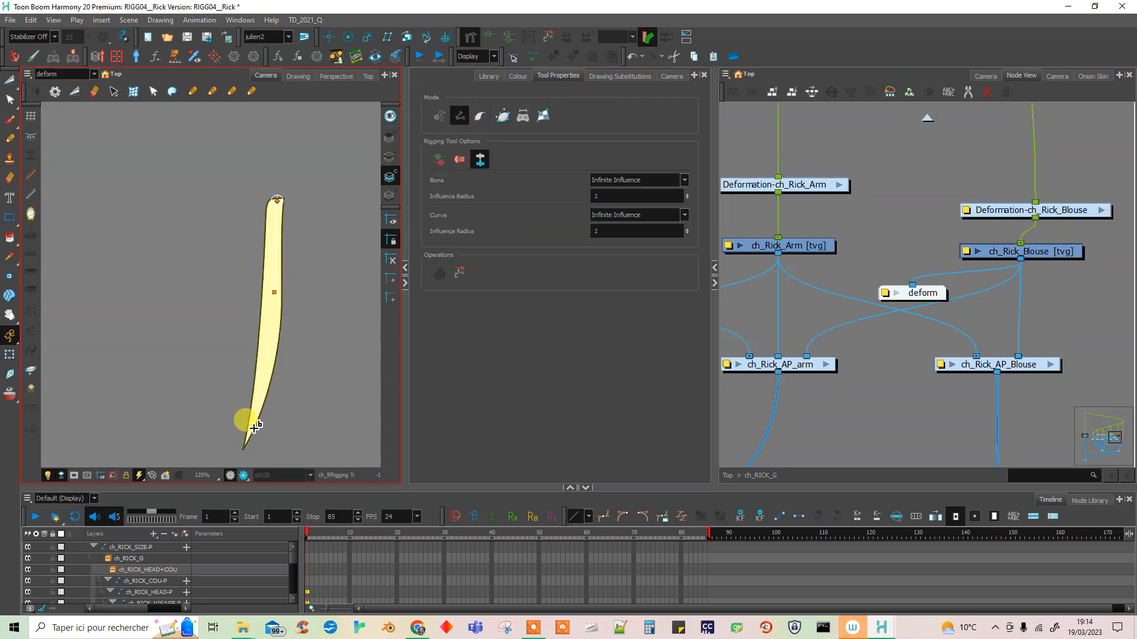
left_click_drag(264, 399, 246, 444)
mouse_move(273, 316)
left_mouse_down()
mouse_move(234, 330)
mouse_move(272, 326)
left_mouse_up()
left_click_drag(260, 408, 268, 364)
left_click_drag(252, 421, 245, 448)
left_click_drag(274, 292, 276, 281)
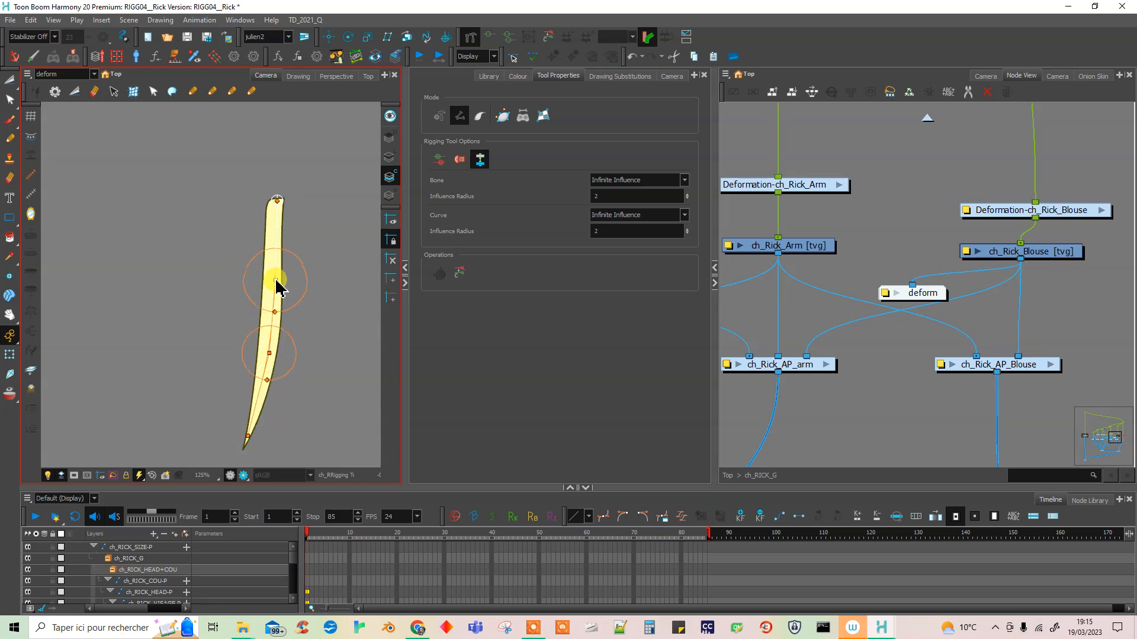
left_click_drag(270, 353, 265, 367)
- Test the three-bone deformation by bending the blouse's tip and middle bones with the Transform tool
left_click(491, 39)
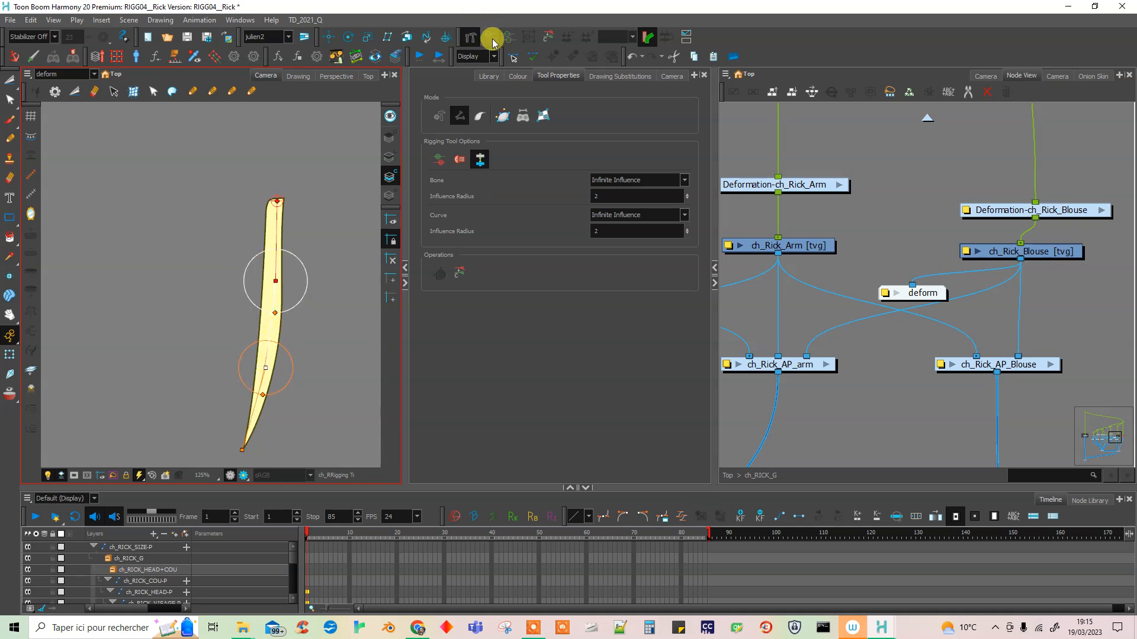
left_click(10, 355)
left_click(240, 446)
left_click_drag(249, 455, 188, 406)
left_click(267, 404)
left_click_drag(263, 394, 282, 320)
left_click(284, 290)
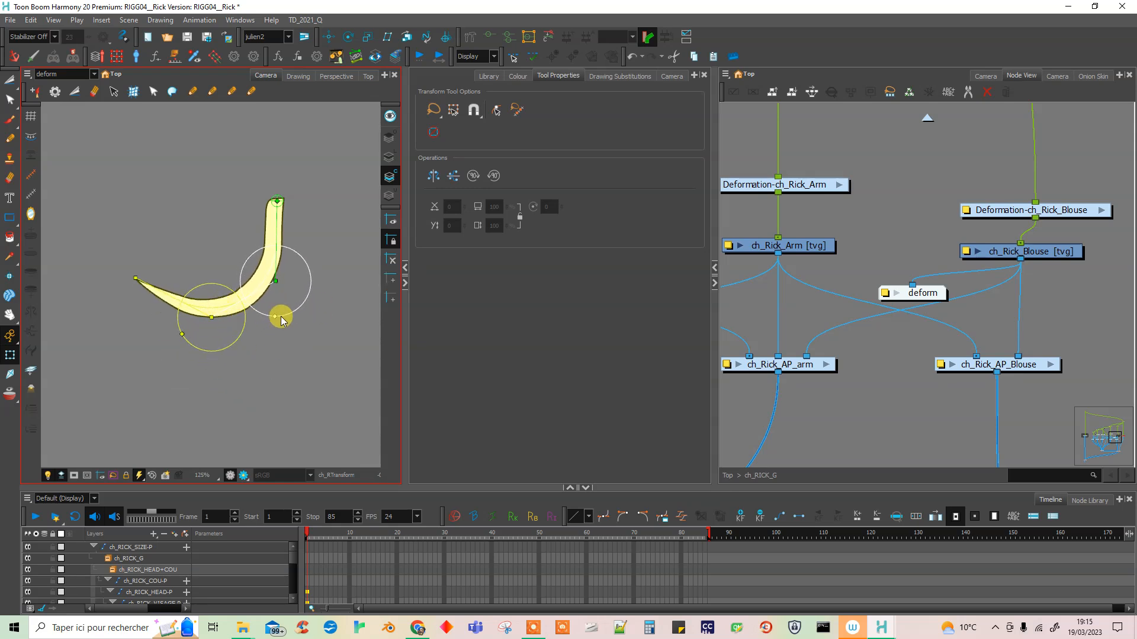
- Delete the Deformation-ch_Rick_Blouse group and reselect the ch_Rick_Blouse drawing
left_click(1066, 211)
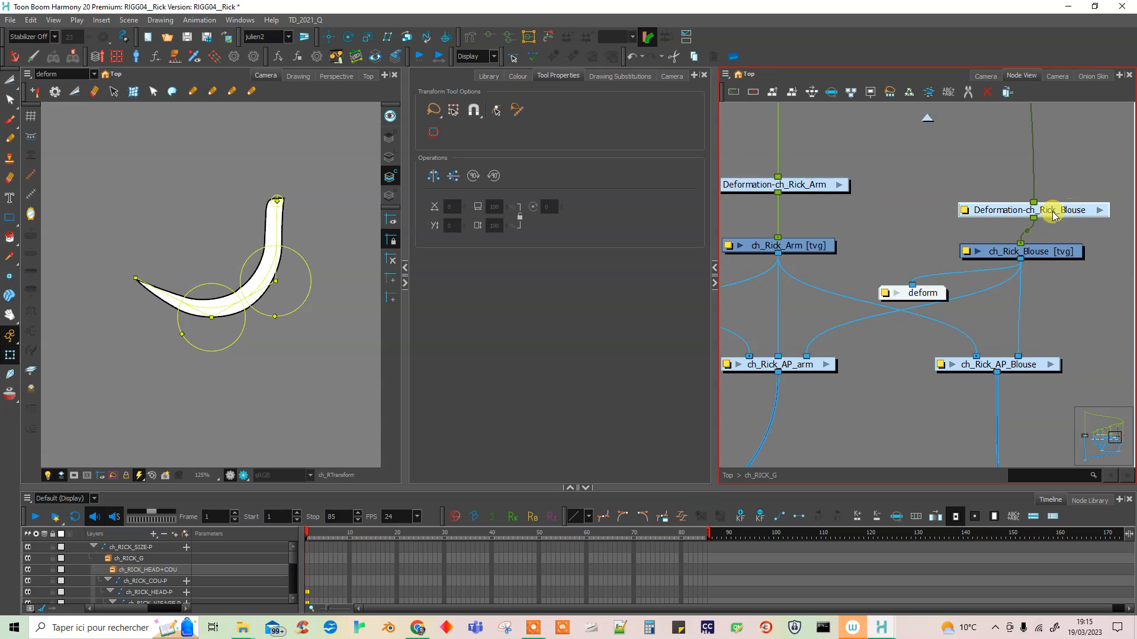
key("Delete")
left_click(1052, 248)
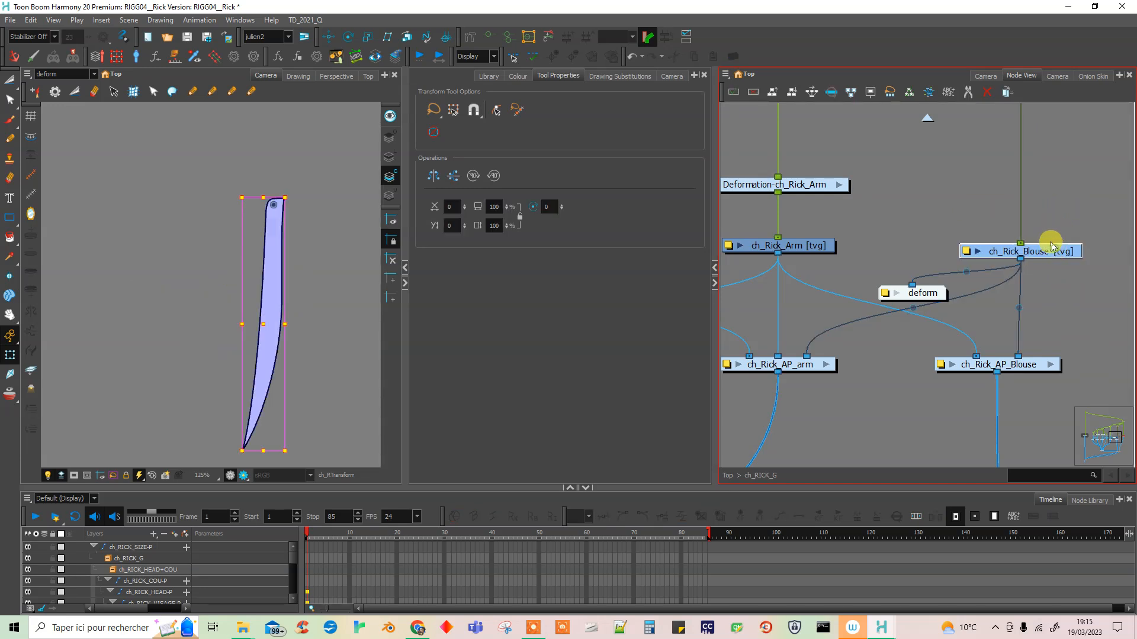
- Start an envelope deformation on ch_Rick_Blouse, placing points at its upper-right corner and partway down its right edge
left_click(469, 38)
left_click(504, 117)
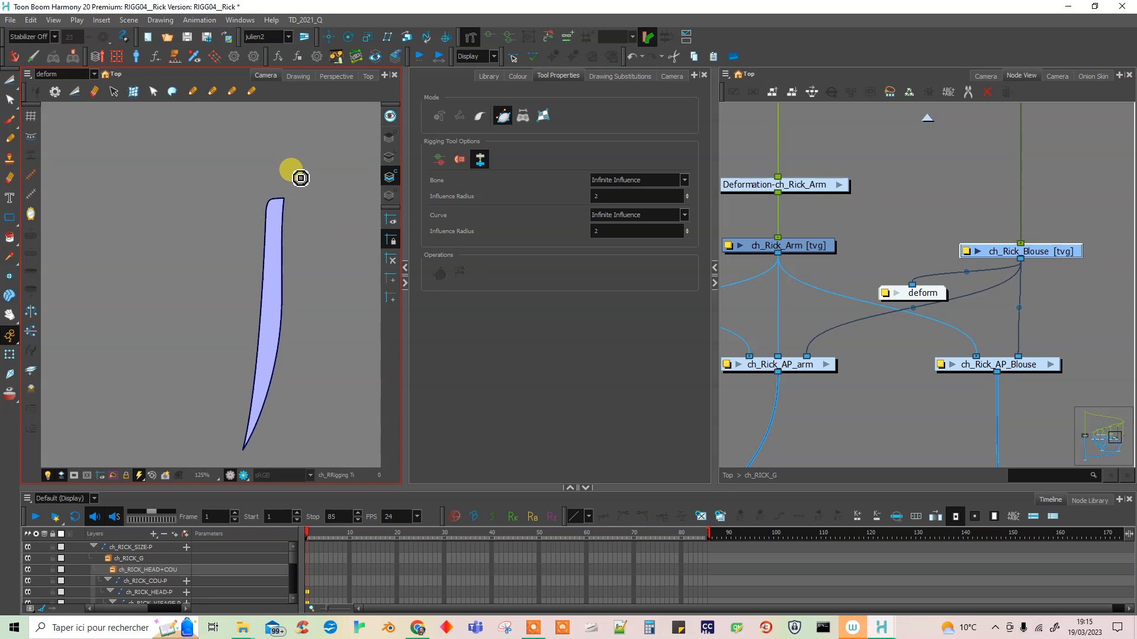
scroll(290, 202, "up", 1)
scroll(290, 203, "up", 3)
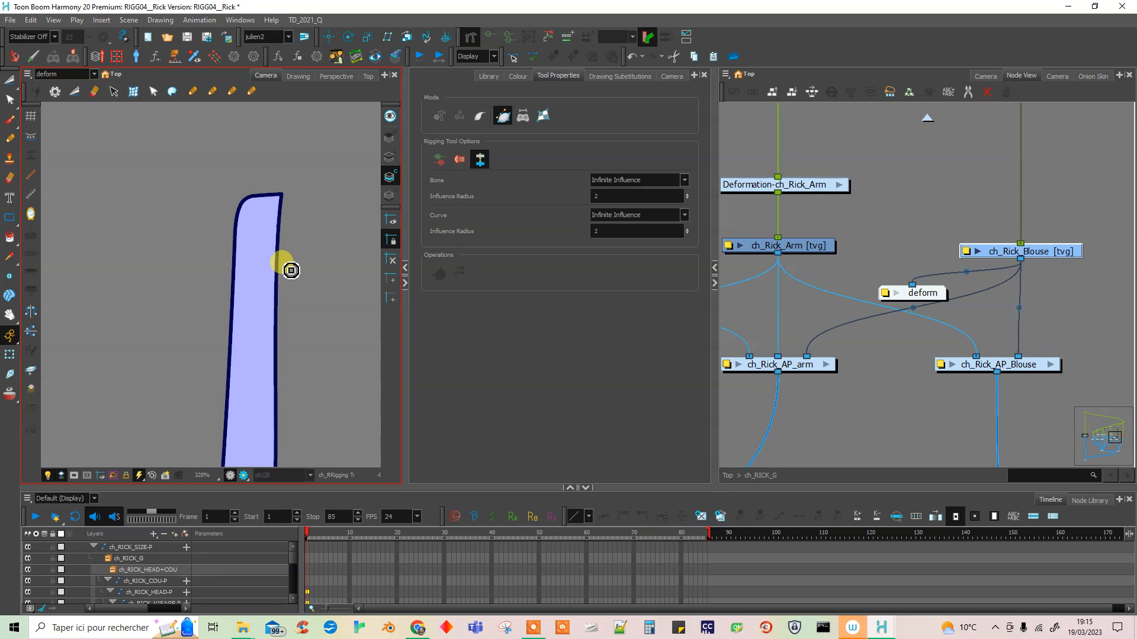
scroll(282, 263, "down", 3)
scroll(279, 232, "up", 5)
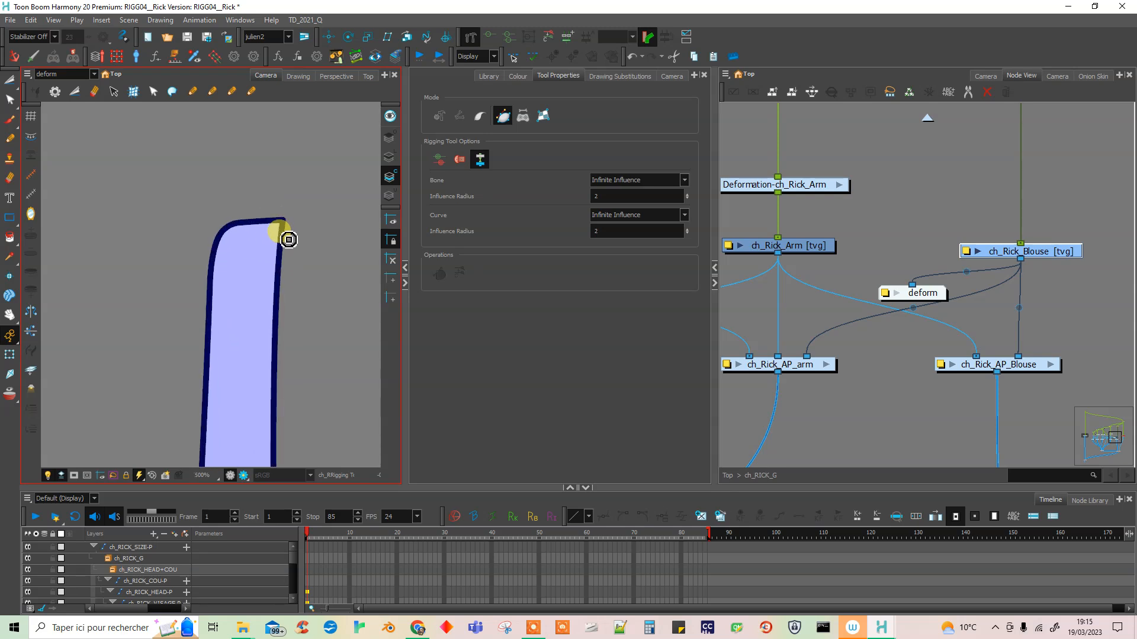
scroll(287, 253, "down", 3)
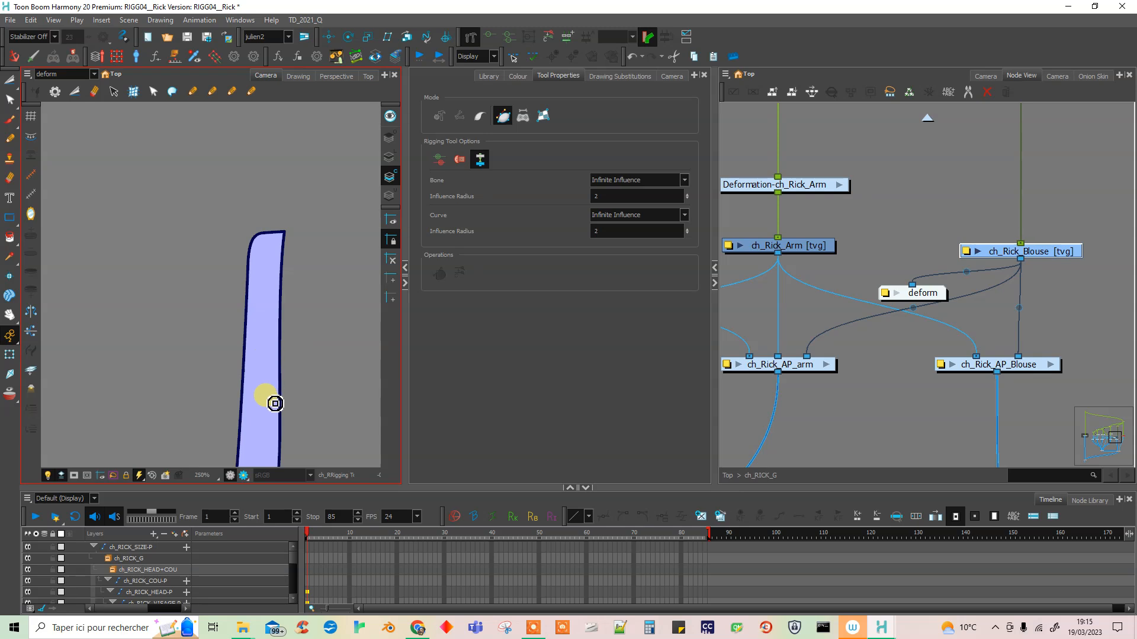
scroll(275, 404, "down", 4)
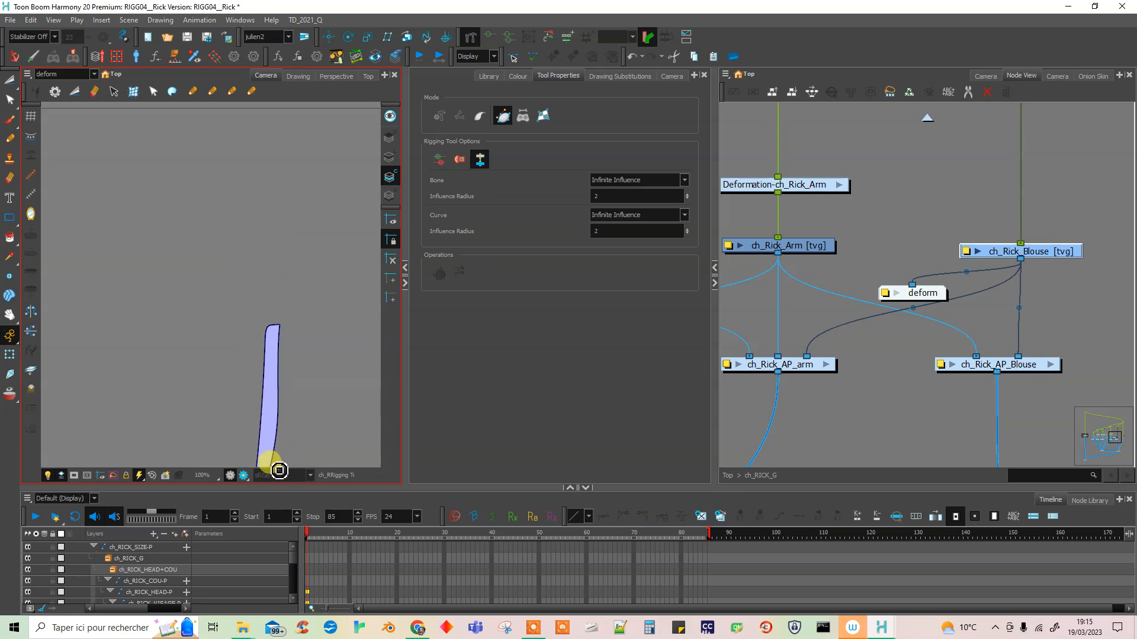
scroll(285, 306, "up", 6)
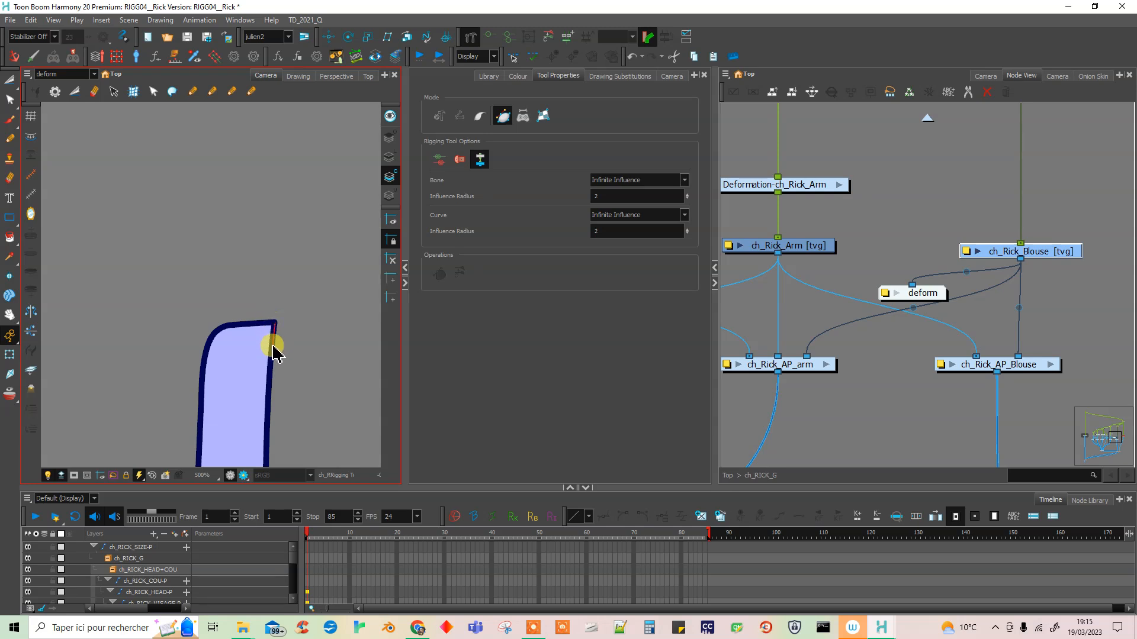
left_click_drag(302, 393, 302, 196)
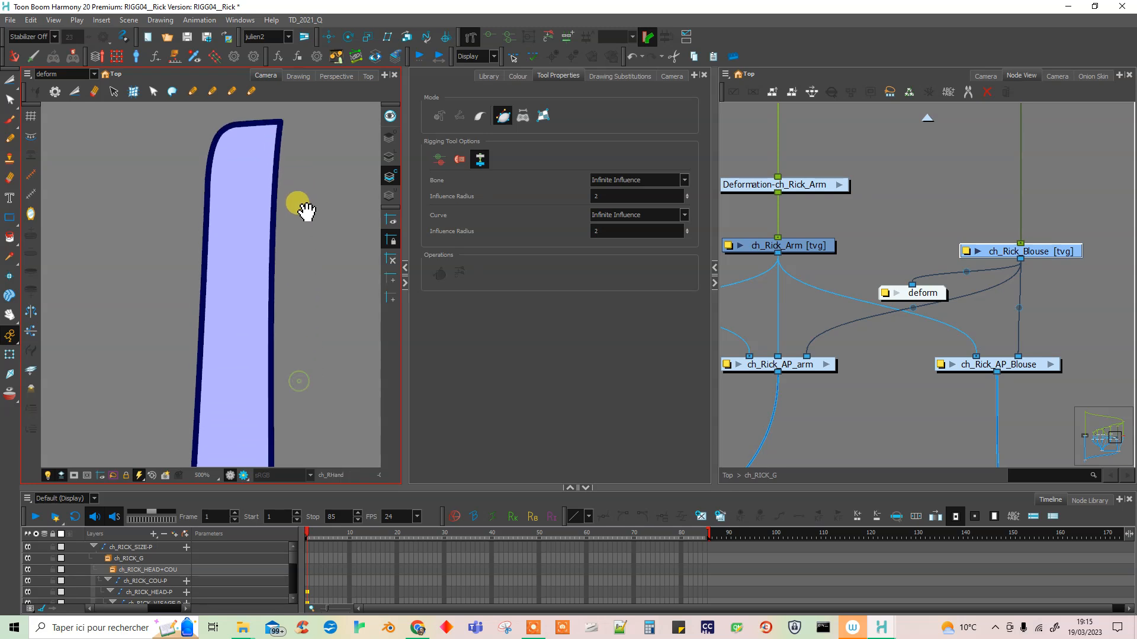
scroll(290, 272, "down", 1)
scroll(291, 273, "down", 1)
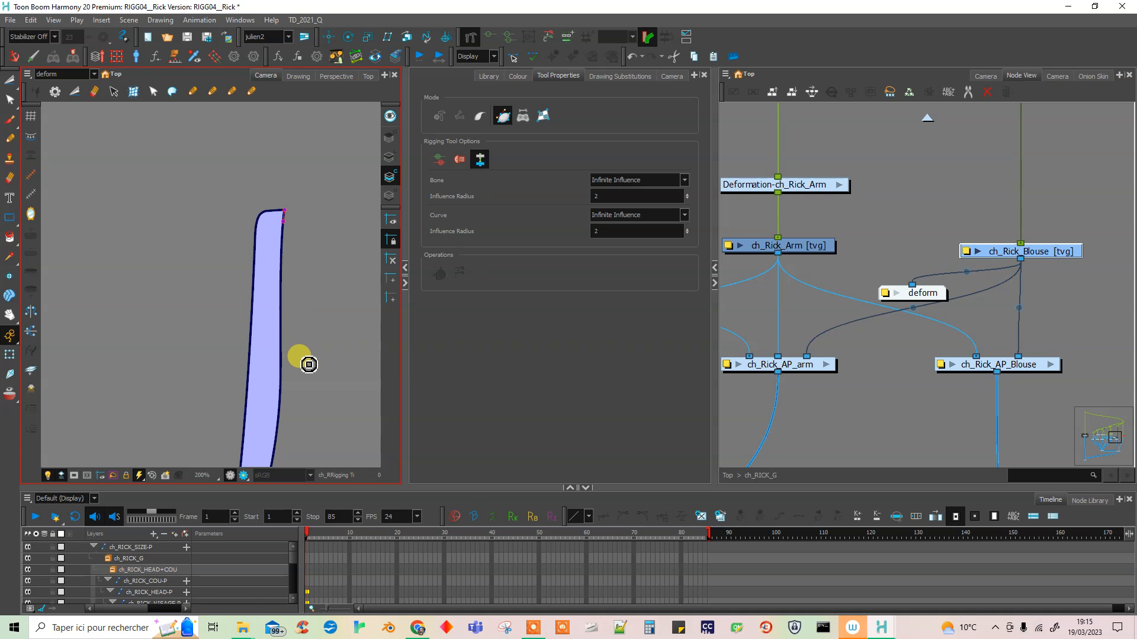
scroll(296, 320, "down", 1)
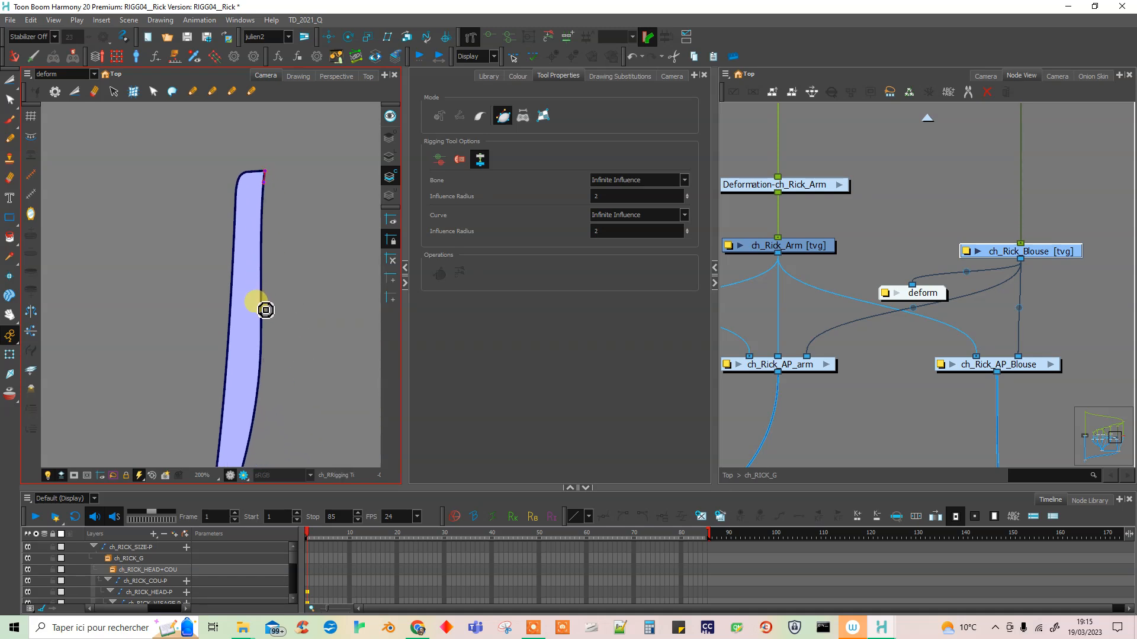
left_click_drag(261, 278, 261, 277)
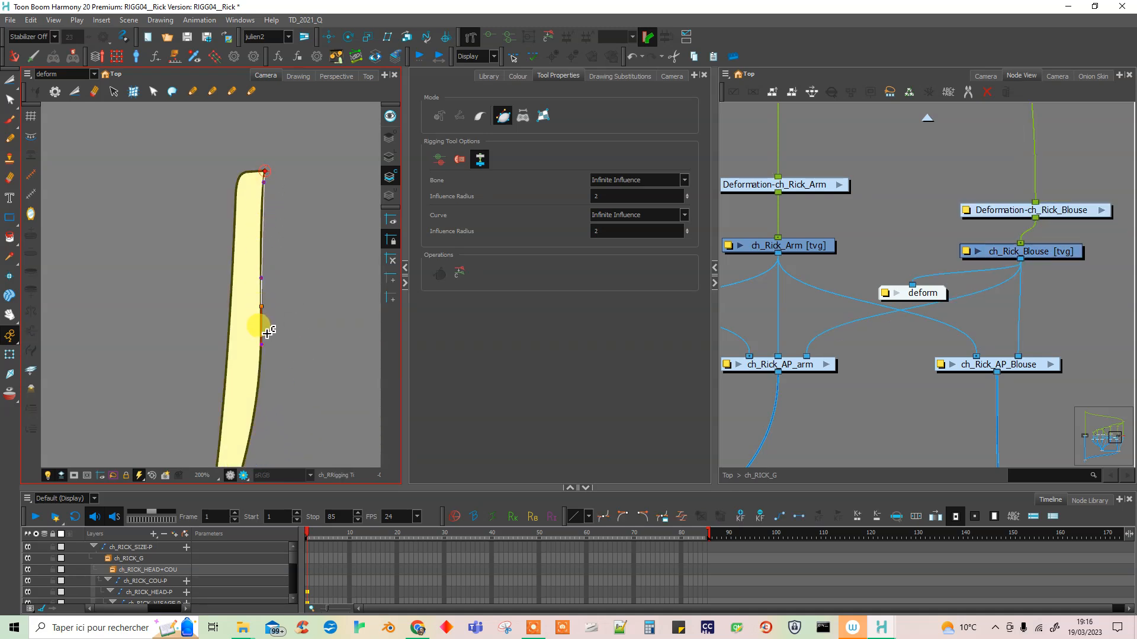
- Continue the envelope down the right edge, around the pointed tip and up the left edge, closing it at the starting corner
key("space")
left_click_drag(264, 397, 260, 330)
key("space")
left_click_drag(218, 417, 254, 250)
key("space")
left_click_drag(276, 187, 270, 336)
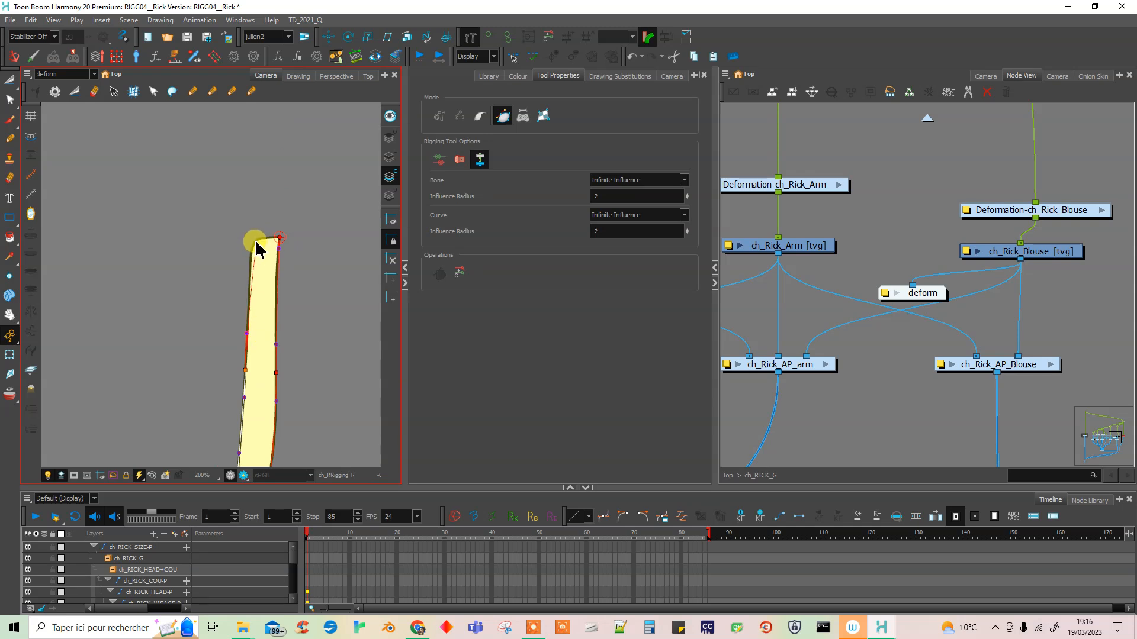
left_click_drag(251, 255, 290, 255)
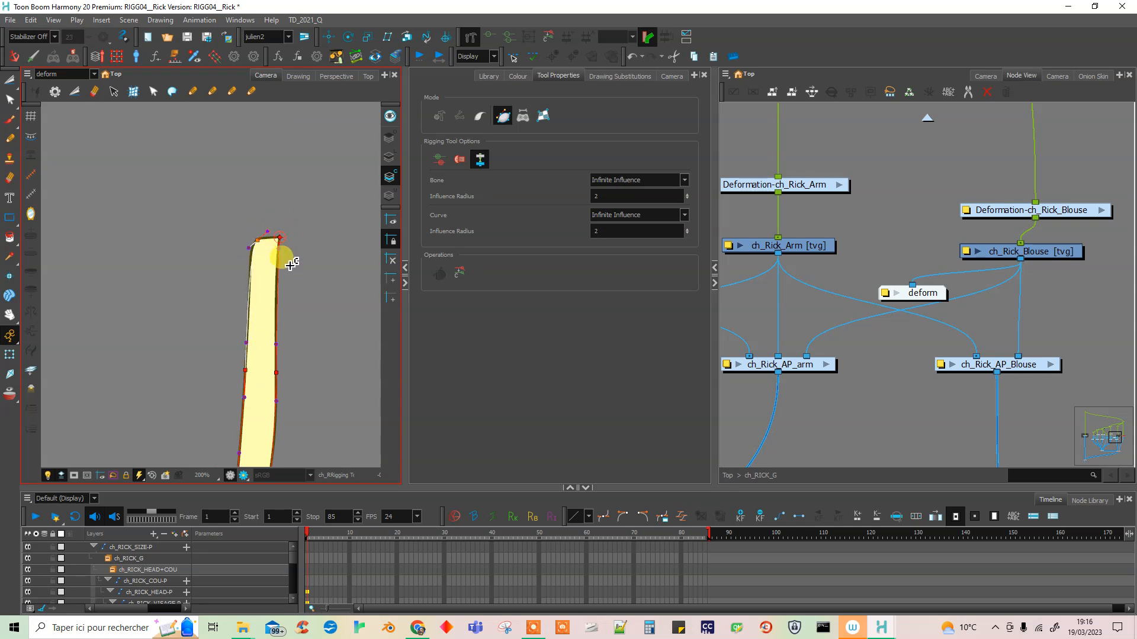
- Adjust the envelope's points and handles around the rounded top and upper left edge to follow the blouse outline
scroll(279, 307, "up", 2)
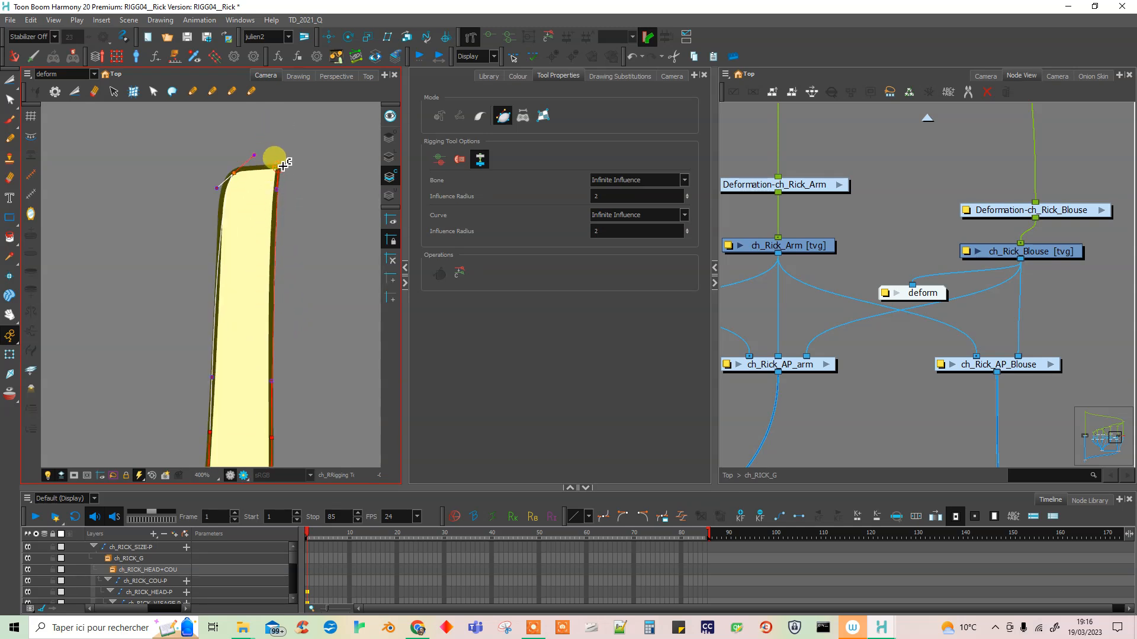
mouse_move(265, 165)
left_mouse_down()
mouse_move(247, 153)
mouse_move(237, 185)
mouse_move(244, 170)
left_mouse_up()
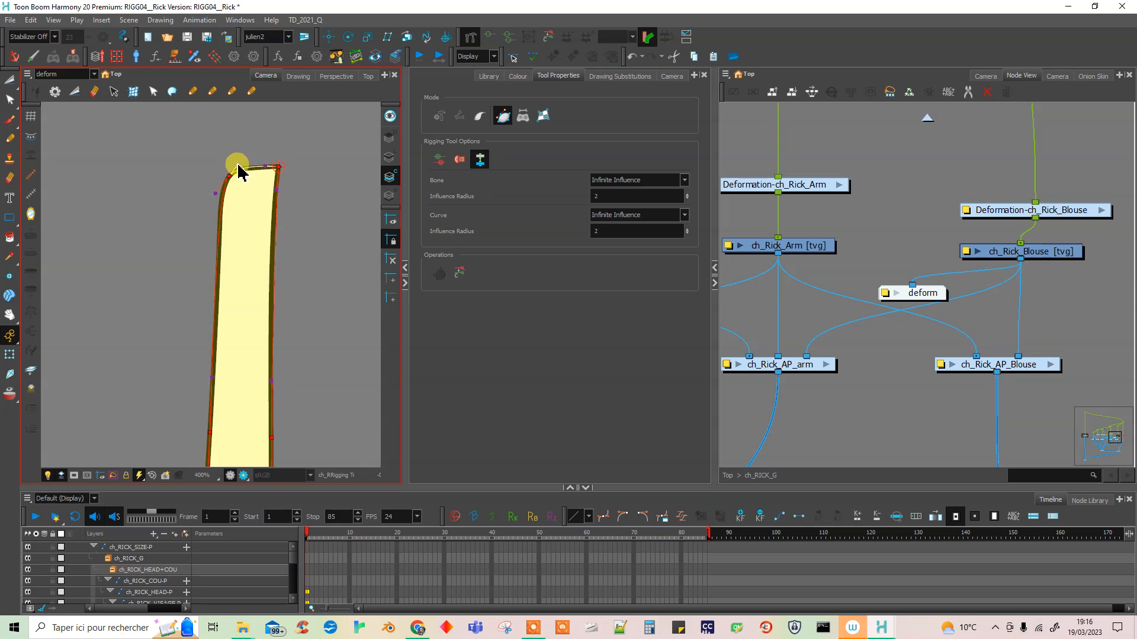
left_click_drag(238, 166, 272, 230)
left_click_drag(298, 360, 303, 213)
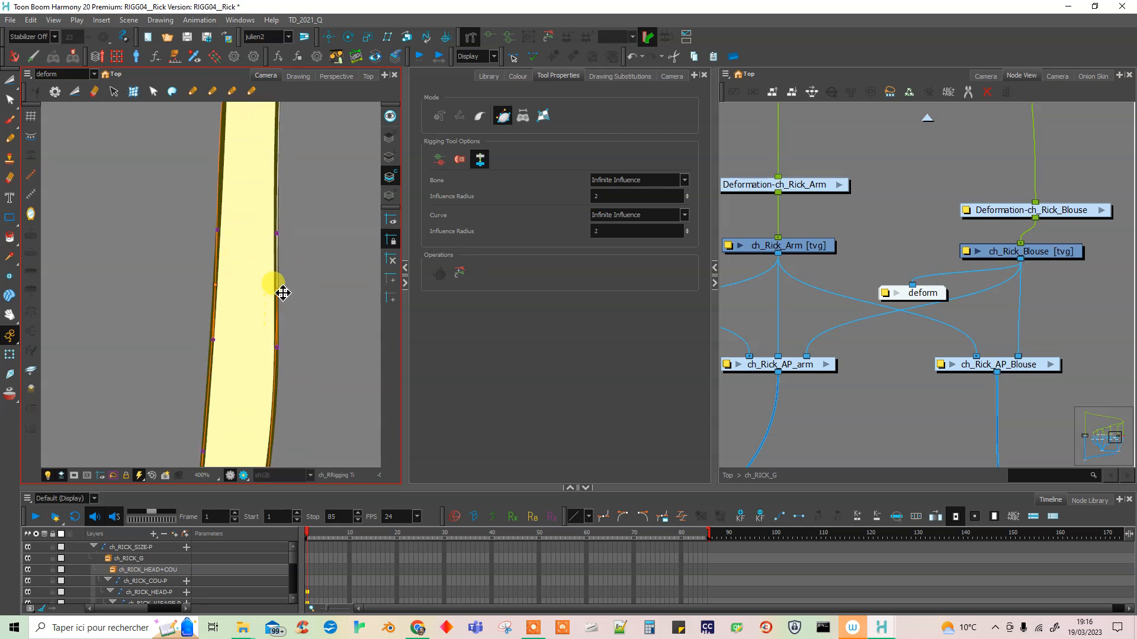
mouse_move(217, 229)
left_mouse_down()
mouse_move(220, 205)
mouse_move(234, 246)
left_mouse_up()
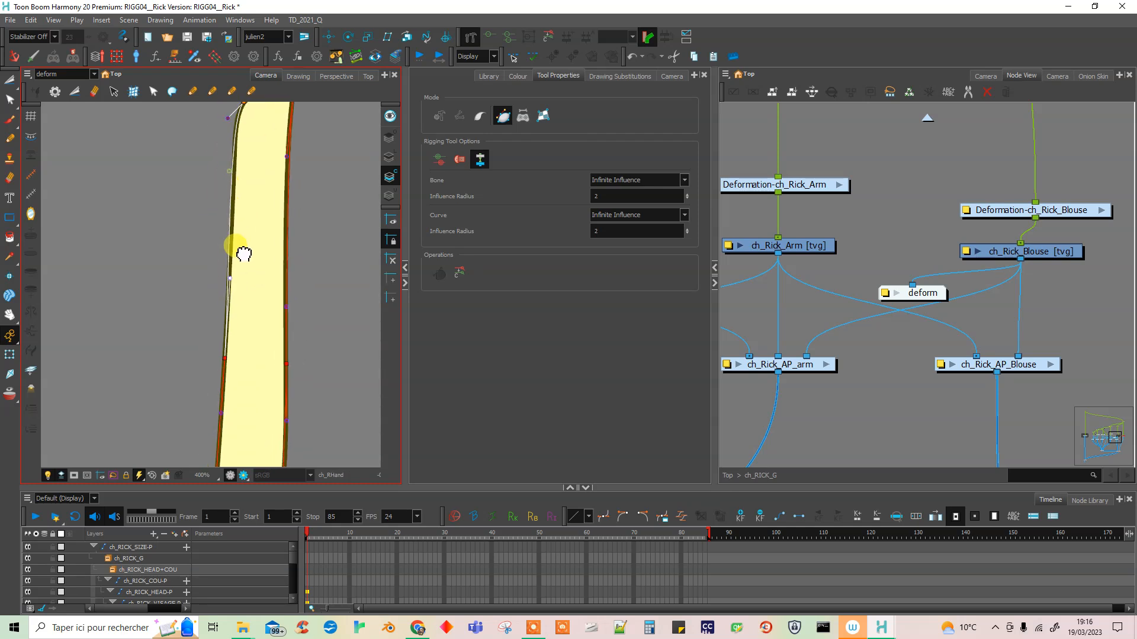
left_click_drag(228, 125, 233, 120)
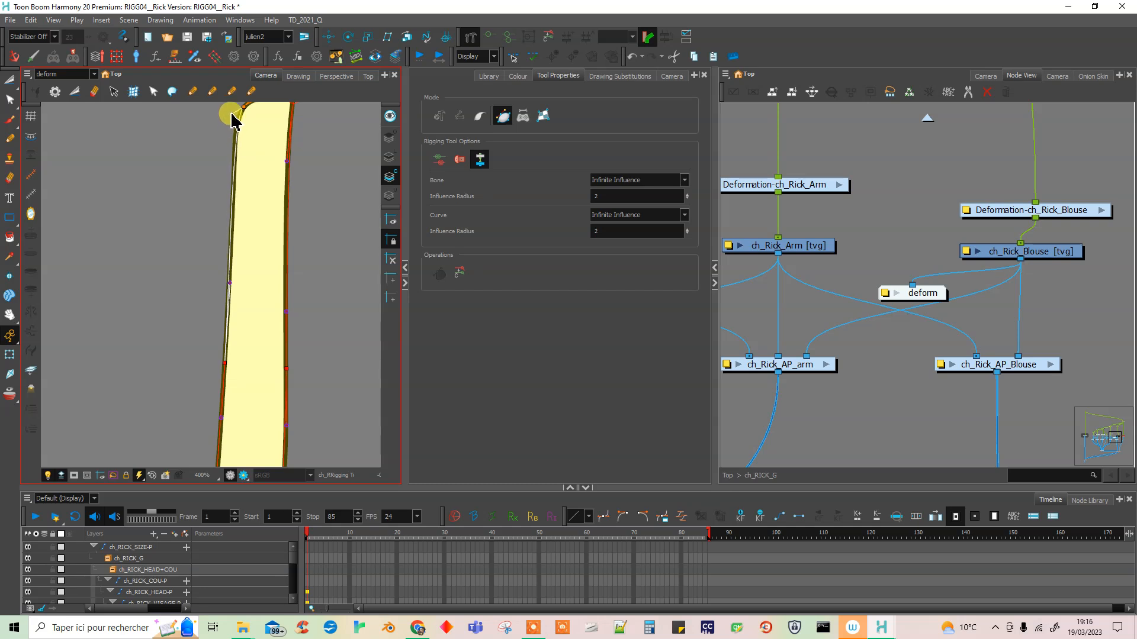
- Fit the envelope's handles to the blouse outline along the lower edges and at the pointed tip
left_click_drag(284, 324, 276, 192)
left_click_drag(276, 344, 290, 301)
left_click_drag(293, 172, 292, 234)
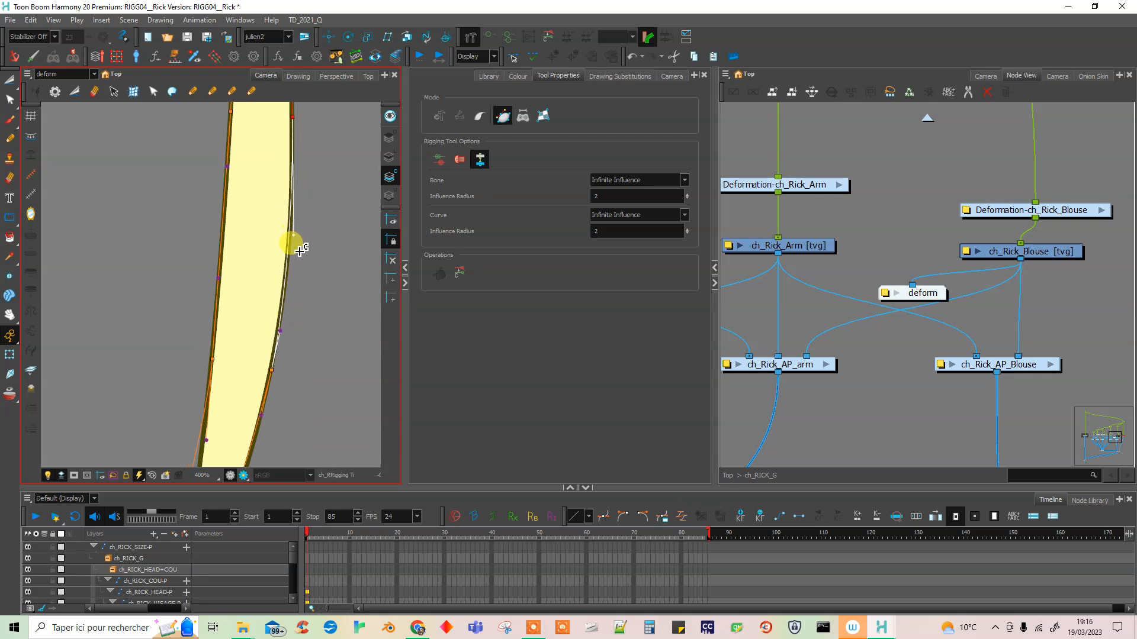
left_click_drag(235, 386, 253, 246)
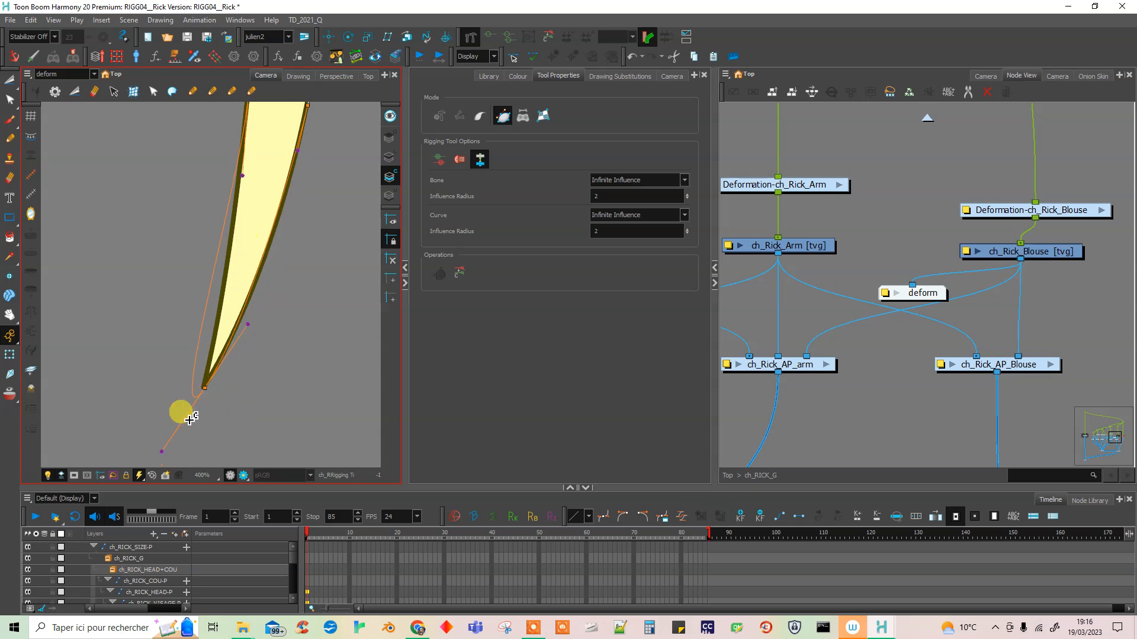
left_click_drag(161, 452, 221, 321)
left_click_drag(206, 388, 204, 386)
mouse_move(258, 321)
left_mouse_down()
mouse_move(261, 267)
mouse_move(256, 323)
left_mouse_up()
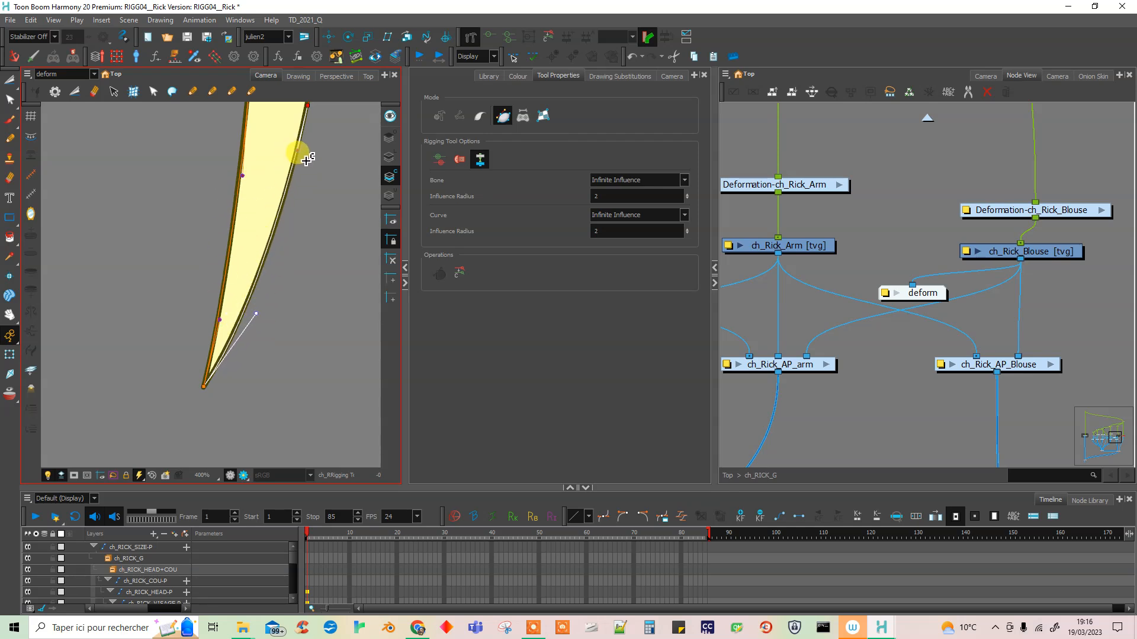
left_click_drag(286, 254, 280, 321)
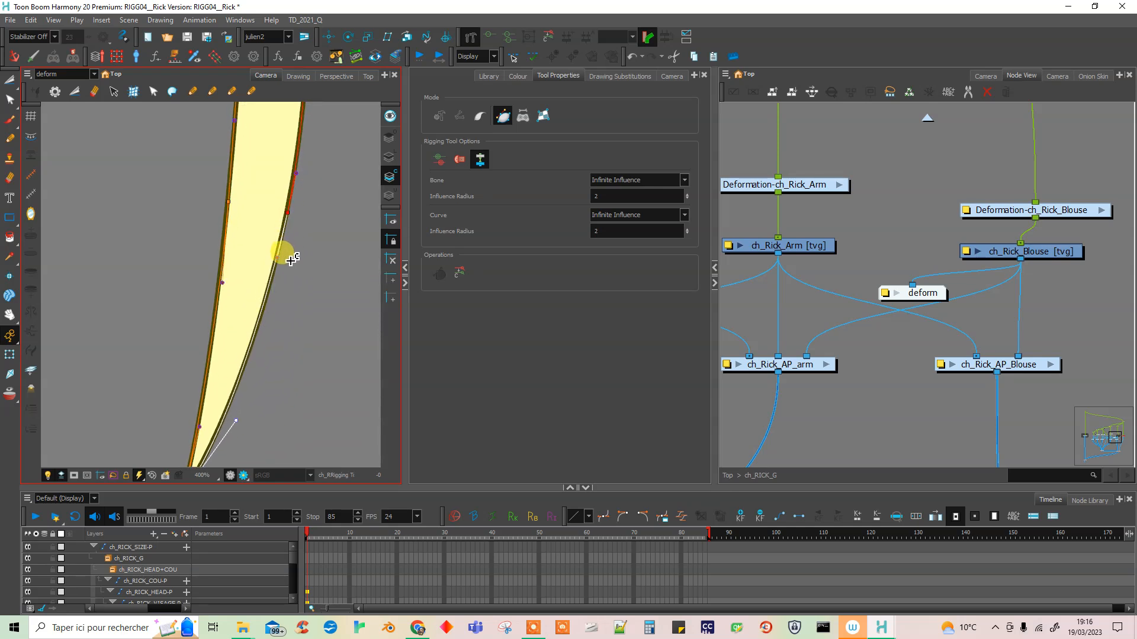
- Try bending the blouse by moving its envelope tip point and a lower handle with the Transform tool, then undo the changes
scroll(289, 256, "down", 2)
left_click(9, 355)
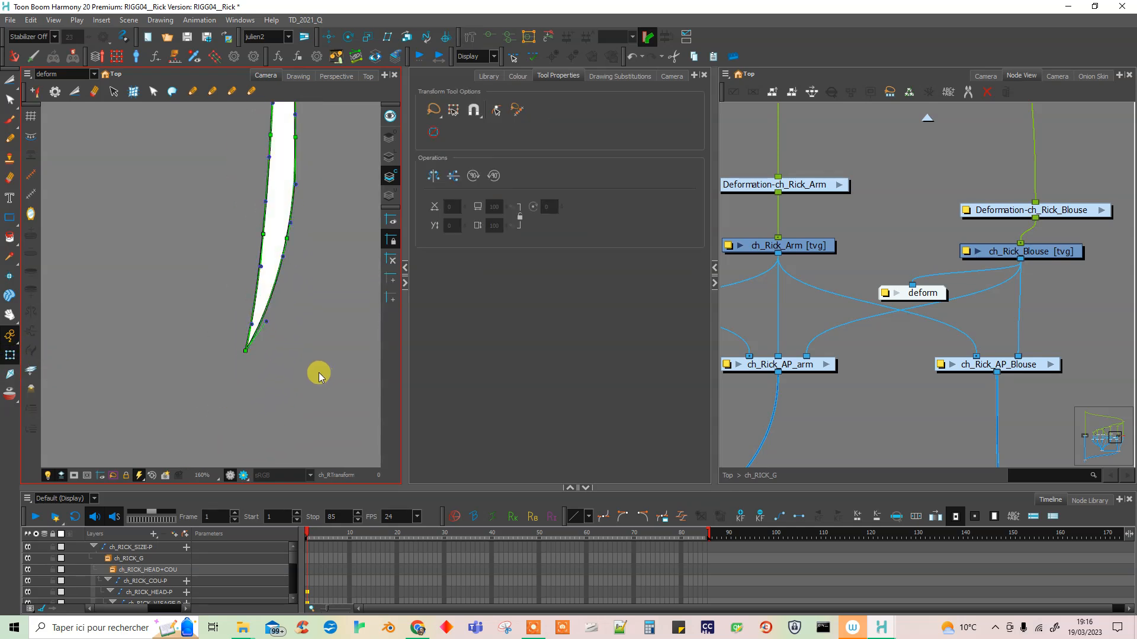
left_click(265, 315)
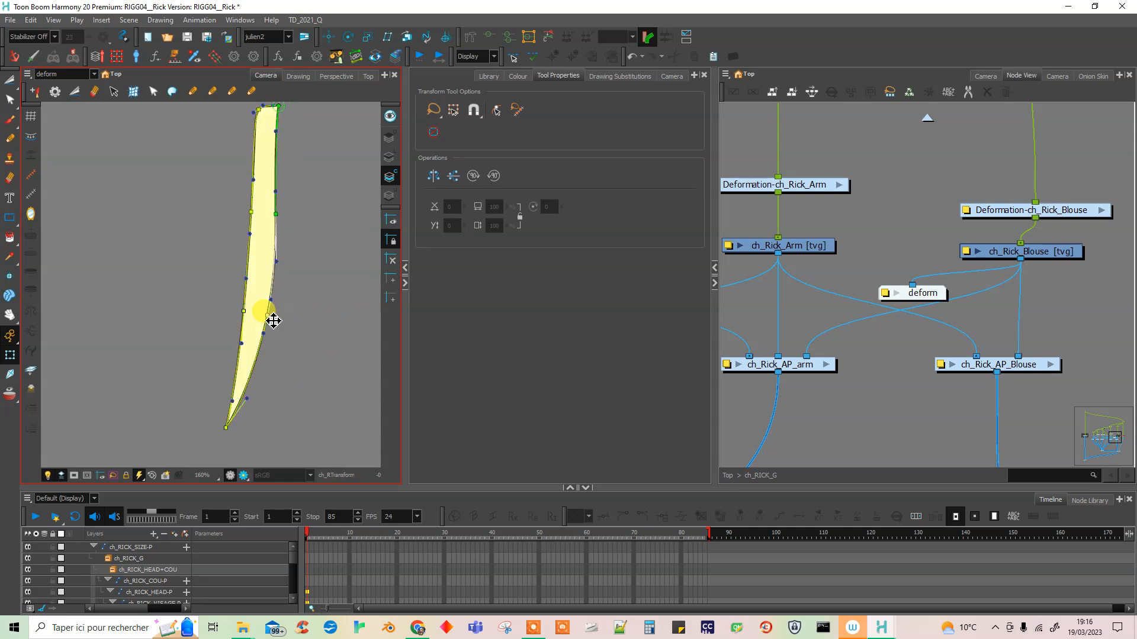
left_click_drag(225, 427, 175, 388)
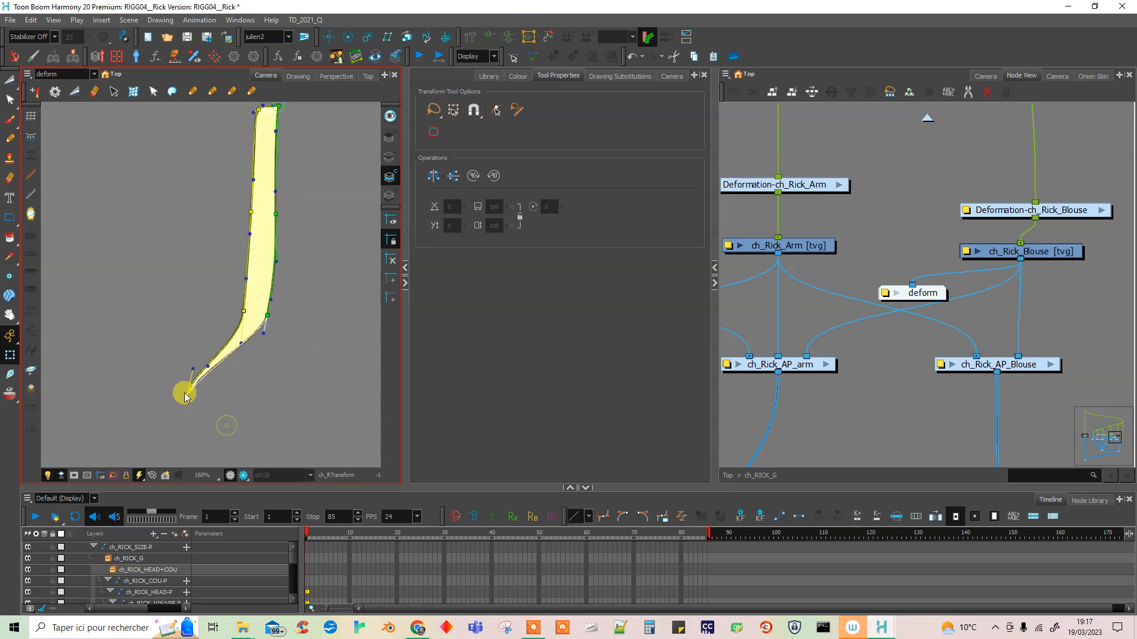
left_click_drag(241, 344, 283, 287)
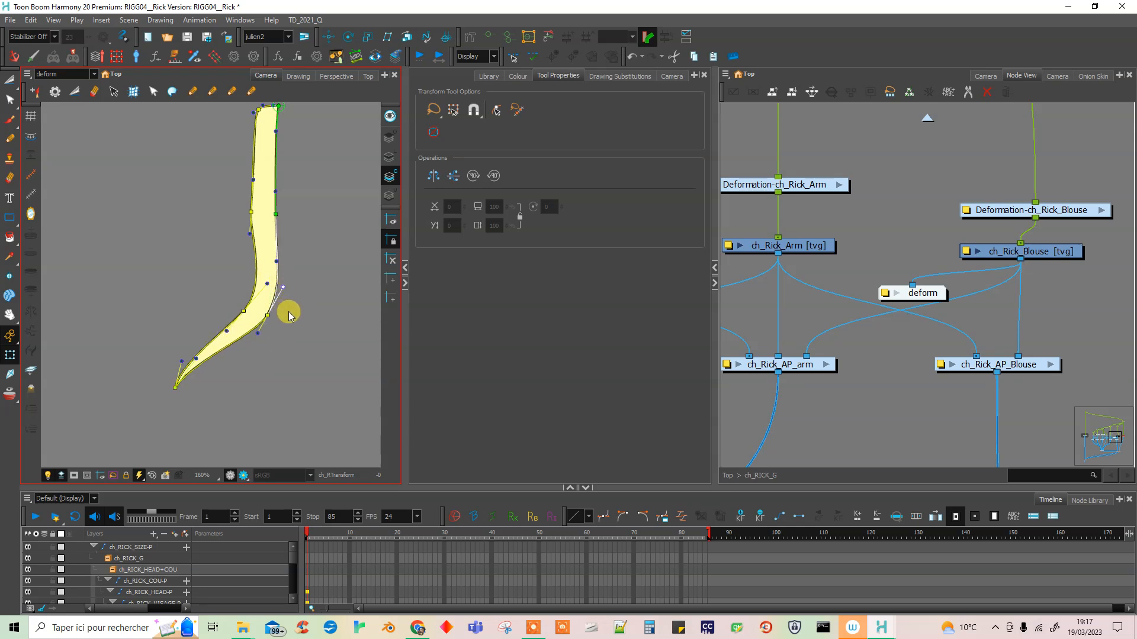
key("ctrl+z")
key("ctrl+z")
key("ctrl+z")
key("ctrl+z")
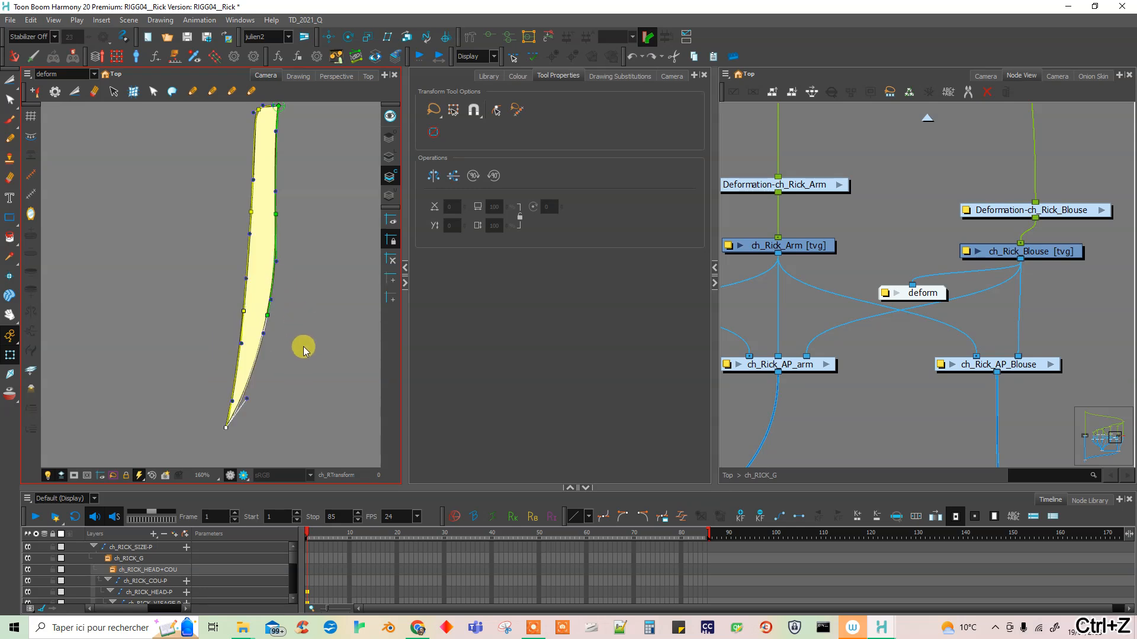
left_click(303, 349)
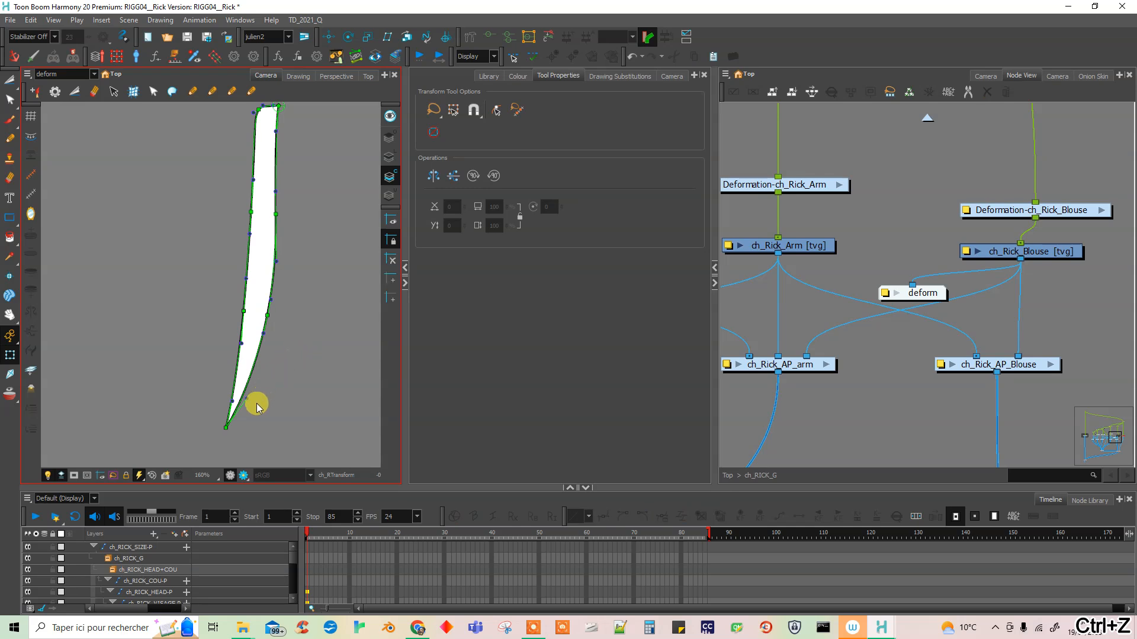
- Select the envelope's two lower edge points and its tip together and bend the blouse's lower part sideways to the left
left_click(590, 155)
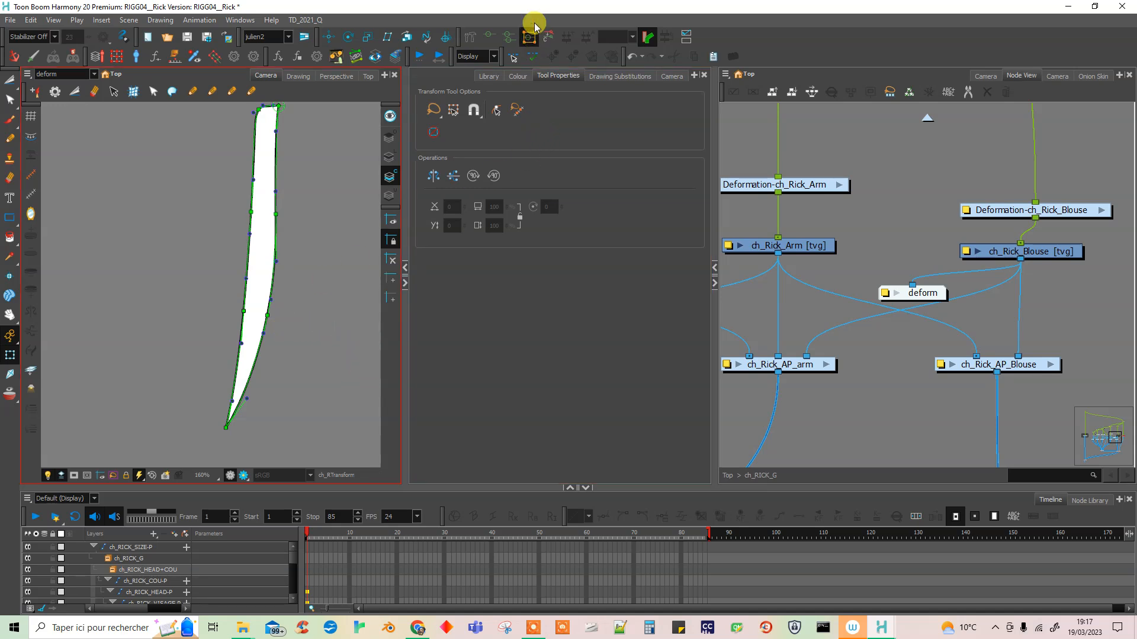
left_click(268, 312)
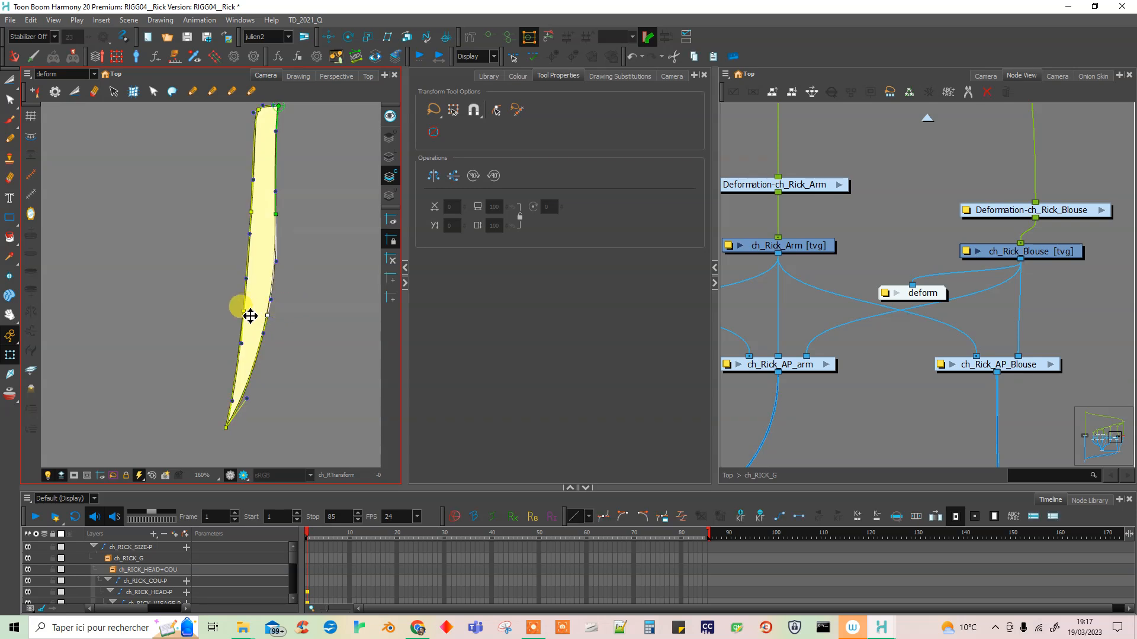
left_click_drag(248, 317, 234, 430)
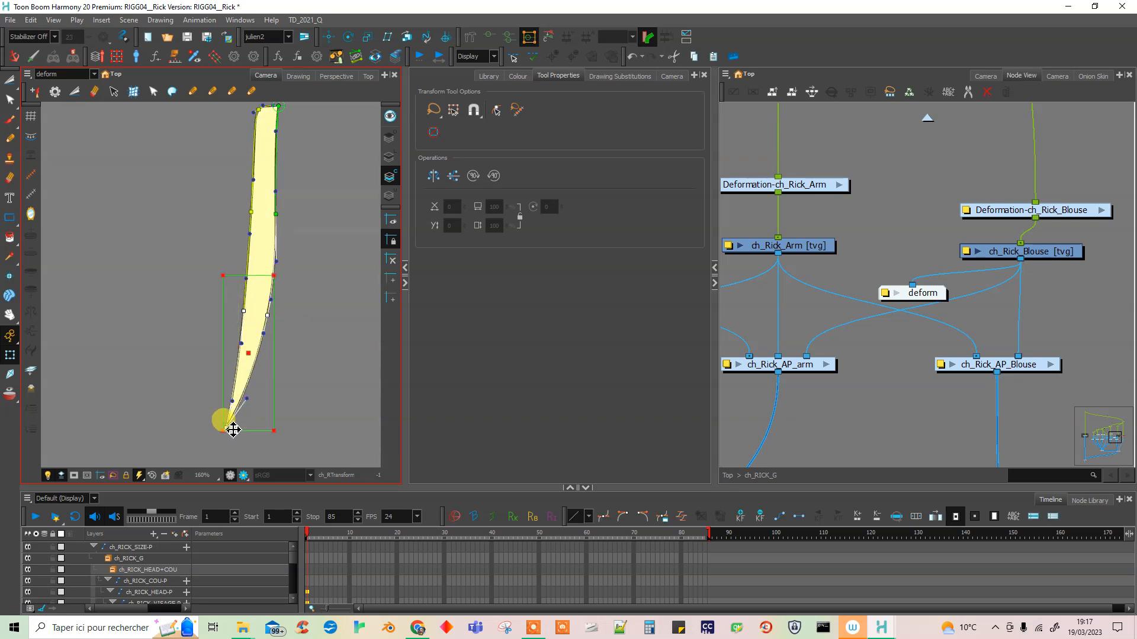
left_click(253, 360)
left_click_drag(253, 359, 144, 363)
left_click_drag(277, 275, 290, 298)
left_click(299, 292)
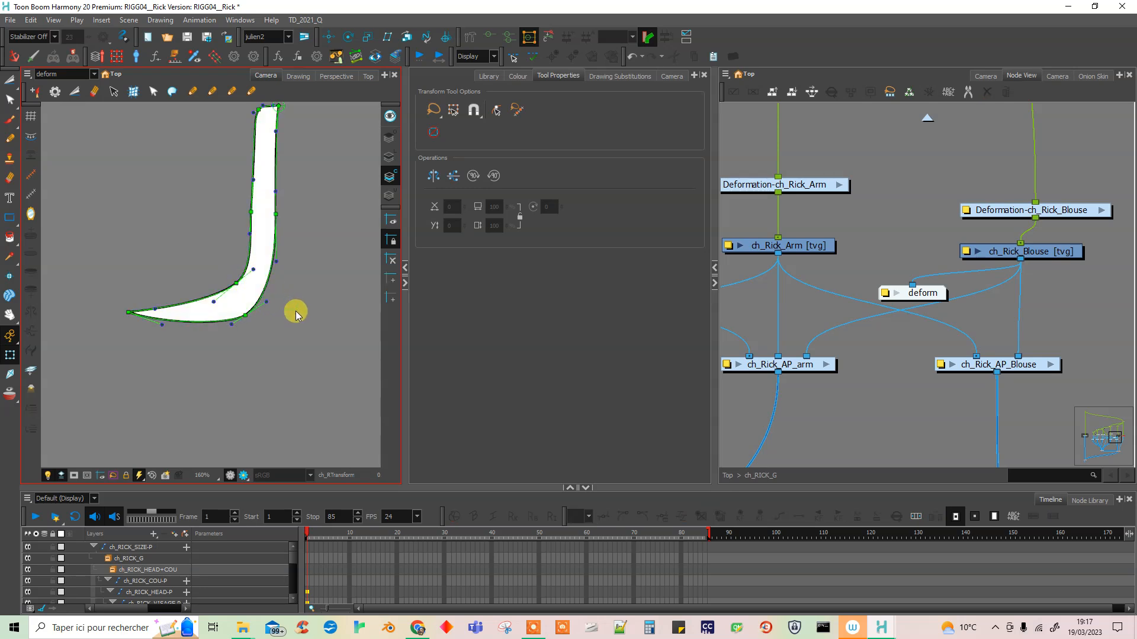
- Try curling the blouse's tip upward with its envelope point, and compare the deformed drawing with the original in the Contour Editor
left_click_drag(122, 308, 184, 364)
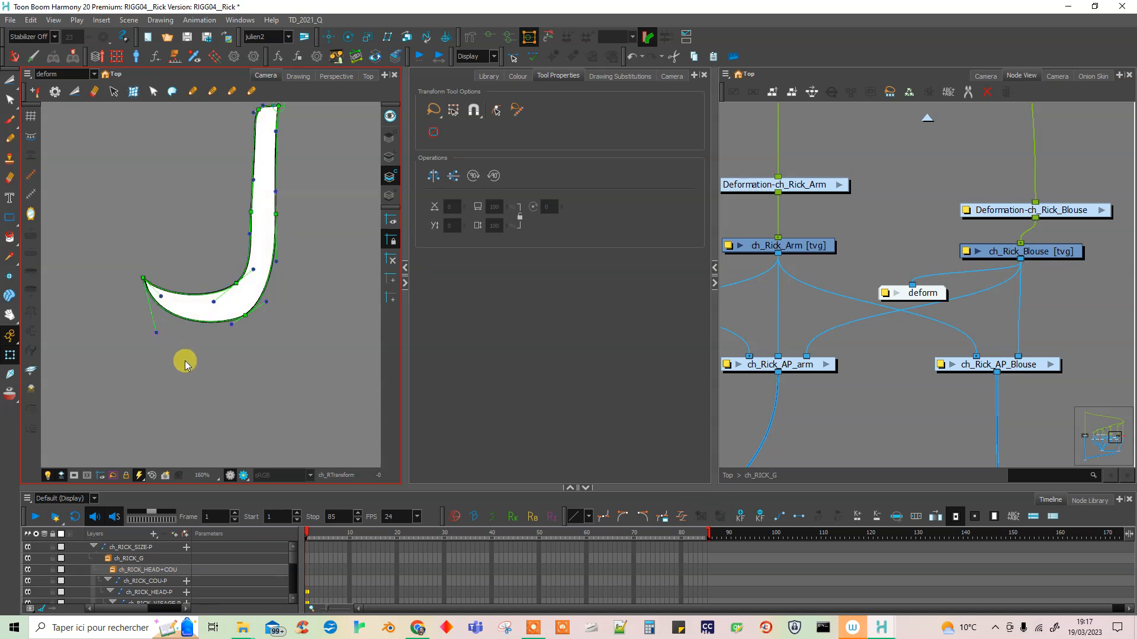
left_click(488, 39)
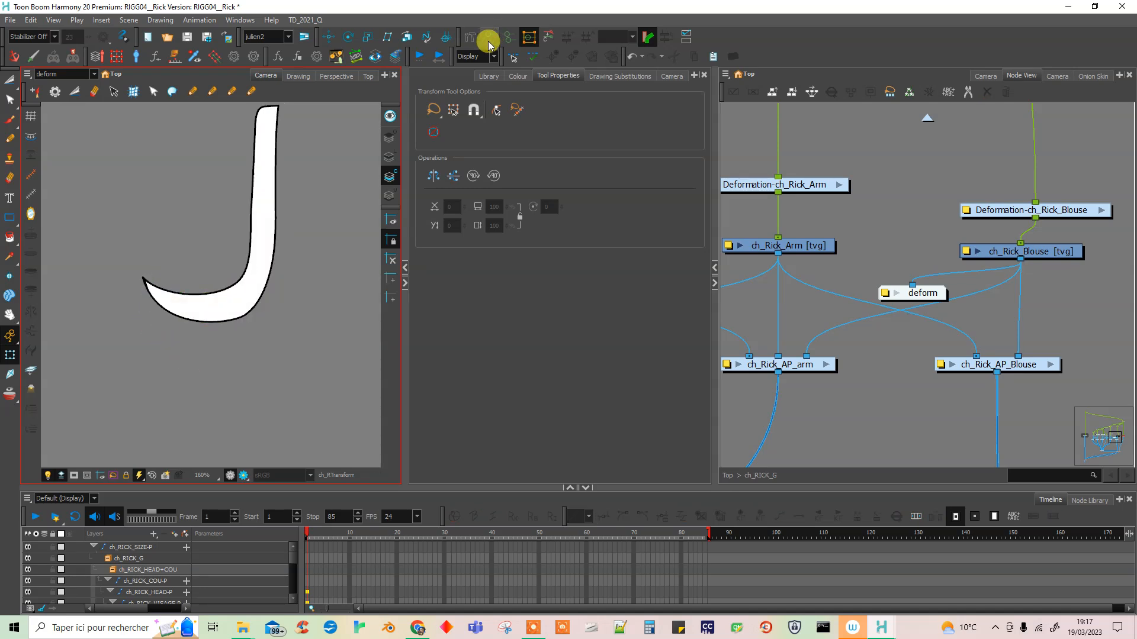
left_click(223, 308)
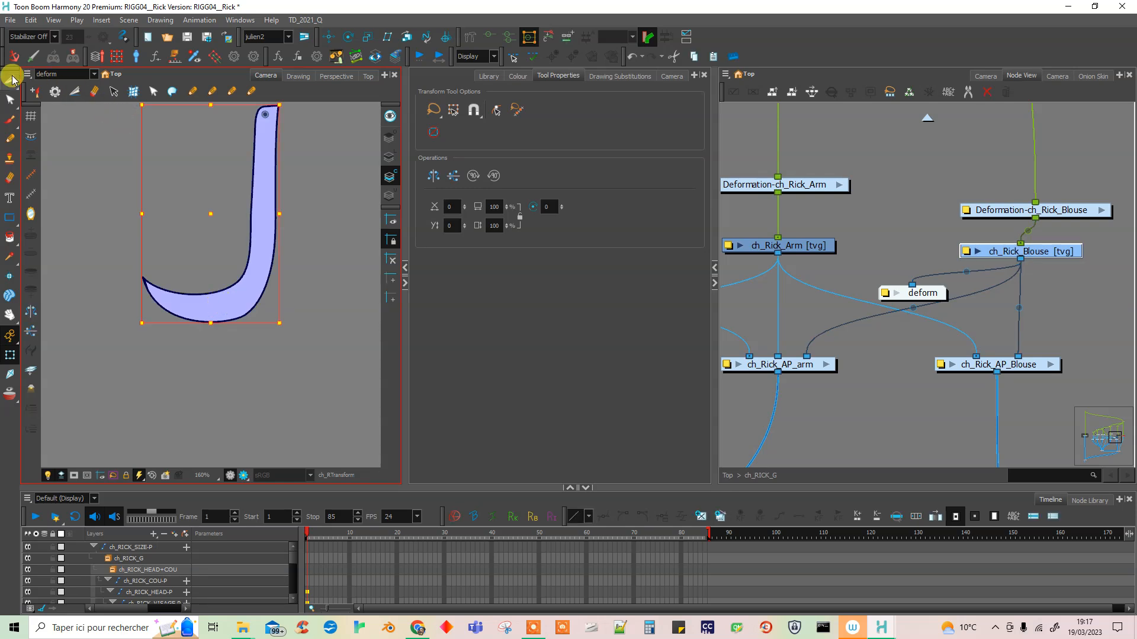
left_click(10, 100)
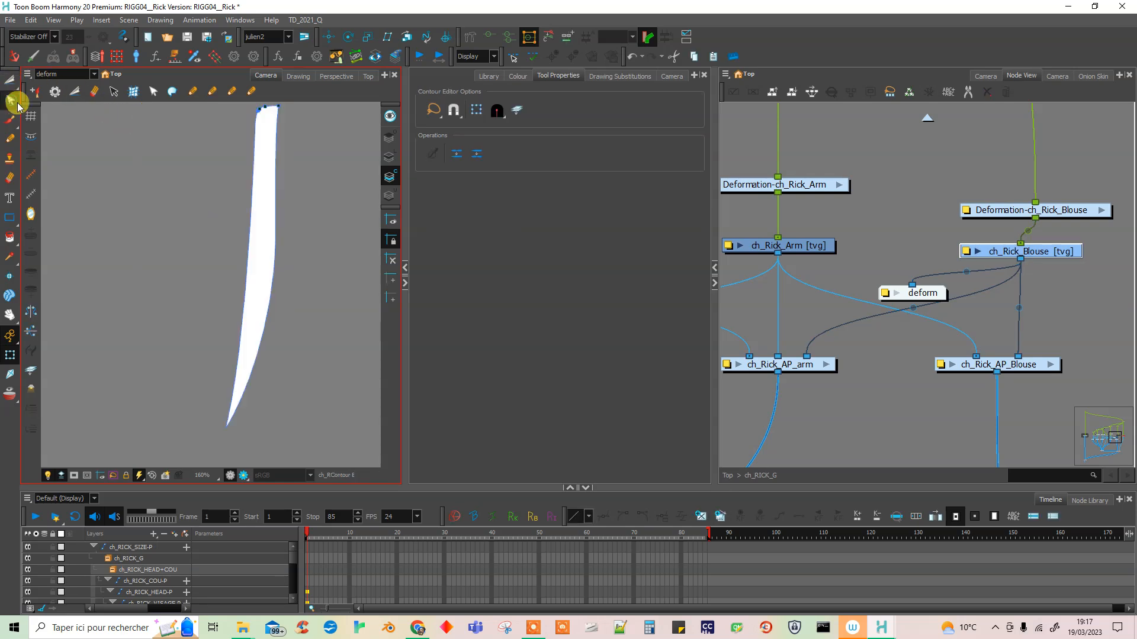
left_click(10, 354)
left_click(489, 37)
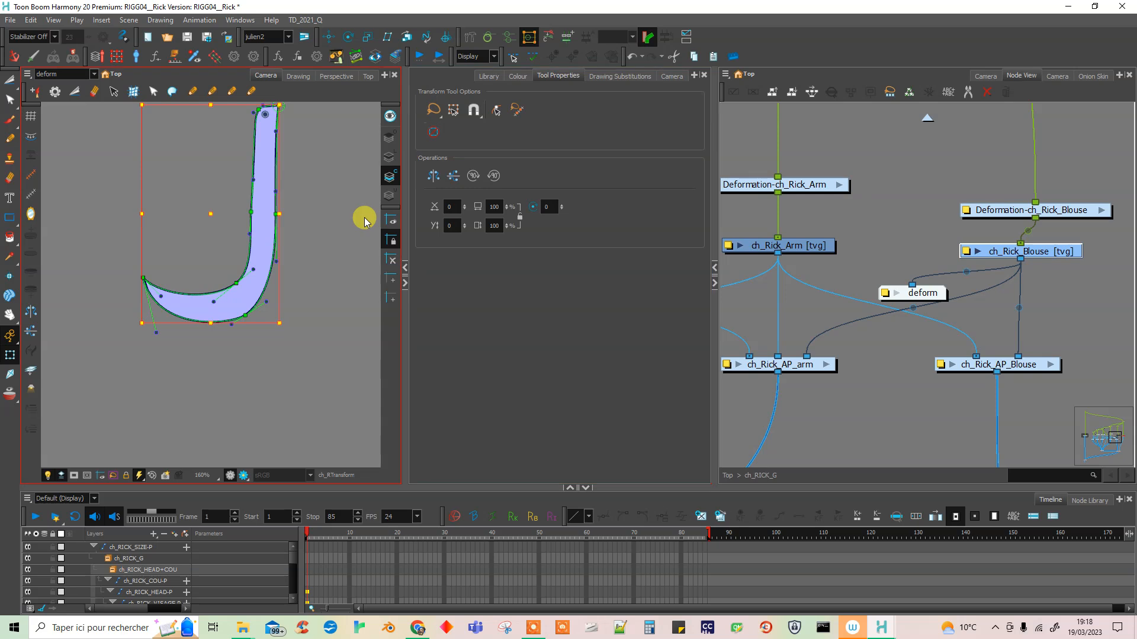
- Reset the blouse envelope's tip, lower and middle edge points to their resting pose
left_click(325, 266)
left_click(143, 278)
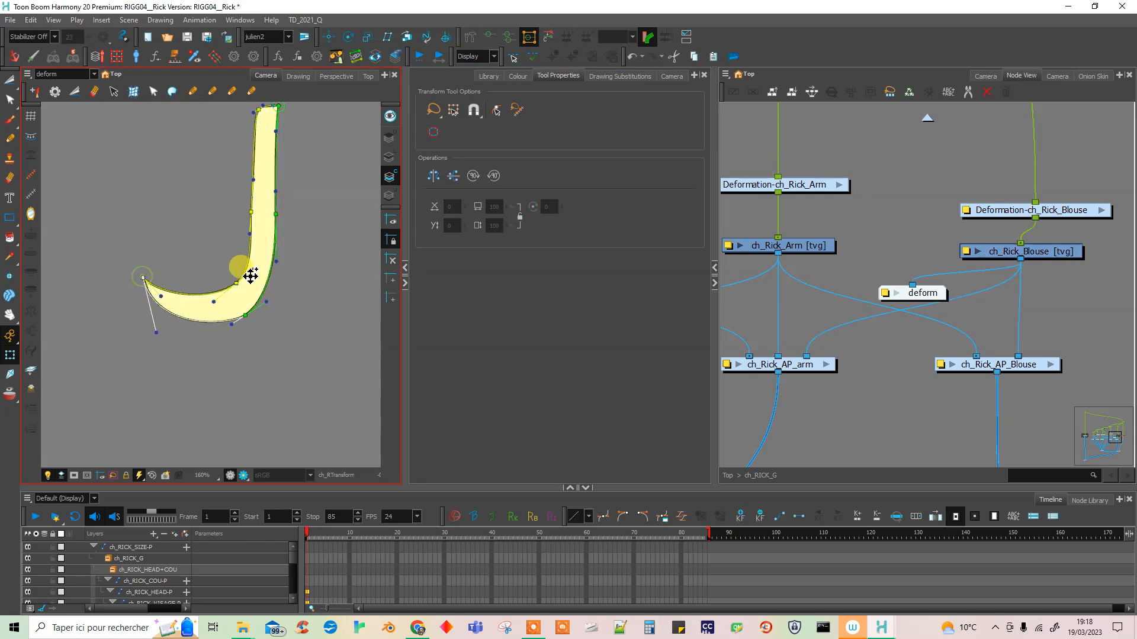
left_click(236, 283, "shift")
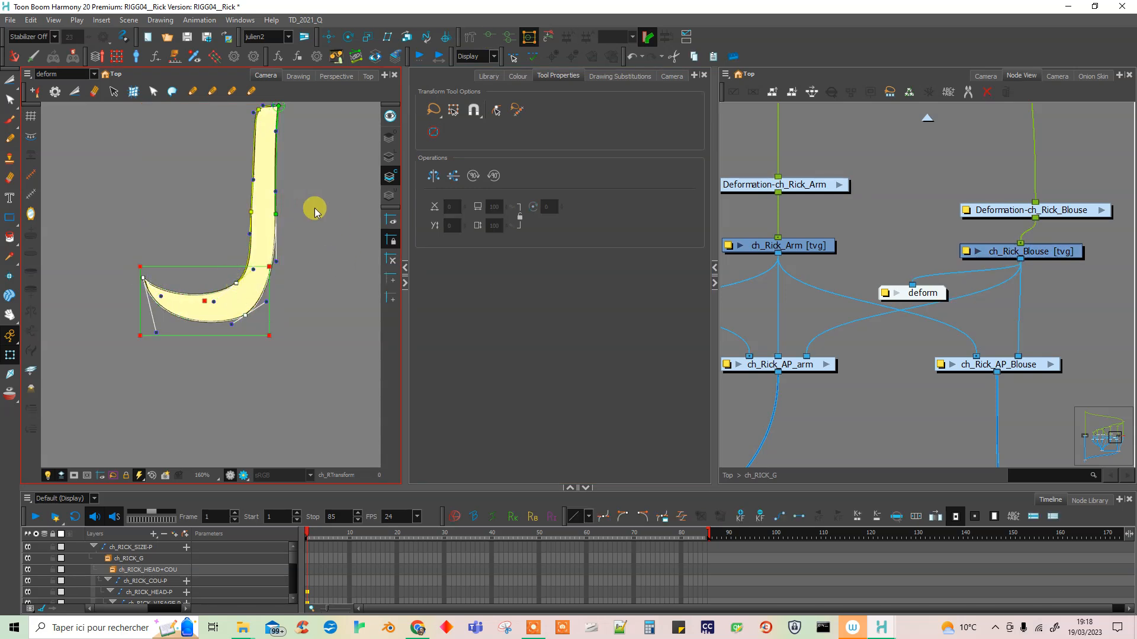
left_click(546, 38)
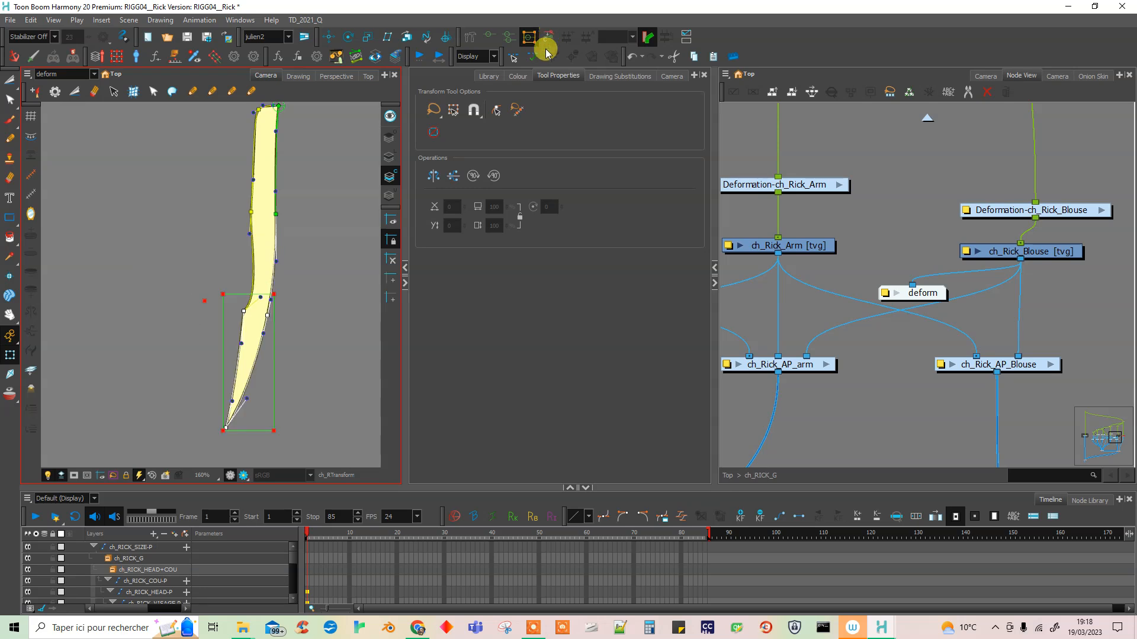
left_click(253, 214, "shift")
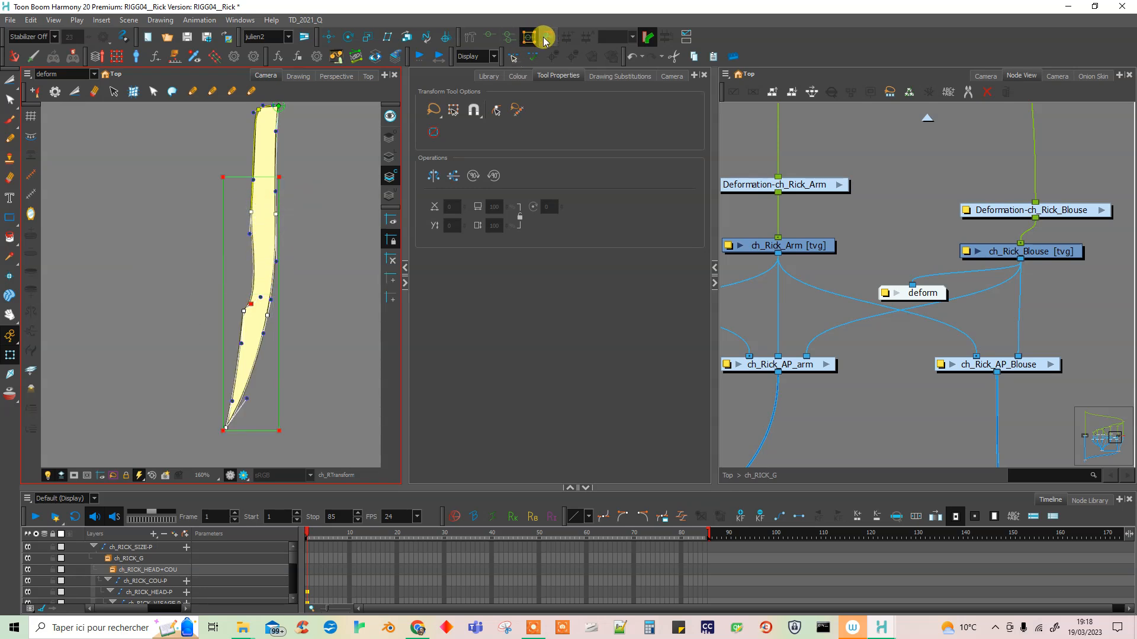
left_click(242, 311)
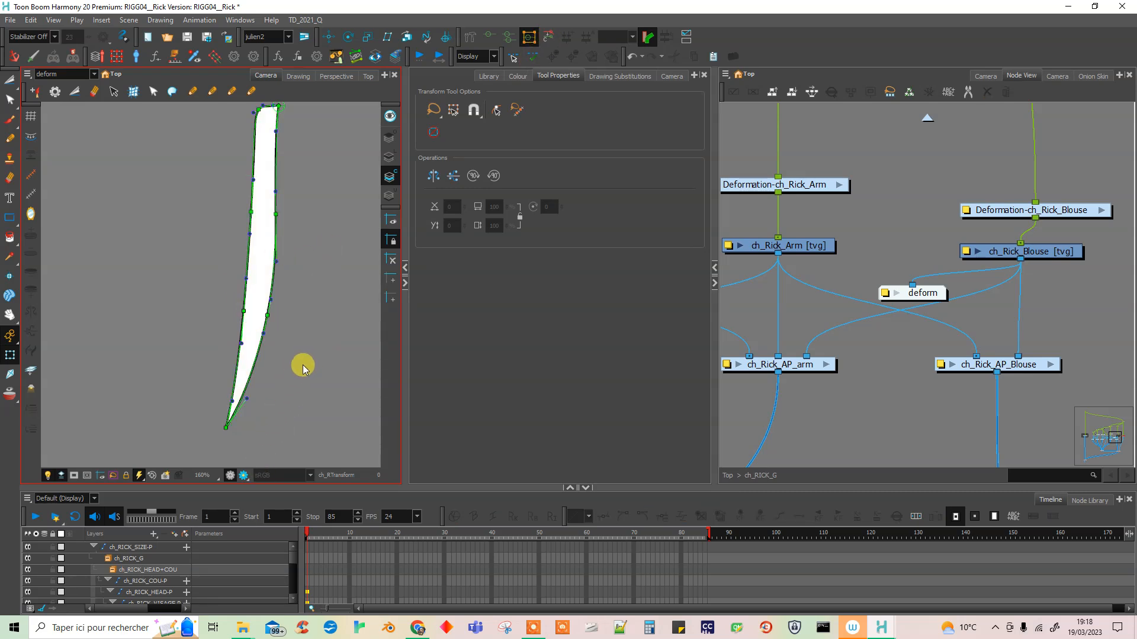
- Save the scene and line up the Deformation-ch_Rick_Blouse group directly above the ch_Rick_Blouse drawing node
key("ctrl+s")
mouse_move(1064, 212)
left_mouse_down()
mouse_move(1069, 198)
mouse_move(1053, 195)
left_mouse_up()
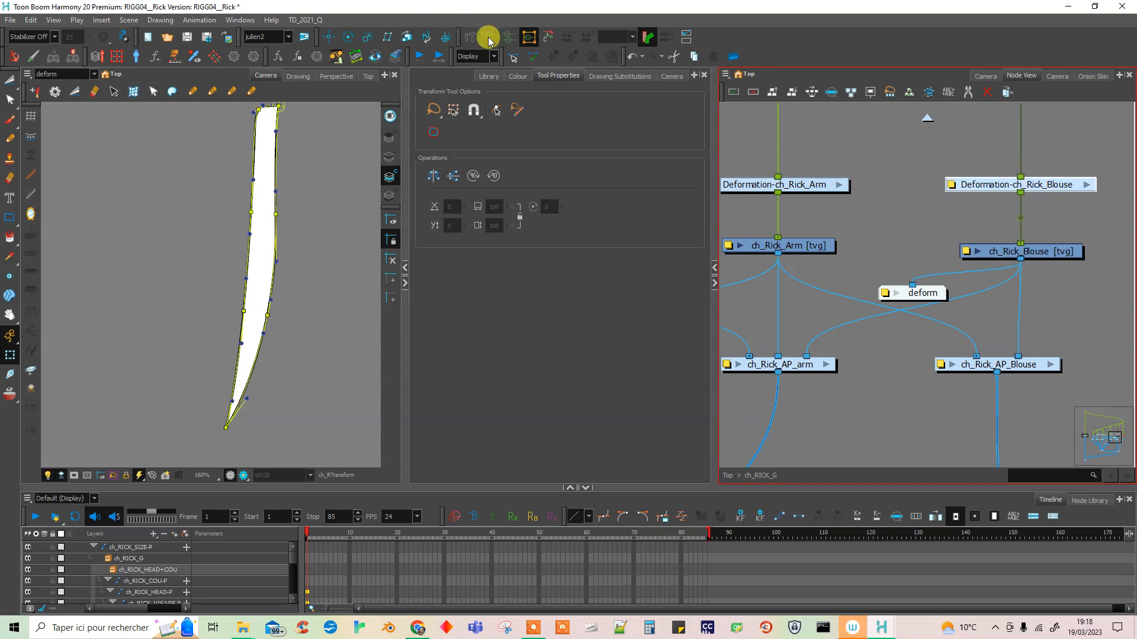
left_click(868, 220)
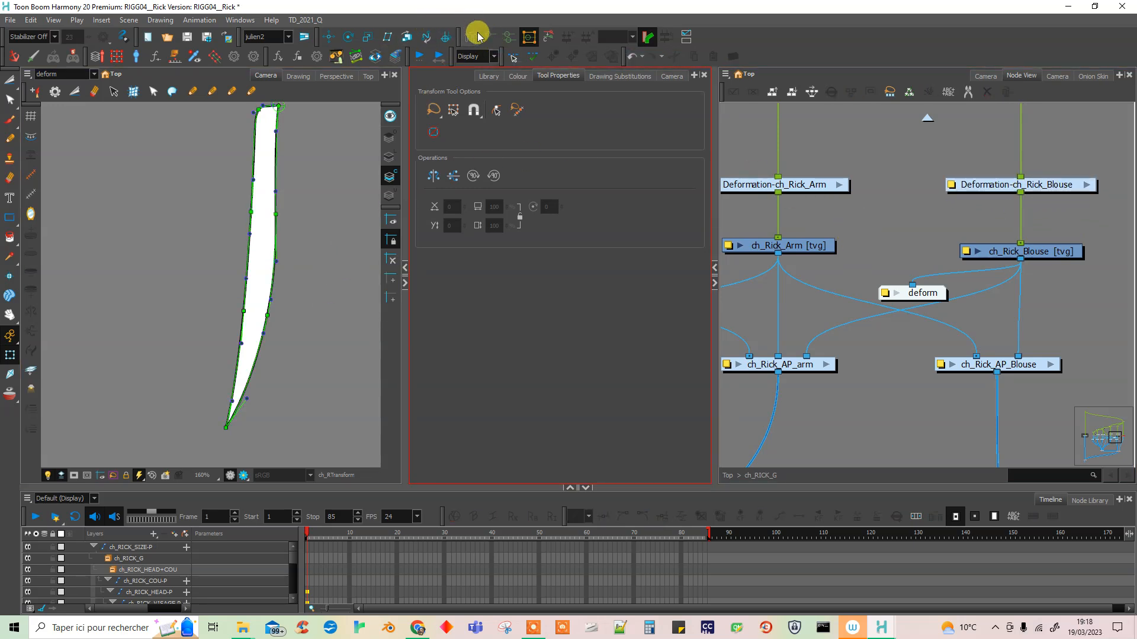
- Connect the ch_Rick_ForeArm_1 drawing to the deform display node and bring its rectangle into close view
left_click_drag(871, 375, 987, 372)
left_click_drag(1036, 290, 732, 331)
left_click_drag(732, 331, 838, 322)
left_click_drag(906, 241, 832, 314)
left_click(210, 348)
left_click_drag(218, 354, 237, 370)
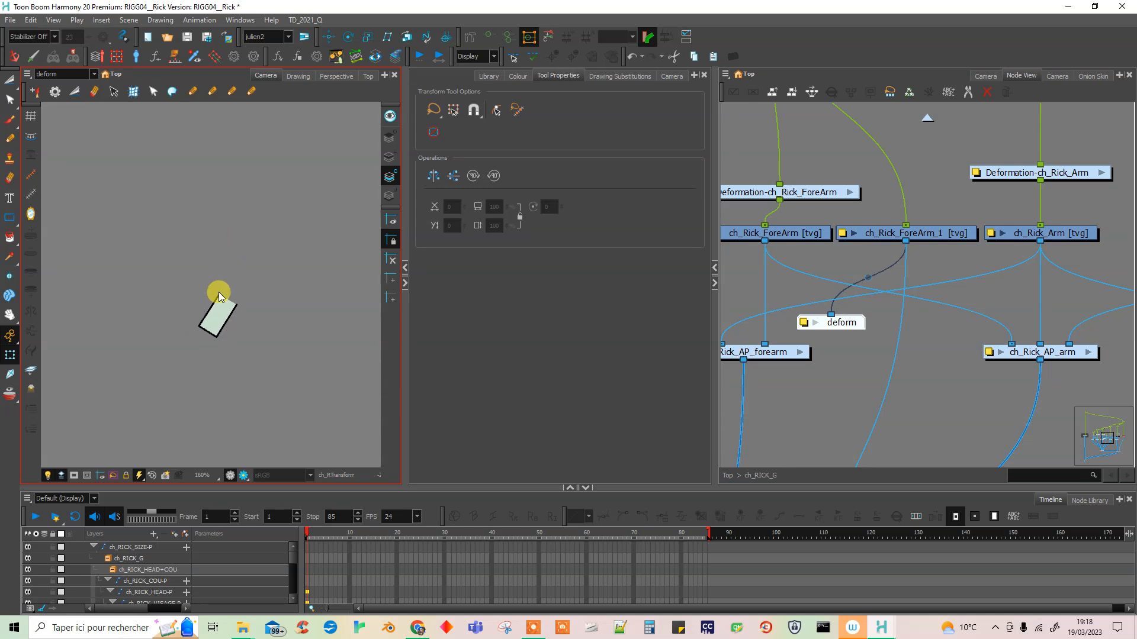
scroll(222, 284, "up", 5)
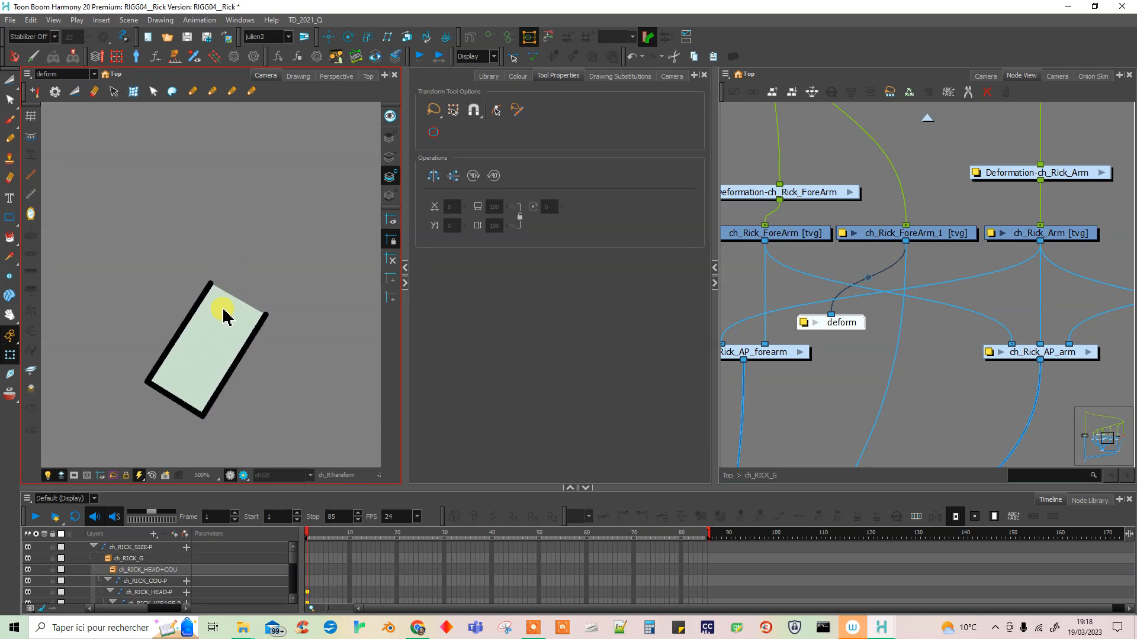
- Activate the Rigging tool's envelope mode, line up the Deformation-ch_Rick_ForeArm group above its drawing, and select ch_Rick_ForeArm_1 for rigging
left_click(471, 37)
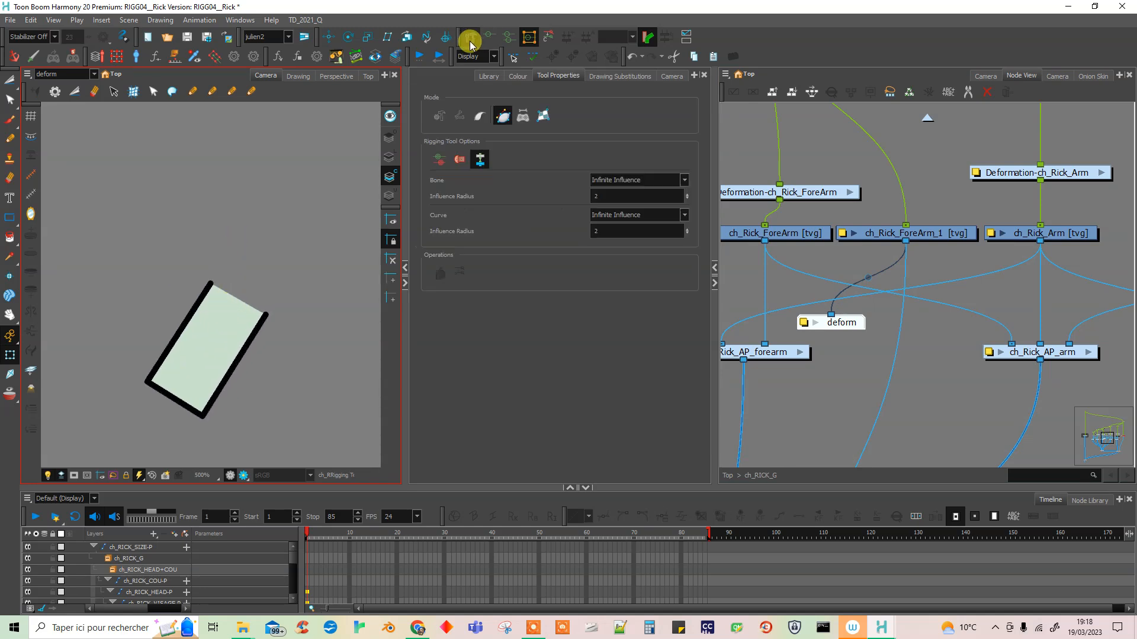
left_click(503, 120)
left_click(263, 309)
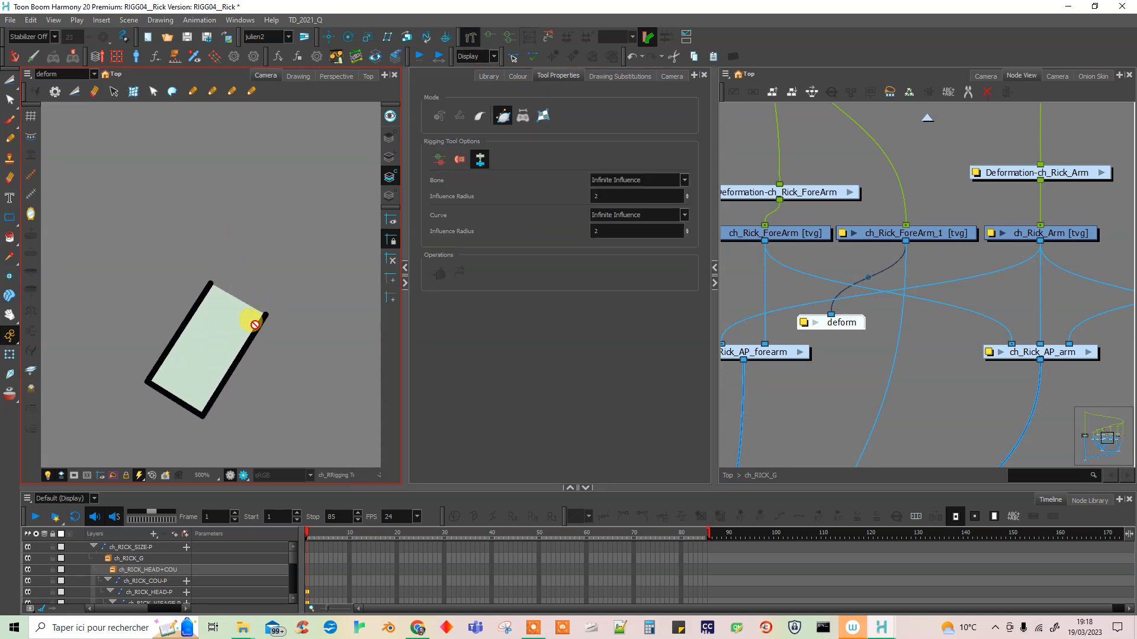
left_click(928, 233)
left_click_drag(814, 196, 798, 187)
left_click(940, 235)
- Draw a closed envelope around the ch_Rick_ForeArm_1 rectangle with one point at each of its four corners
left_click(274, 318)
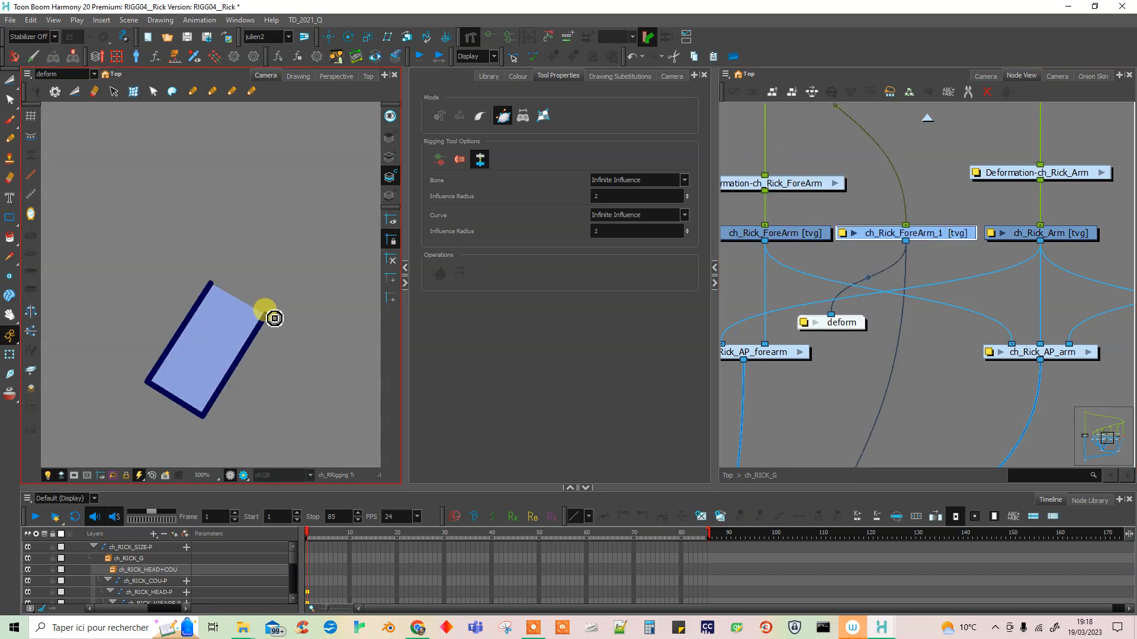
left_click_drag(271, 319, 256, 332)
left_click(210, 413)
left_click_drag(203, 415, 162, 391)
left_click(215, 286)
left_click_drag(203, 308, 236, 281)
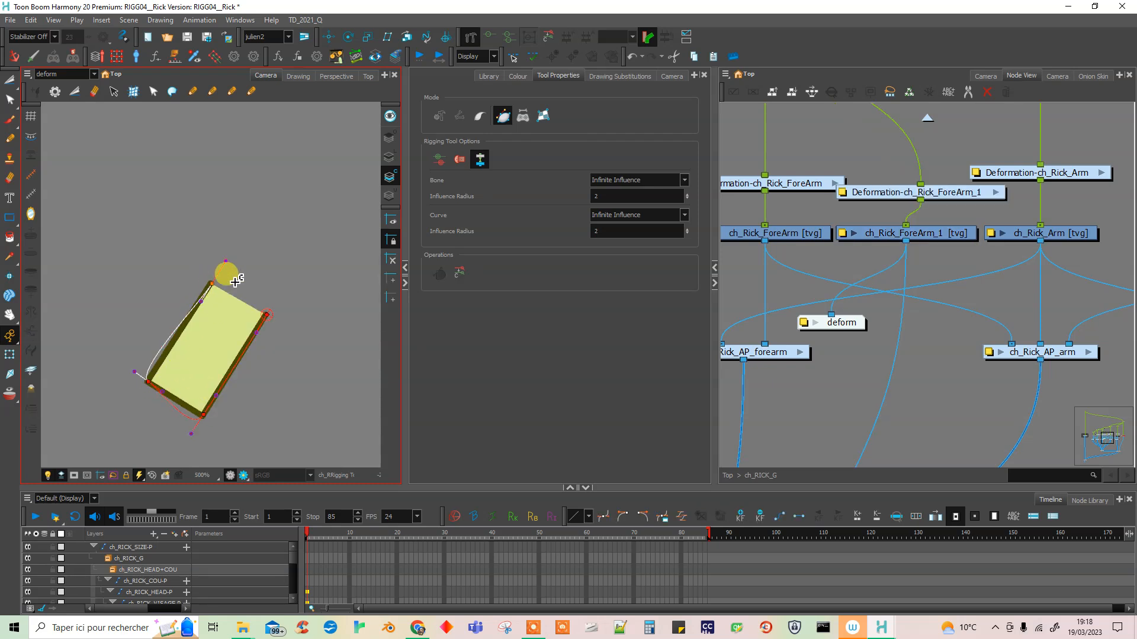
left_click(269, 315)
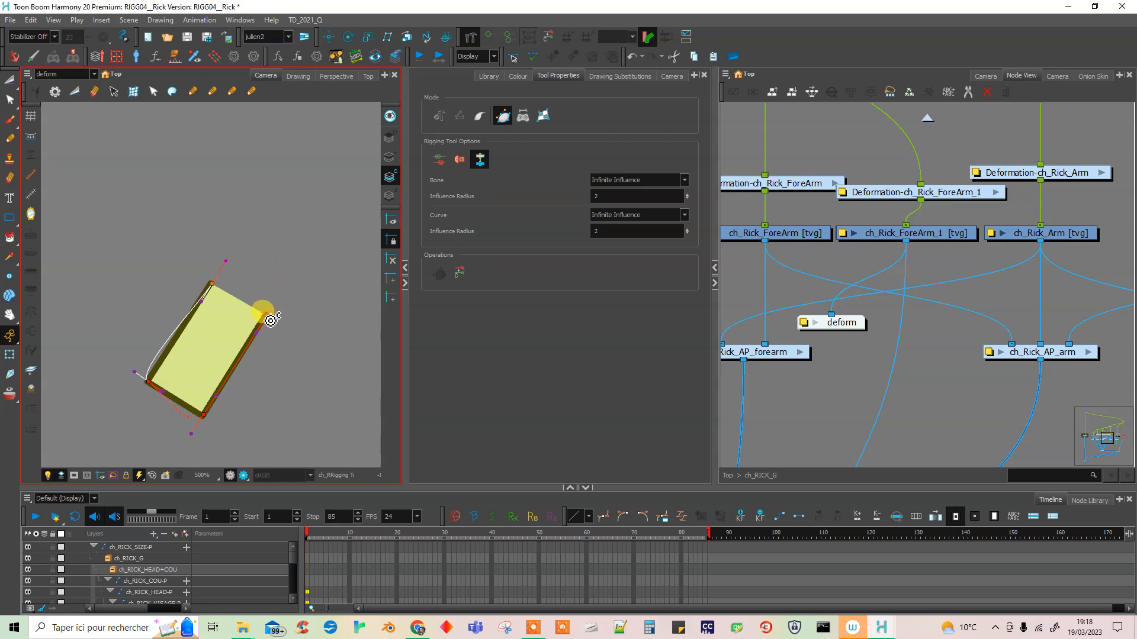
left_click_drag(253, 306, 252, 304)
- Align the forearm envelope's handles with the rectangle's straight edges, undoing the last stray move made with the Transform tool
left_click_drag(226, 261, 222, 288)
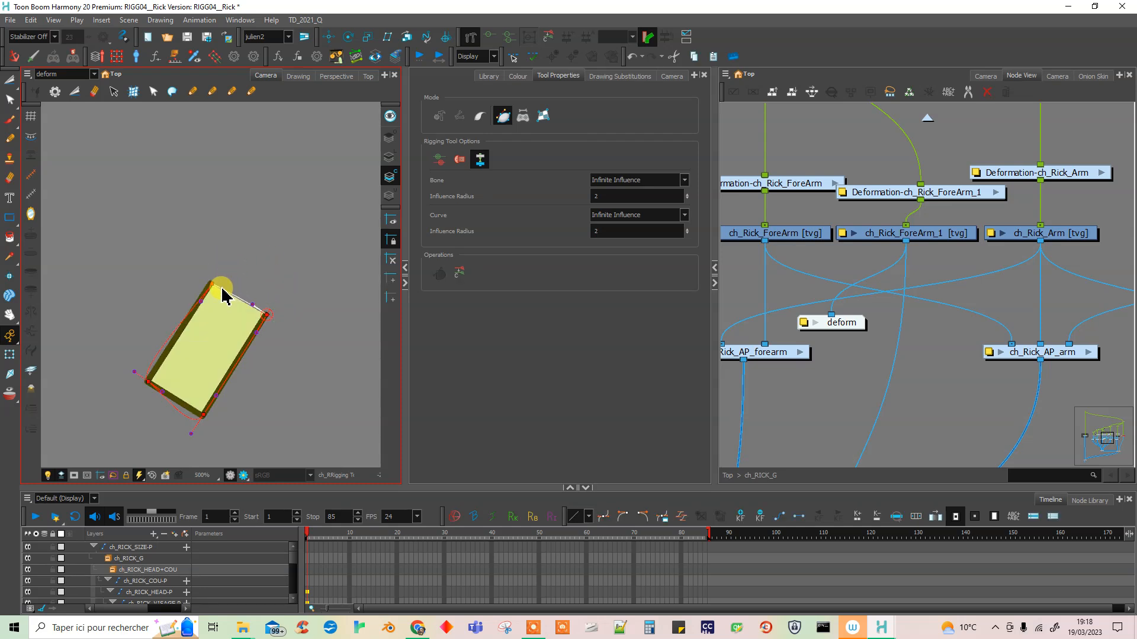
left_click_drag(135, 372, 163, 372)
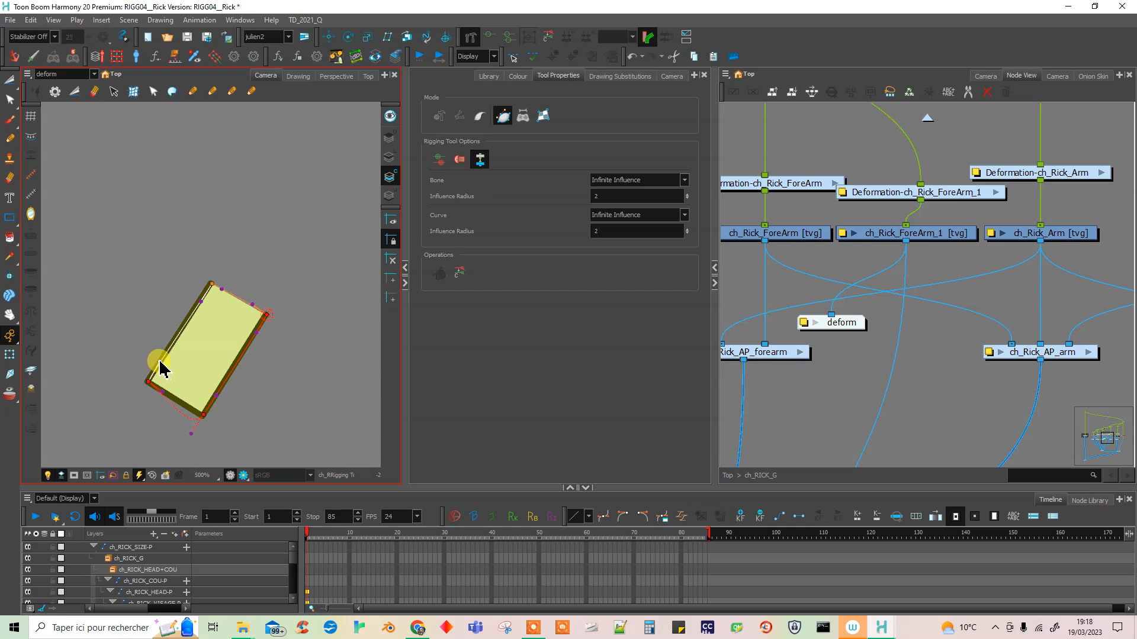
left_click_drag(195, 439, 191, 413)
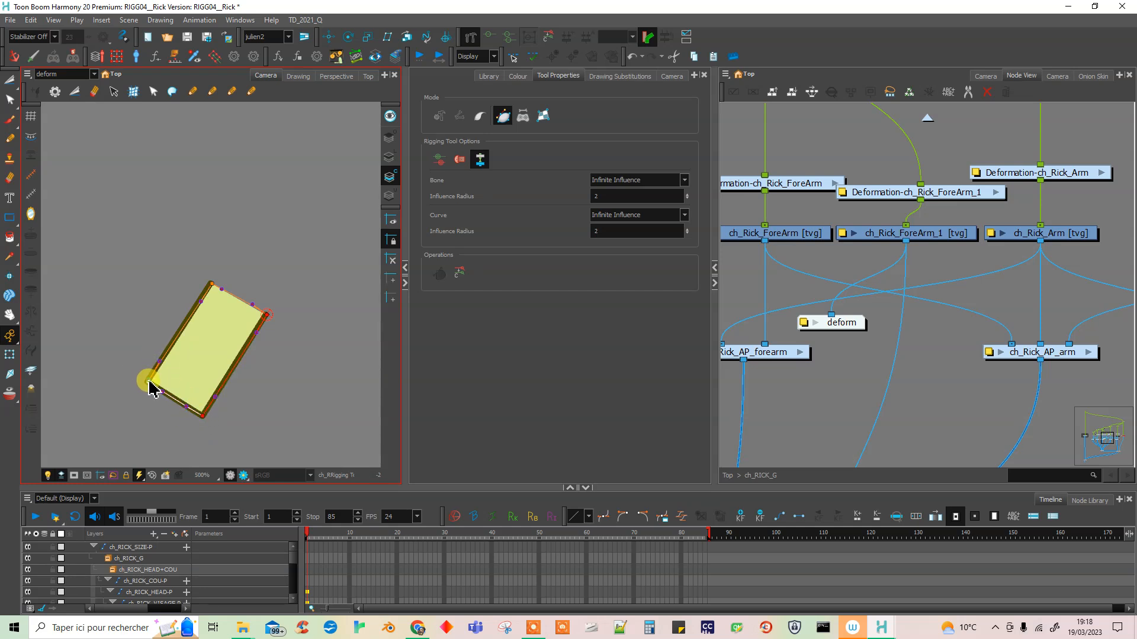
left_click(10, 355)
mouse_move(189, 410)
left_mouse_down()
mouse_move(204, 373)
mouse_move(189, 413)
left_mouse_up()
key("ctrl+z")
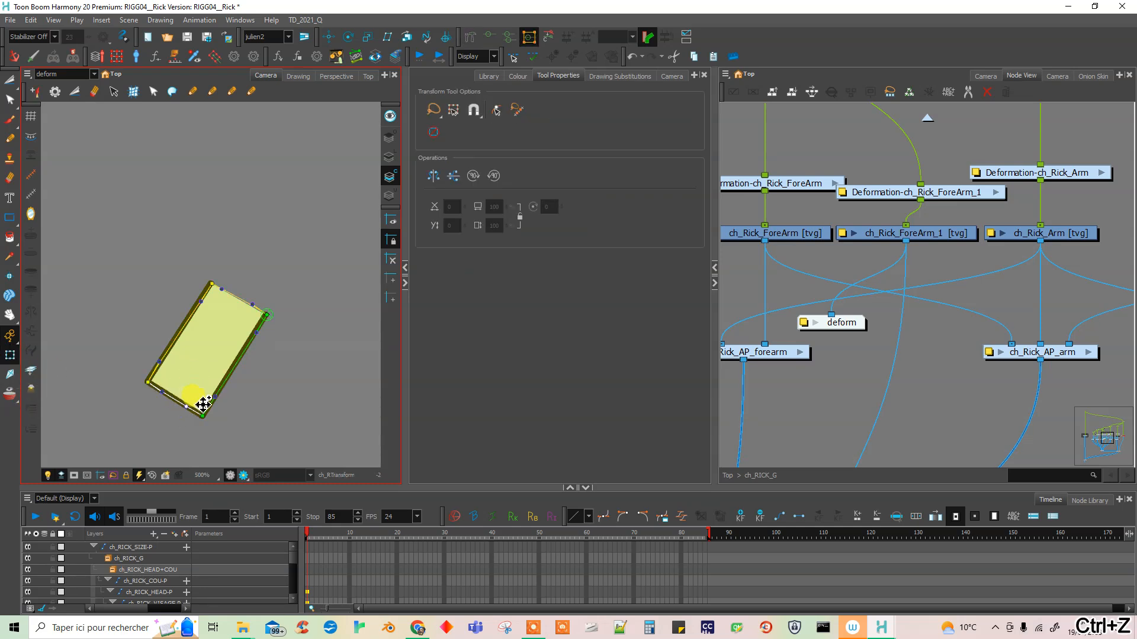
- Add extra contour points along the lower, right and left outlines of the rectangle's line art with the Contour Editor
left_click(10, 100)
left_click(389, 156)
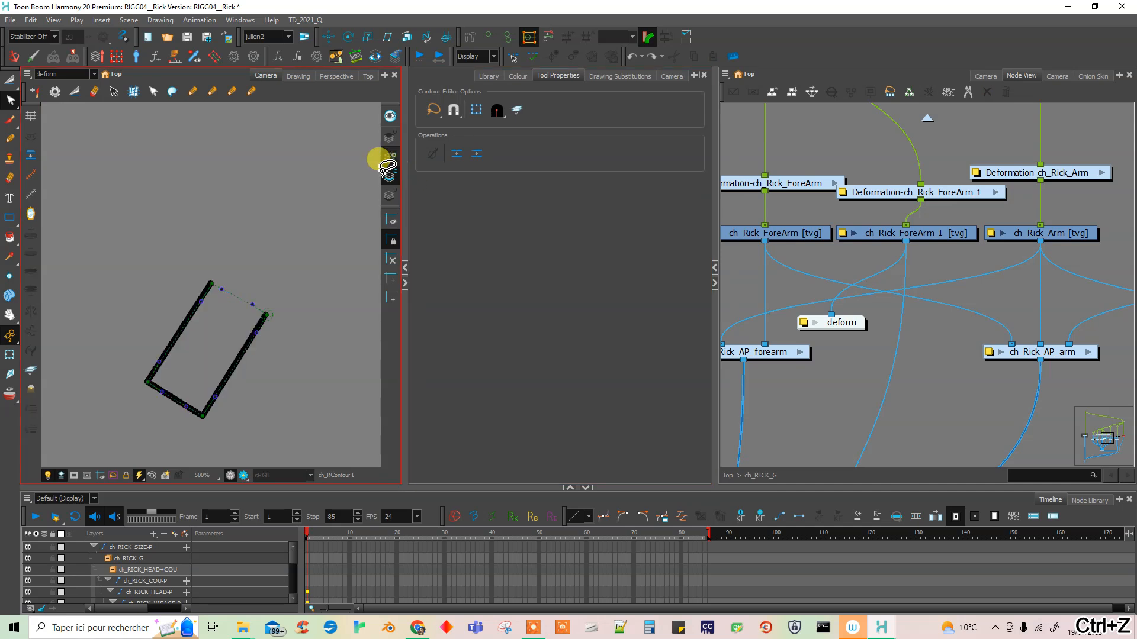
left_click(164, 396)
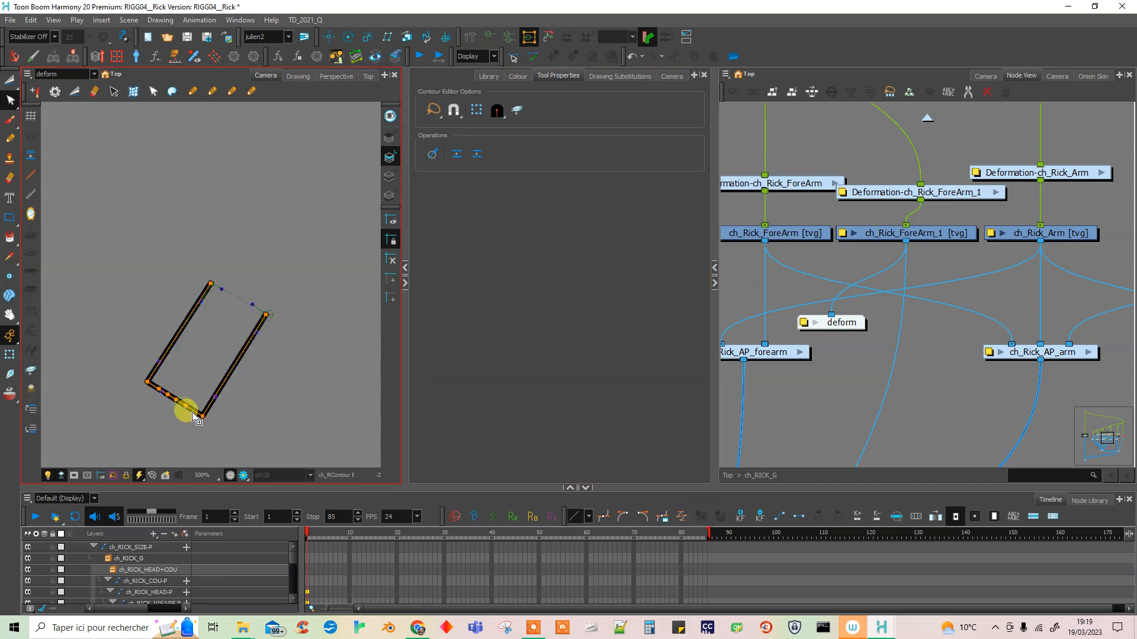
left_click(216, 393, "ctrl+alt")
left_click(225, 381, "ctrl+alt")
left_click(230, 372, "ctrl+alt")
left_click(237, 361, "ctrl+alt")
left_click(153, 372, "ctrl+alt")
left_click(174, 341, "ctrl+alt")
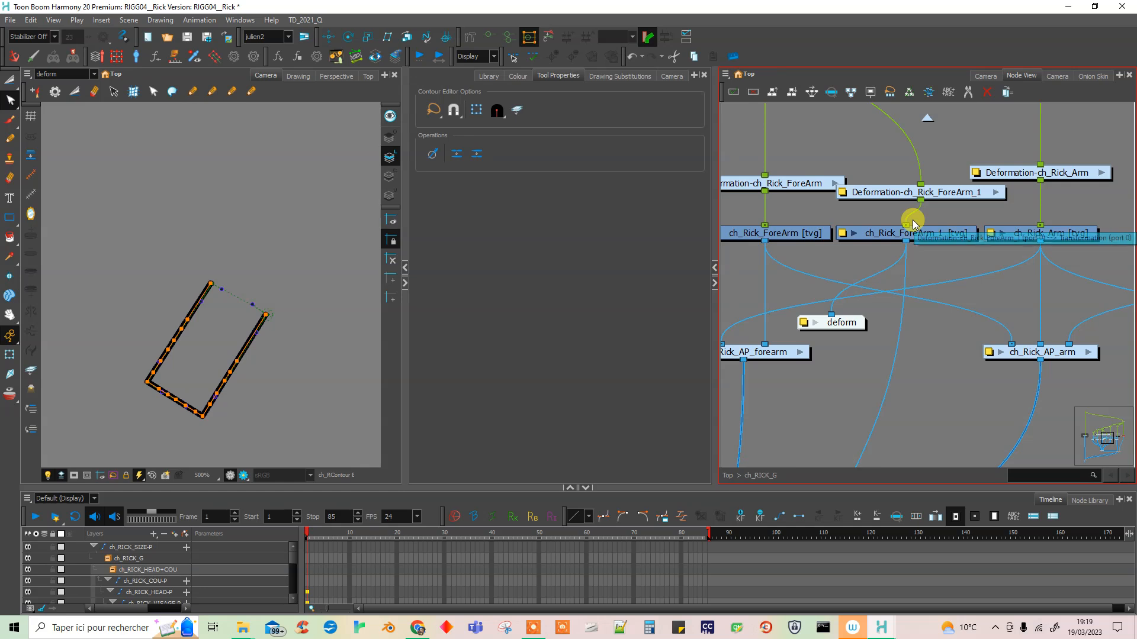
- Add extra contour points along the edges of the rectangle's colour art fill and save the scene
left_click(390, 177)
left_click(163, 397)
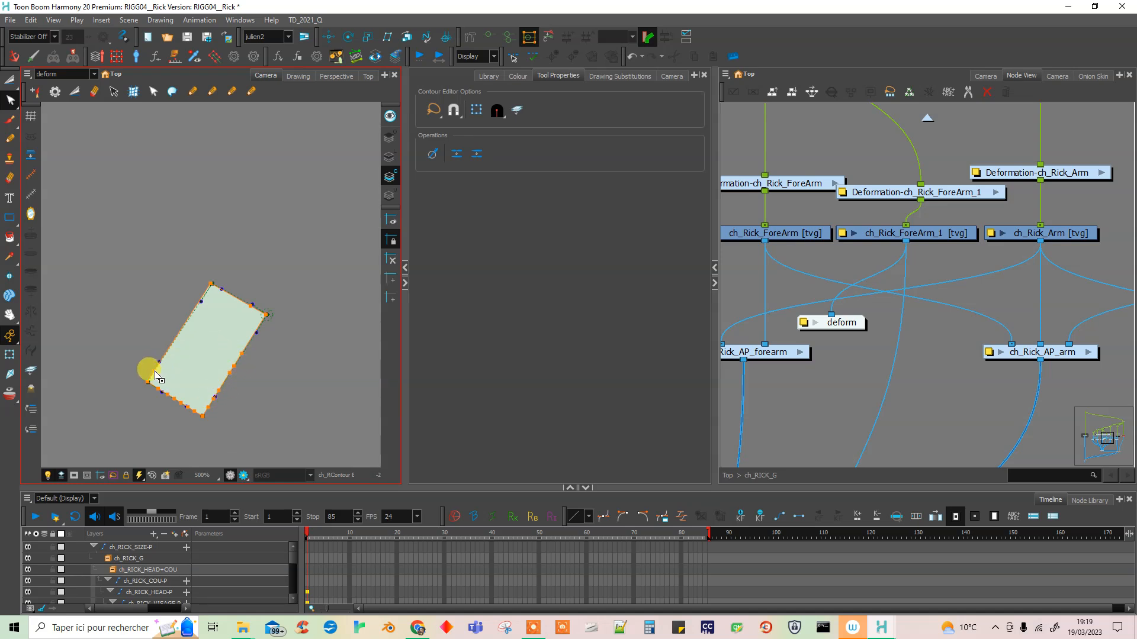
left_click(10, 355)
left_click(817, 398)
key("ctrl+s")
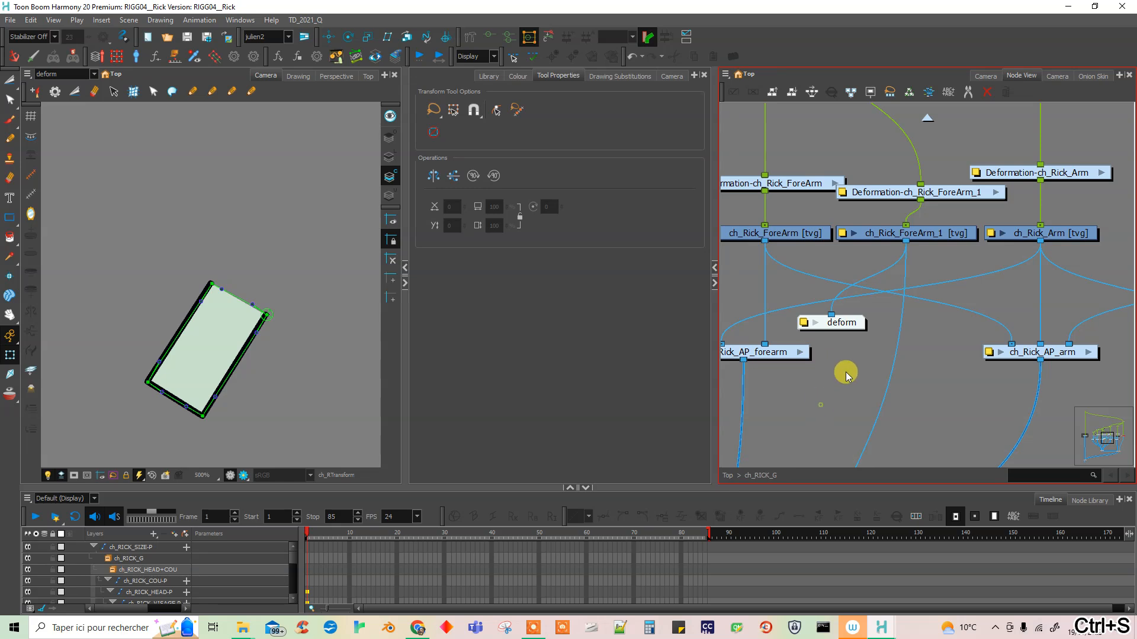
- Line up the Deformation-ch_Rick_ForeArm_1 group directly above its drawing node and bring all the arm's deformation groups into view
left_click_drag(948, 201, 936, 160)
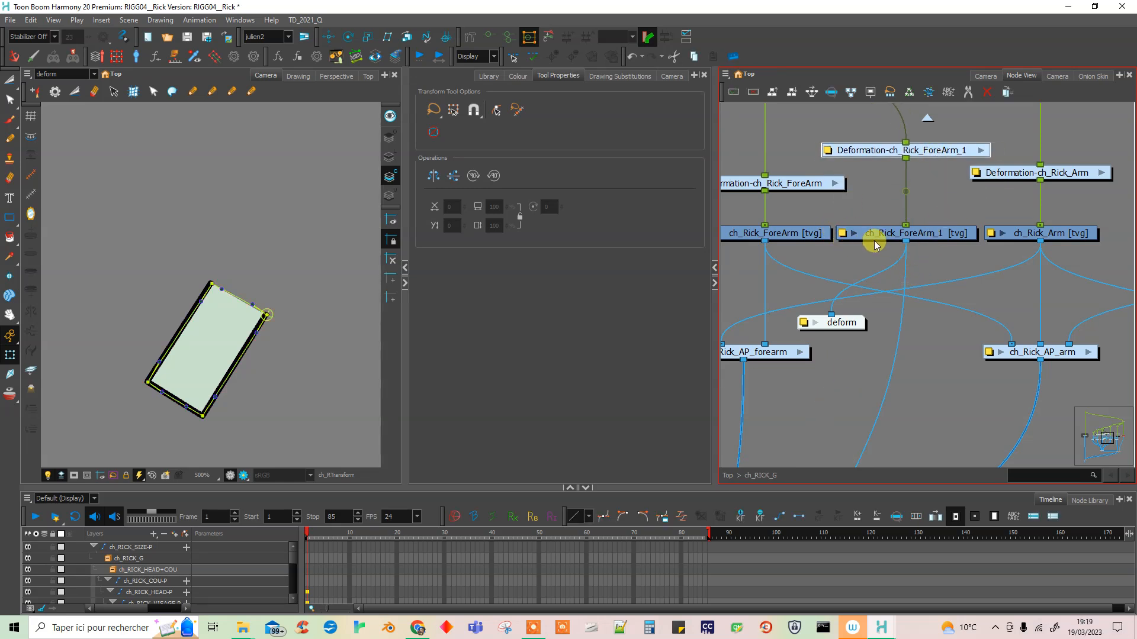
scroll(875, 245, "down", 3)
left_click_drag(793, 299, 911, 365)
left_click_drag(803, 258, 1046, 261)
left_click_drag(896, 349, 955, 355)
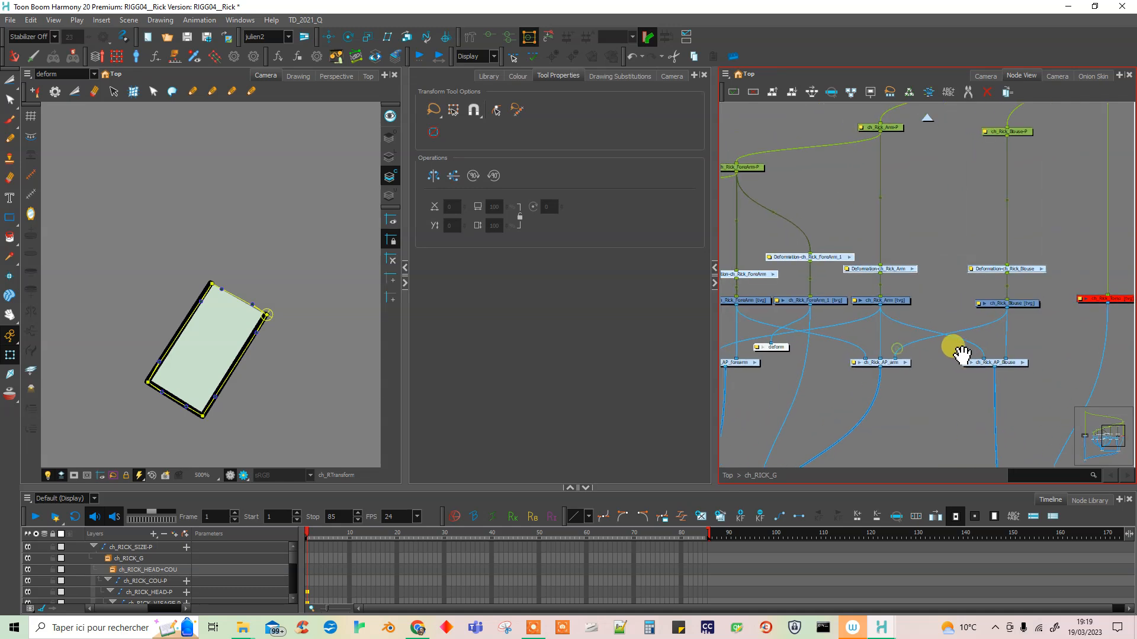
left_click_drag(908, 315, 1022, 347)
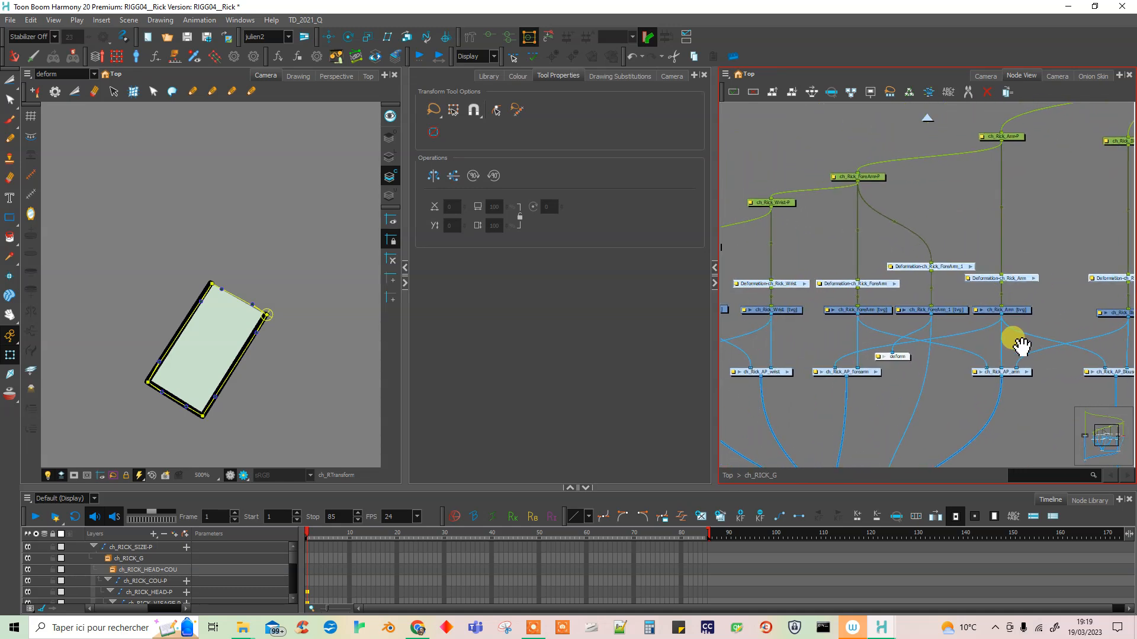
- Replace the "Deformation" prefix of the selected deformation groups with "Def"
left_click(949, 92)
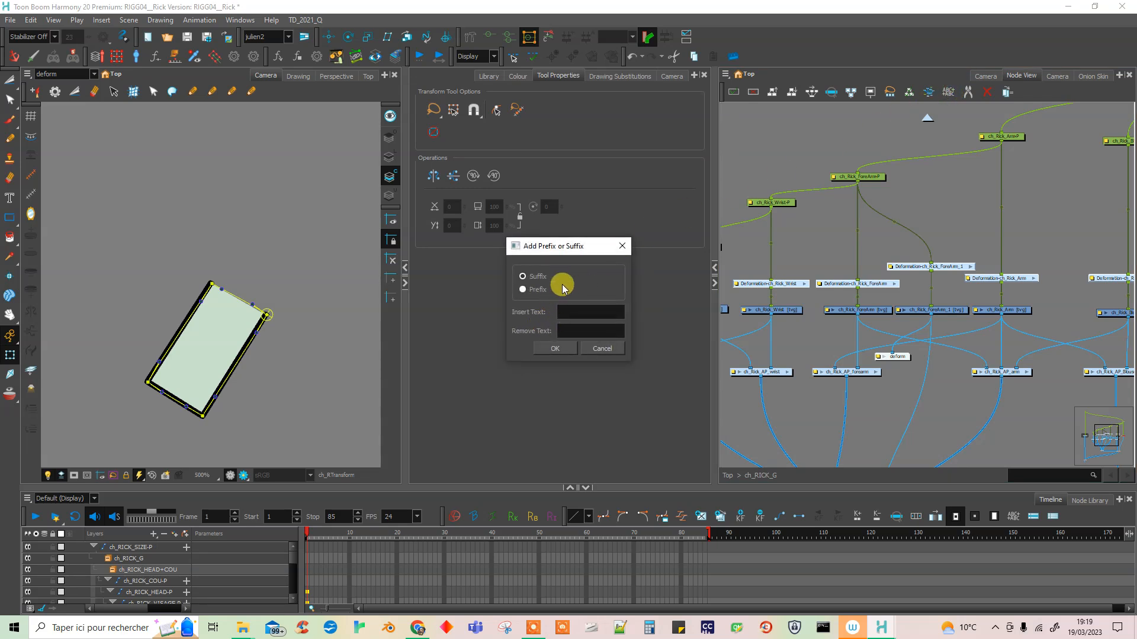
left_click(523, 291)
left_click(572, 313)
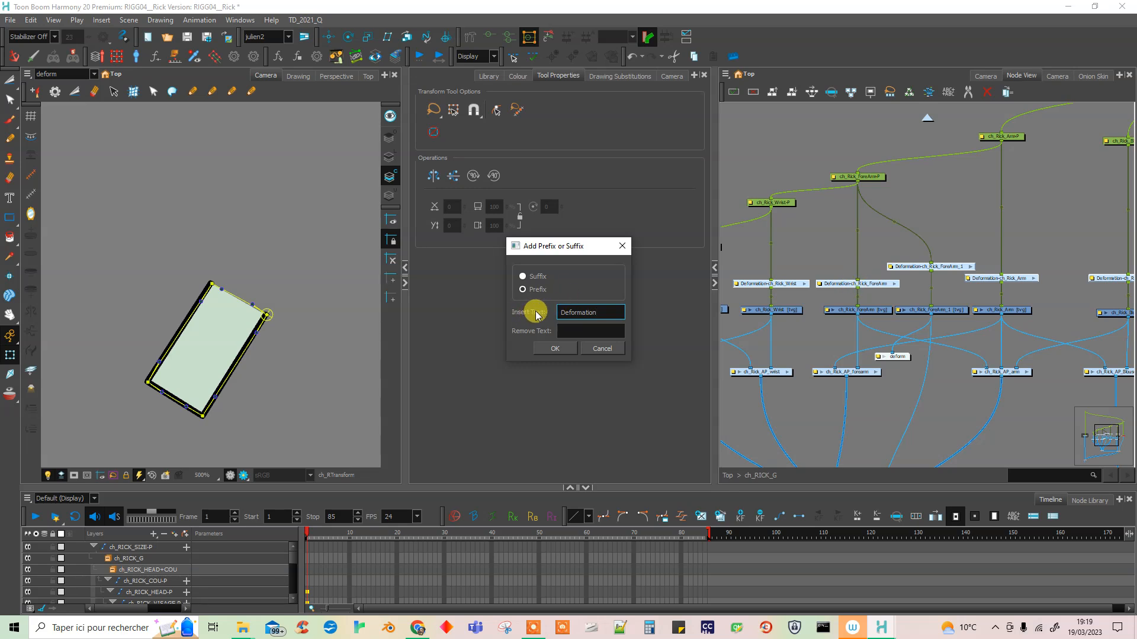
left_click_drag(599, 312, 555, 314)
key("ctrl+x")
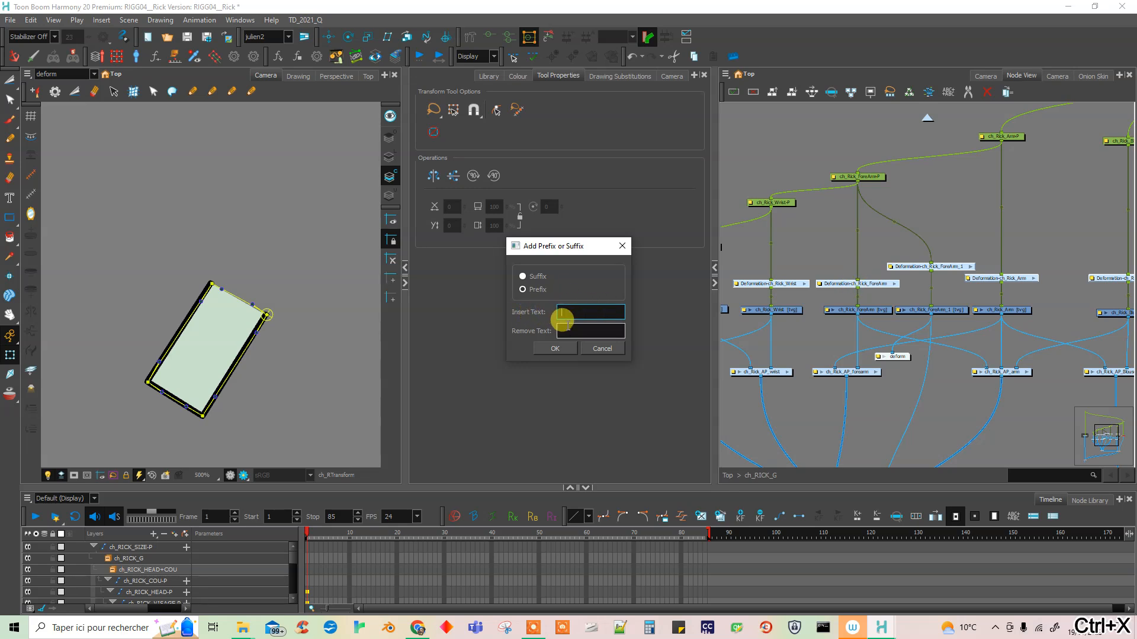
key("ctrl+v")
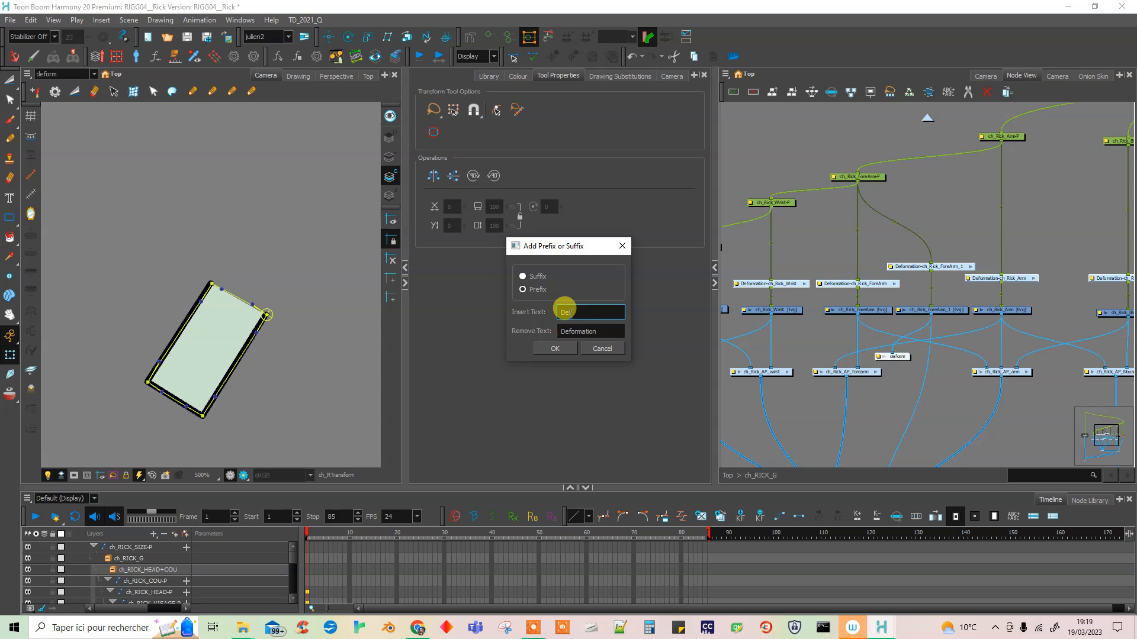
left_click(561, 348)
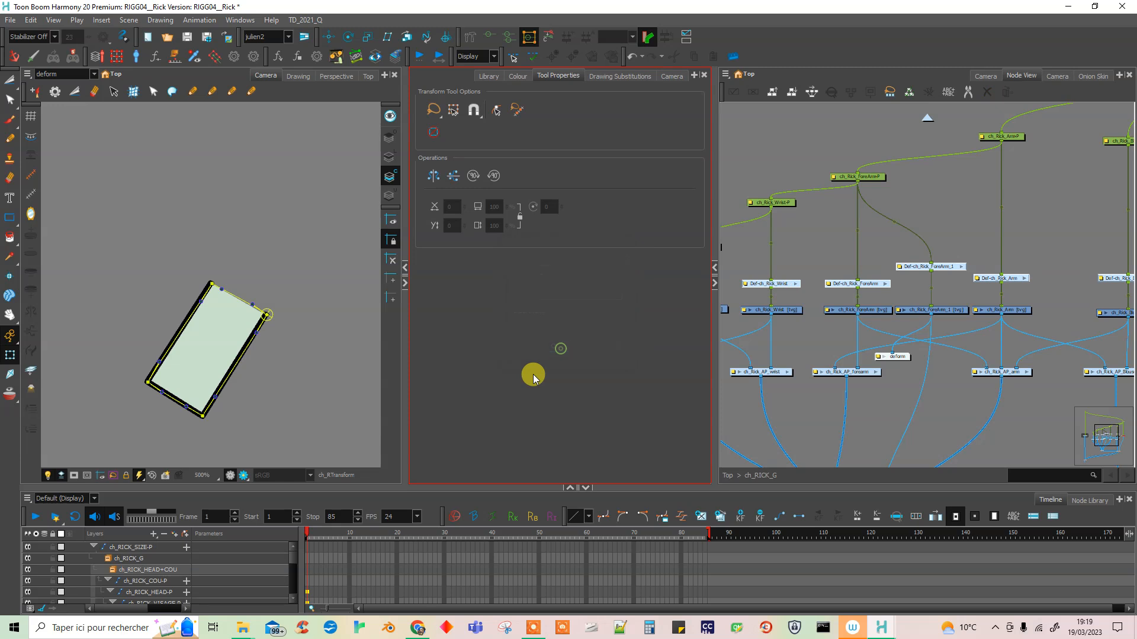
- Line up the ForeArm_1 and Arm deformation groups in one row with the other Def groups and save the scene
left_click(908, 292)
left_click_drag(946, 270, 1015, 288)
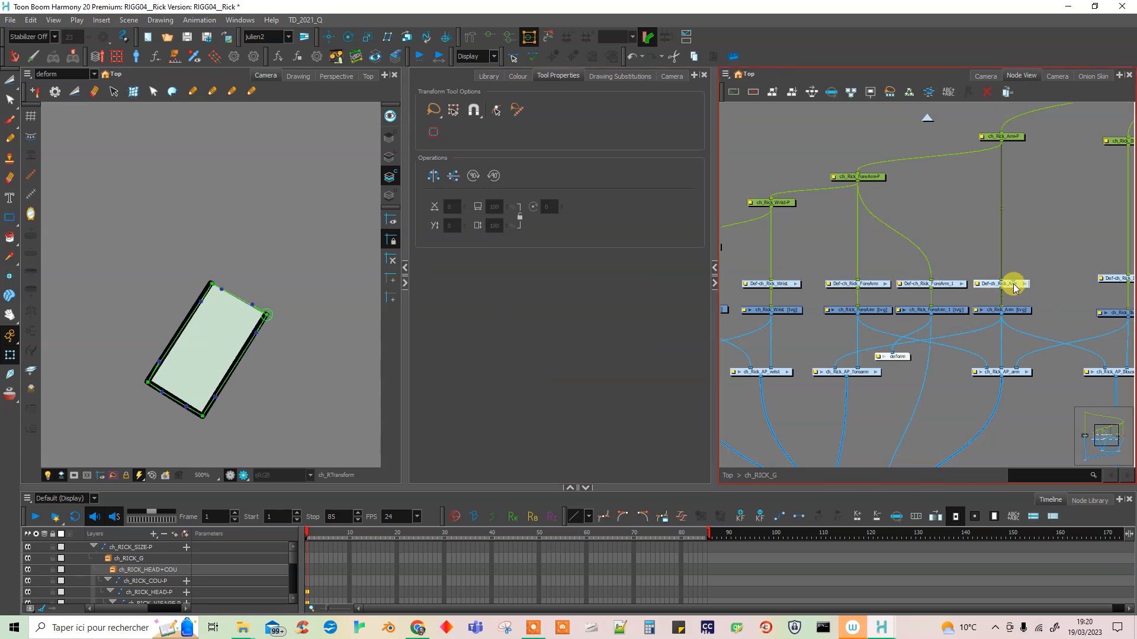
left_click_drag(1125, 291, 1026, 292)
left_click_drag(1035, 360, 947, 348)
left_click_drag(769, 355, 996, 367)
left_click_drag(832, 386, 915, 391)
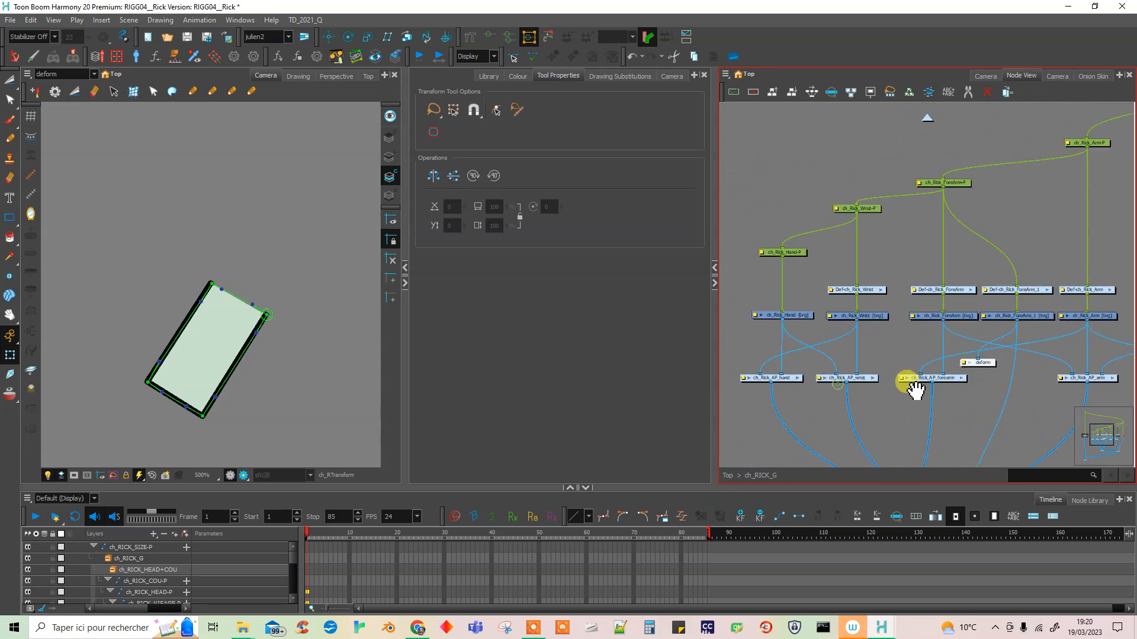
key("ctrl+s")
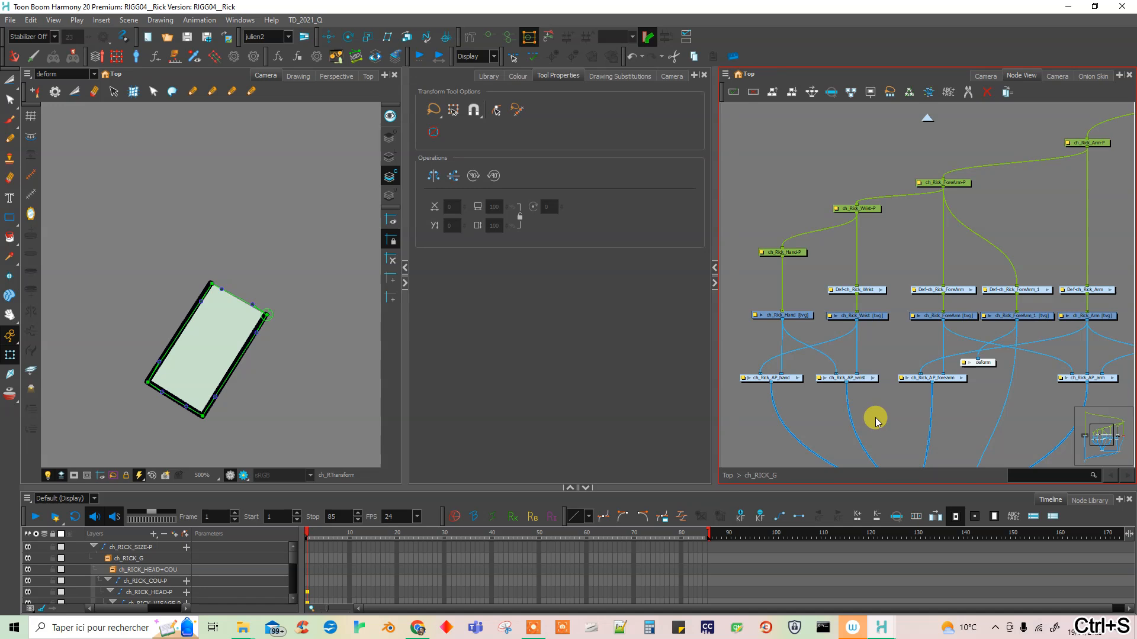
- Move the deform display node clear of the network and delete it, and hide the deformation controls in the camera view
left_click_drag(978, 395, 871, 428)
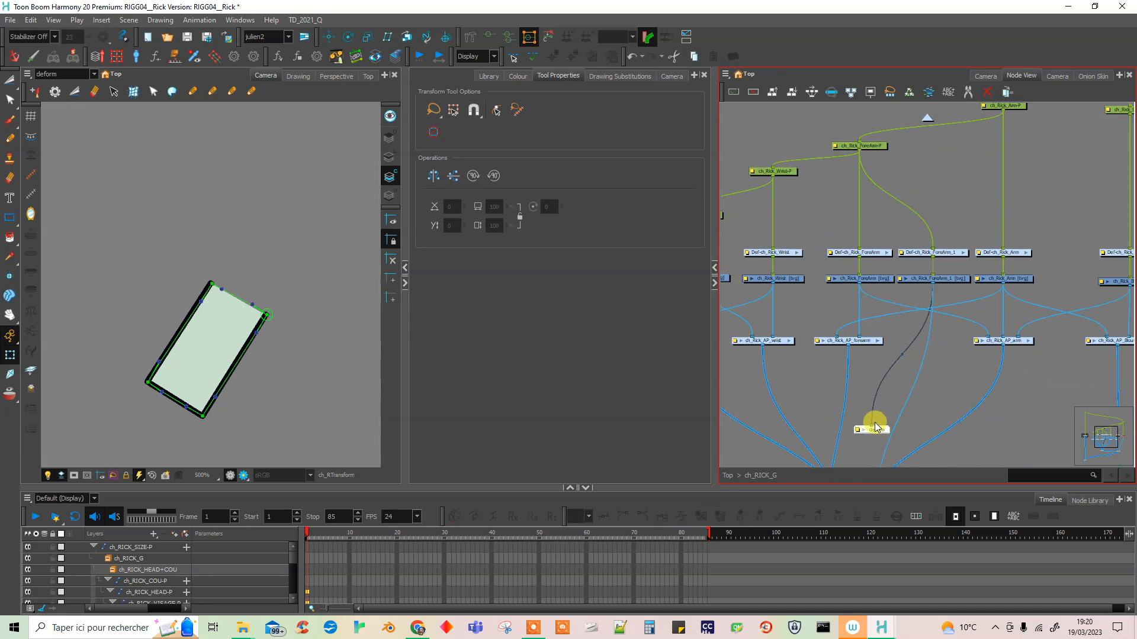
key("Delete")
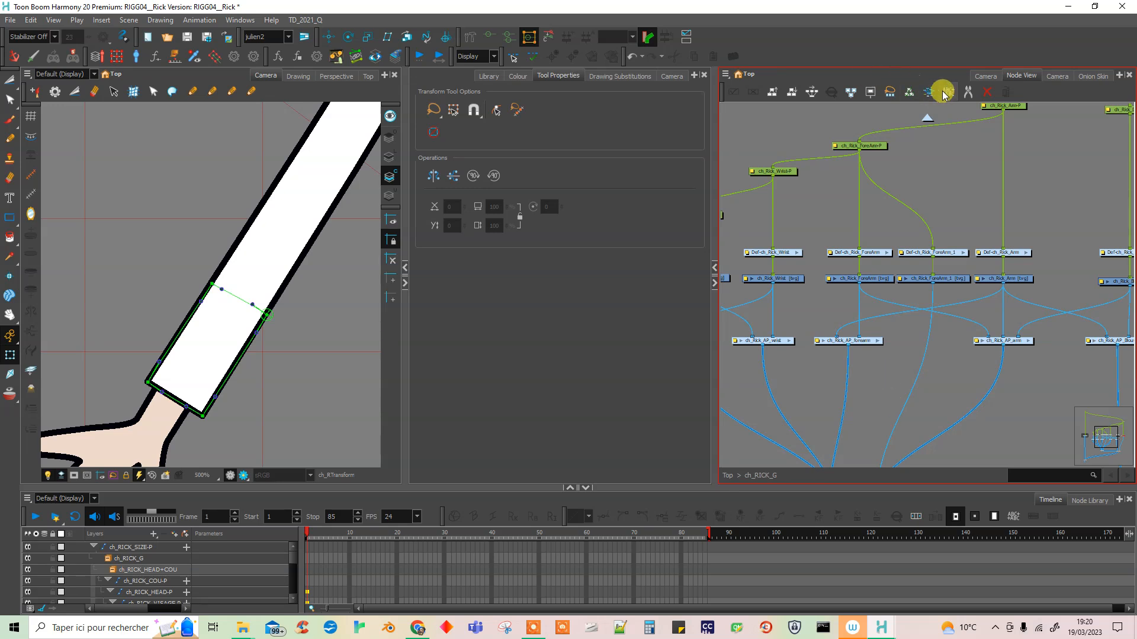
left_click(489, 37)
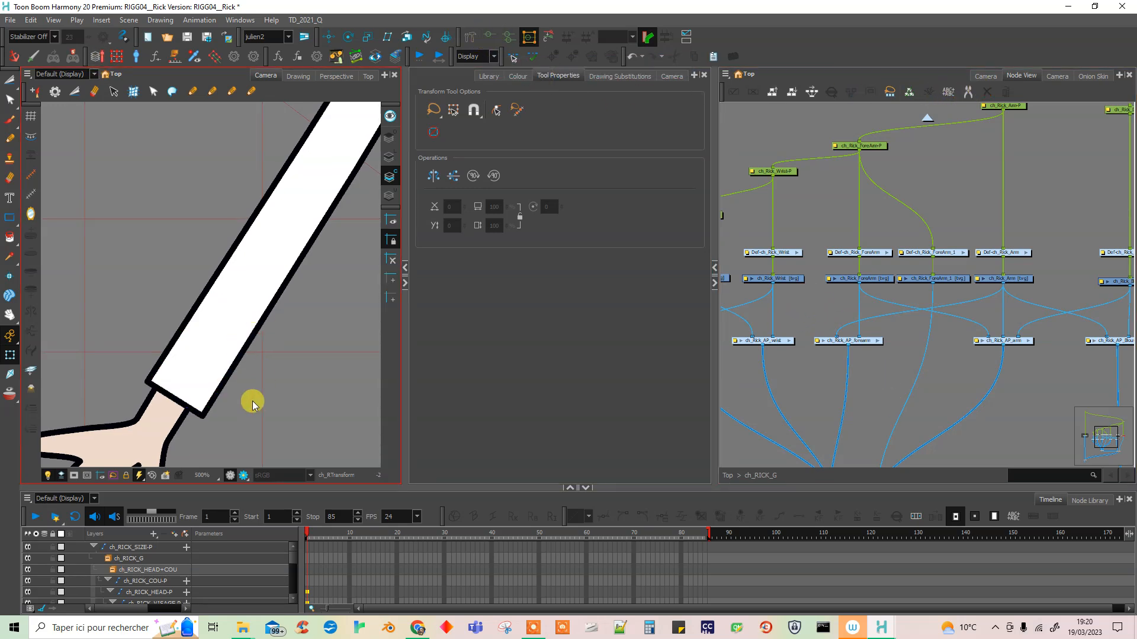
- Show the forearm's envelope controls and bend the sleeve edge at the wrist inward into an arch
left_click(193, 376)
left_click(487, 37)
left_click(766, 379)
left_click(191, 408)
mouse_move(190, 409)
left_mouse_down()
mouse_move(190, 386)
mouse_move(159, 392)
mouse_move(177, 377)
mouse_move(228, 389)
left_mouse_up()
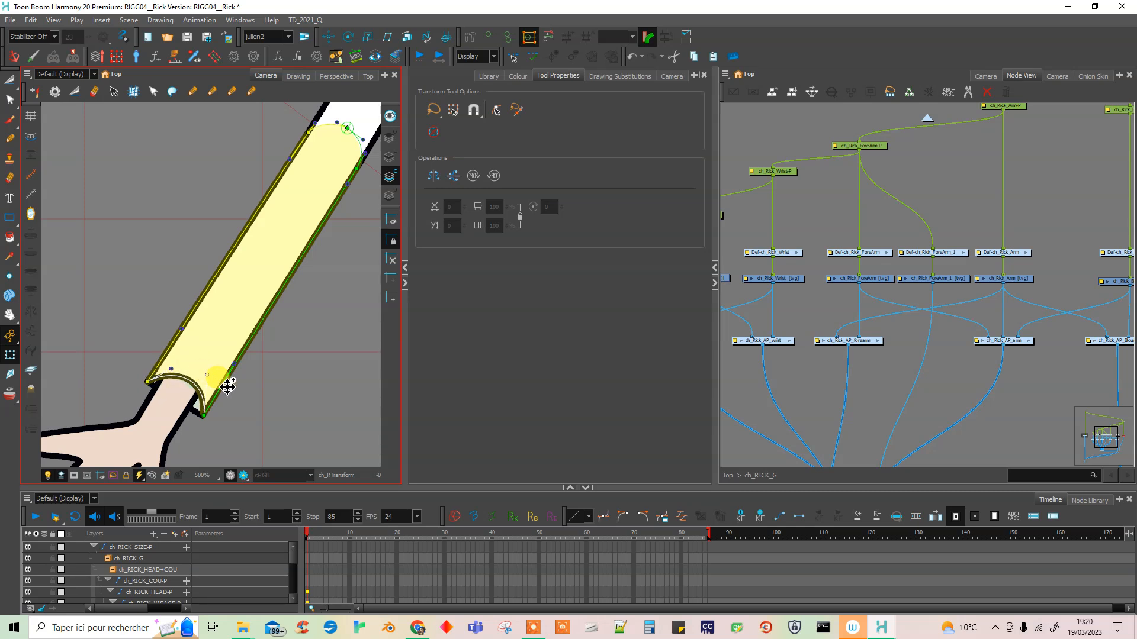
- Show the envelope controls of the inner cuff piece behind the forearm and bend its lower edge outward
left_click(203, 418)
left_click(445, 37)
left_click(267, 410)
left_click(193, 410)
left_click_drag(194, 416, 182, 431)
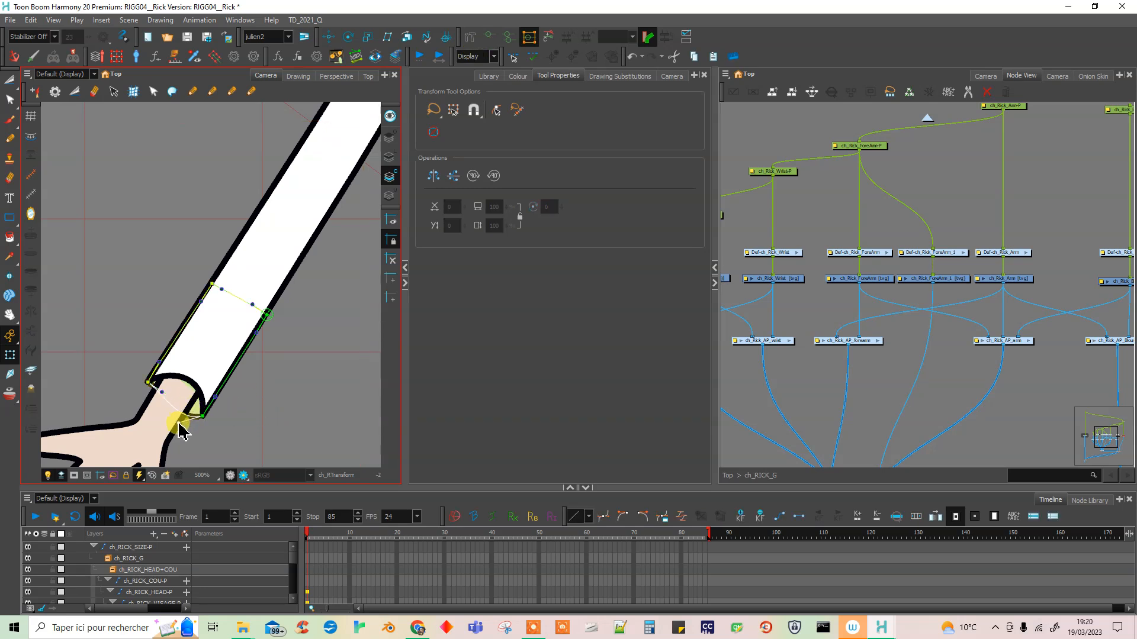
- Inspect the wrist drawing's contours and art layers with the Contour Editor, and return to the Transform tool
left_click(199, 395)
left_click(10, 99)
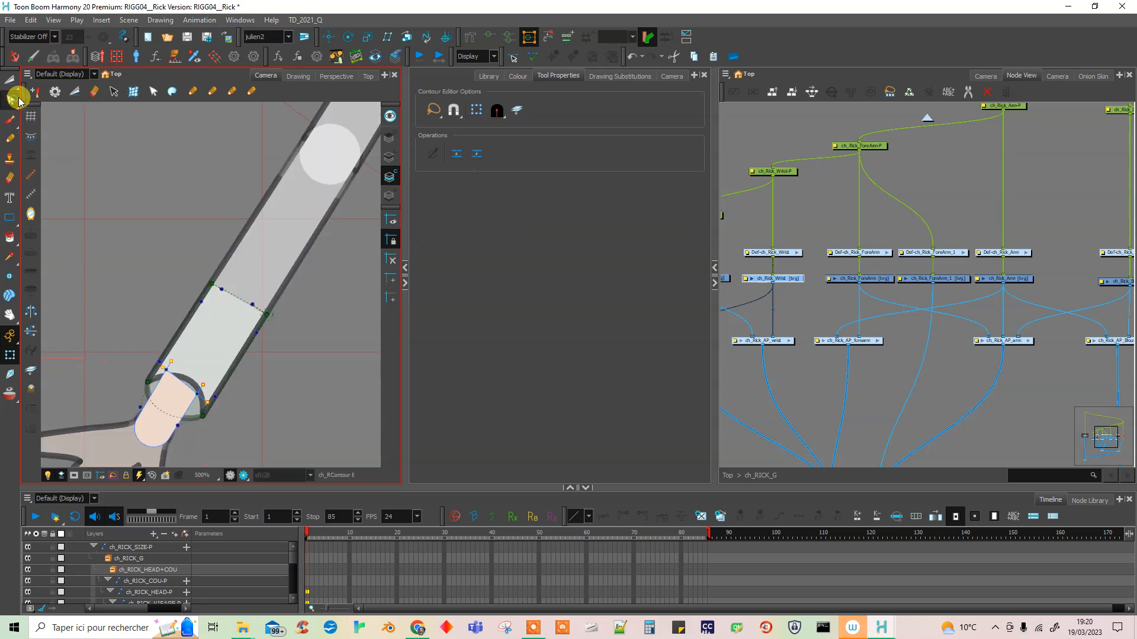
left_click(425, 104)
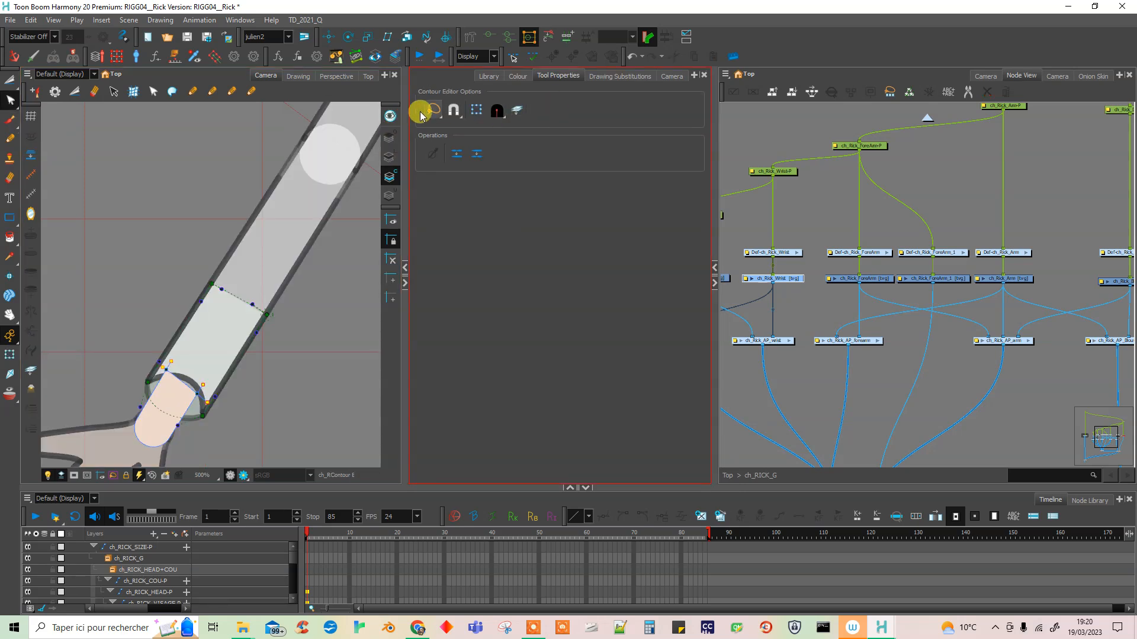
left_click(391, 116)
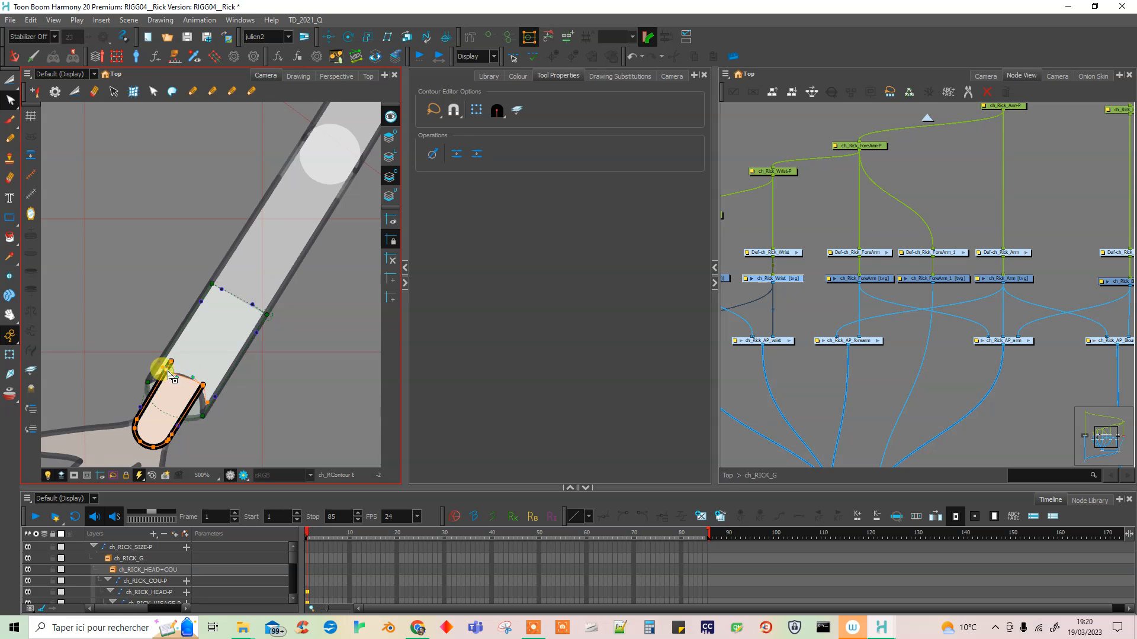
left_click(257, 383)
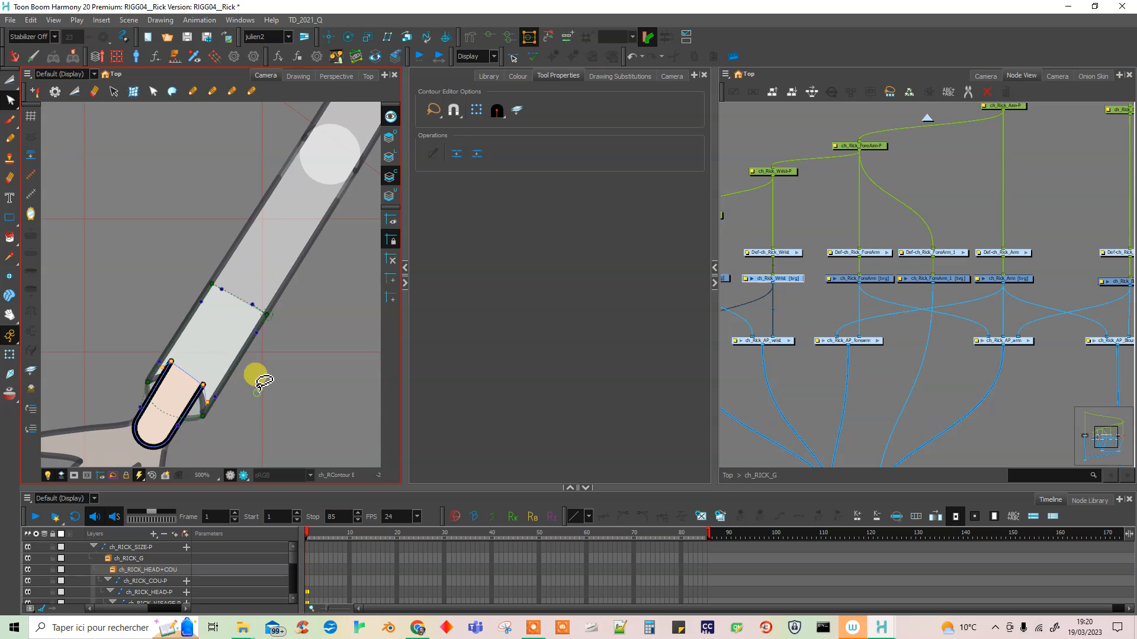
left_click(10, 355)
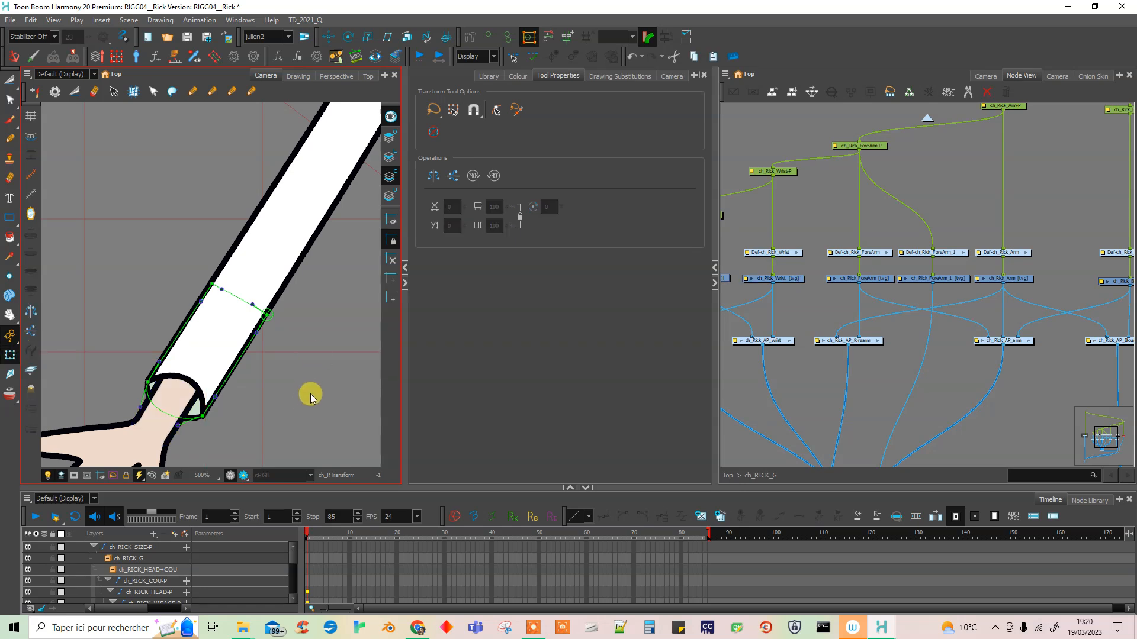
- Hide the deformation controls and check the rounded sleeve opening against the whole arm and up close
left_click(488, 39)
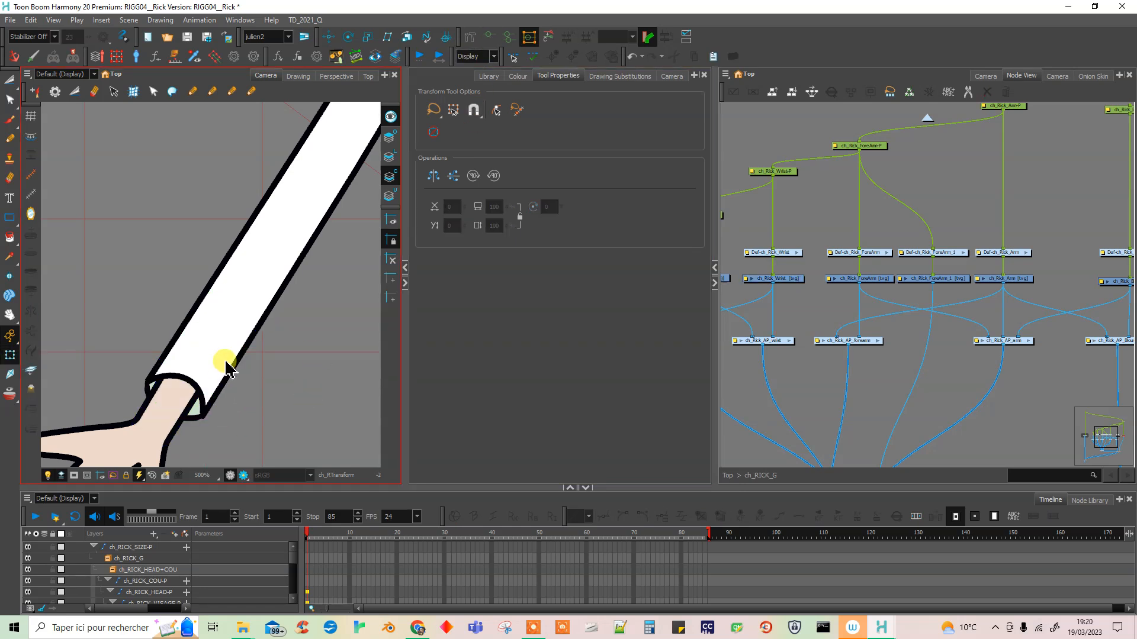
scroll(222, 416, "down", 1)
scroll(237, 426, "down", 2)
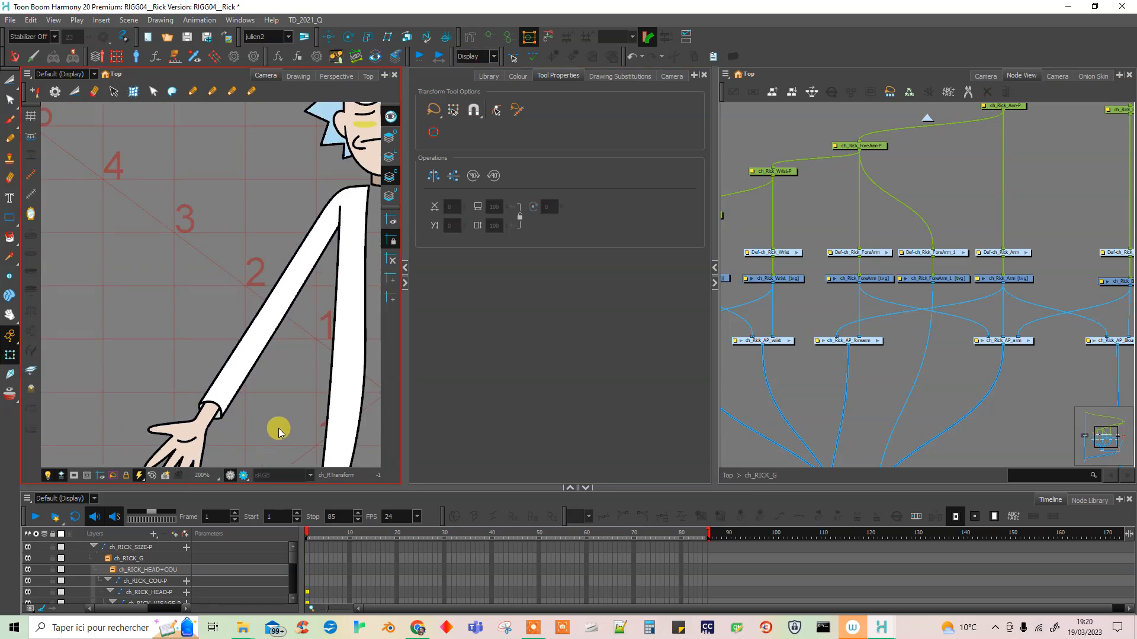
scroll(268, 437, "up", 4)
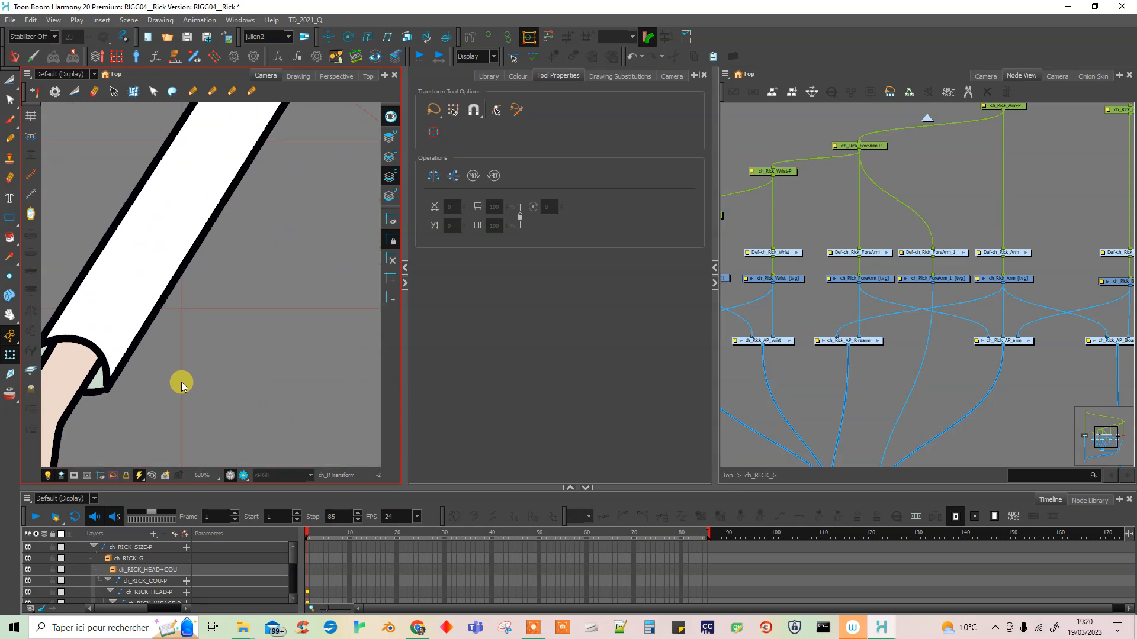
- Show the envelope controls of the cuff and forearm, and pull the forearm's lower outer corner outward to widen the sleeve
left_click(93, 386)
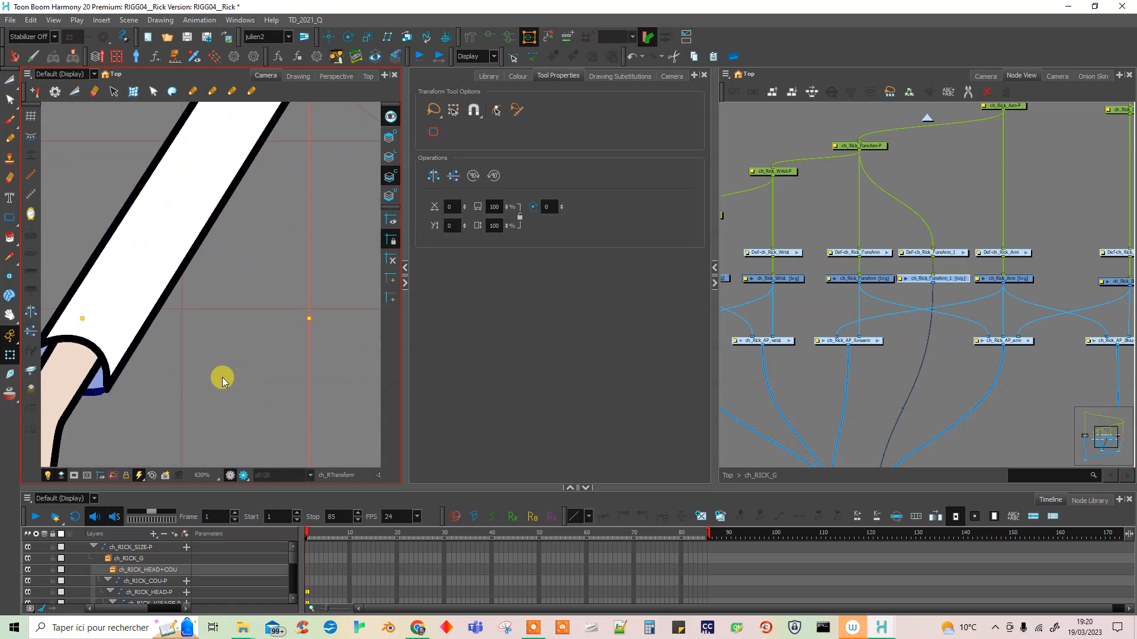
left_click_drag(130, 404, 262, 406)
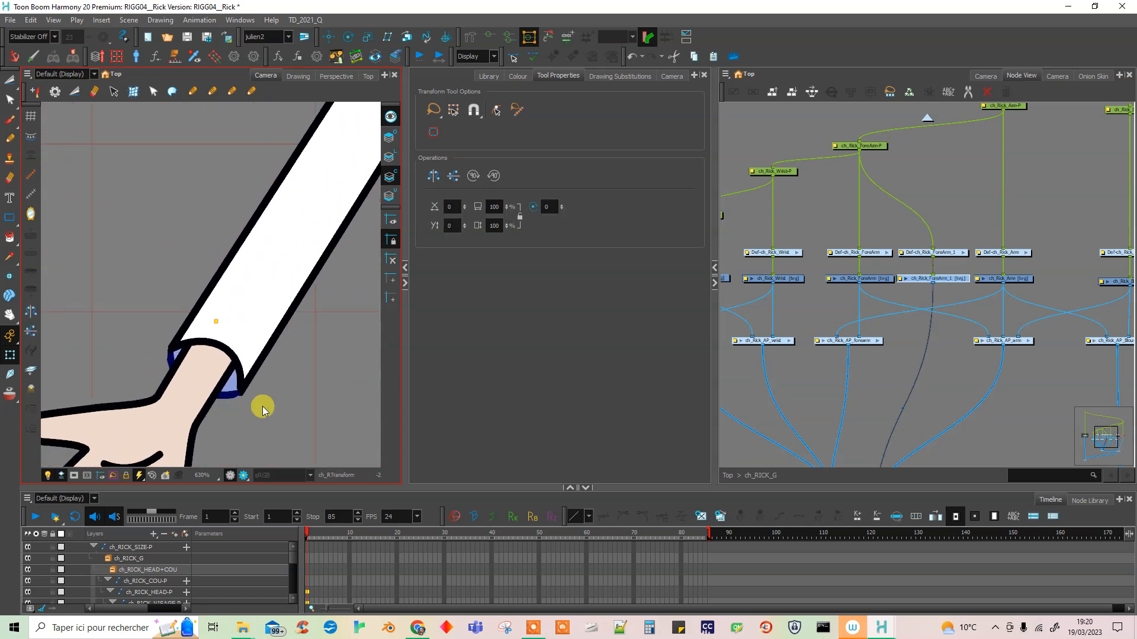
left_click(469, 38)
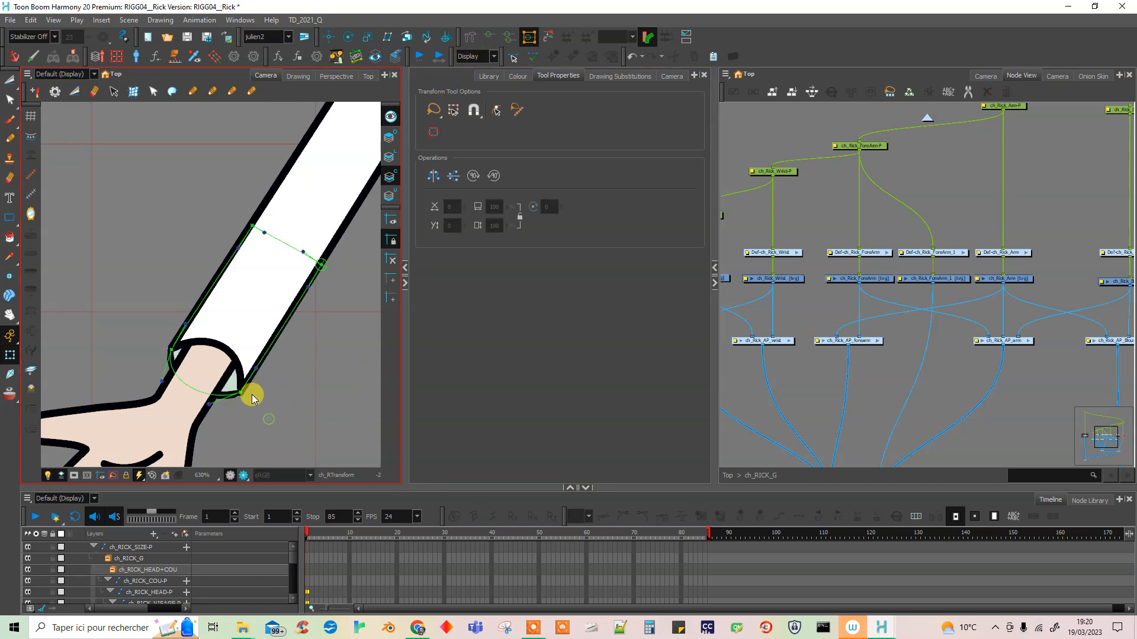
left_click(246, 329)
left_click(305, 390)
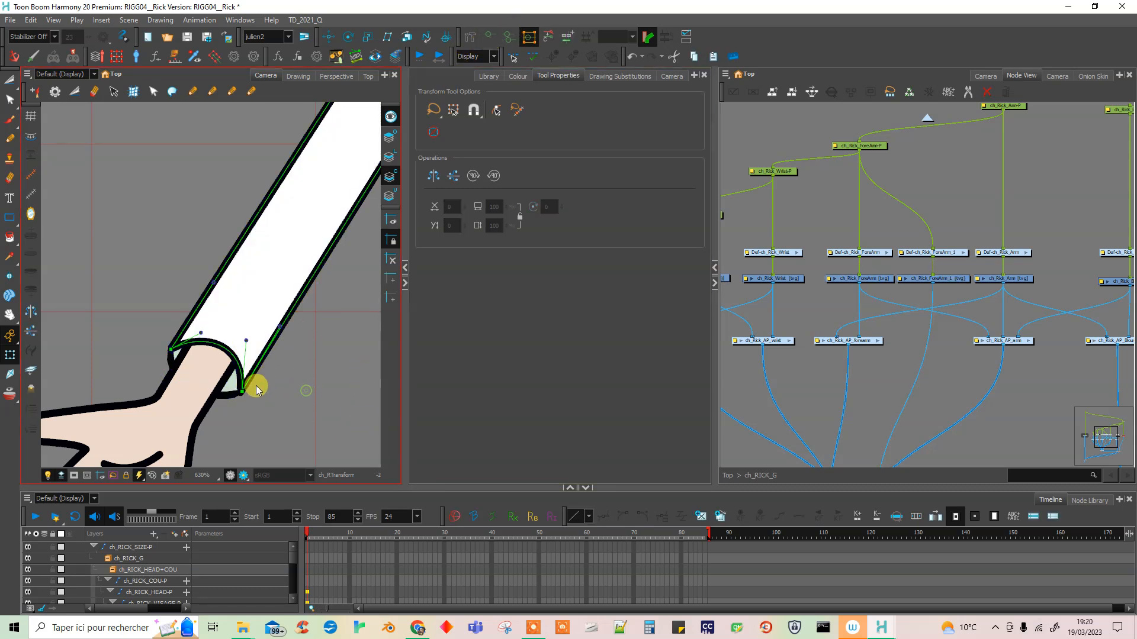
mouse_move(242, 392)
left_mouse_down()
mouse_move(316, 359)
mouse_move(301, 408)
left_mouse_up()
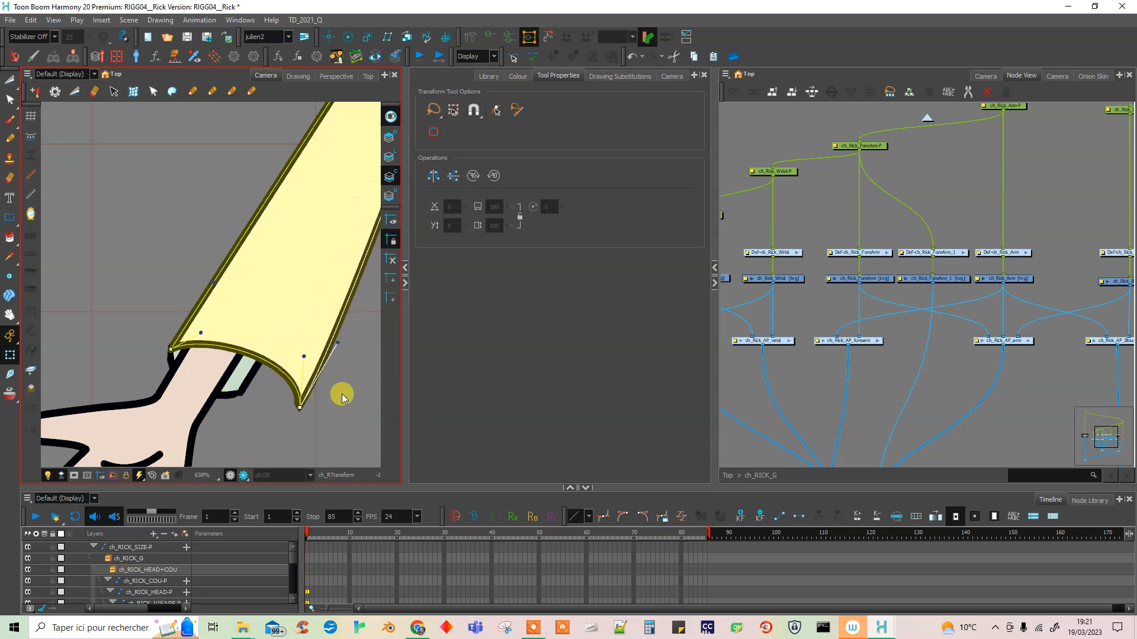
- Move the inner cuff's lower outer corner to meet the widened sleeve's corner, and hide the deformation controls
left_click(243, 390)
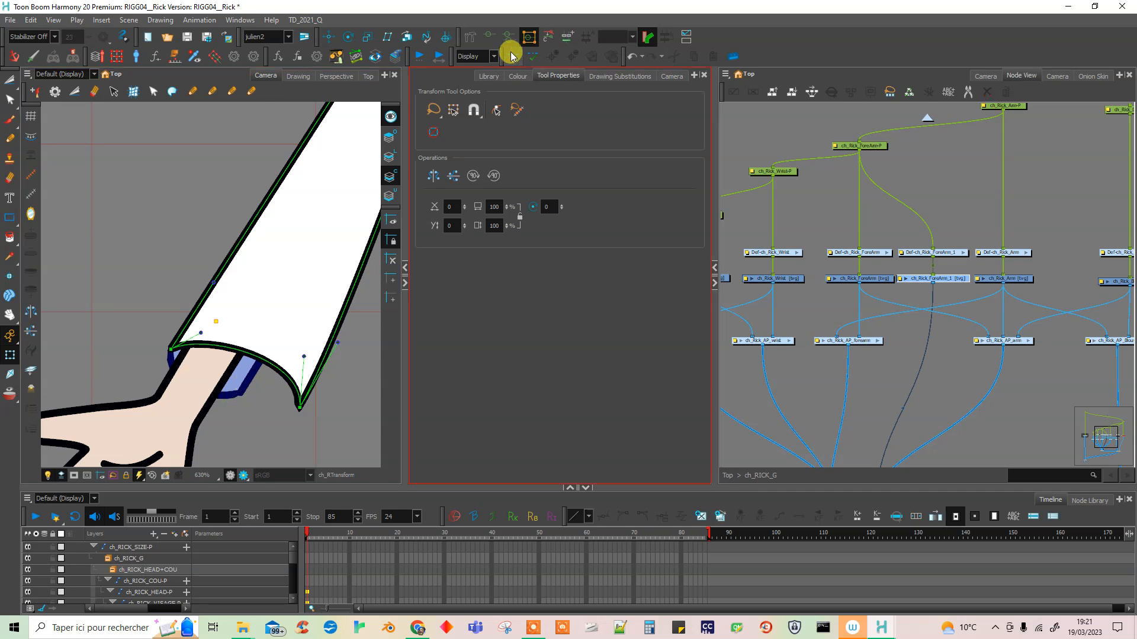
left_click(487, 42)
left_click_drag(240, 394, 300, 409)
left_click(316, 438)
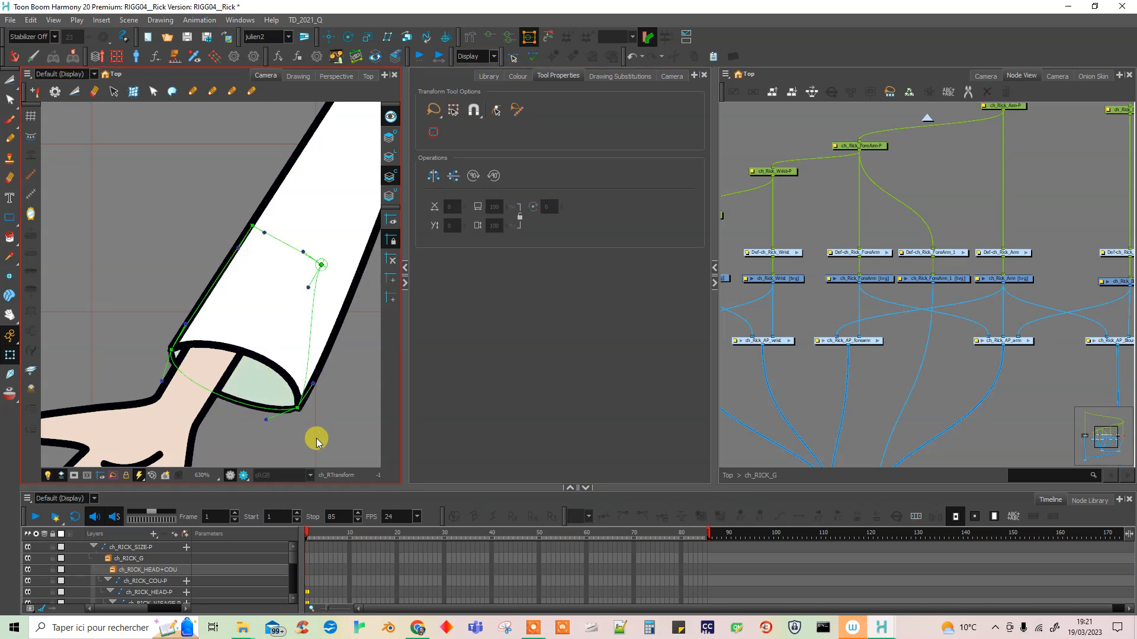
left_click(490, 39)
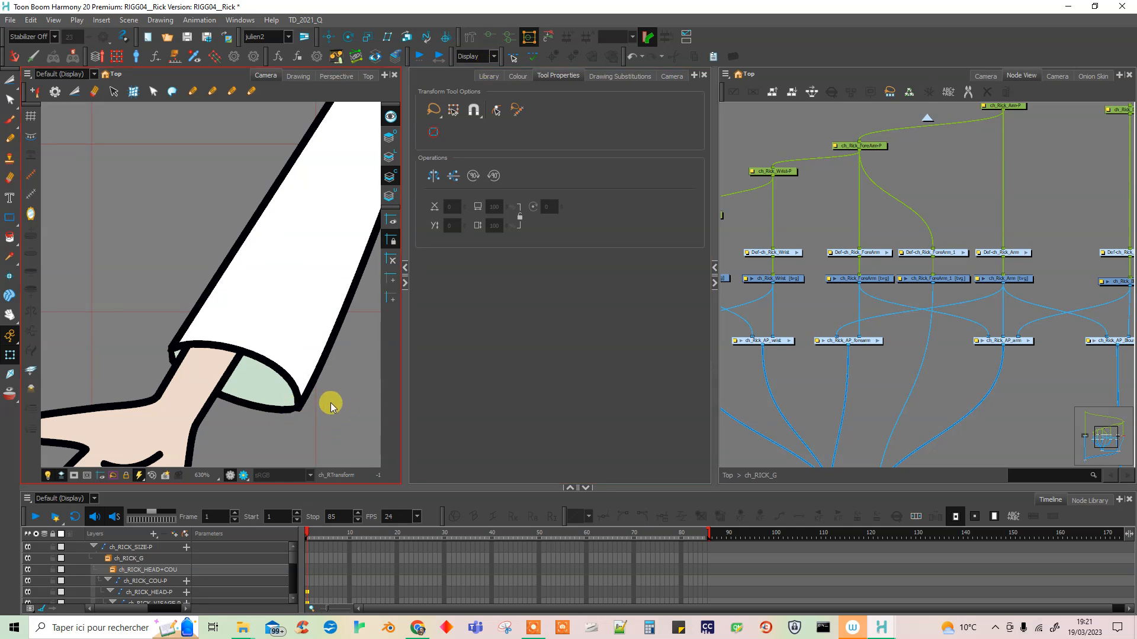
- Show the inner cuff's envelope controls and pull its outer corner down below the sleeve edge
left_click(282, 413)
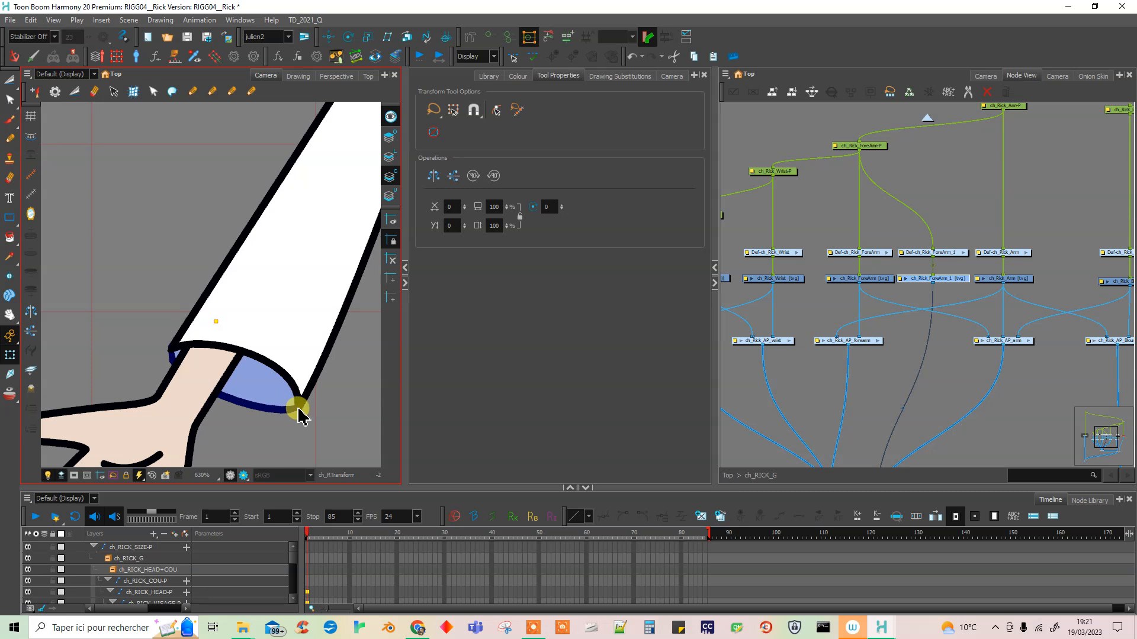
left_click(485, 37)
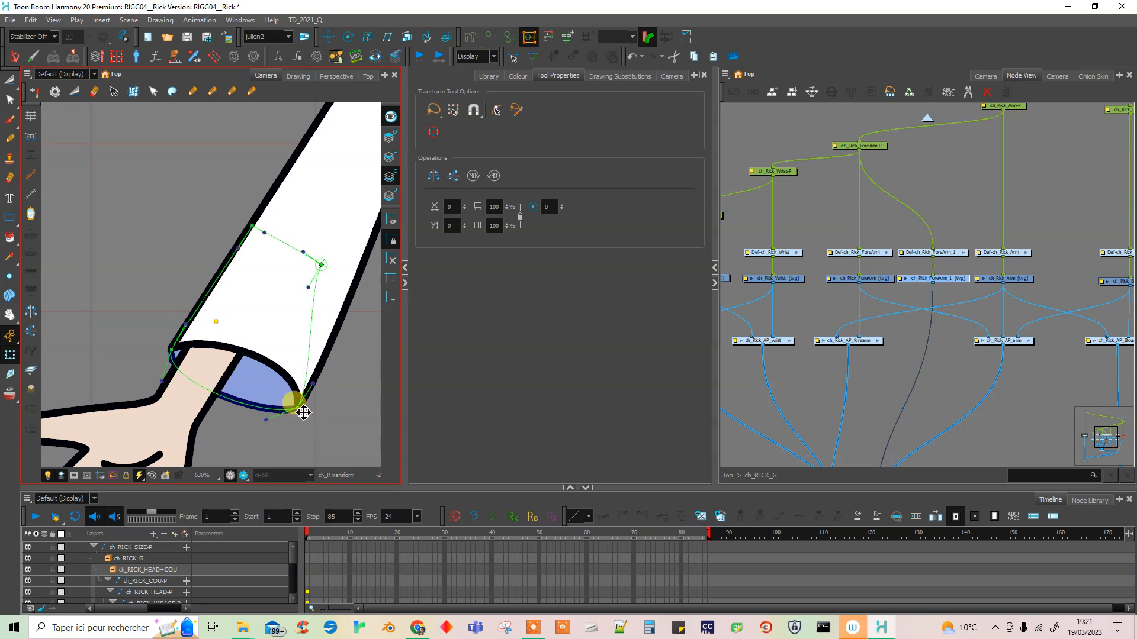
left_click(299, 406)
left_click_drag(298, 409, 303, 435)
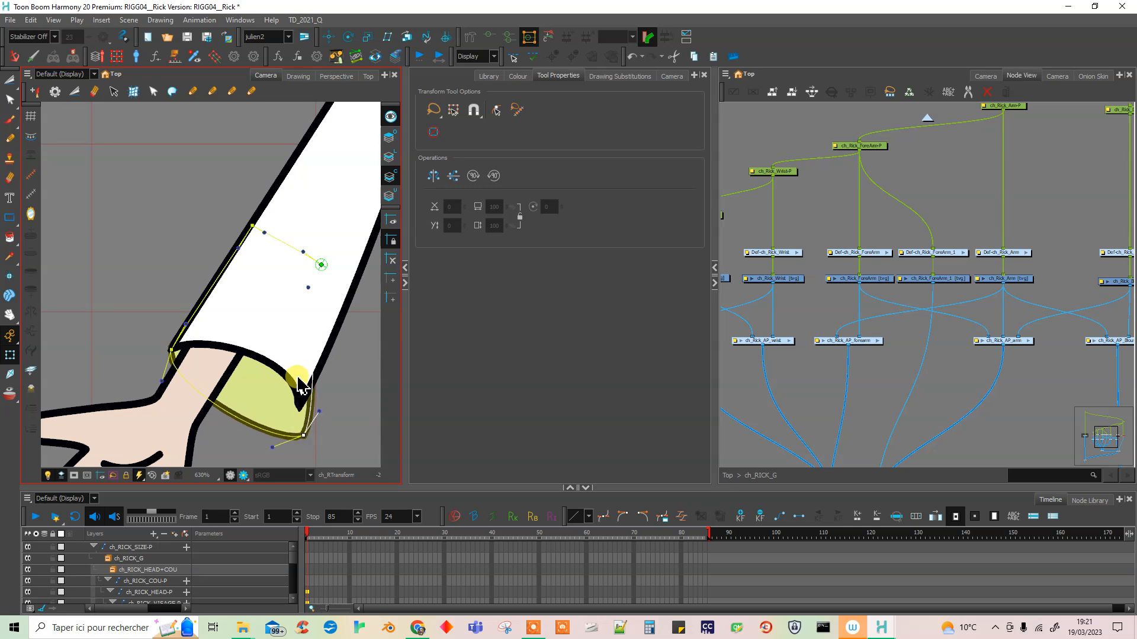
- Show the forearm's envelope controls and nudge its lower outer corner outward toward the inner cuff's edge
left_click(300, 382)
left_click(485, 37)
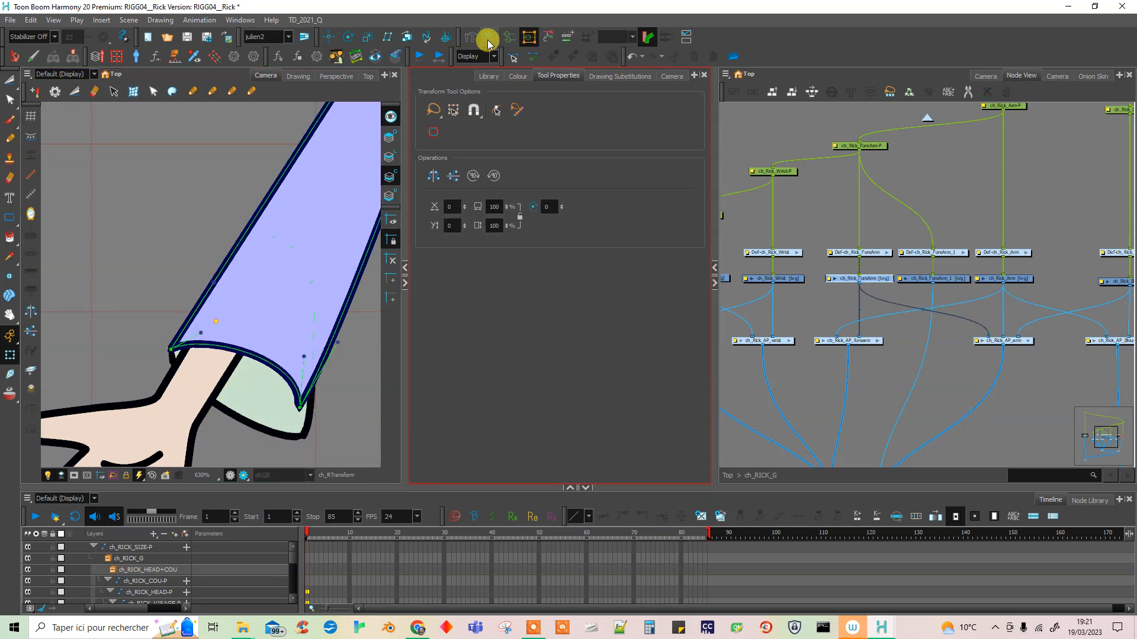
left_click(302, 410)
mouse_move(304, 413)
left_mouse_down()
mouse_move(322, 371)
mouse_move(330, 382)
mouse_move(308, 388)
mouse_move(314, 414)
left_mouse_up()
left_click(304, 437)
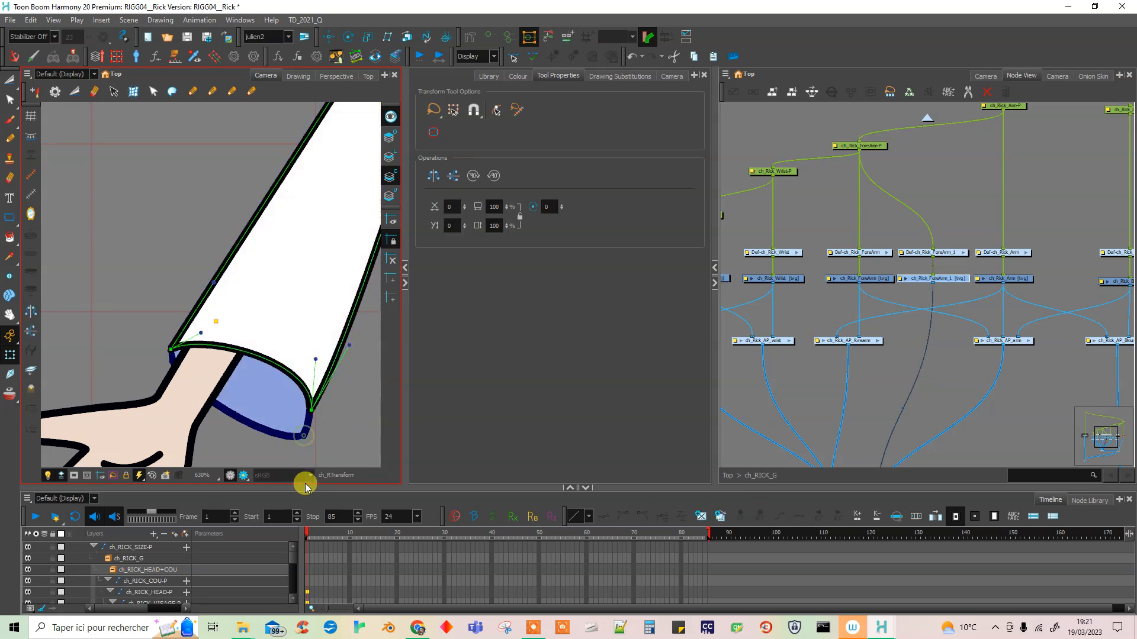
left_click(317, 411)
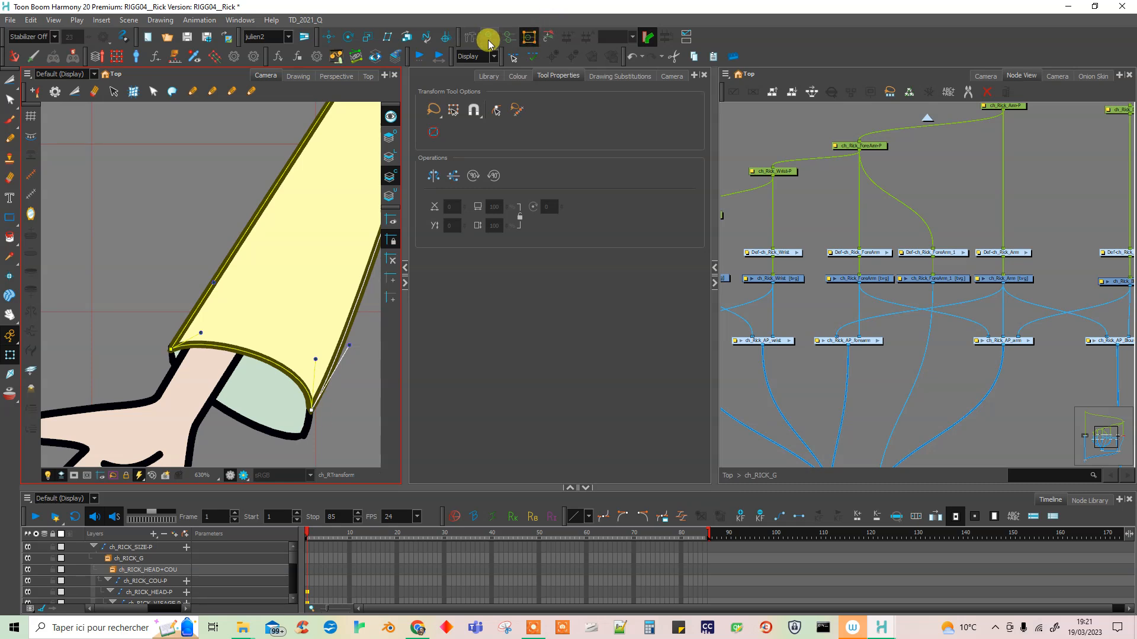
- Reset the forearm's deformed lower corners to their resting envelope shape
left_click(548, 39)
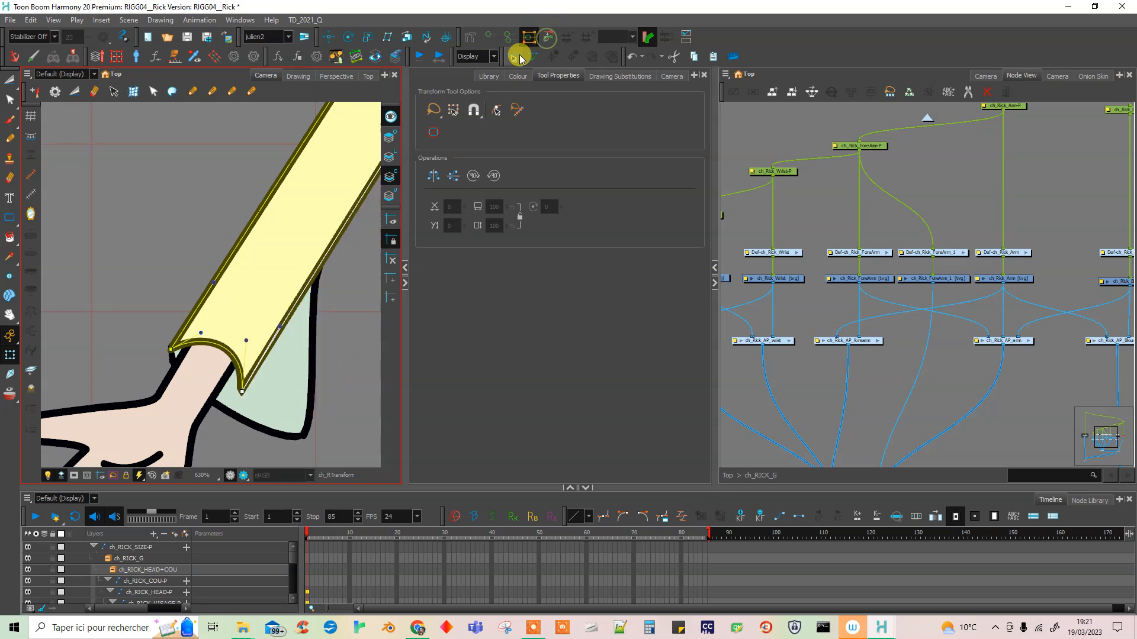
left_click(301, 436)
left_click(171, 349)
left_click(242, 392)
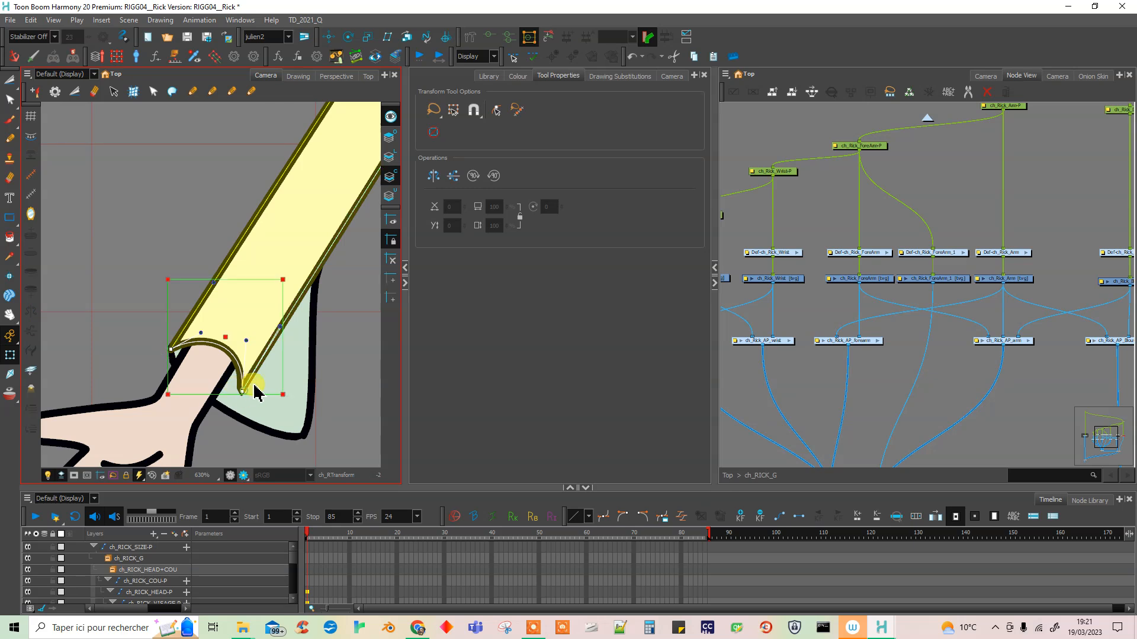
left_click(533, 38)
- Show the inner cuff's envelope controls, reset its lower corners to their resting shape, and save the scene
left_click(302, 439)
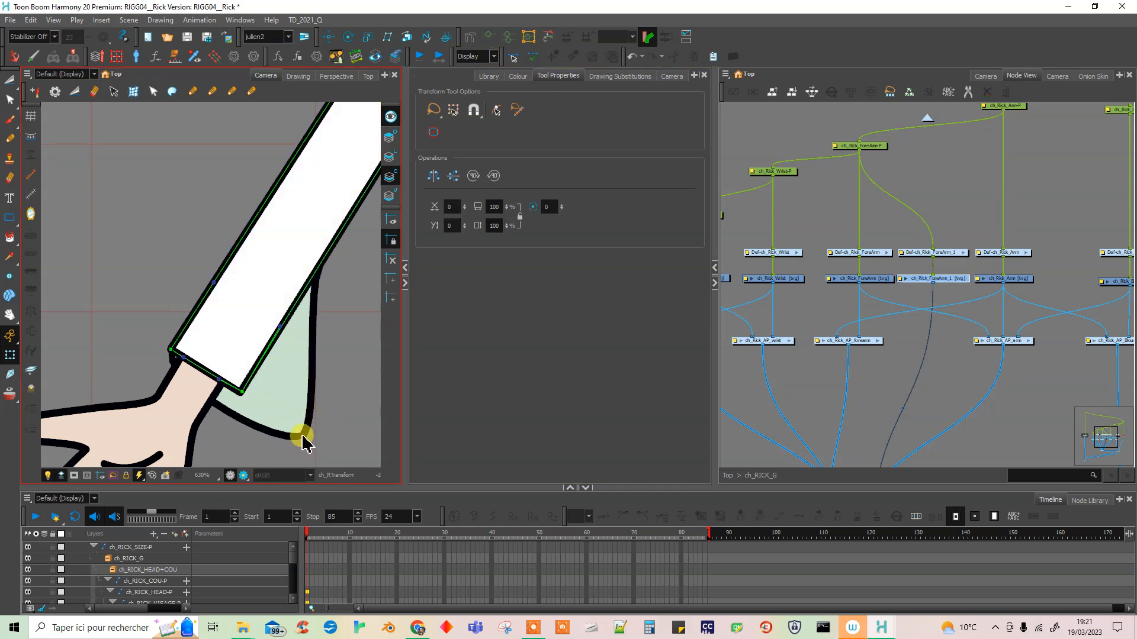
left_click(489, 38)
left_click(171, 349)
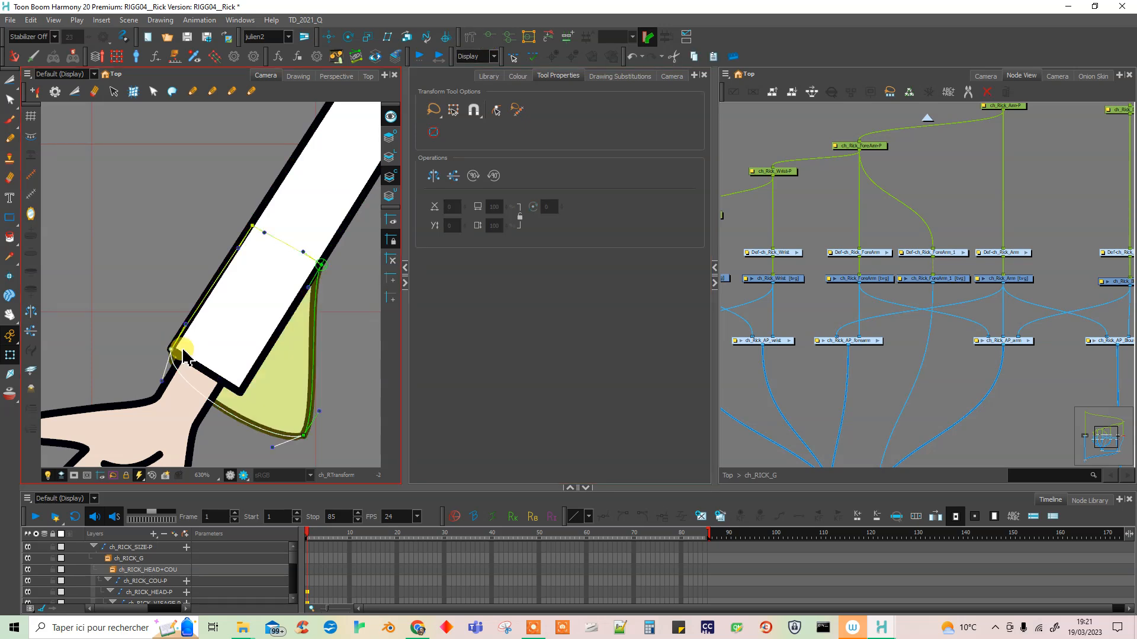
left_click(303, 435)
left_click(544, 29)
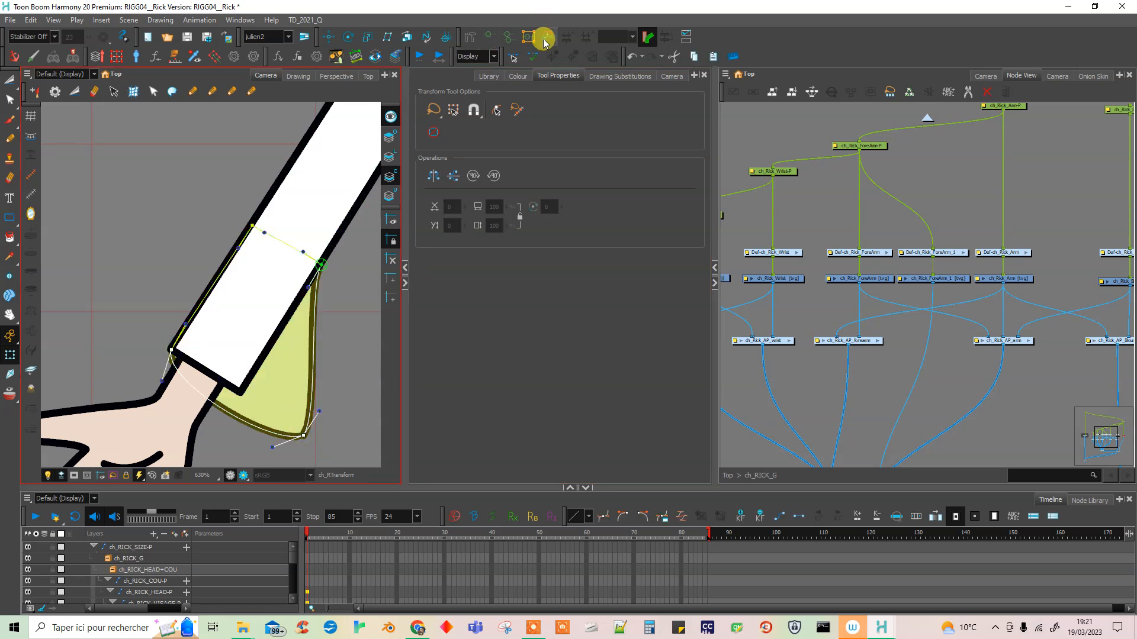
left_click(545, 40)
left_click(304, 388)
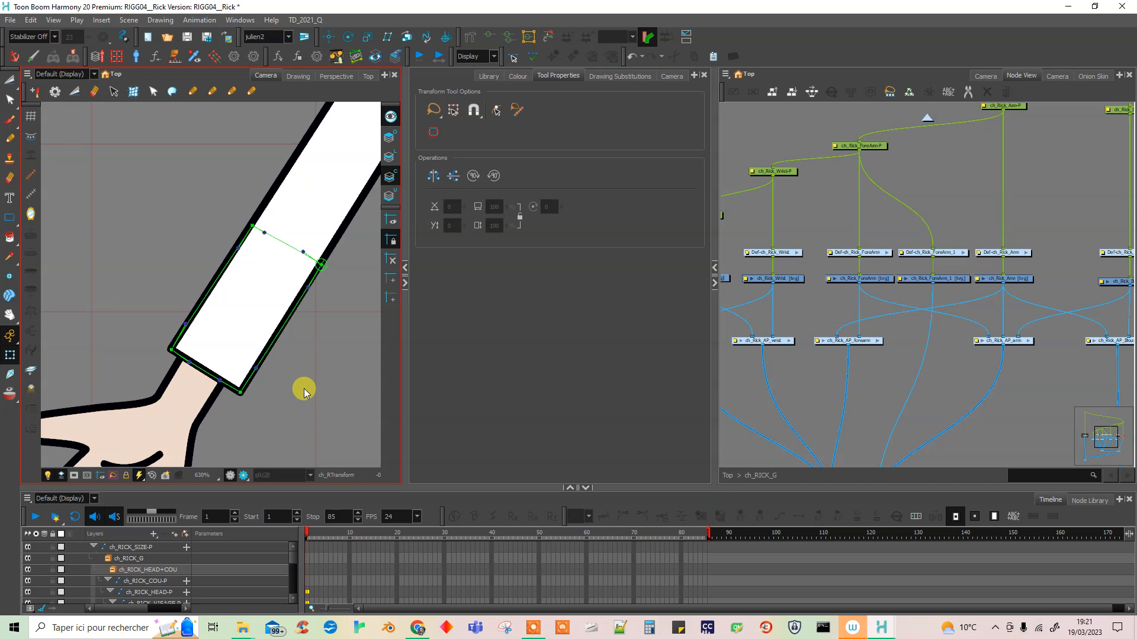
key("ctrl+s")
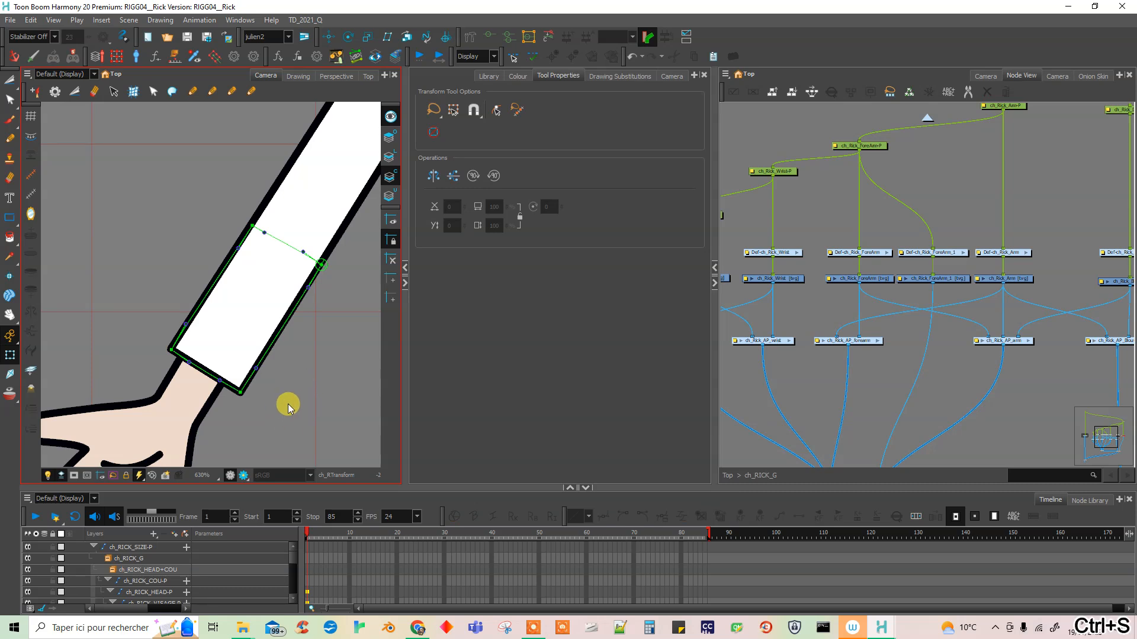
- Show the forearm's envelope controls and locate the curve node of its lower outer corner inside the deformation group
left_click(317, 221)
left_click(313, 392)
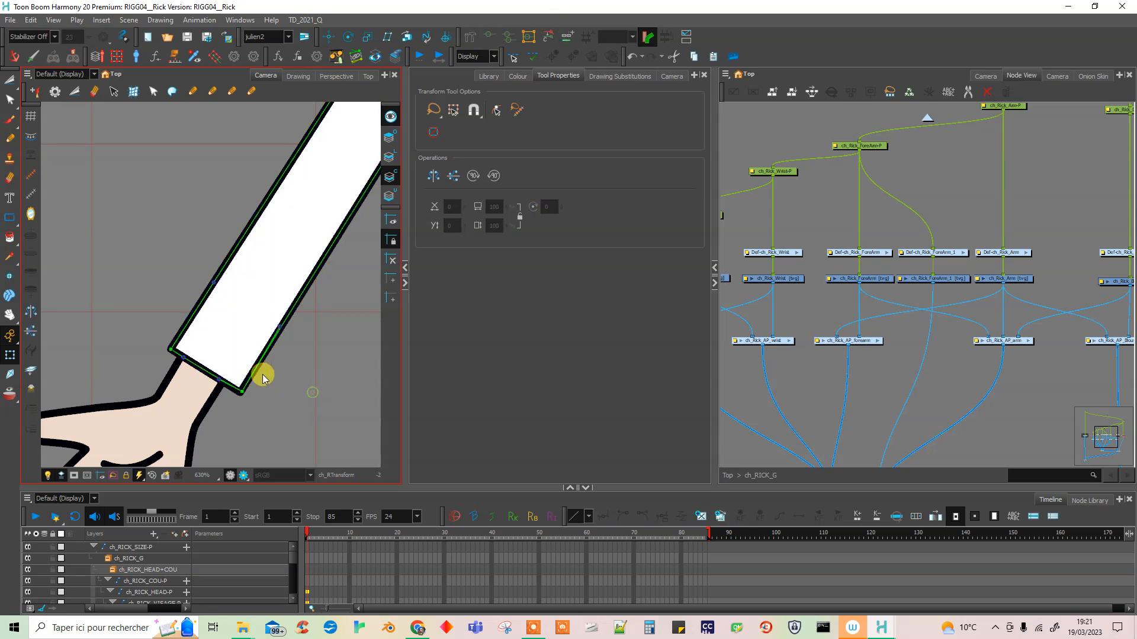
left_click(241, 393)
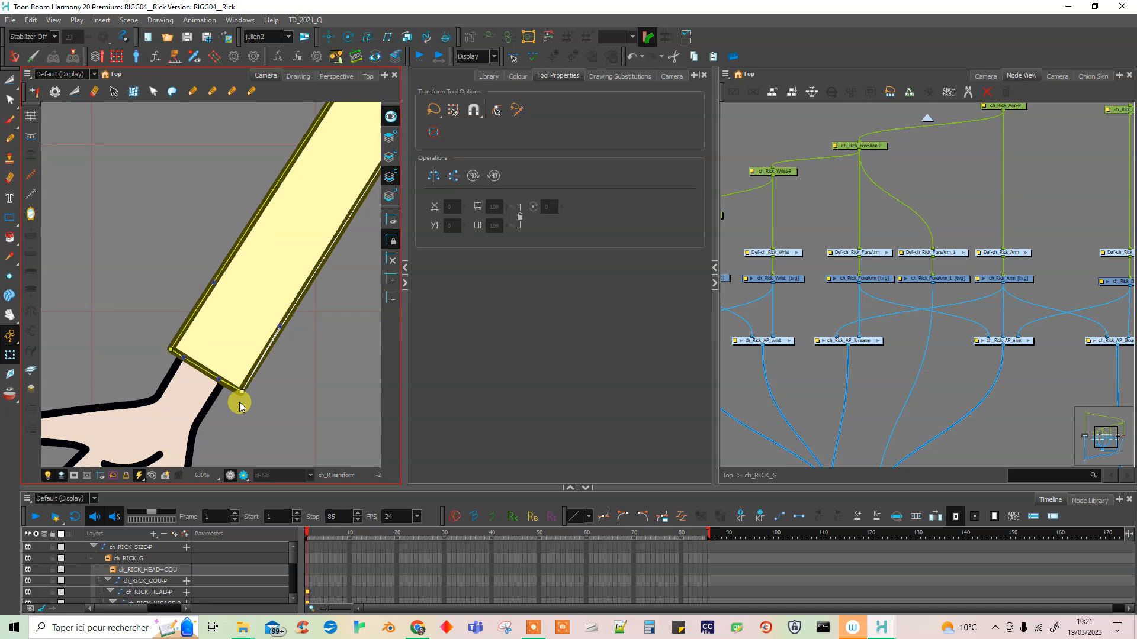
left_click(911, 358)
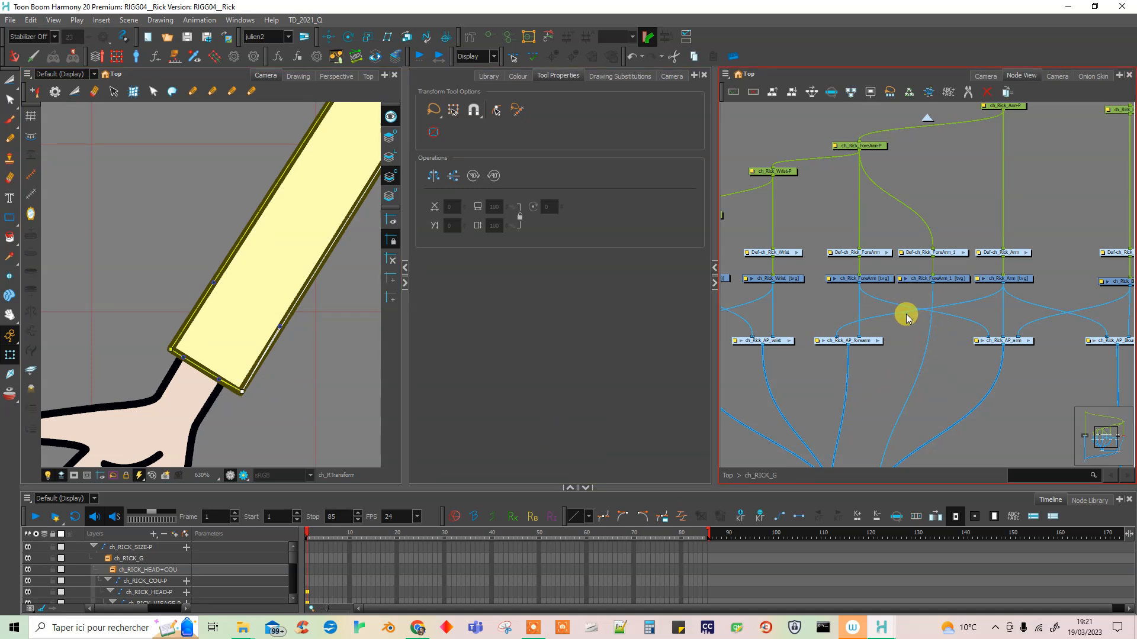
key("o")
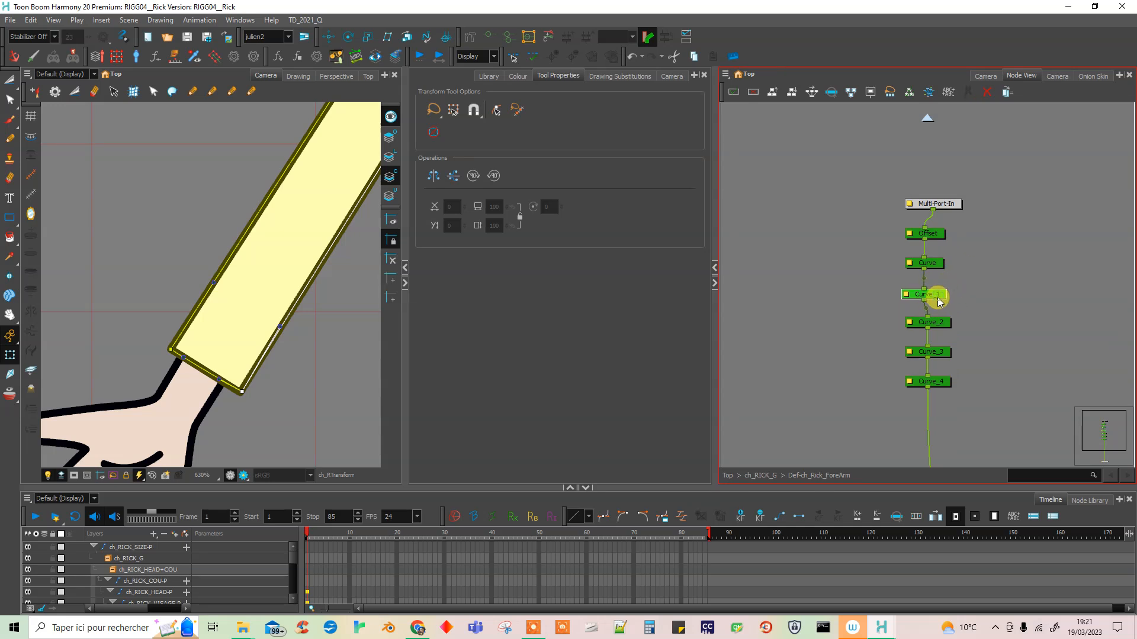
left_click_drag(938, 298, 914, 327)
- Compare the Curve_1 and Curve_2 nodes with the forearm's envelope points to identify the lower outer corner's node
left_click(240, 389)
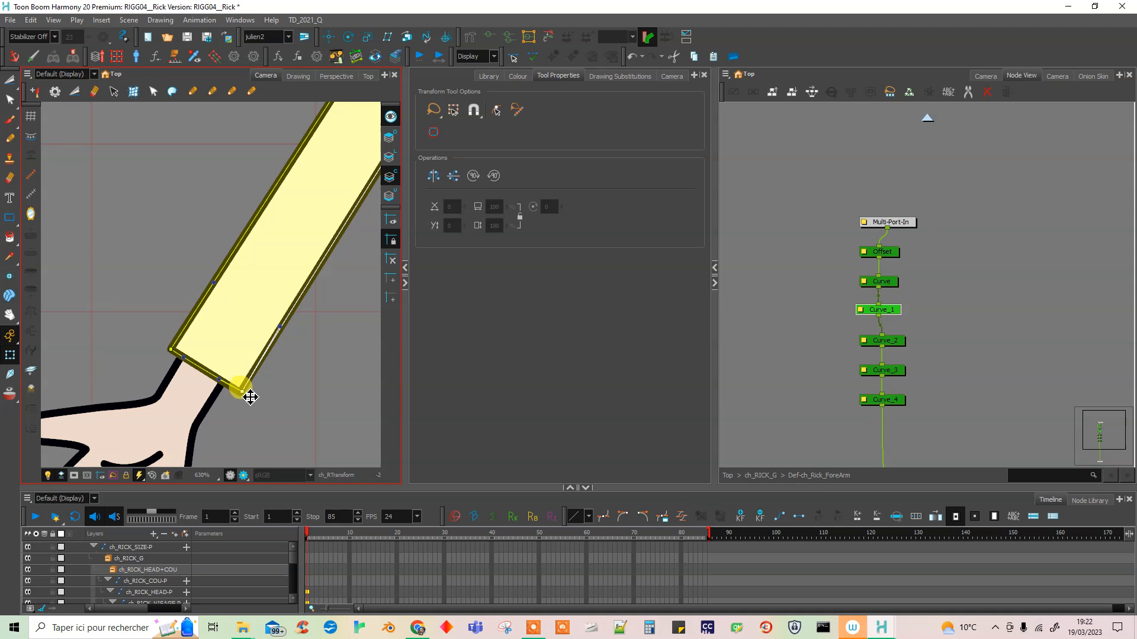
left_click_drag(289, 391, 200, 447)
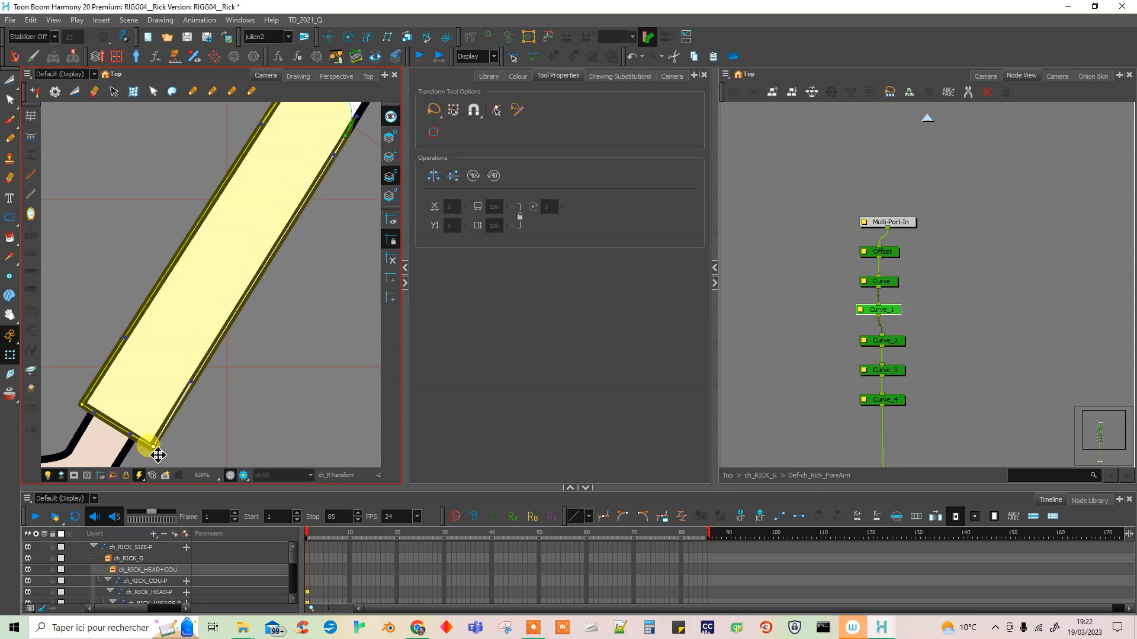
left_click(891, 342)
left_click(892, 344)
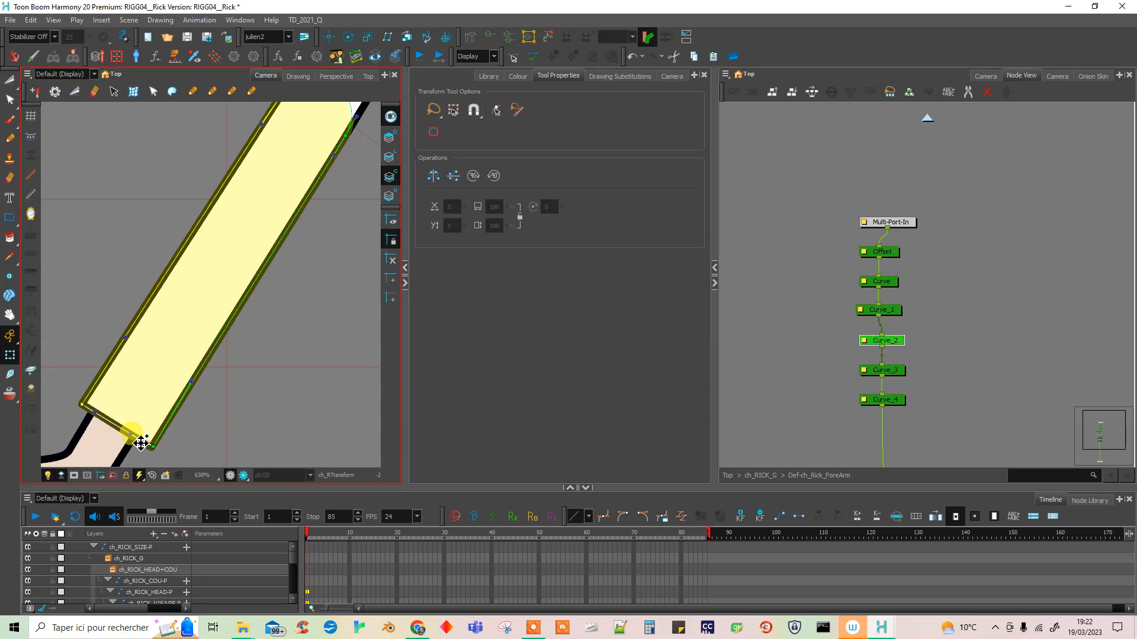
left_click(889, 309)
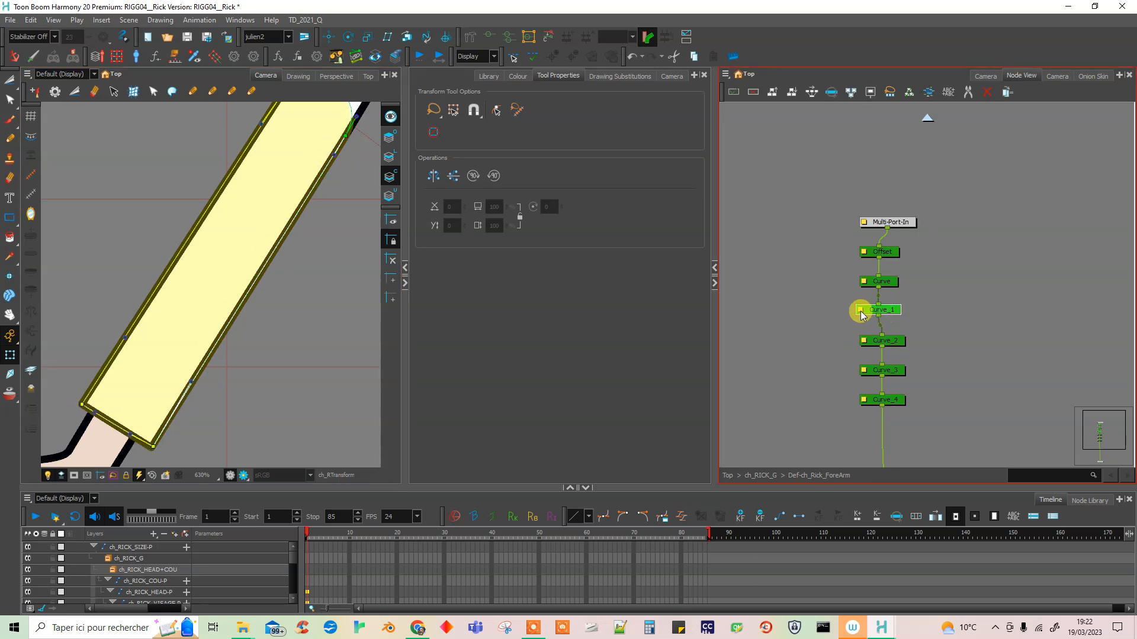
- Open the layer properties of the forearm's Curve_1 node and enlarge the window to fit all its parameters
double_click(863, 310)
left_click_drag(675, 259, 605, 105)
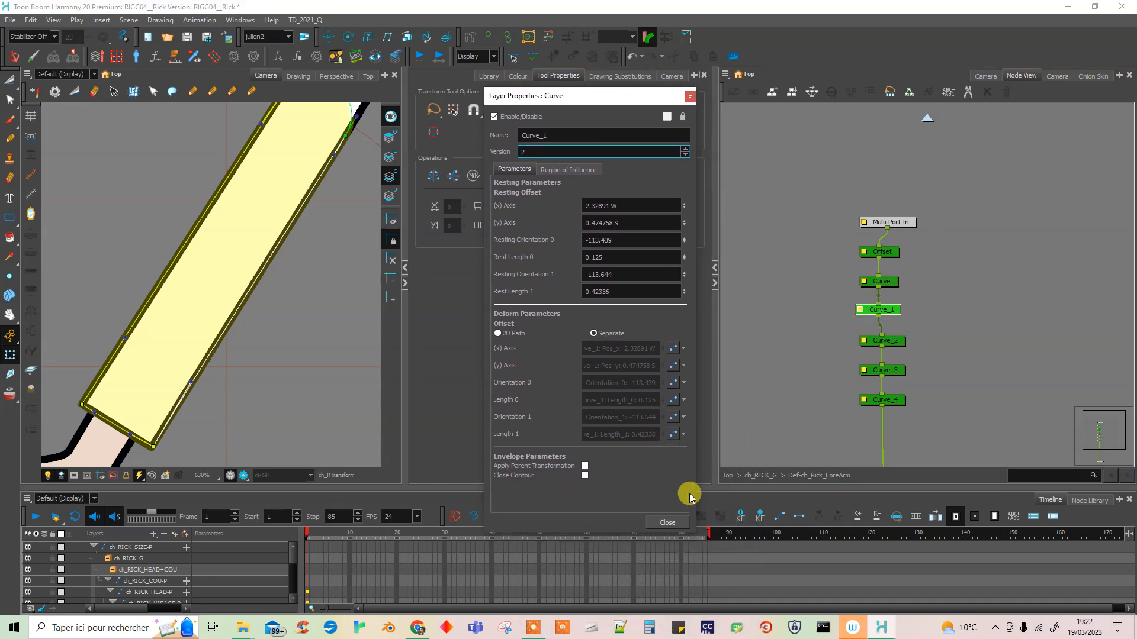
left_click_drag(693, 532, 721, 594)
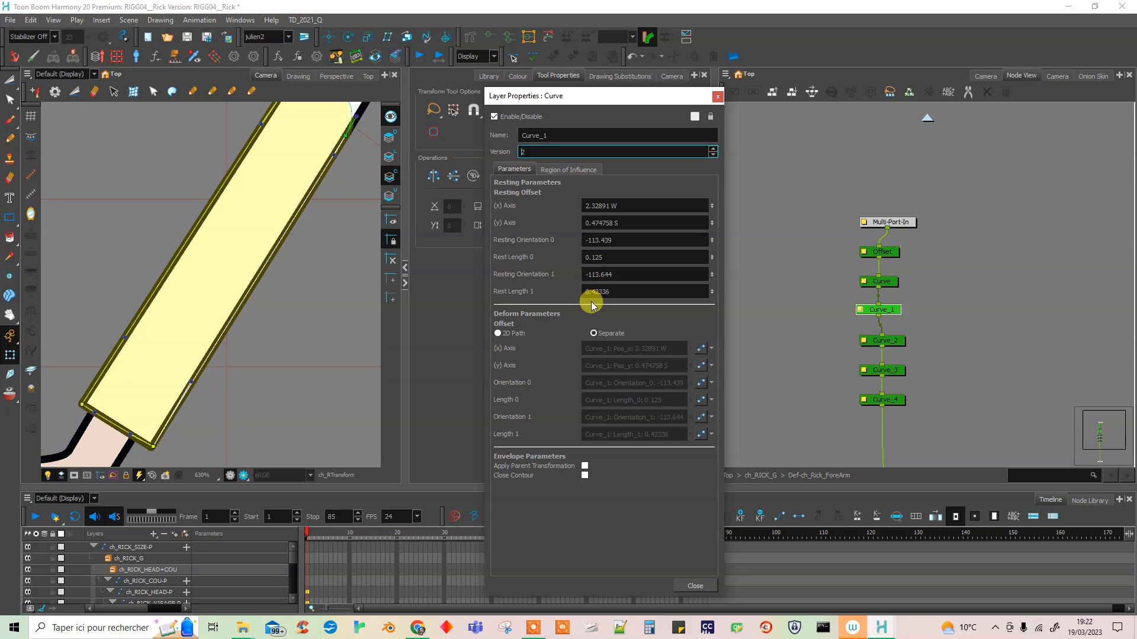
- Try a resting X offset of 0.2 E on the forearm's Curve_1 node and undo it
left_click(820, 412)
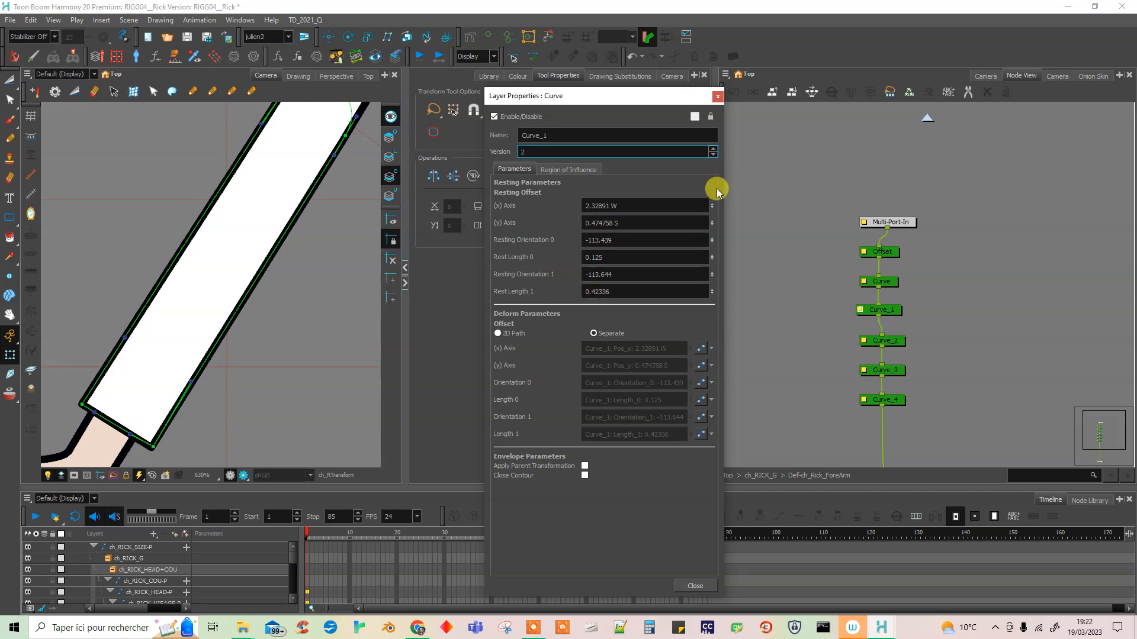
left_click_drag(711, 208, 720, 161)
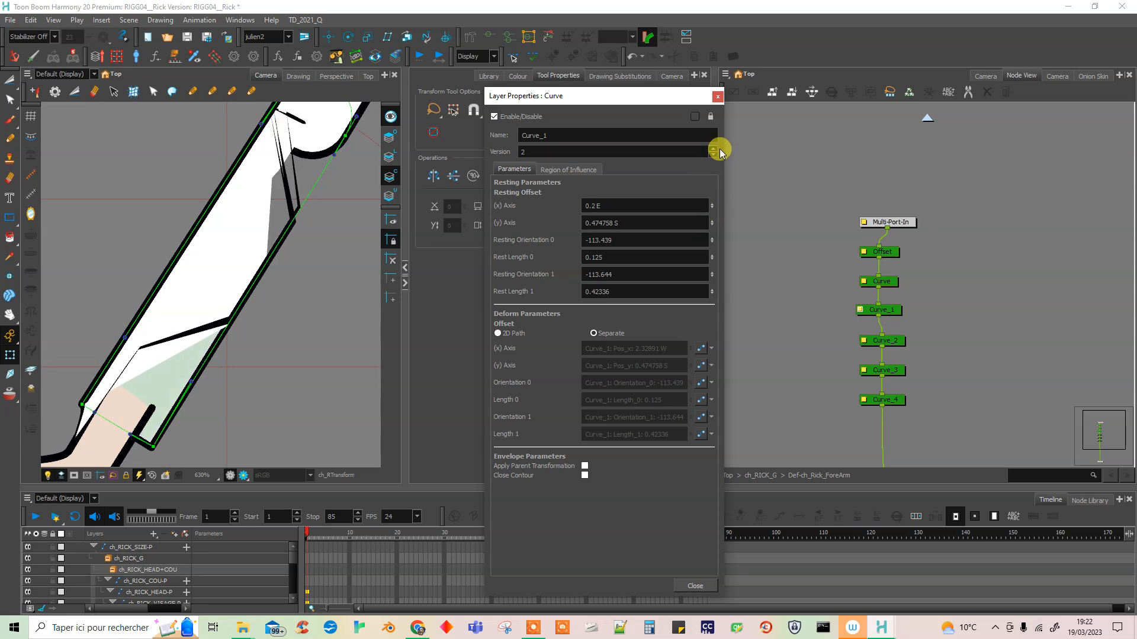
key("ctrl+z")
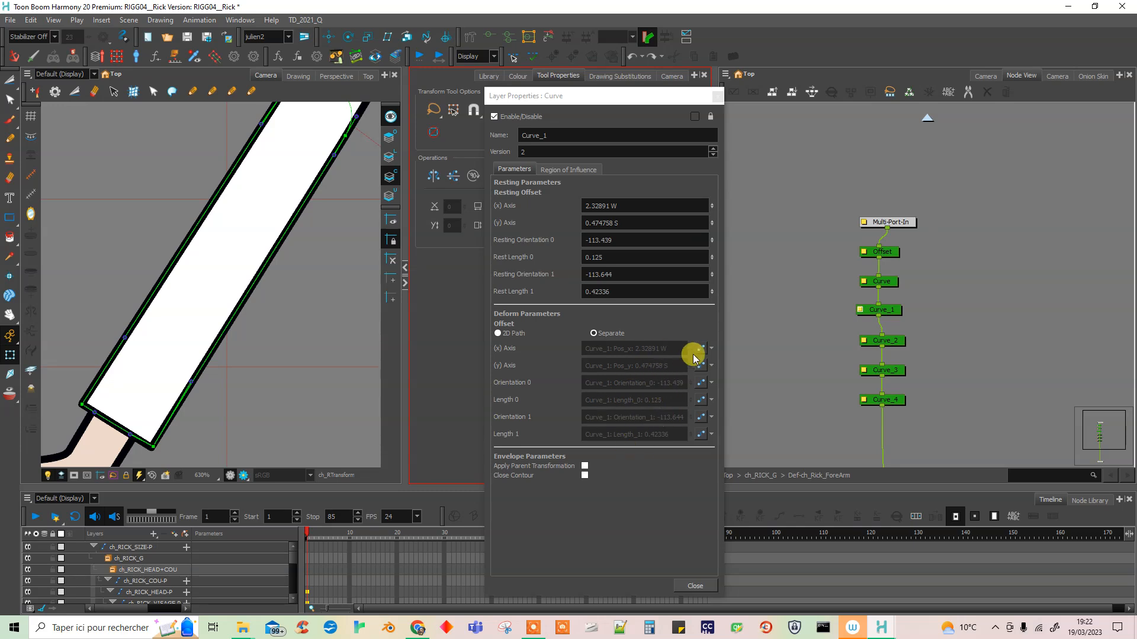
- Switch Curve_1's deform X axis to a local value, try 1.4 W, and undo the offset change
left_click(711, 350)
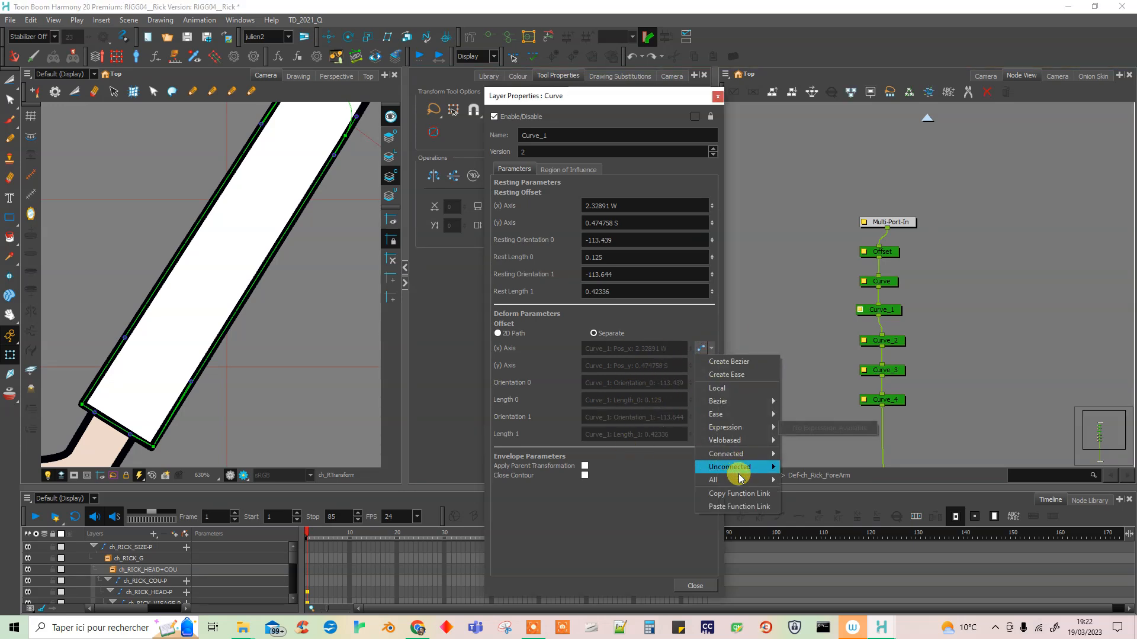
left_click(734, 393)
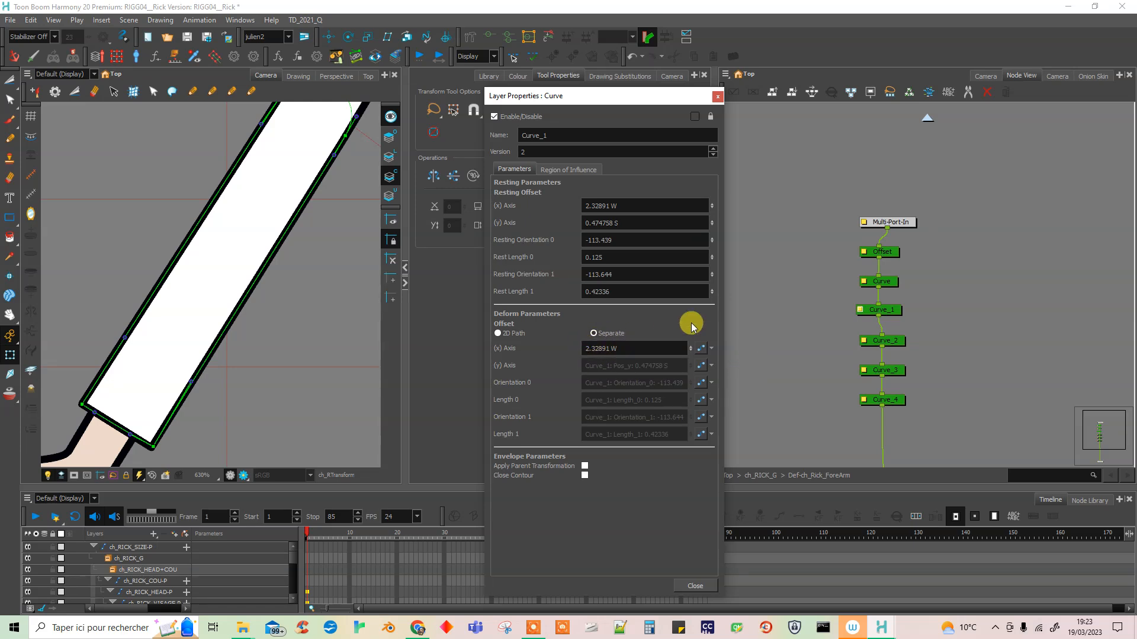
left_click_drag(692, 353, 699, 328)
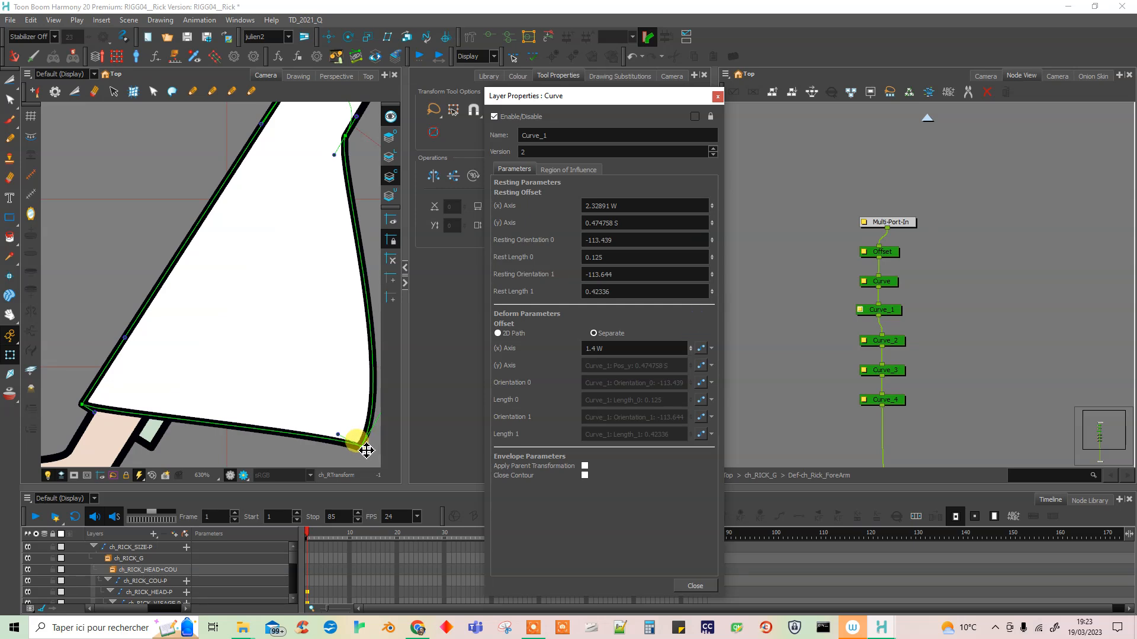
key("ctrl+z")
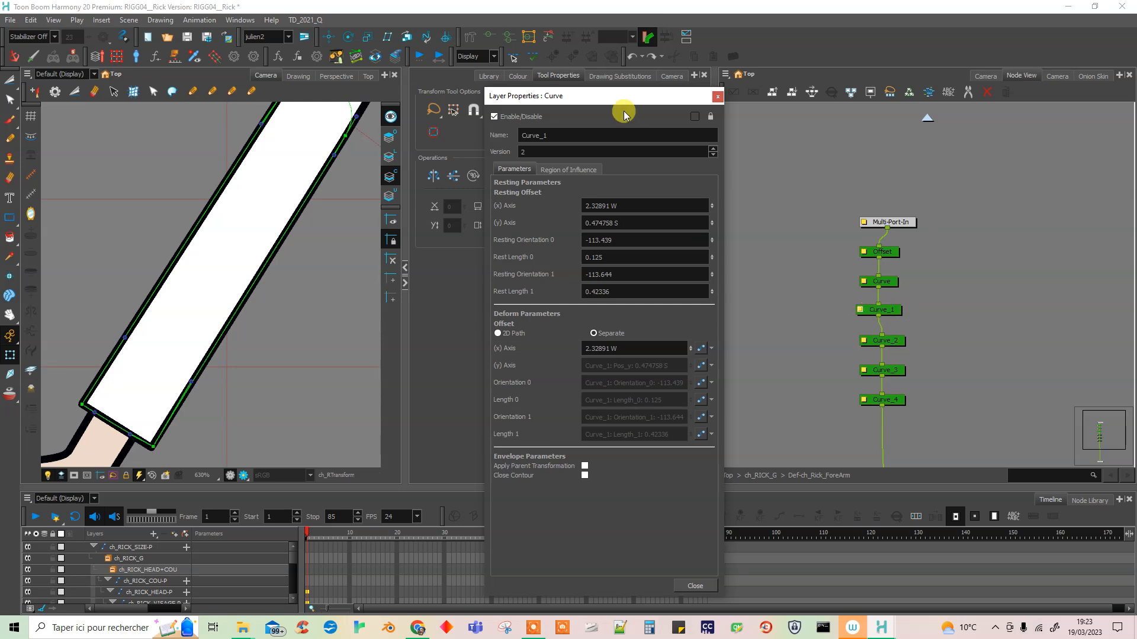
- Move the Curve_1 properties window aside and pull the forearm's lower outer corner up to expose the inner cuff
left_click_drag(582, 100, 503, 63)
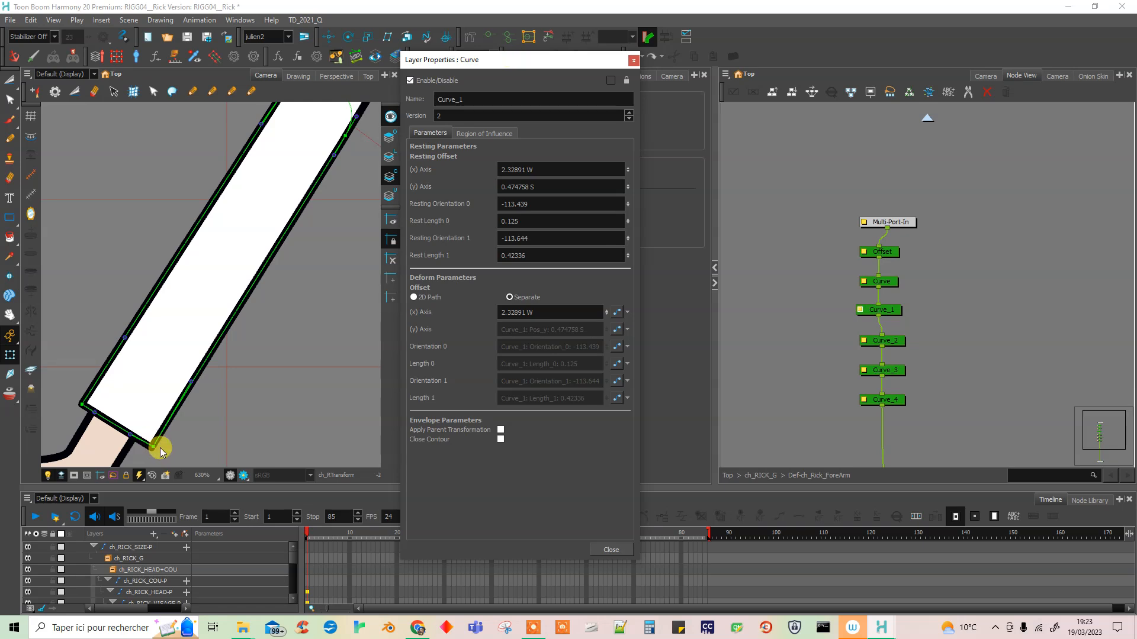
left_click(159, 450)
mouse_move(160, 450)
left_mouse_down()
mouse_move(163, 438)
mouse_move(161, 453)
left_mouse_up()
- Find the inner cuff's lower outer corner node and open its layer properties beside those of Curve_1
left_click(153, 439)
left_click(491, 41)
left_click(152, 443)
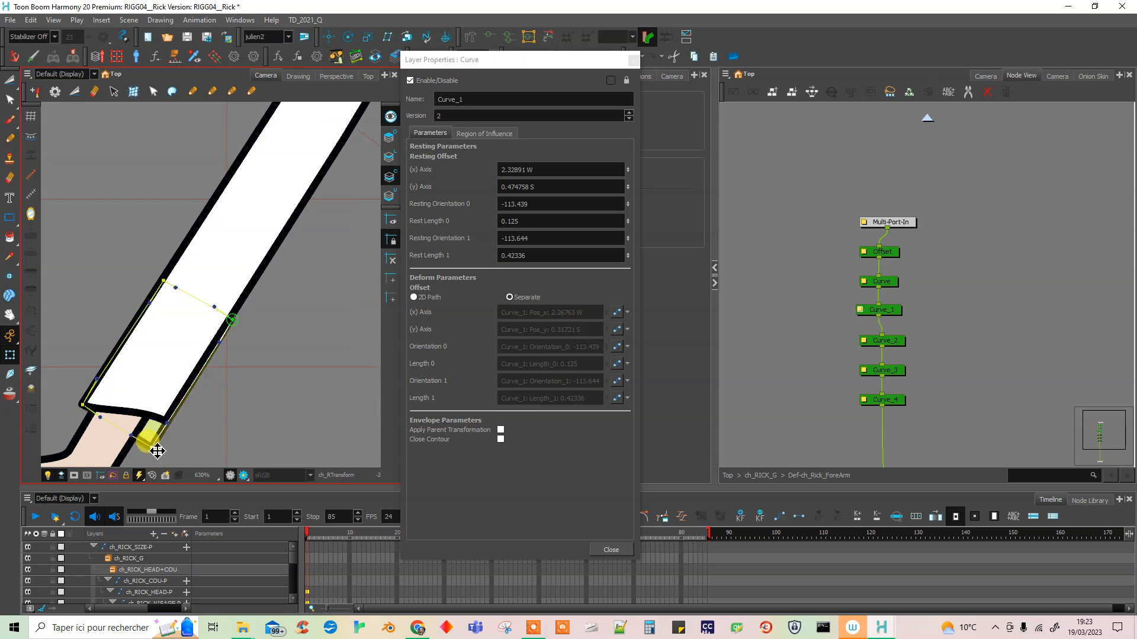
key("o")
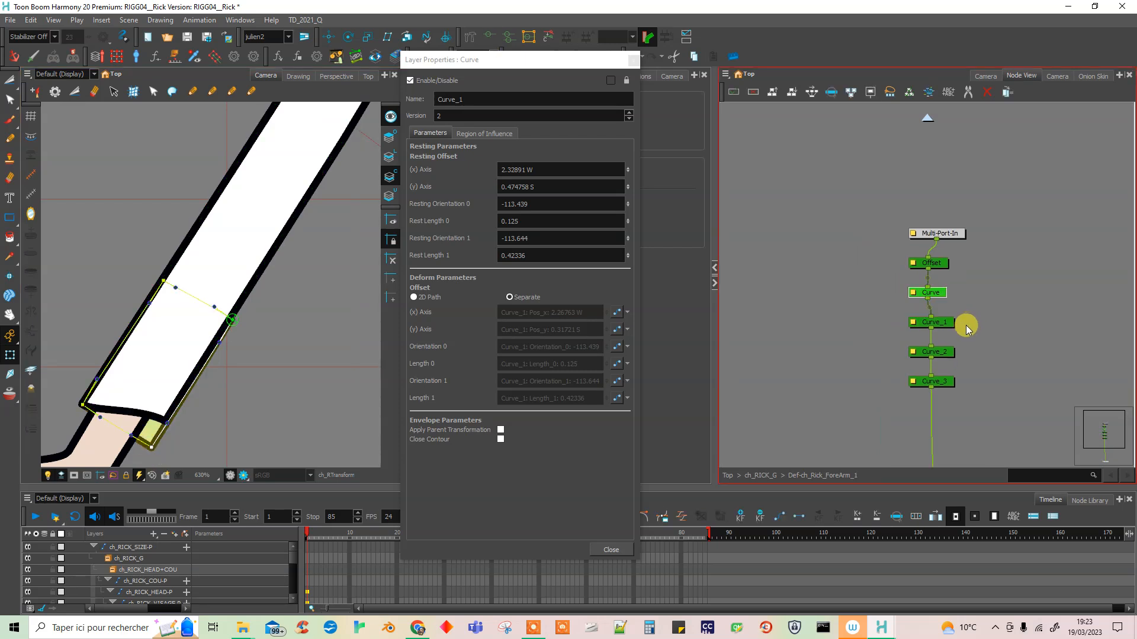
double_click(931, 293)
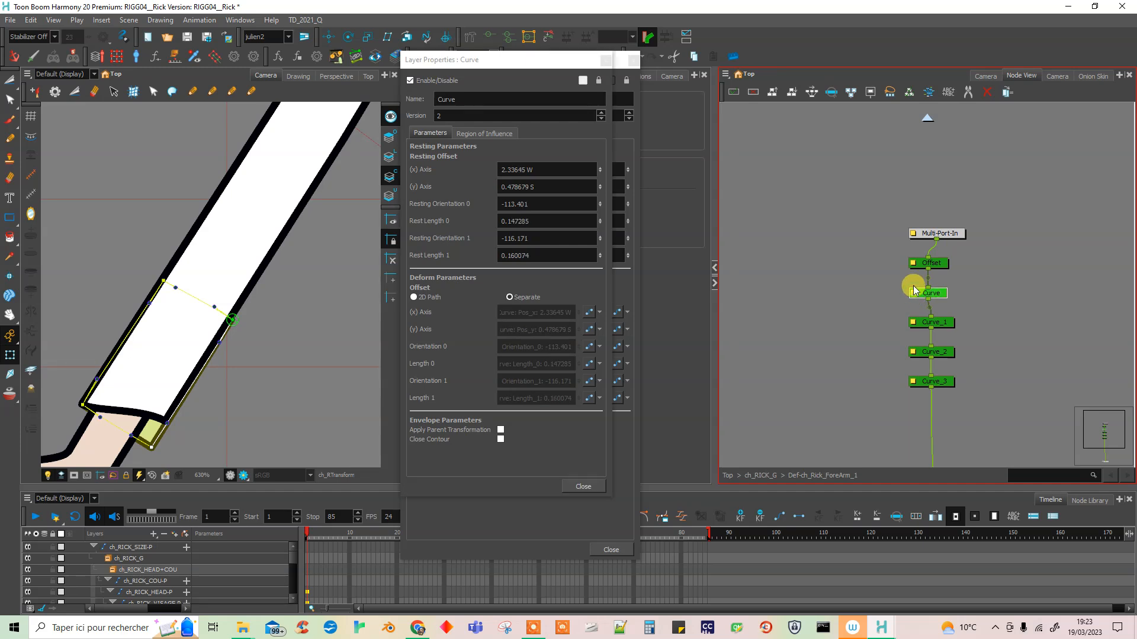
left_click_drag(573, 74, 787, 75)
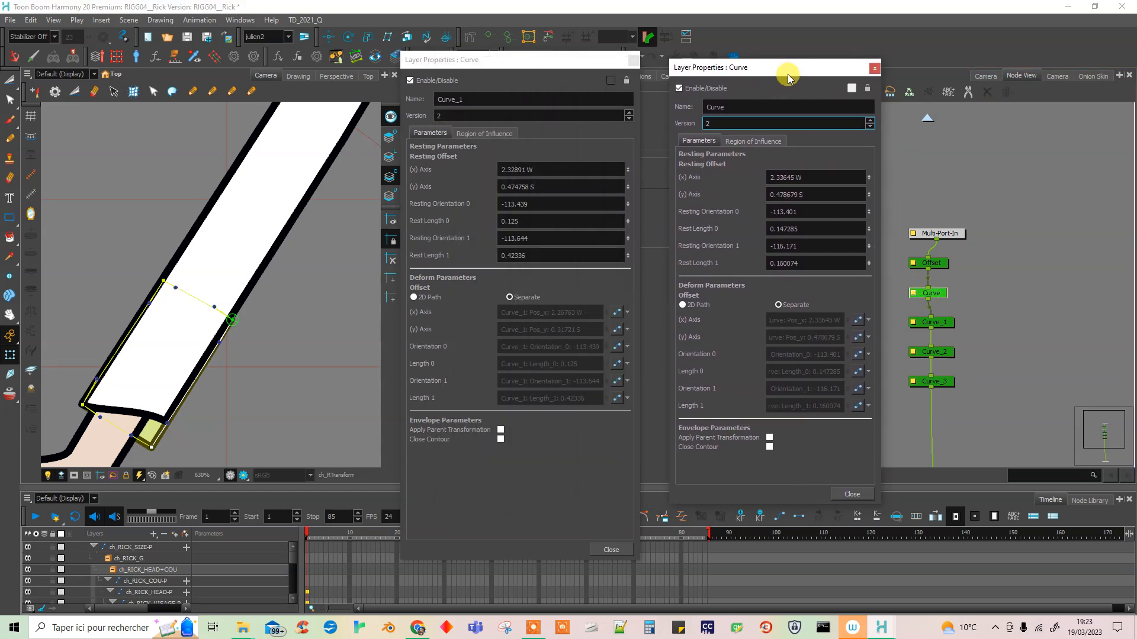
- Show the forearm's envelope controls and reset its lower outer corner to the resting position
left_click(157, 402)
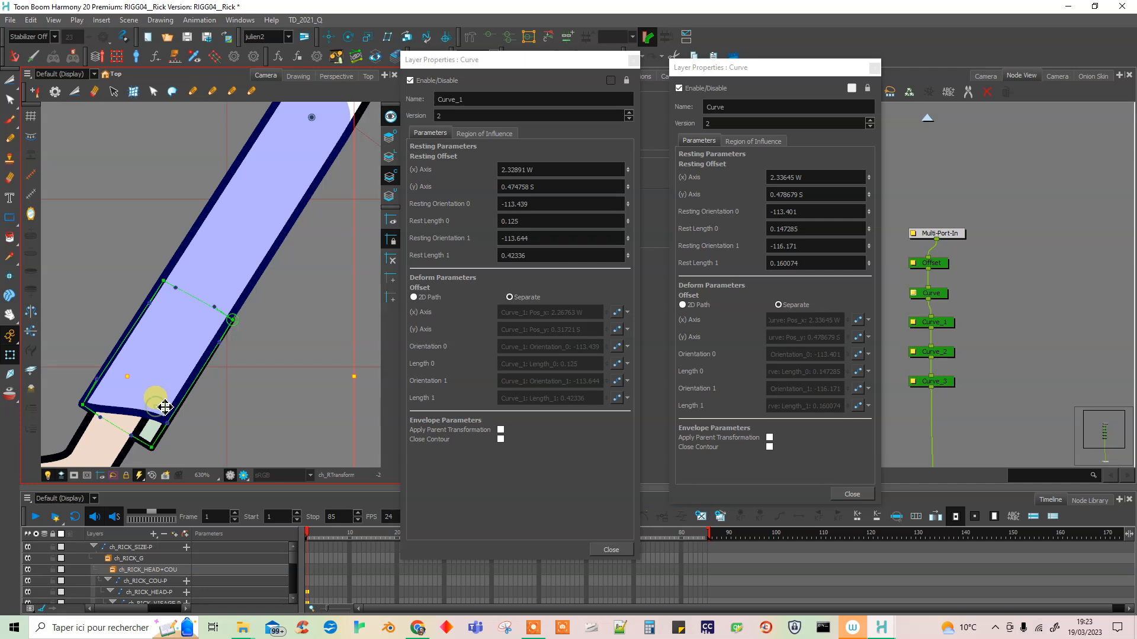
left_click(490, 36)
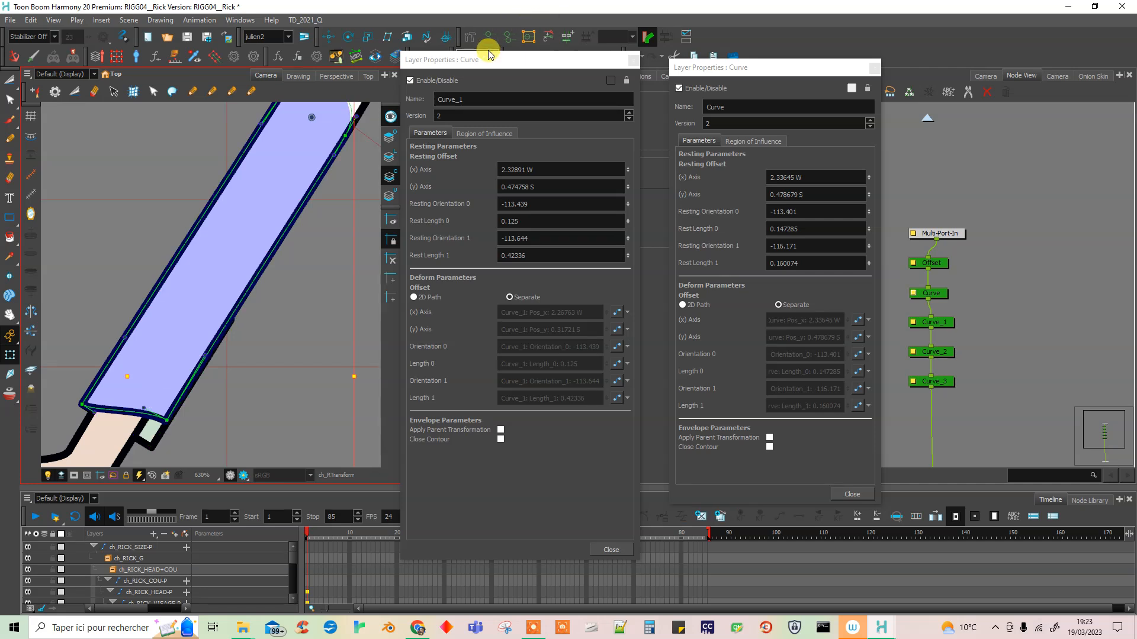
left_click(166, 419)
left_click(548, 36)
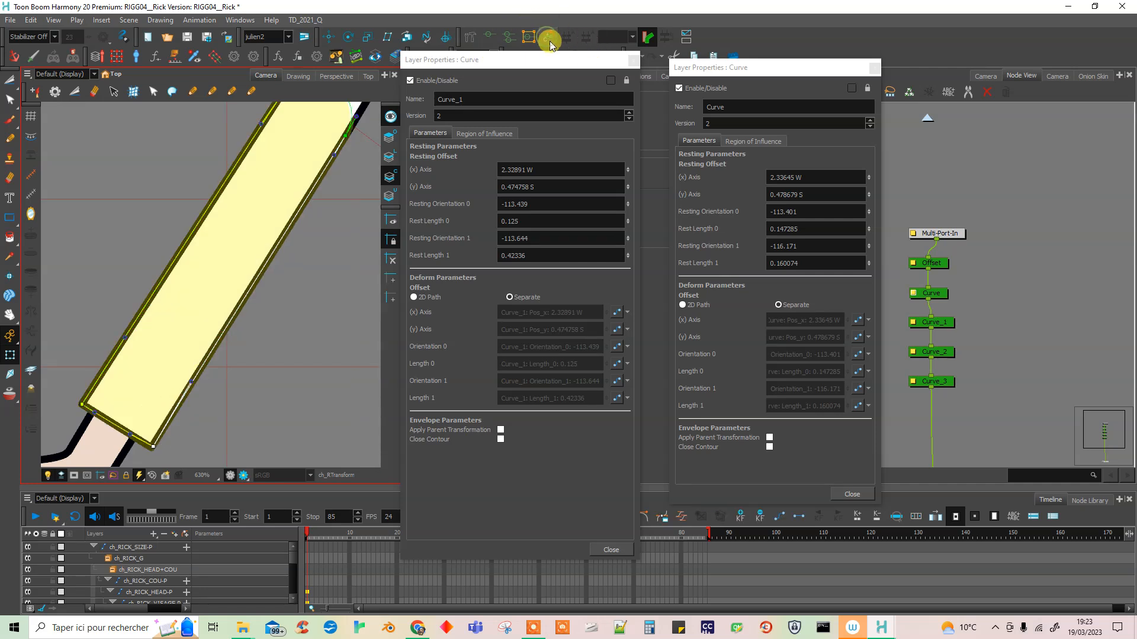
- Copy the function link of Curve_1's deform X axis onto the inner cuff's Curve node and widen that node's properties window
left_click_drag(779, 72, 765, 86)
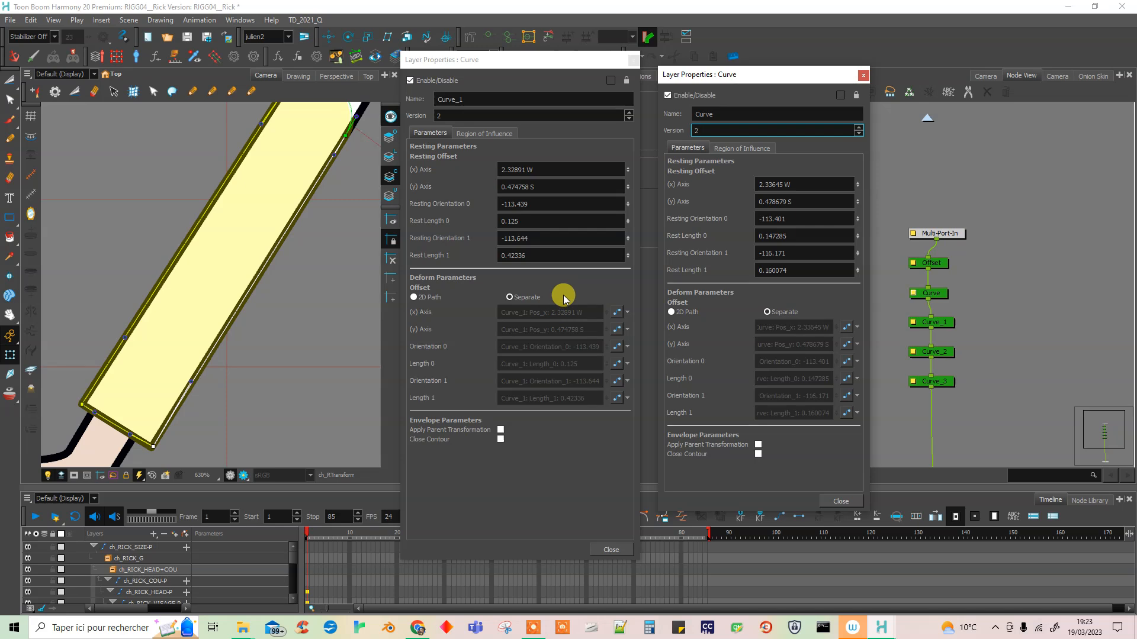
left_click(627, 314)
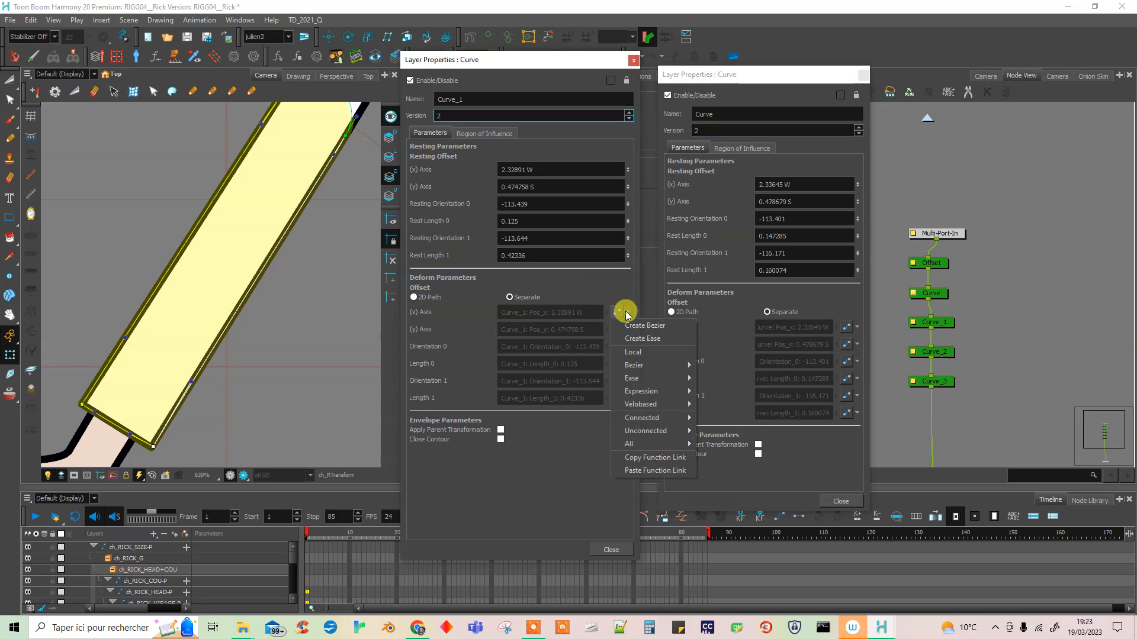
left_click(658, 328)
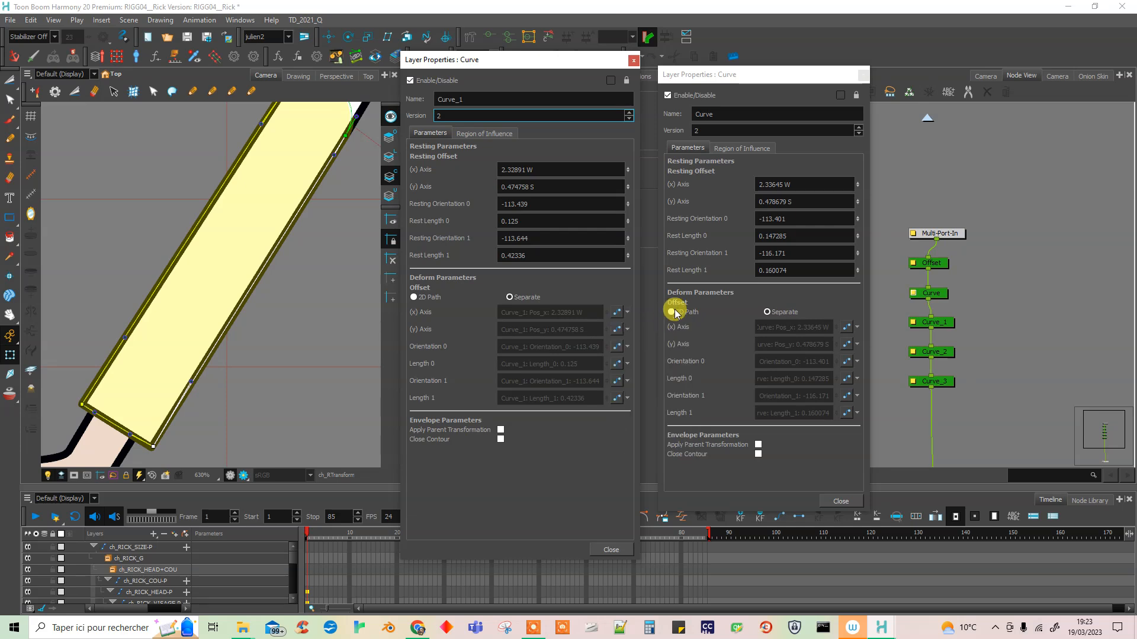
left_click(617, 312)
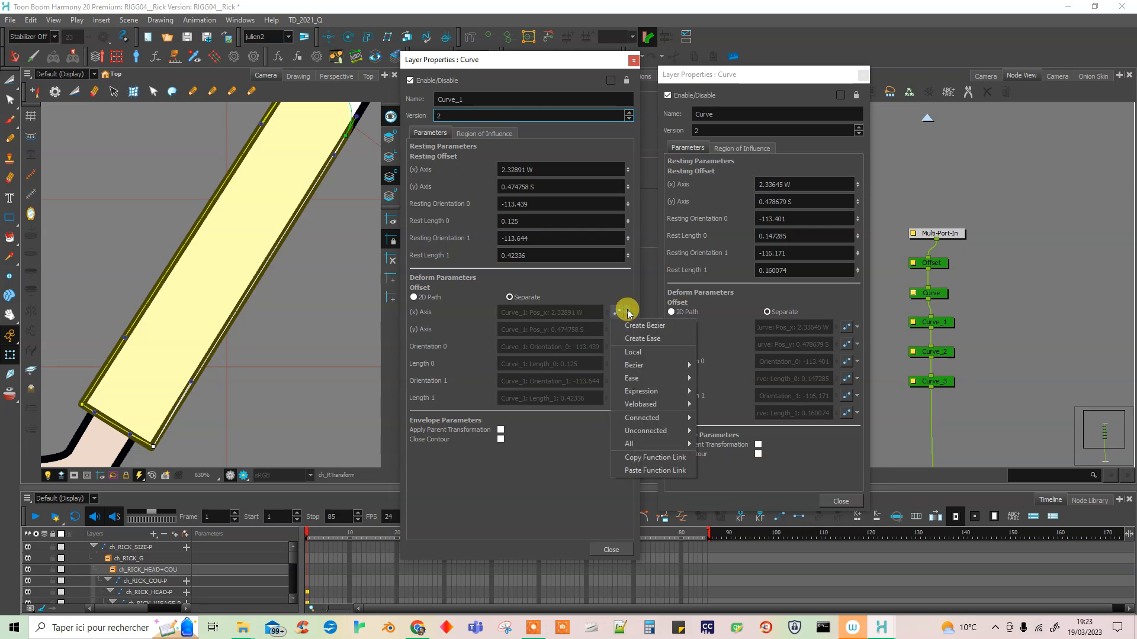
left_click(672, 459)
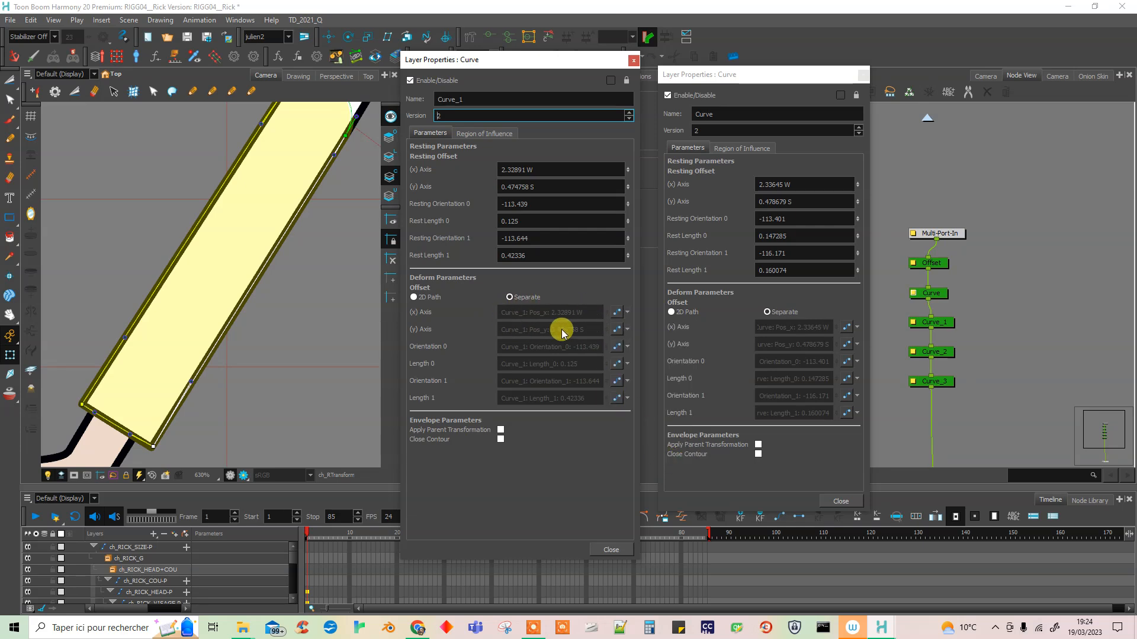
left_click(857, 329)
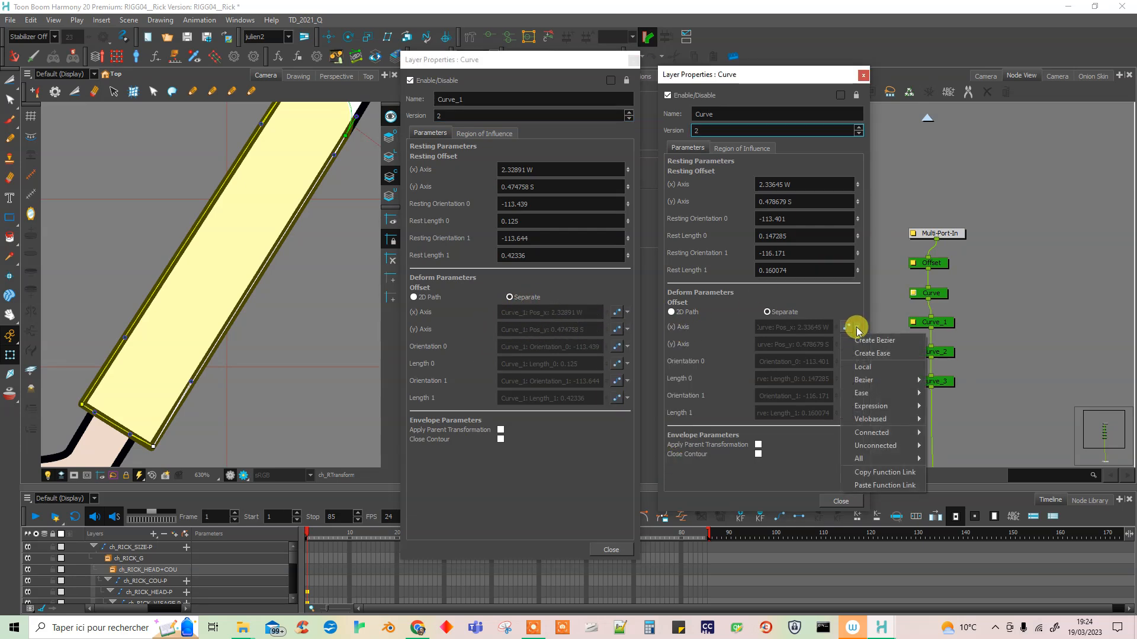
left_click(897, 487)
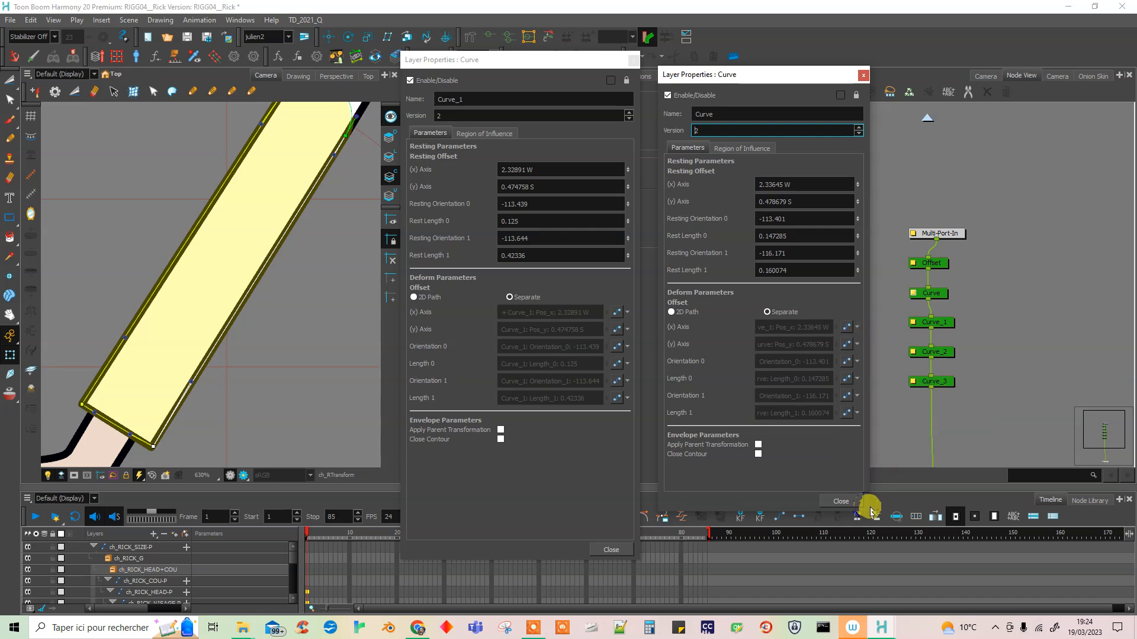
left_click_drag(868, 490, 956, 491)
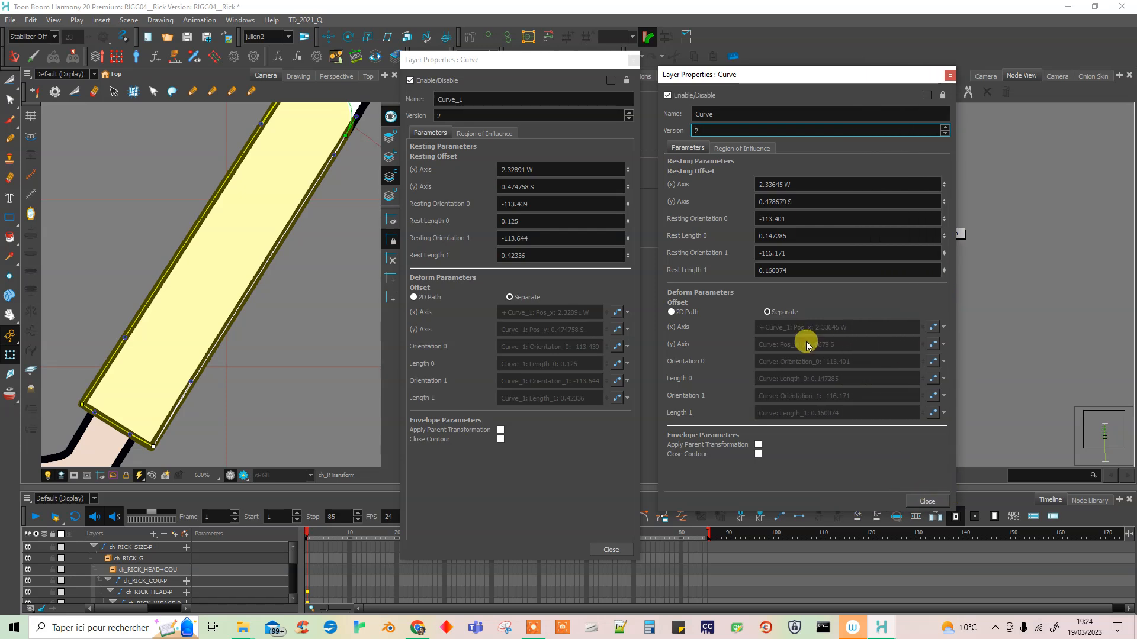
- Copy the function link of Curve_1's deform Y axis onto the Y axis of the inner cuff's Curve node
left_click(457, 98)
left_click(628, 329)
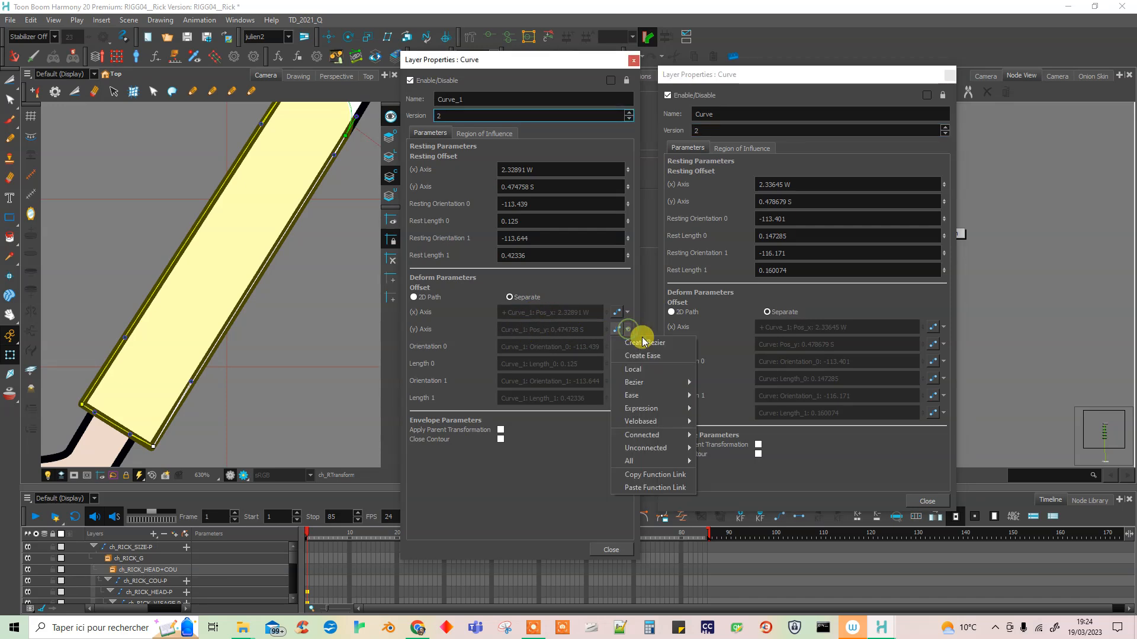
left_click(648, 357)
left_click(628, 329)
left_click(660, 345)
left_click(628, 329)
left_click(663, 473)
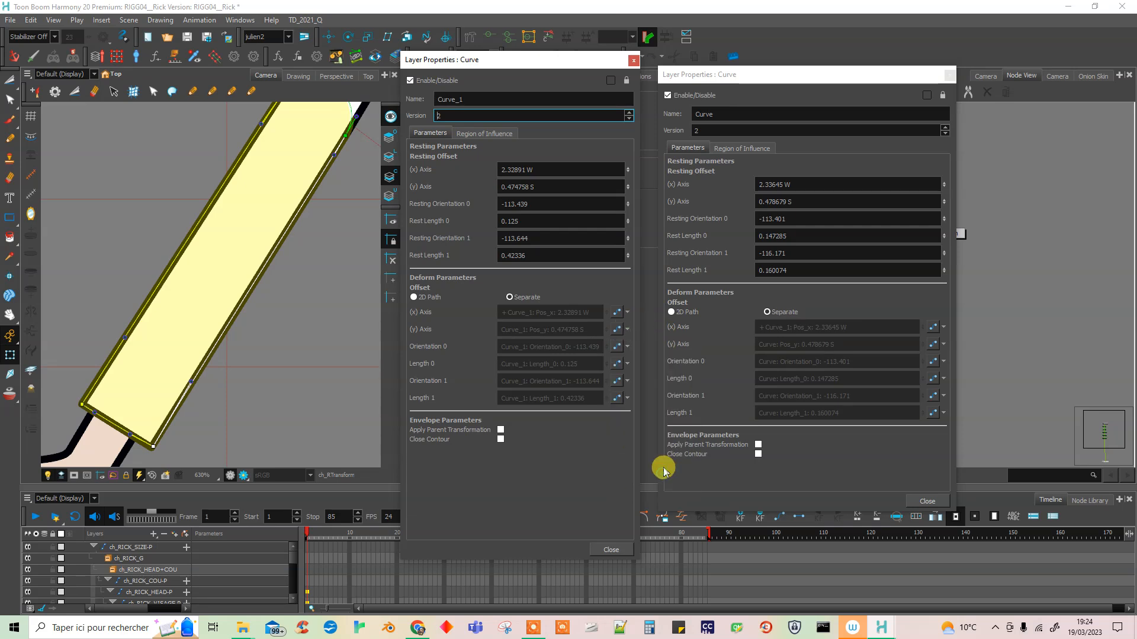
left_click(943, 344)
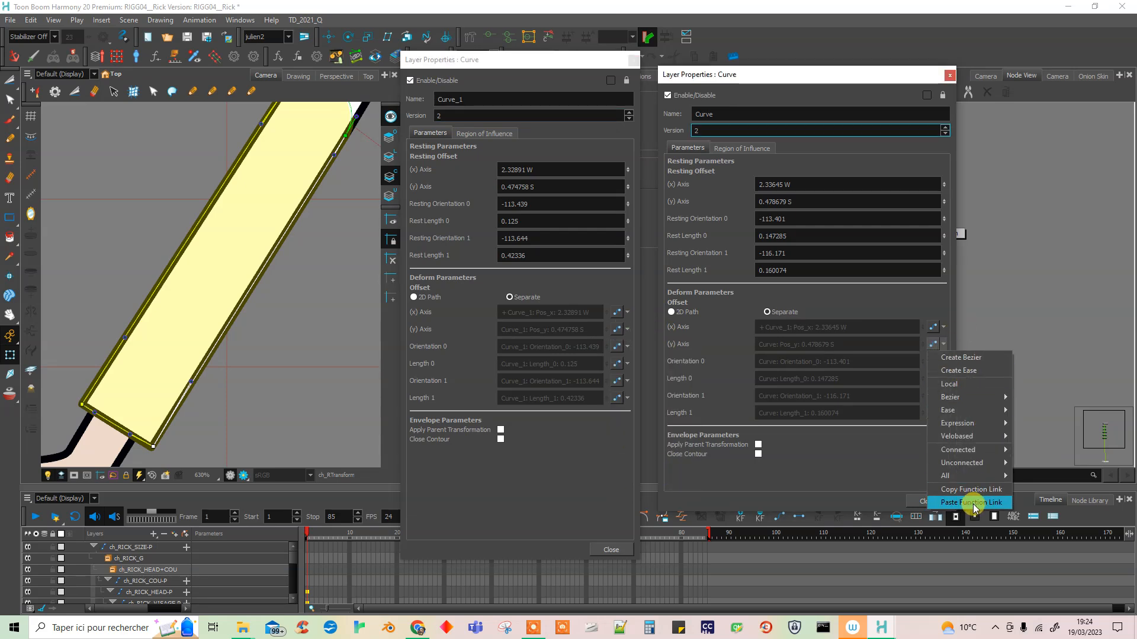
left_click(973, 504)
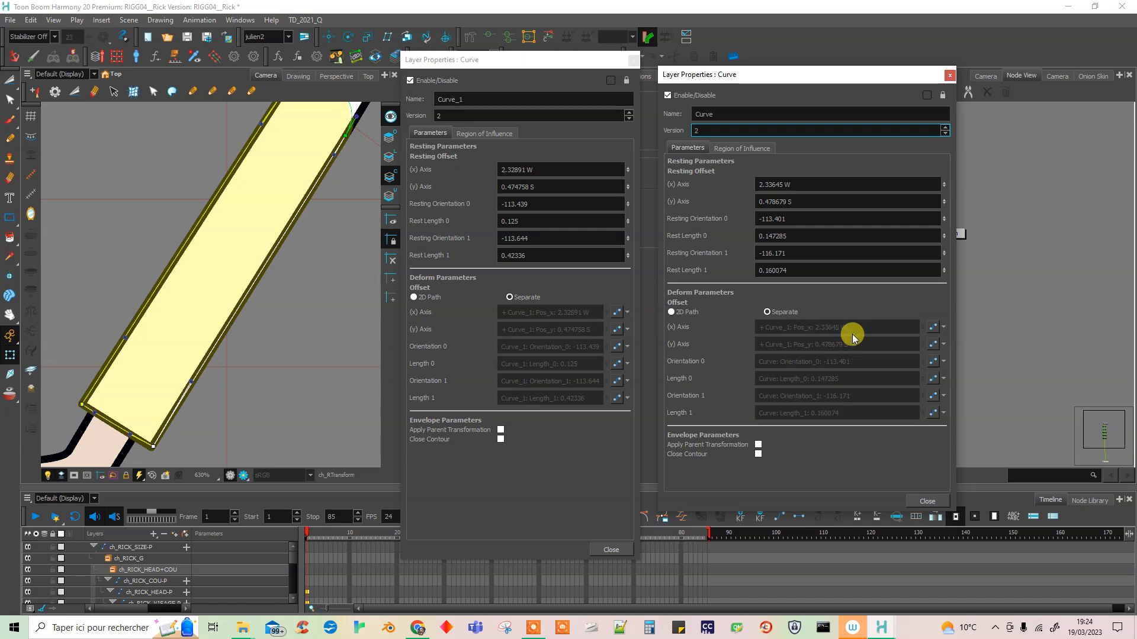
- Move the shared lower outer corner to about 1.65 W, 0.06 N and bend the forearm's lower edge upward
left_click(159, 451)
left_click_drag(160, 451, 314, 360)
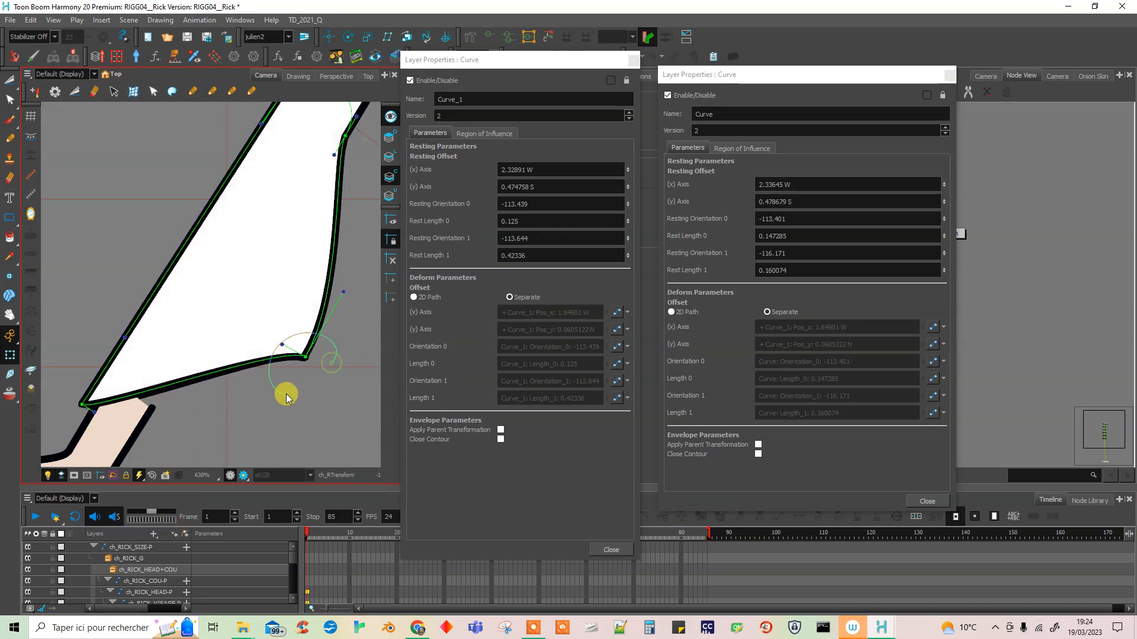
left_click(302, 370)
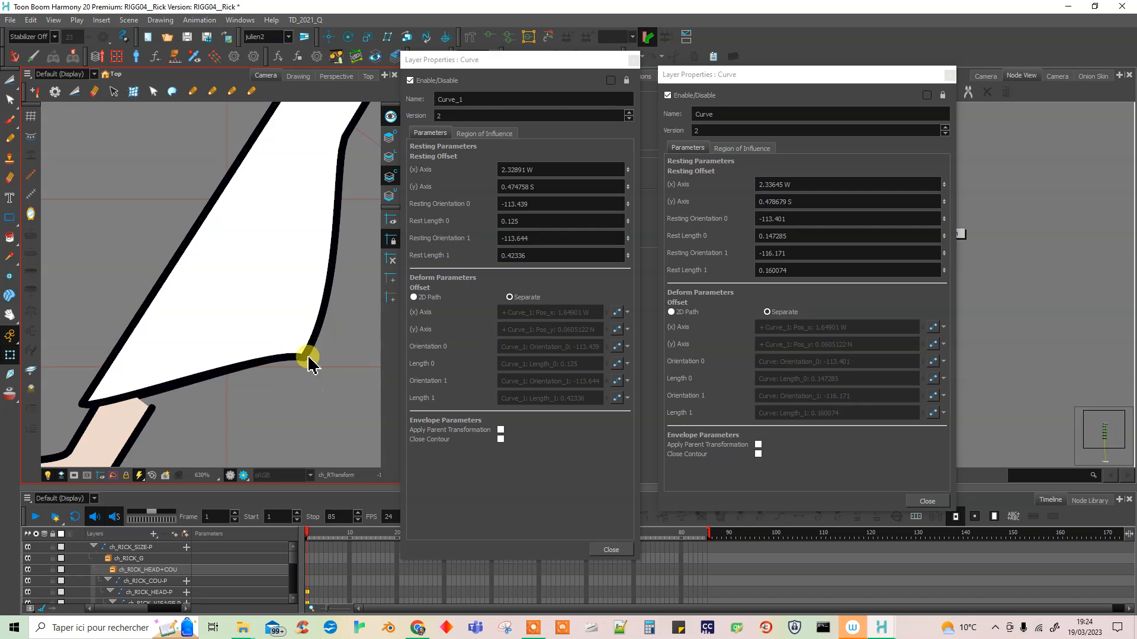
left_click(305, 329)
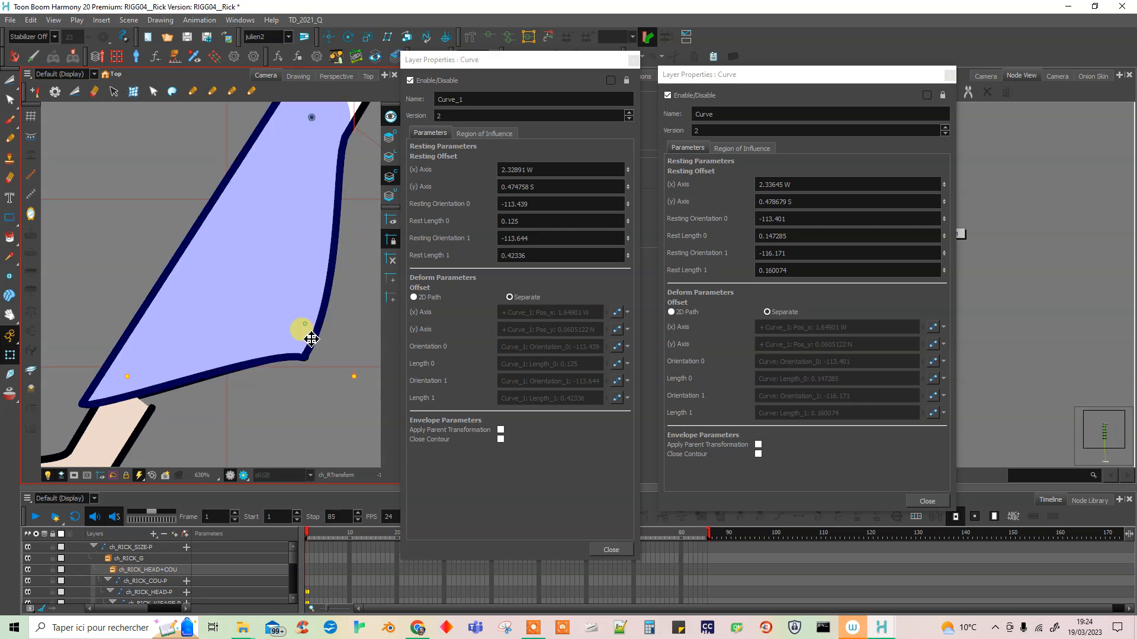
left_click_drag(289, 351, 237, 260)
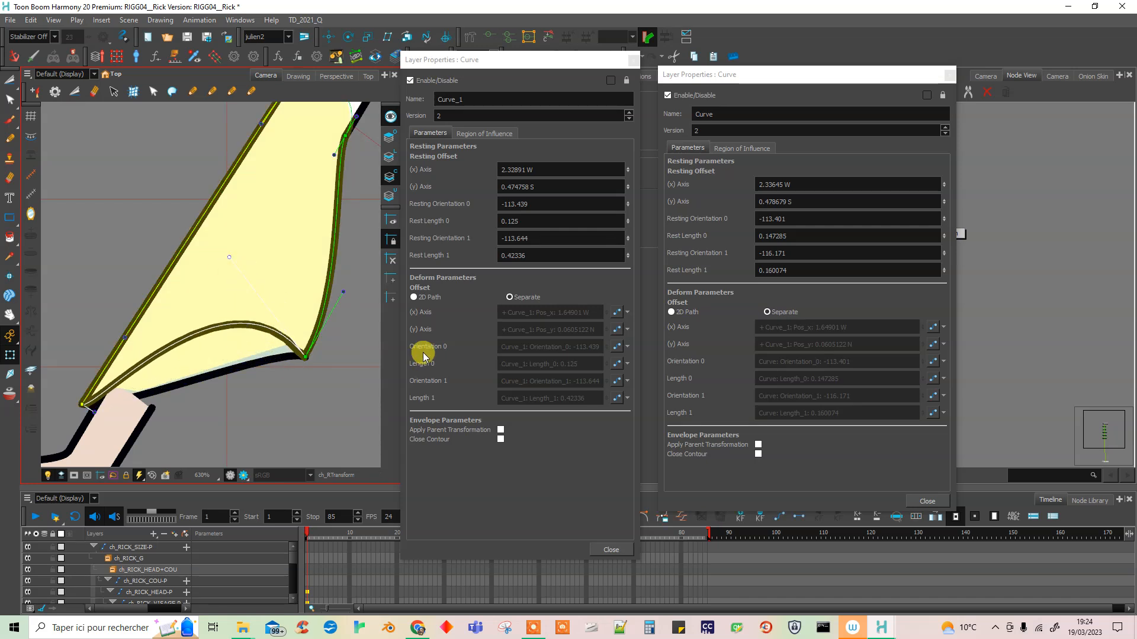
- Show the inner cuff's envelope controls and bend its lower edge downward from the outer corner
left_click(278, 364)
left_click(485, 39)
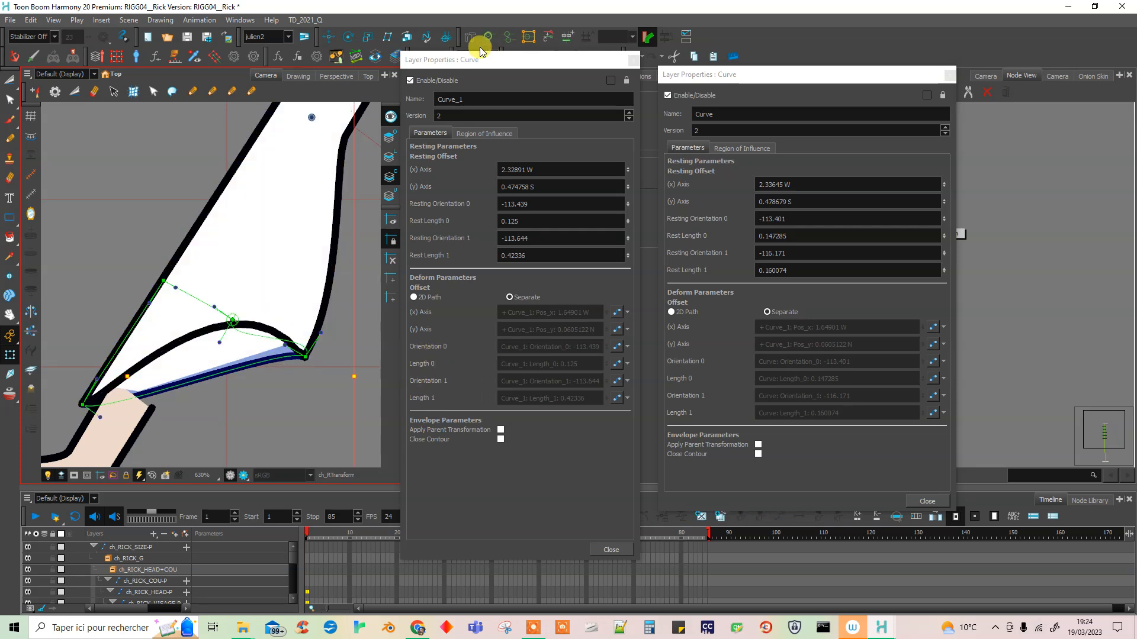
left_click_drag(289, 352, 281, 422)
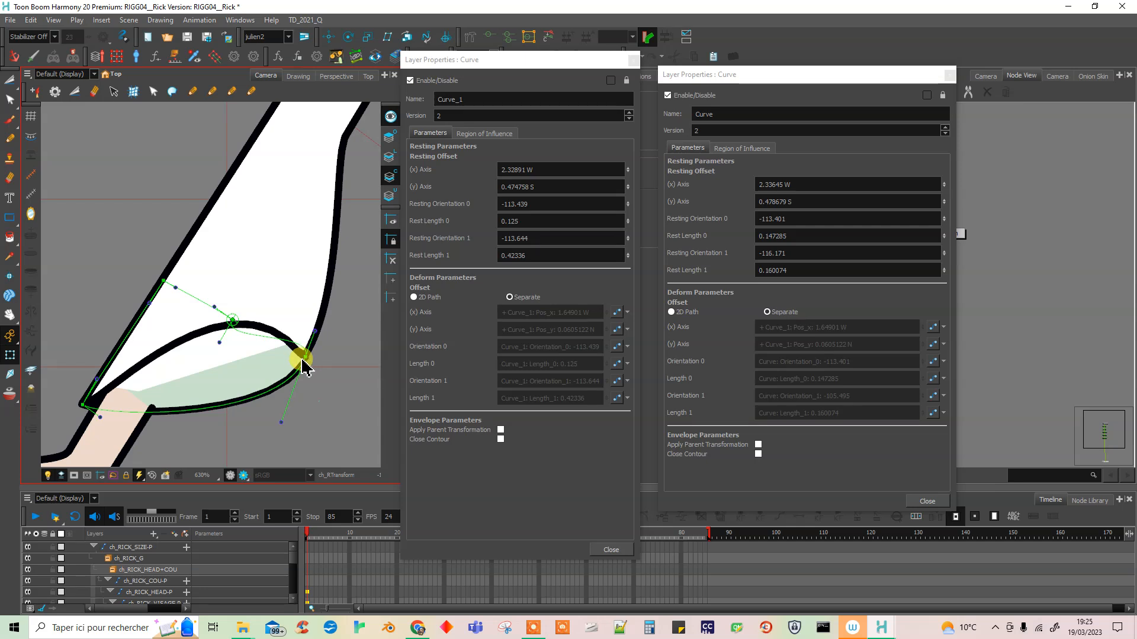
- Show the forearm's envelope controls and bring its shared lower outer corner down to about 2.04 W, 0.42 S
left_click(298, 296)
left_click(488, 37)
left_click(318, 410)
left_click_drag(311, 361, 249, 423)
mouse_move(84, 404)
left_mouse_down()
mouse_move(102, 337)
mouse_move(81, 408)
left_mouse_up()
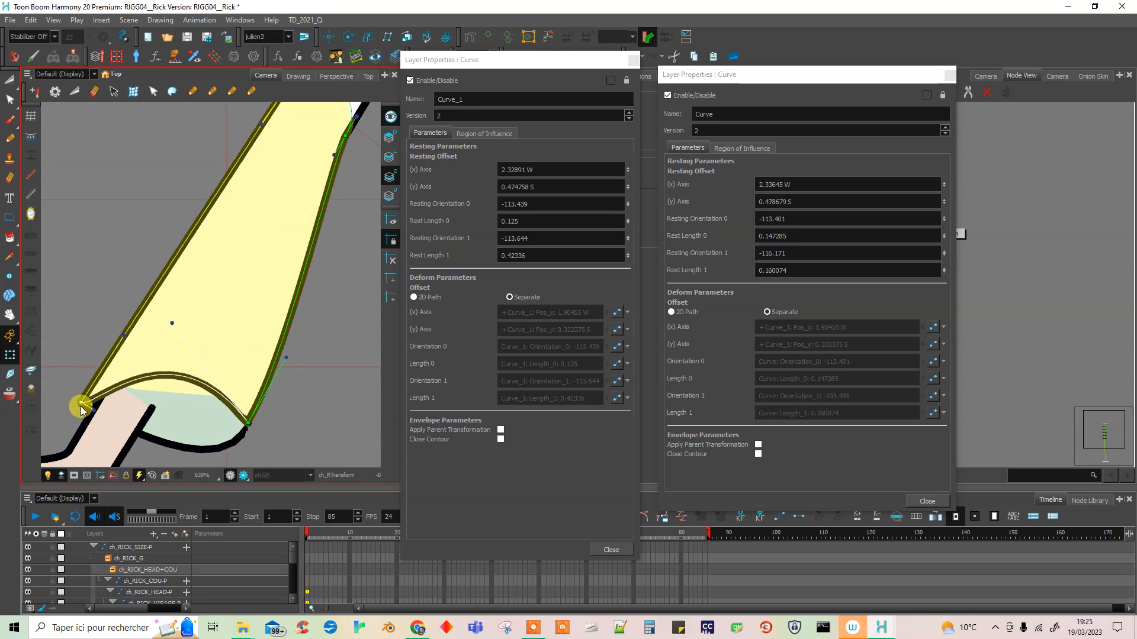
left_click_drag(249, 420, 221, 437)
left_click(140, 403)
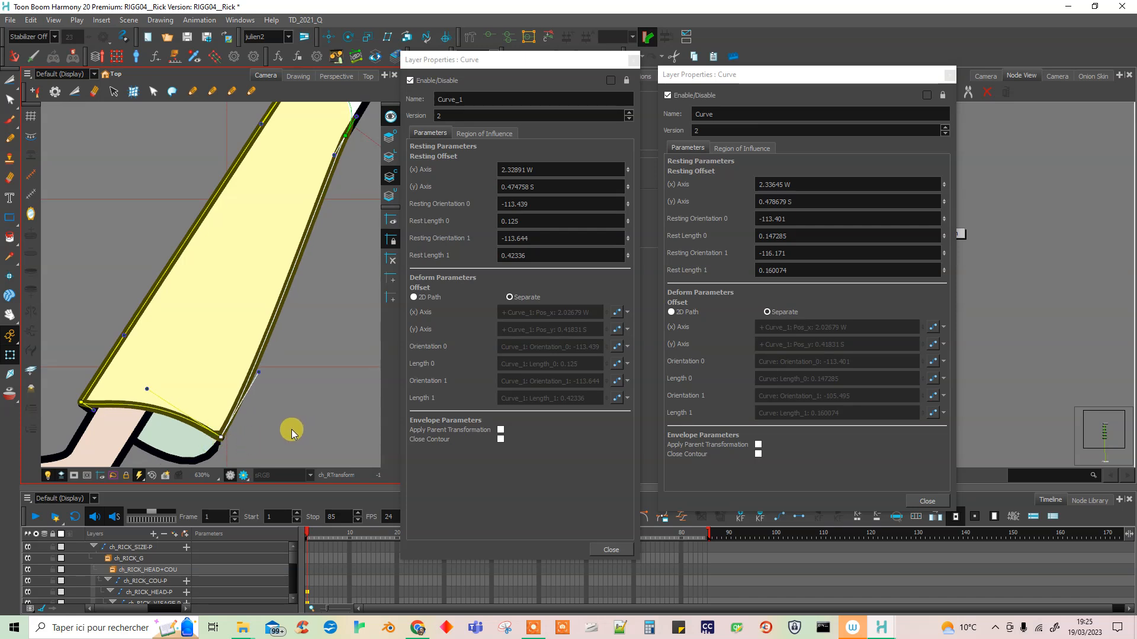
- Undo the corner moves, the edge bends and both pasted function links back to the resting forearm
key("ctrl+z")
key("ctrl+z")
key("ctrl+z")
key("ctrl+z")
key("ctrl+z")
key("ctrl+z")
key("ctrl+z")
key("ctrl+z")
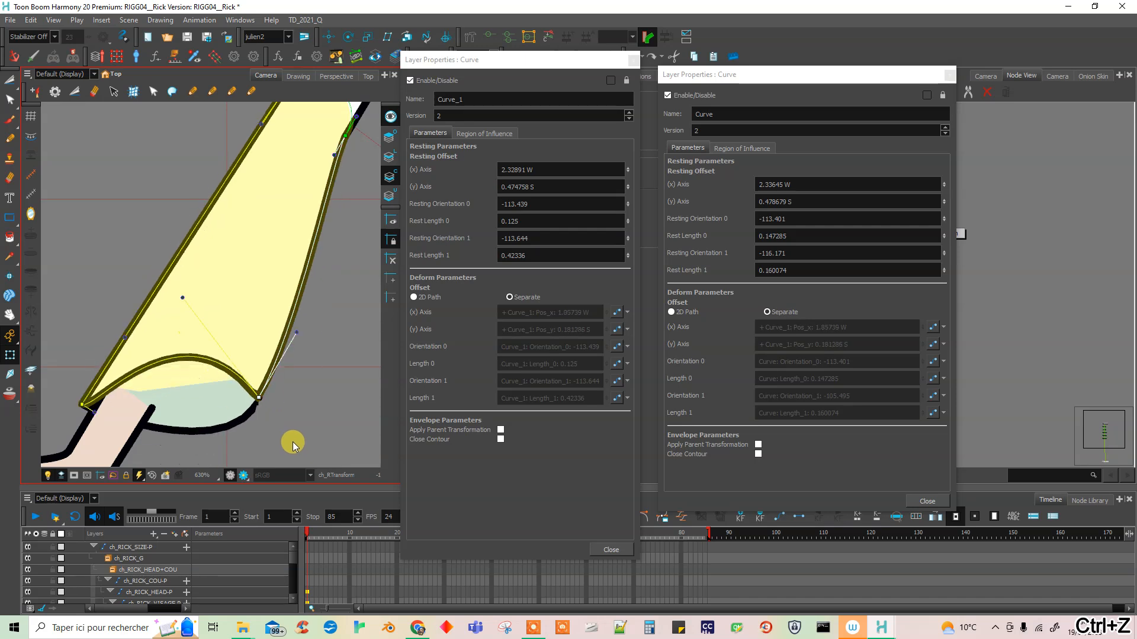
key("ctrl+z")
key("ctrl+z")
key("ctrl+z")
key("ctrl+z")
key("ctrl+z")
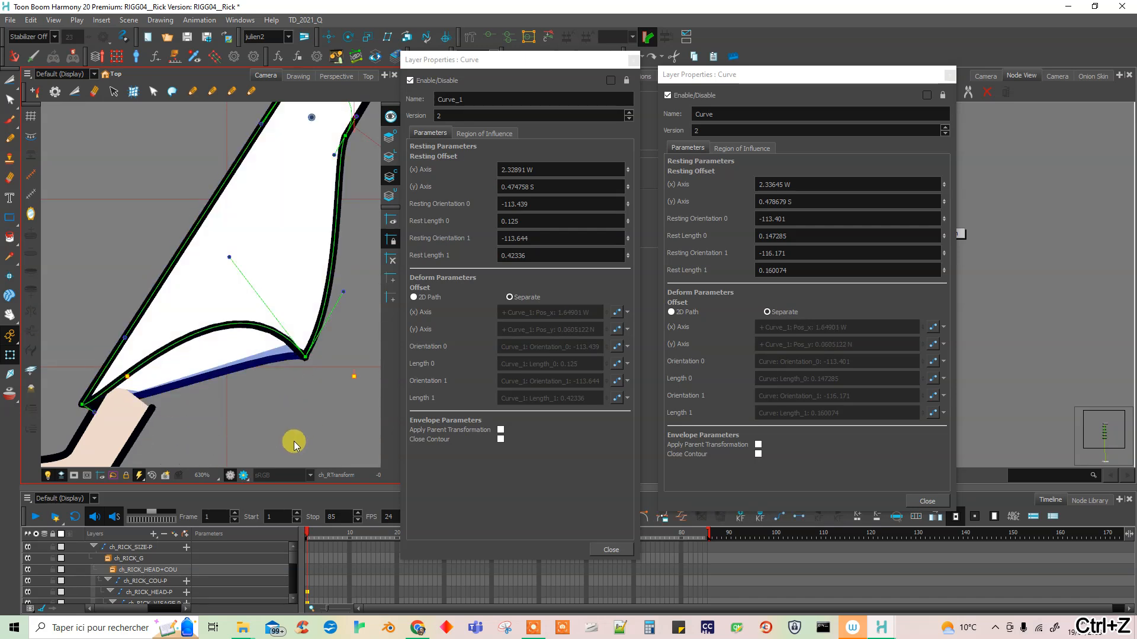
key("ctrl+z")
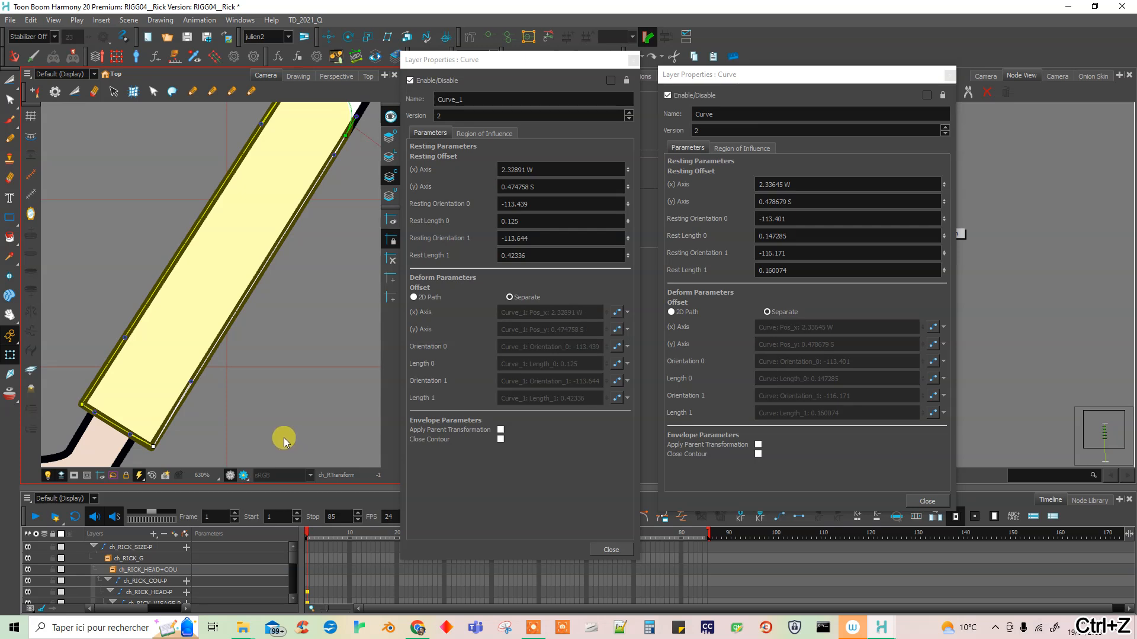
- Try moving the unlinked forearm's lower outer corner to about 1.86 W, 0.06 N, and undo the move
left_click(505, 491)
left_click_drag(159, 451, 259, 356)
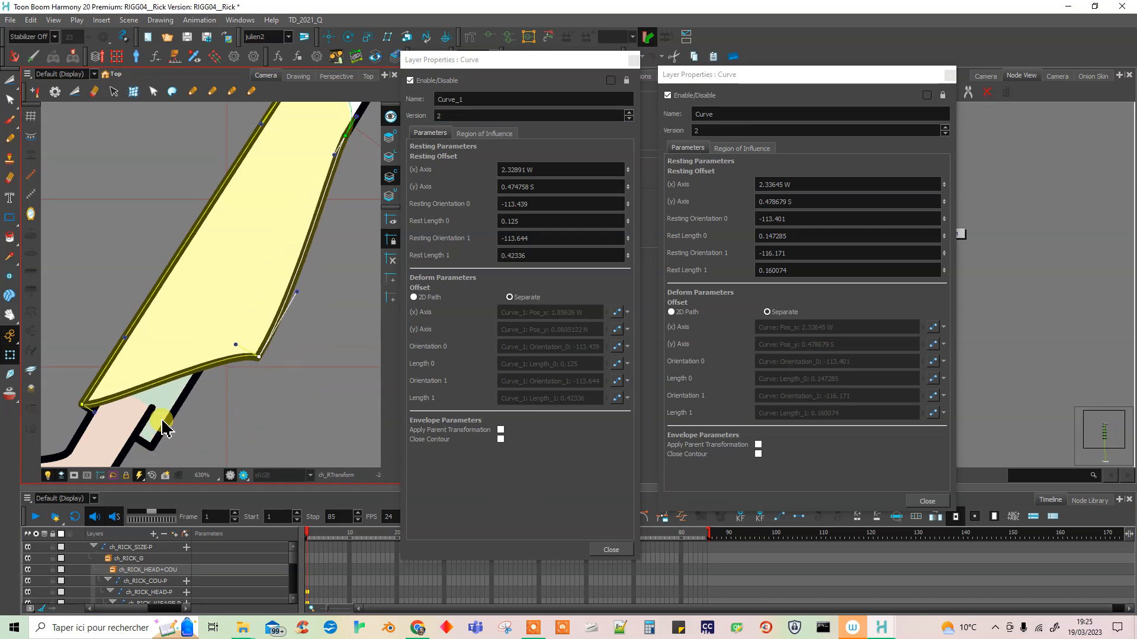
key("ctrl+z")
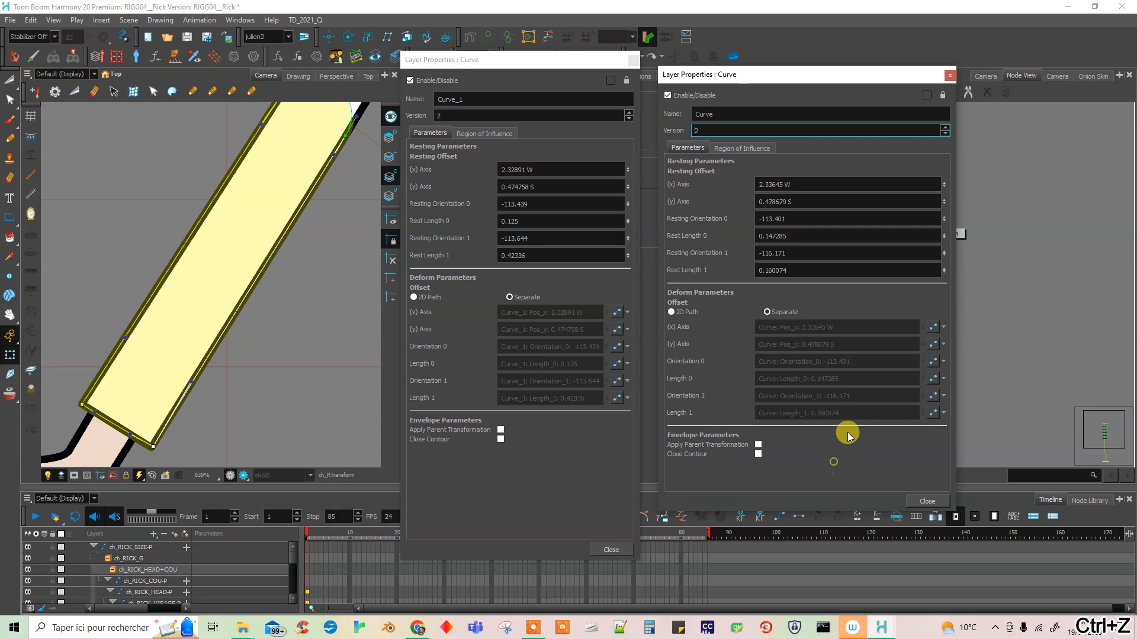
- Close the inner cuff's properties, review the function link options of Curve_1's deform X axis, and close its properties
left_click(949, 75)
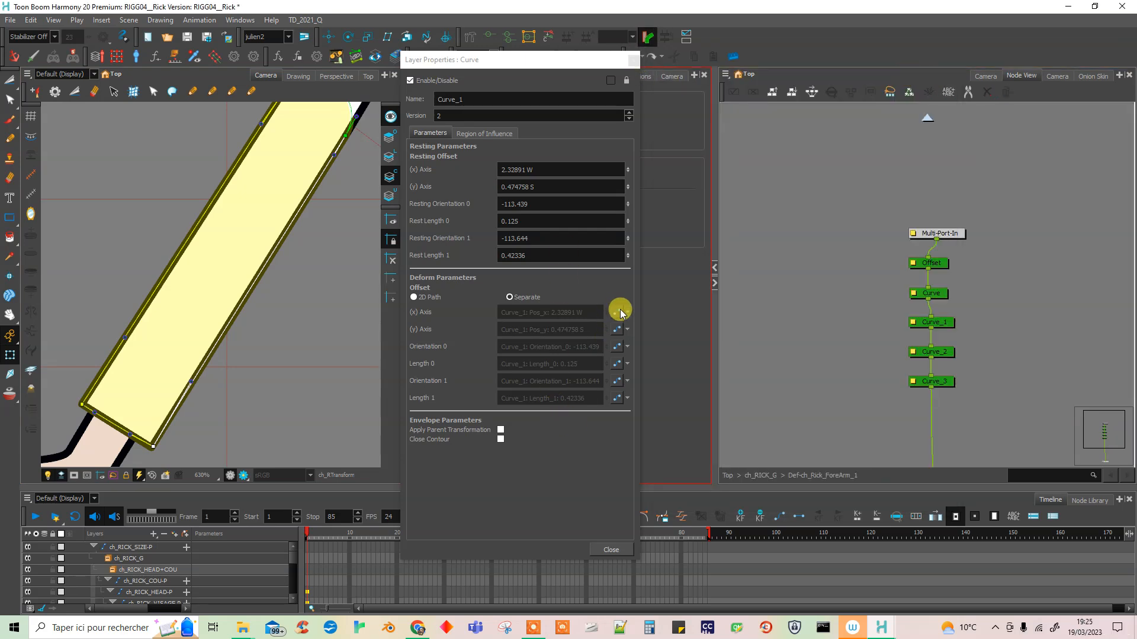
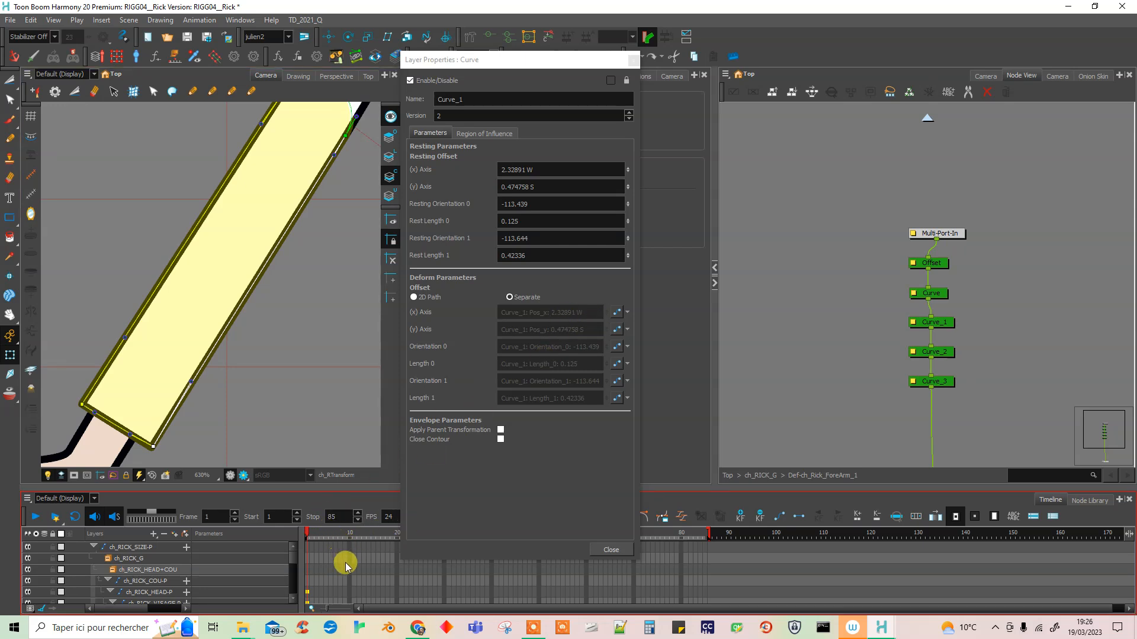
left_click(627, 312)
mouse_move(628, 450)
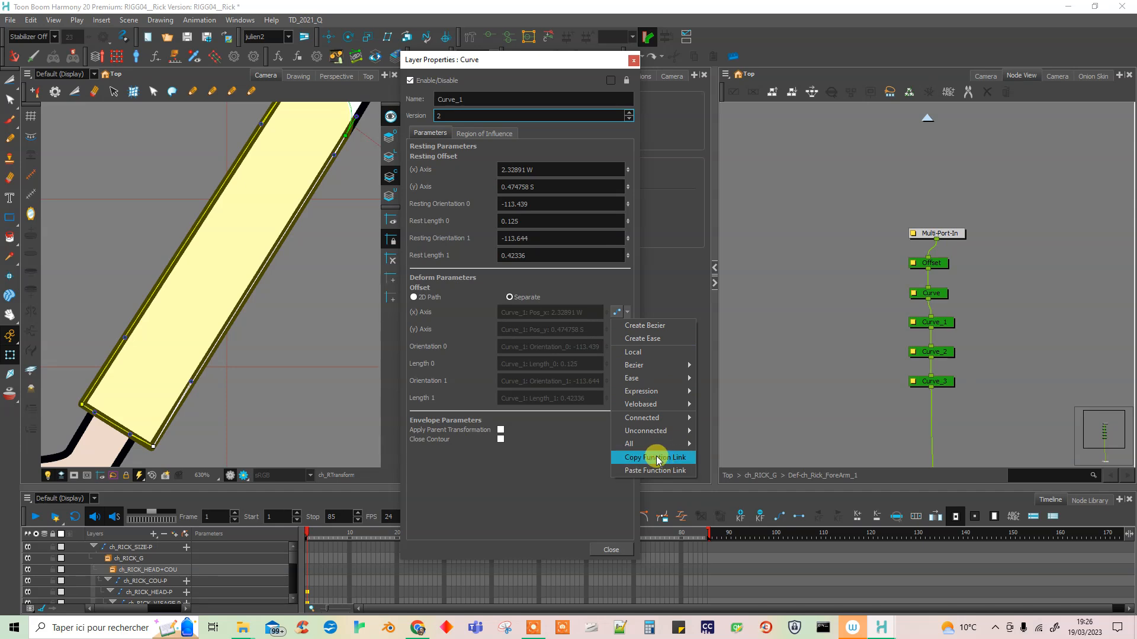
left_click(581, 519)
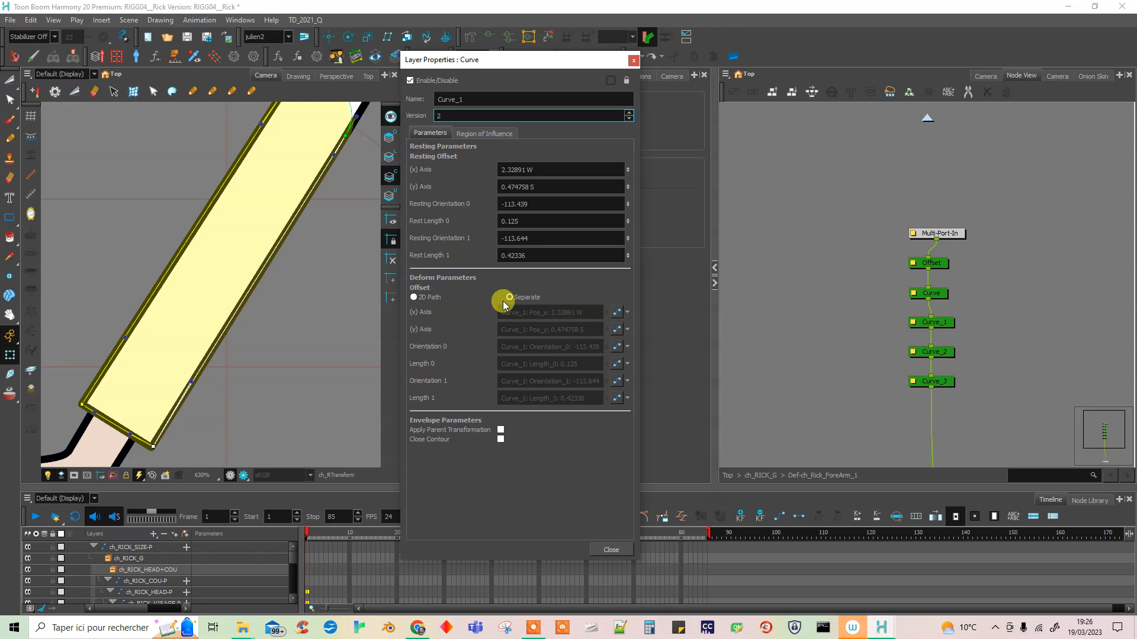
left_click(633, 62)
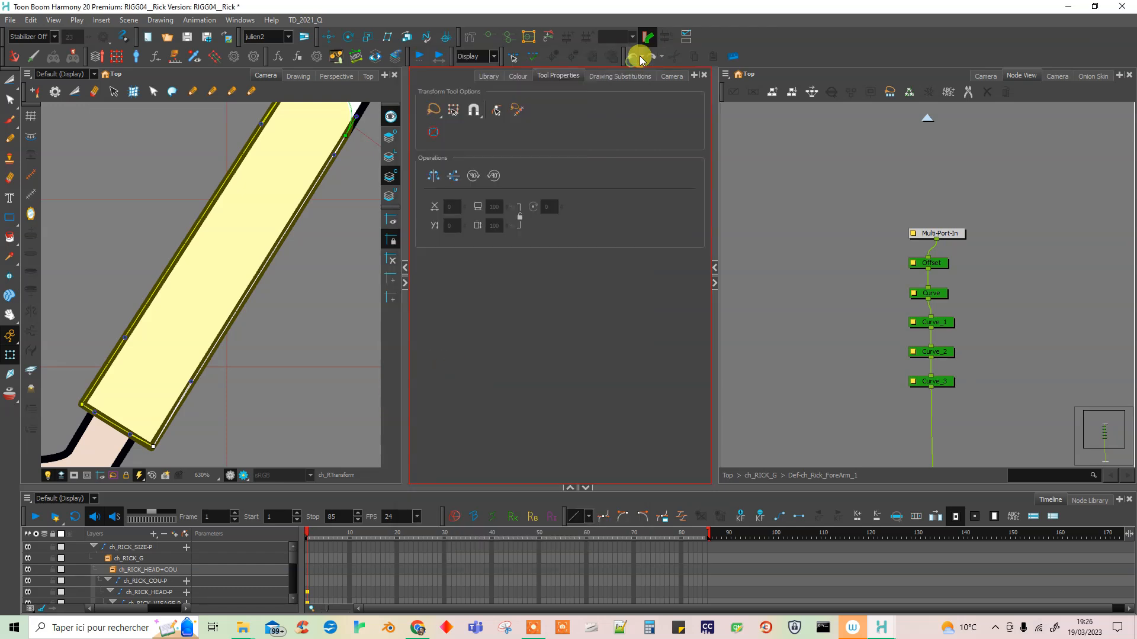
- Return to the ch_RICK_G group's node network, hide the forearm's envelope controls and clear the selection
left_click(1012, 267)
left_click(928, 118)
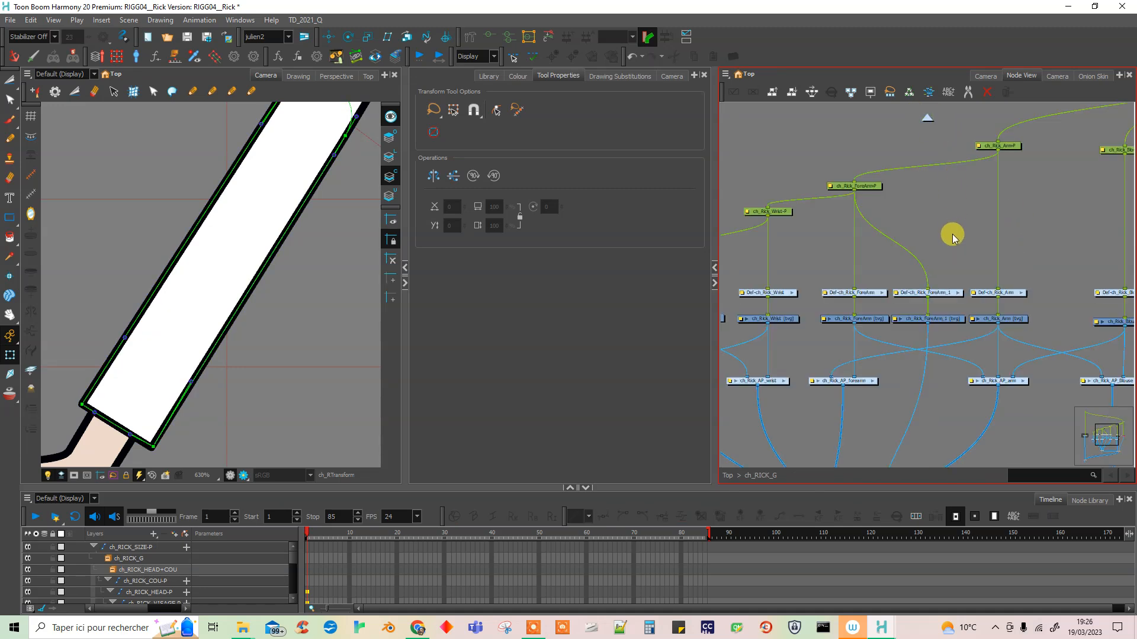
scroll(868, 308, "down", 6)
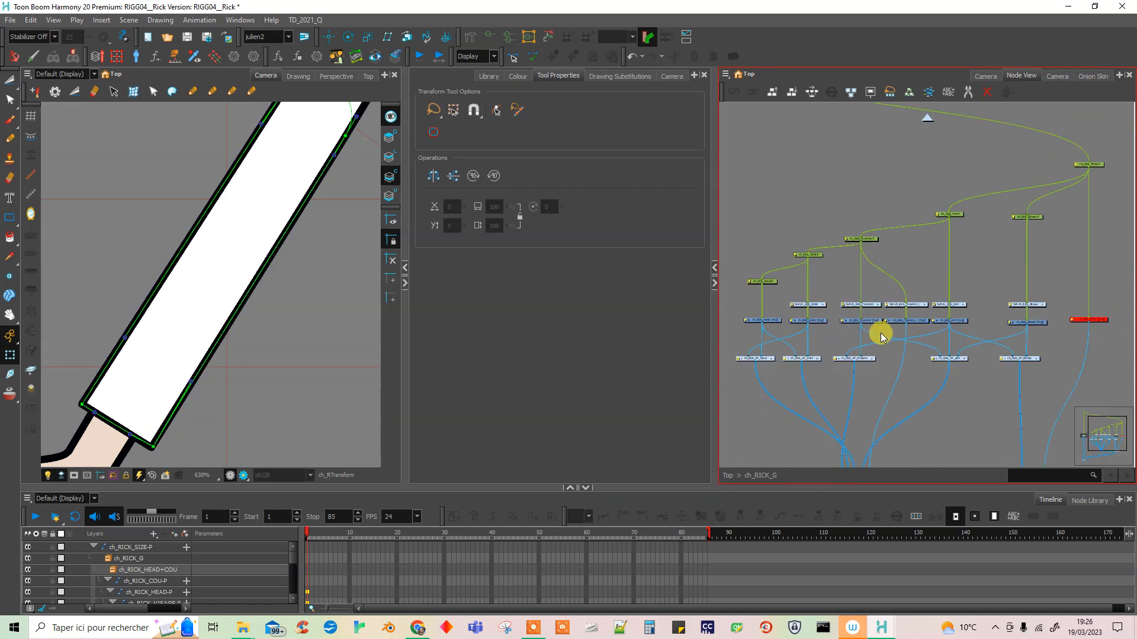
scroll(256, 389, "down", 4)
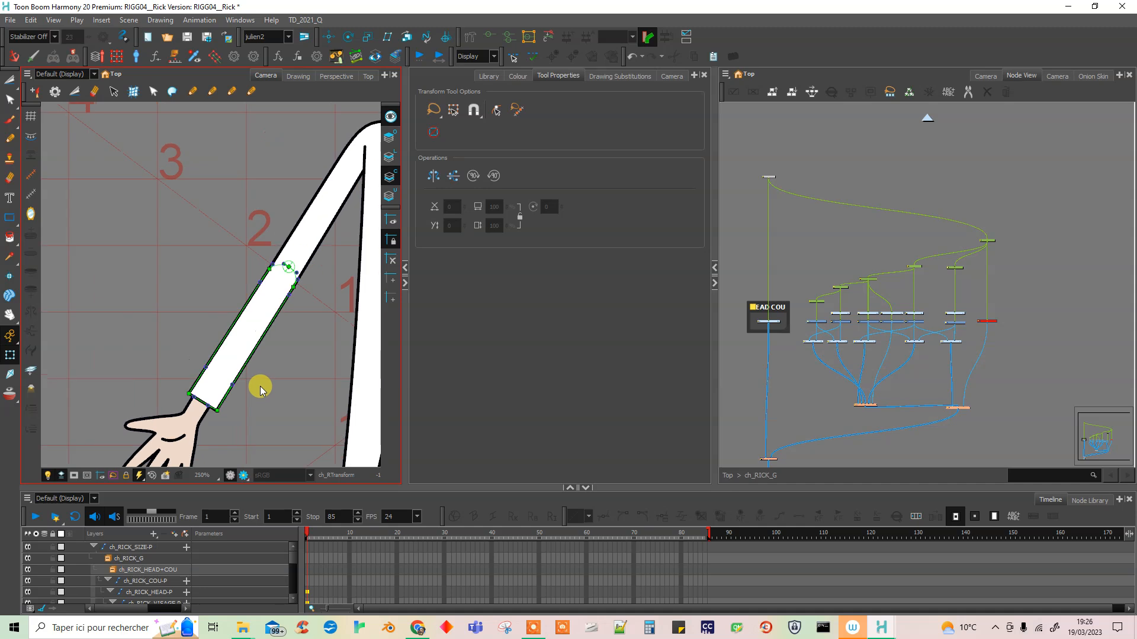
scroll(261, 388, "down", 1)
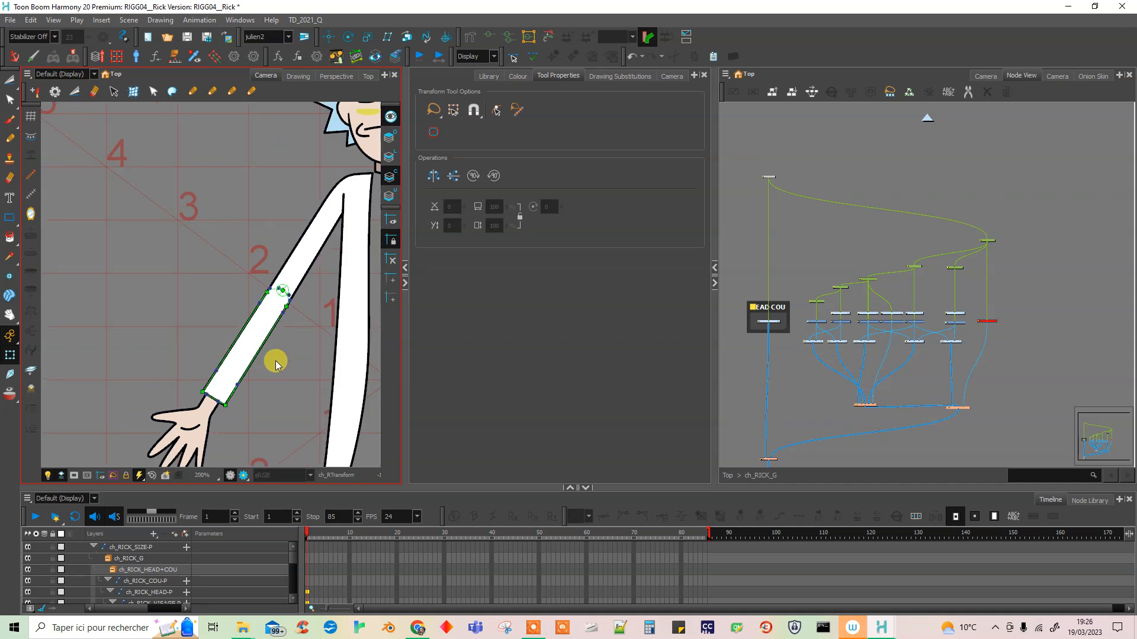
left_click(487, 37)
left_click(798, 210)
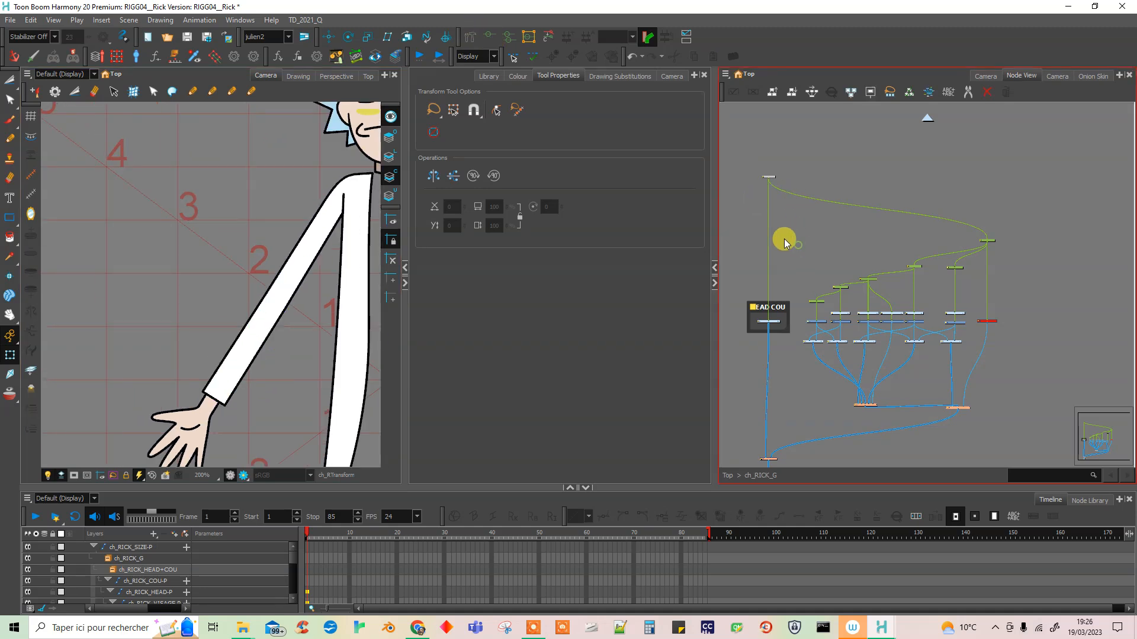
- Enclose all of the arm's nodes, including their composite, in a new backdrop
left_click_drag(309, 424, 234, 345)
left_click_drag(289, 378, 276, 408)
left_click_drag(941, 441, 900, 454)
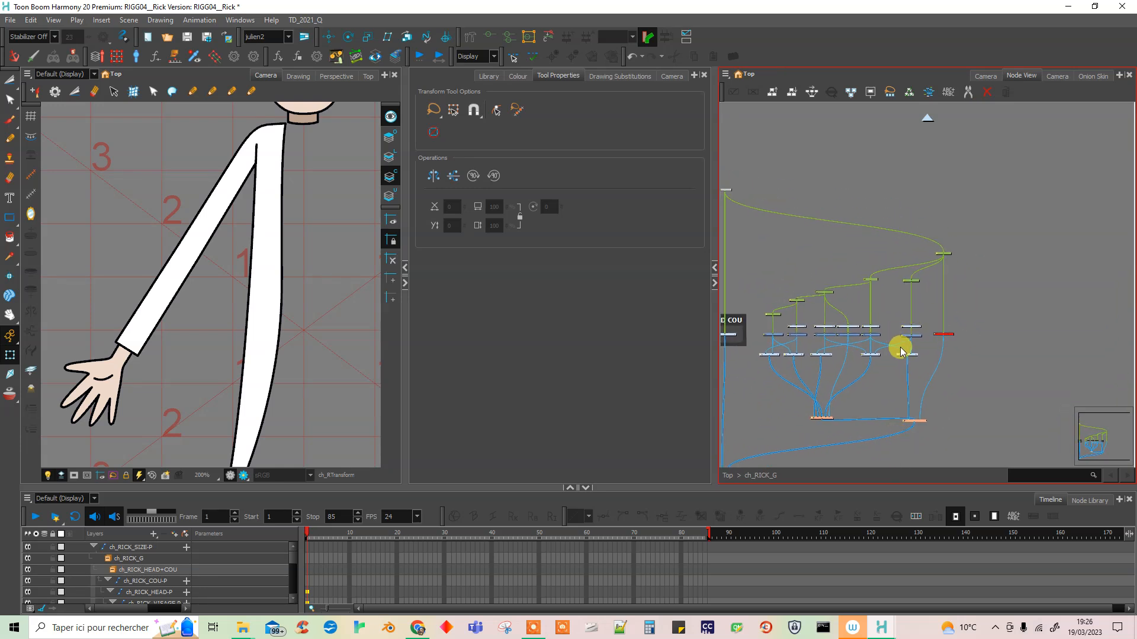
scroll(902, 358, "up", 1)
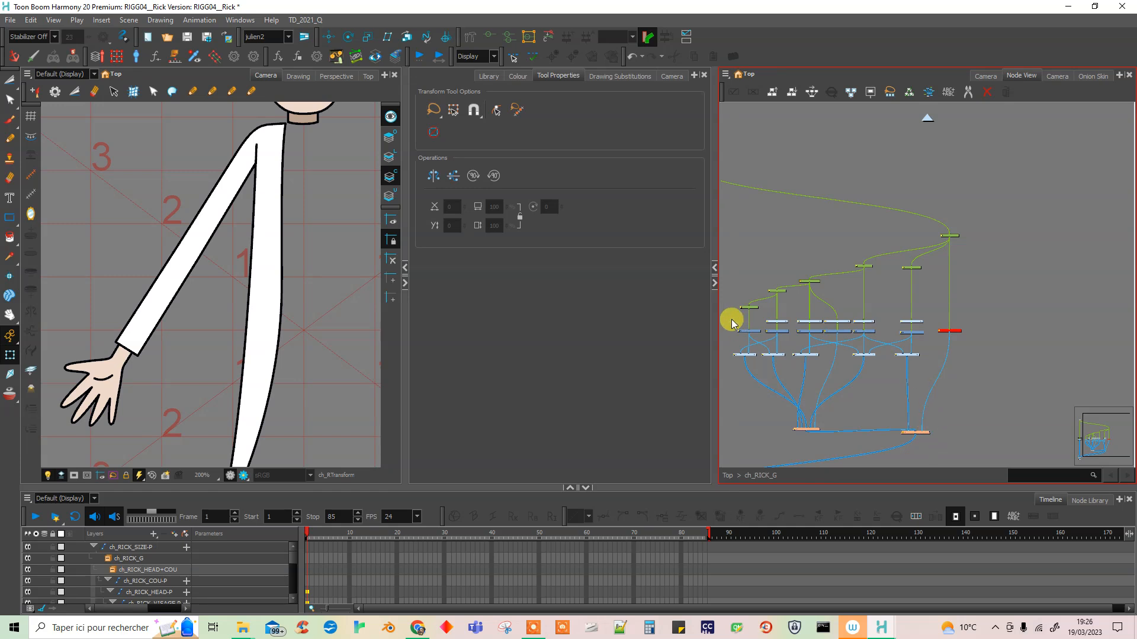
left_click_drag(733, 254, 882, 439)
left_click(726, 74)
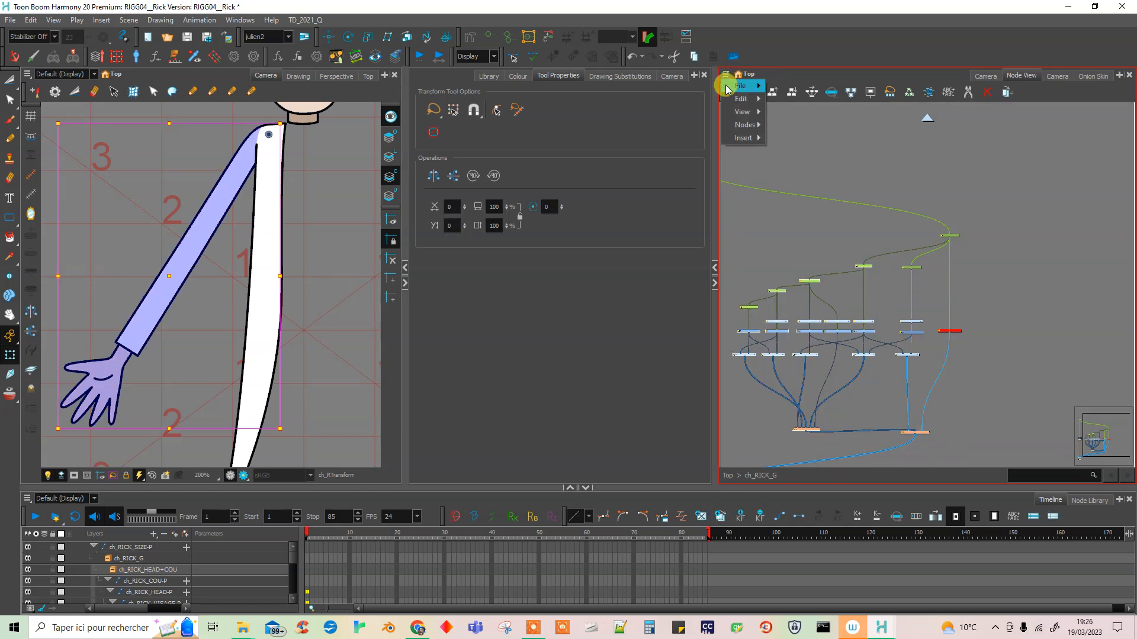
mouse_move(755, 145)
left_click(810, 241)
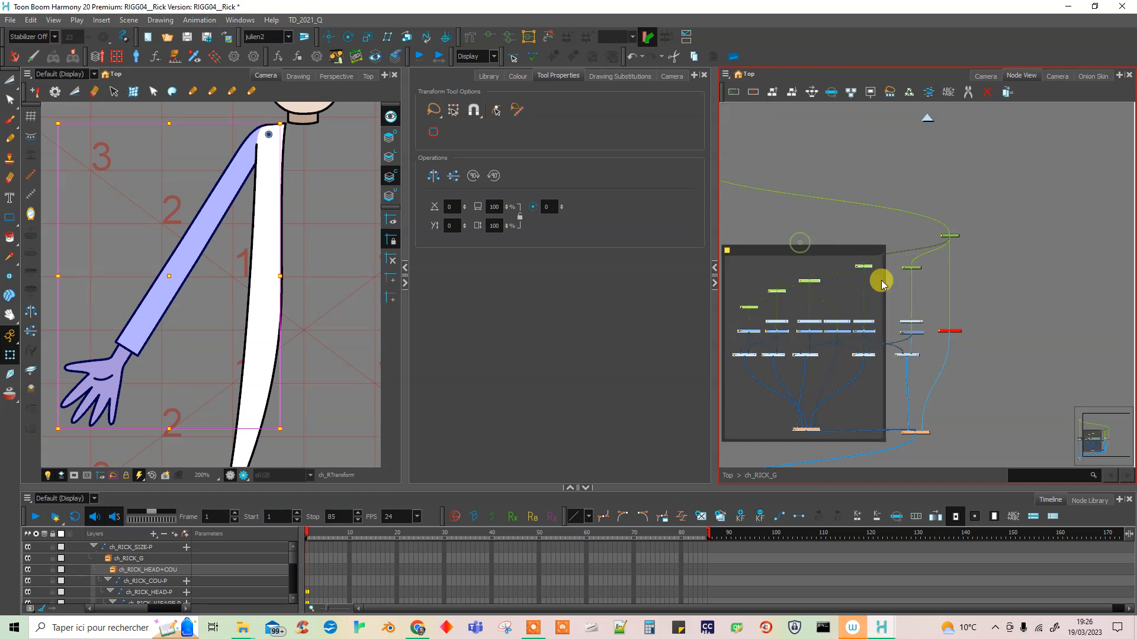
- Name the arm backdrop FULL_ARM and colour it teal
double_click(727, 251)
left_click(320, 246)
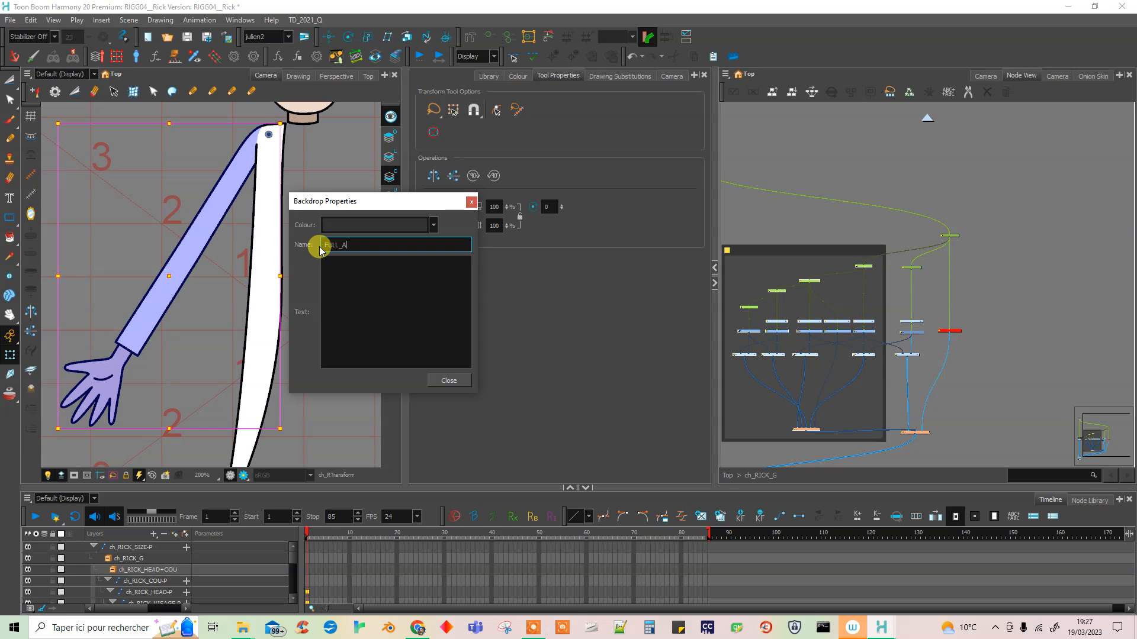
left_click(433, 224)
left_click(362, 279)
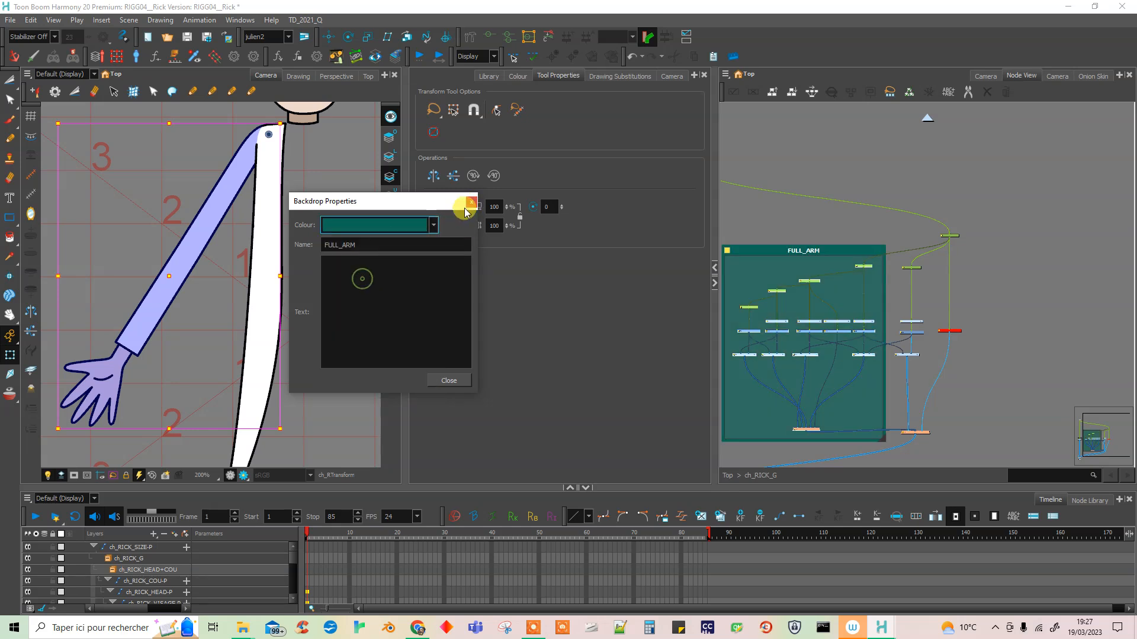
left_click(471, 203)
left_click(992, 334)
- Move the torso and blouse nodes further away from the FULL_ARM backdrop and check which parts their pegs control
left_click_drag(978, 395, 876, 348)
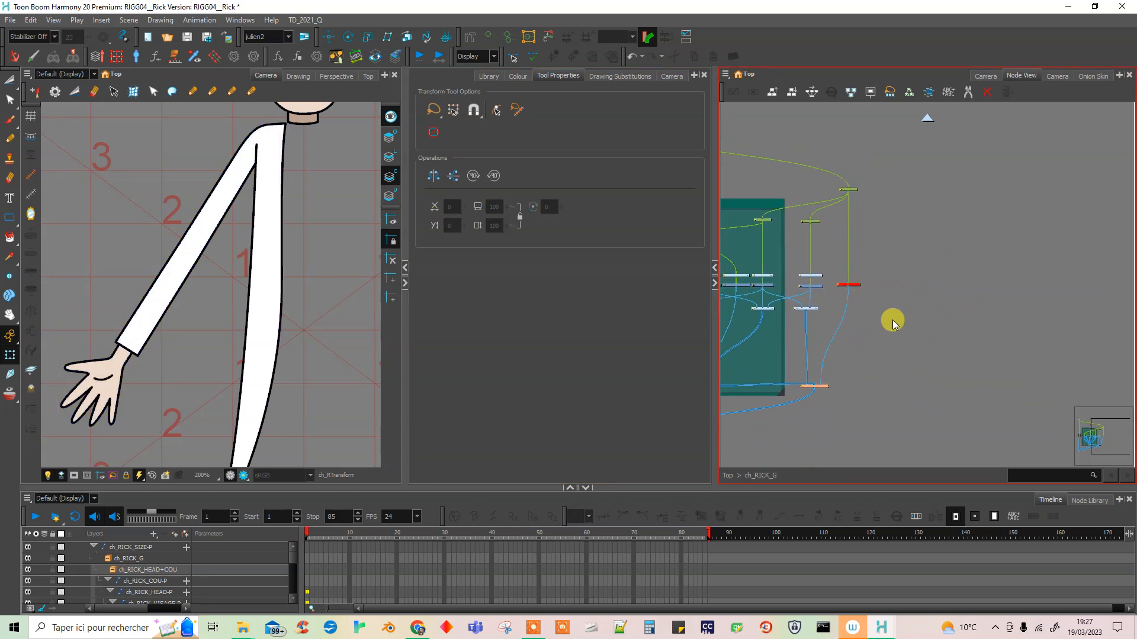
left_click_drag(891, 165, 862, 393)
left_click_drag(942, 169, 808, 350)
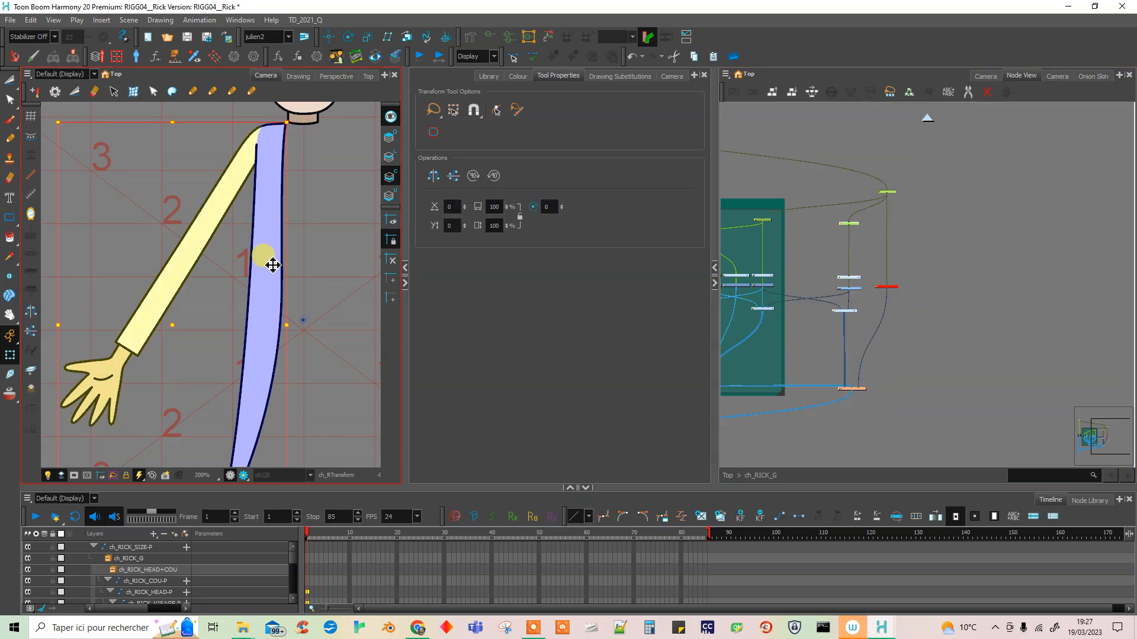
left_click(964, 320)
left_click(851, 223)
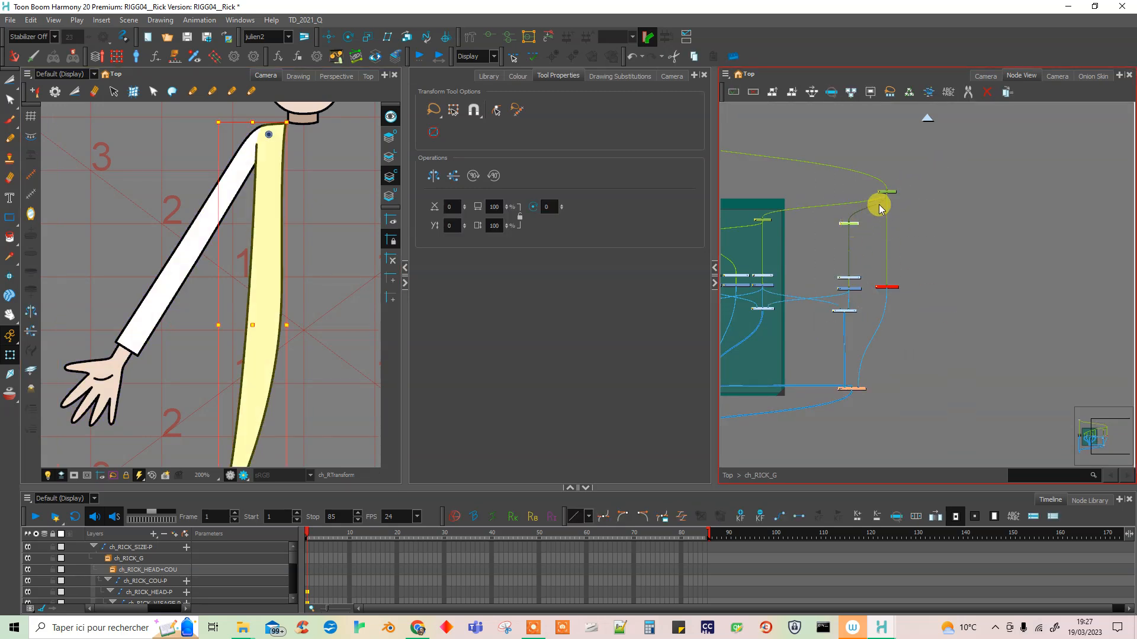
left_click(894, 195)
left_click(933, 220)
- Enable the disabled torso drawing node so the torso shows in the camera view
left_click(892, 293)
key("a")
left_click(926, 283)
- Enclose the torso and blouse nodes in a new backdrop, leaving the composite outside
left_click_drag(942, 261, 912, 295)
left_click_drag(903, 196, 790, 378)
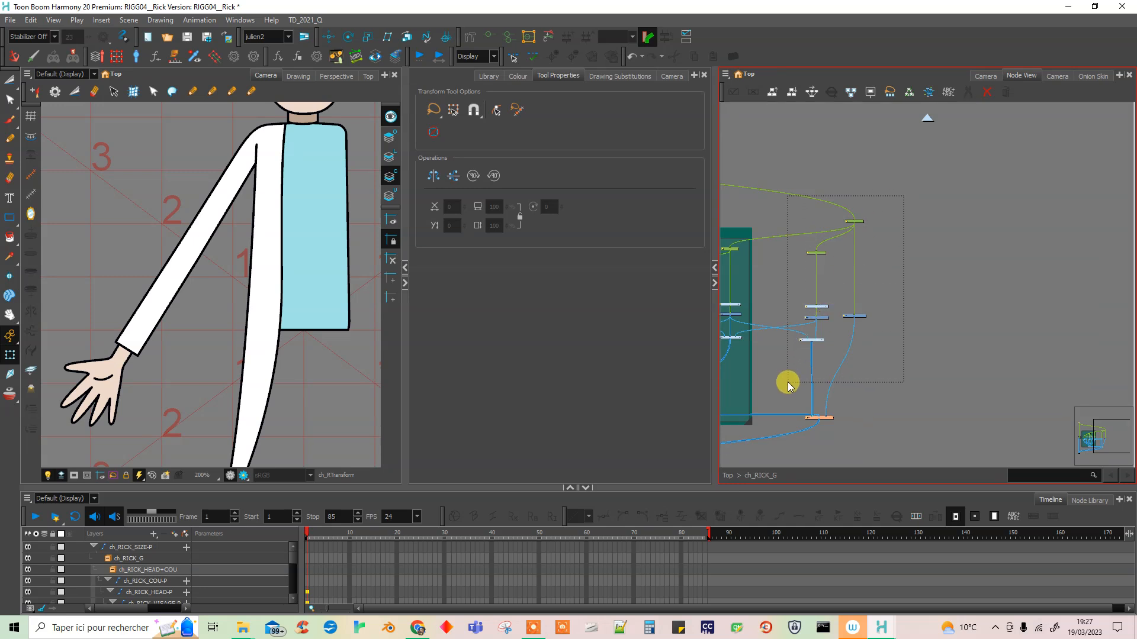
left_click_drag(786, 386, 788, 384)
left_click(726, 75)
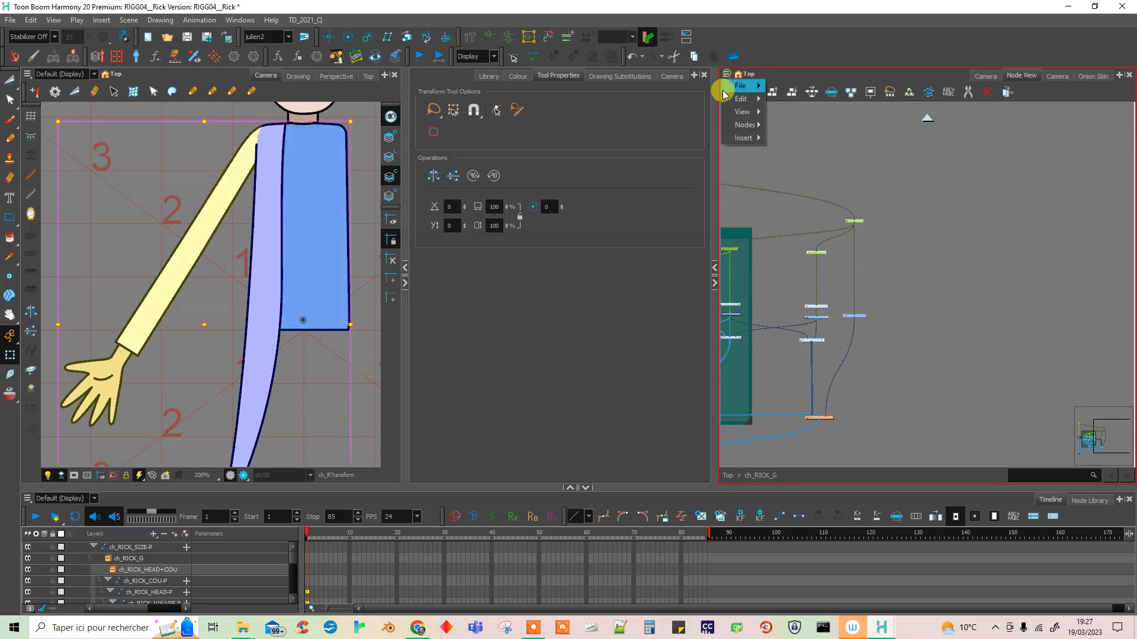
mouse_move(746, 142)
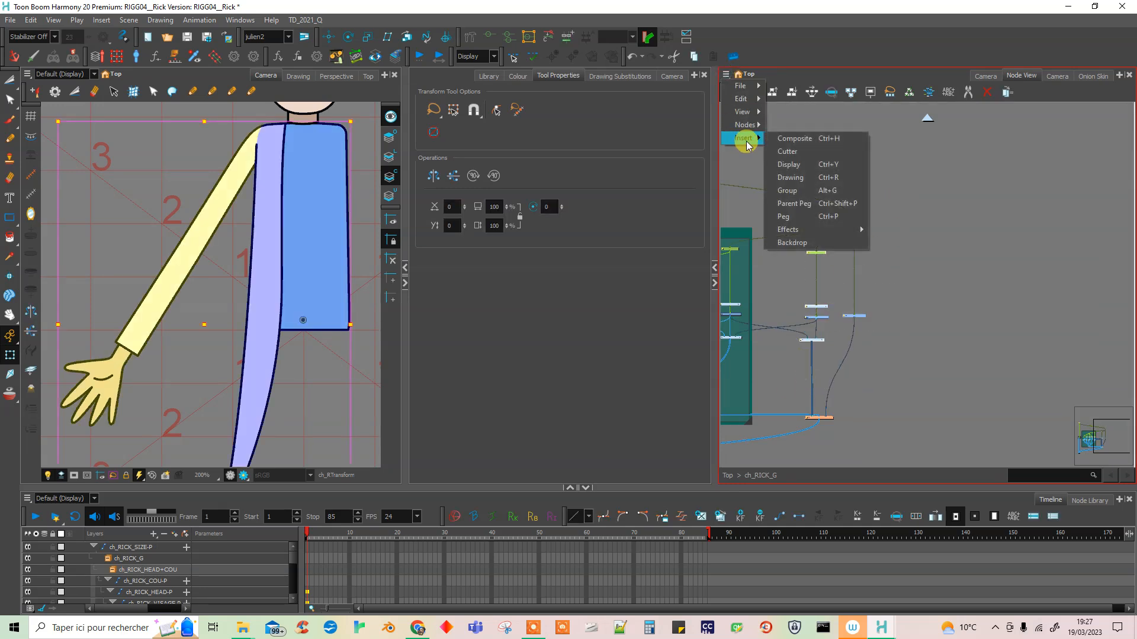
left_click(818, 247)
- Colour the torso backdrop green and name it TORSO+BLOUSE
double_click(792, 206)
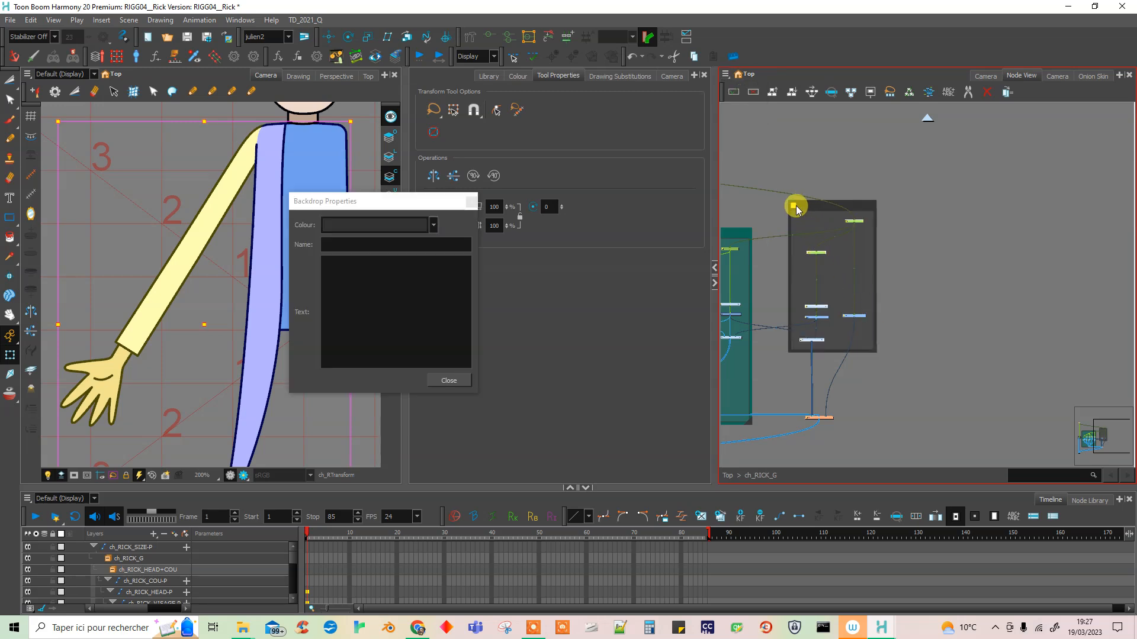
left_click(428, 226)
mouse_move(431, 264)
left_mouse_down()
mouse_move(430, 328)
mouse_move(435, 263)
left_mouse_up()
left_click(408, 331)
left_click(360, 245)
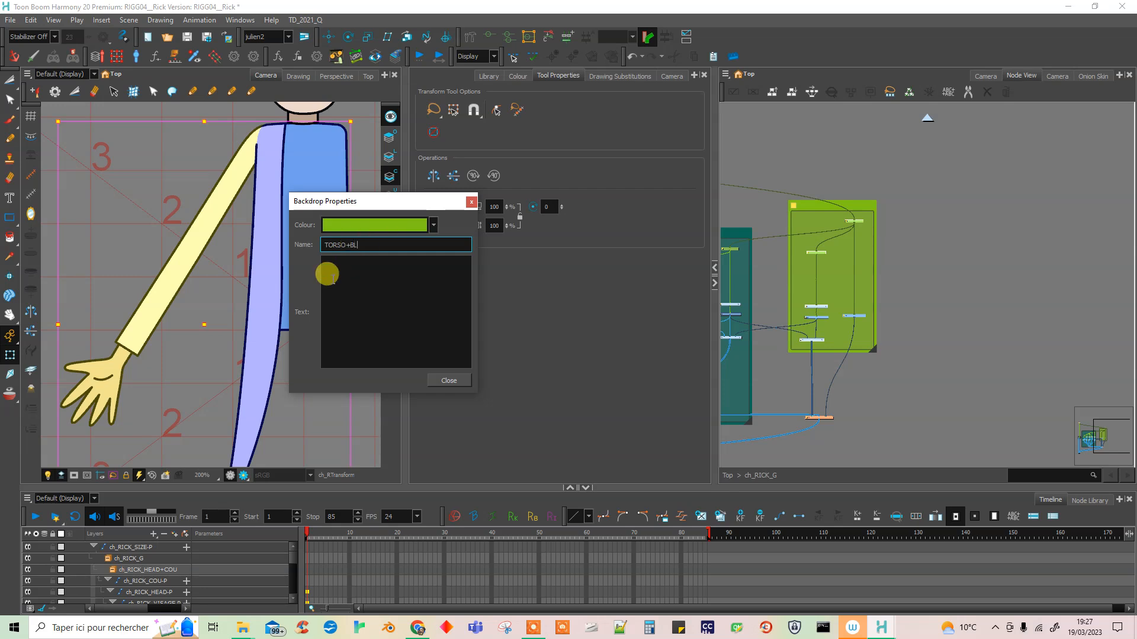
left_click(471, 202)
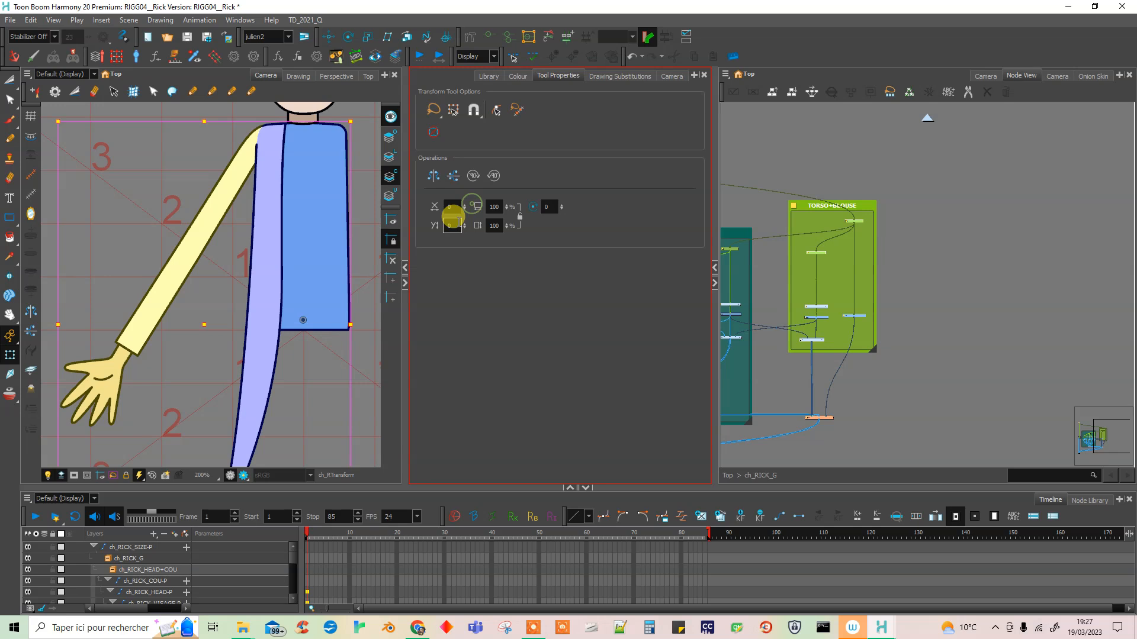
- Move the character's final composite node lower, clear of the FULL_ARM and TORSO+BLOUSE backdrops
left_click(888, 405)
left_click(888, 405)
left_click_drag(847, 409, 931, 426)
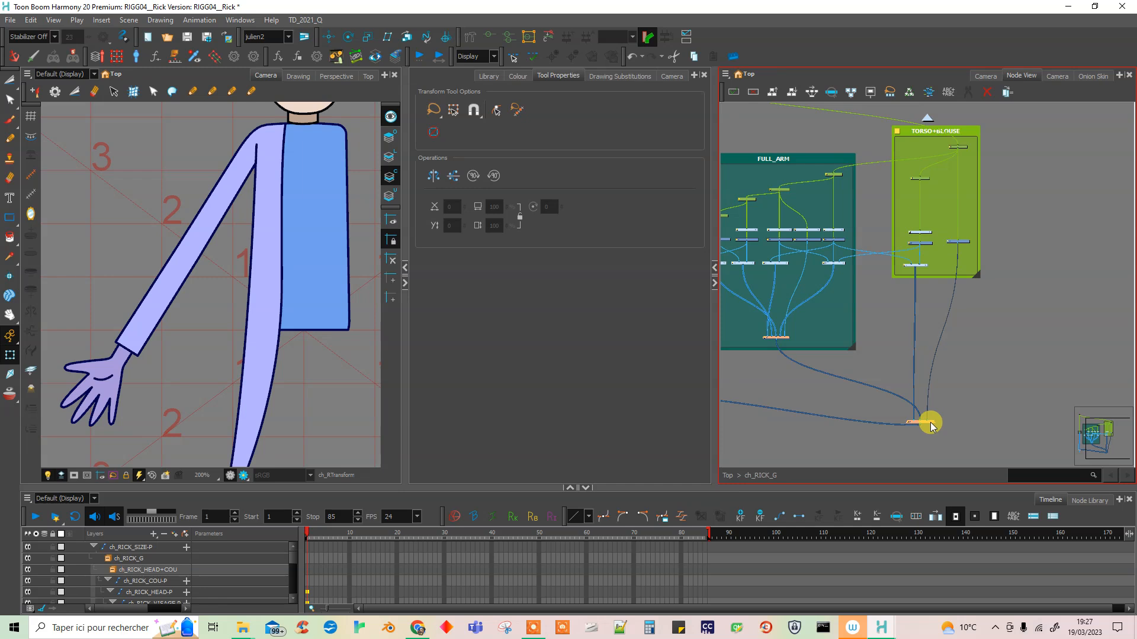
- Reconnect the head and neck group from the top input to the ch_Rick_Torso-P peg
left_click_drag(983, 243, 1037, 361)
left_click_drag(894, 344, 900, 333)
left_click_drag(882, 388, 793, 417)
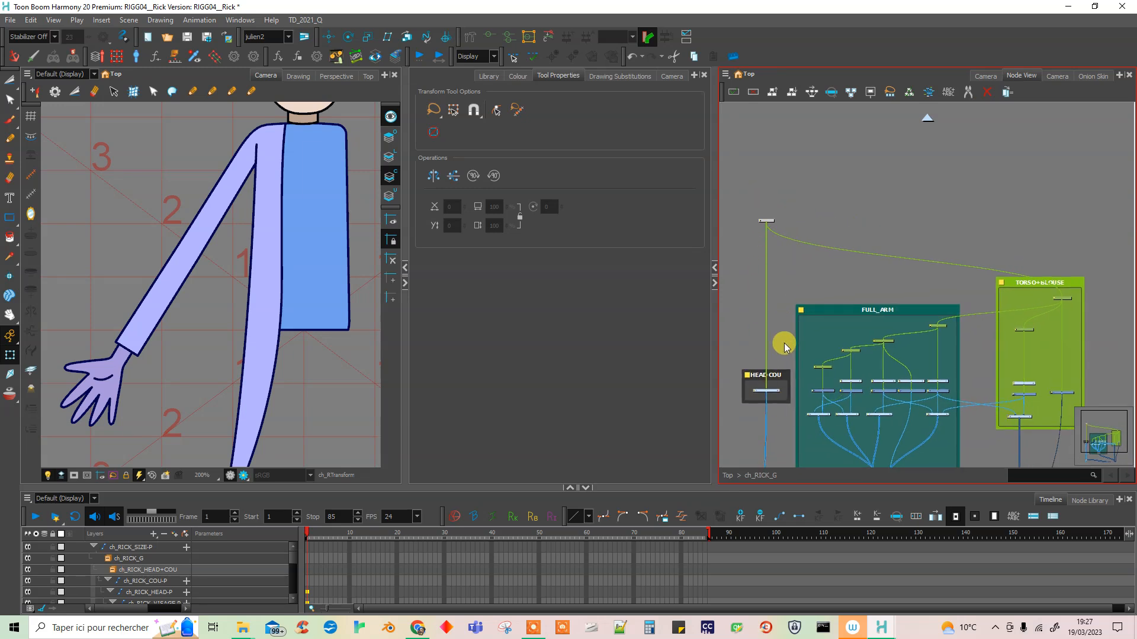
left_click(771, 388)
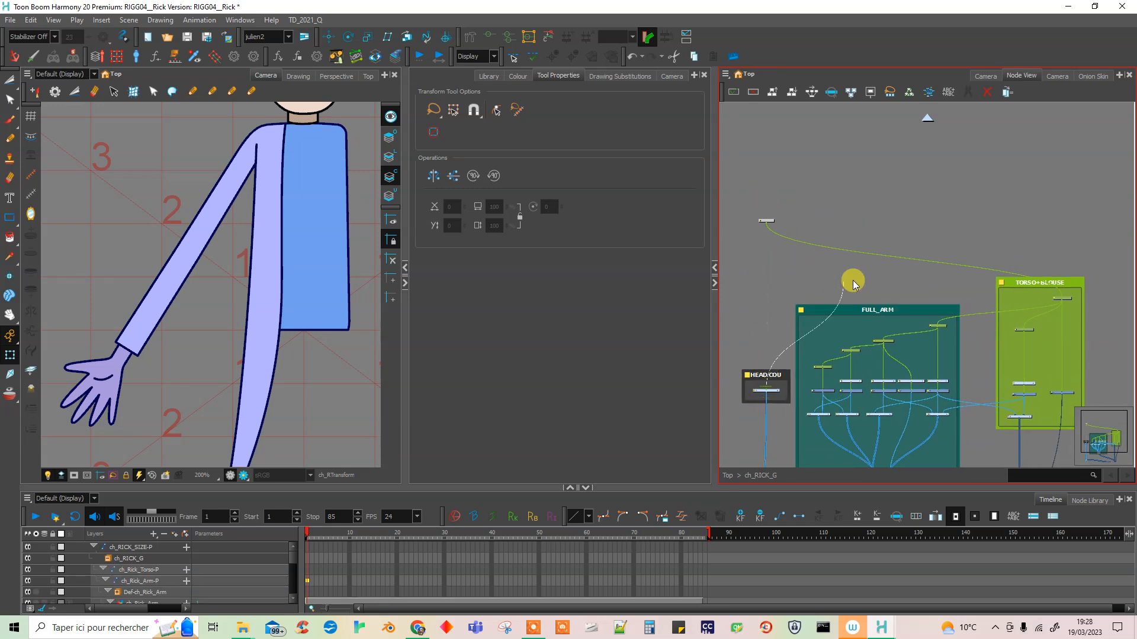
left_click(1065, 302)
left_click_drag(766, 386, 1064, 301)
- Try rotating the torso peg to test that the head and arm follow, and undo the rotation
left_click(219, 361)
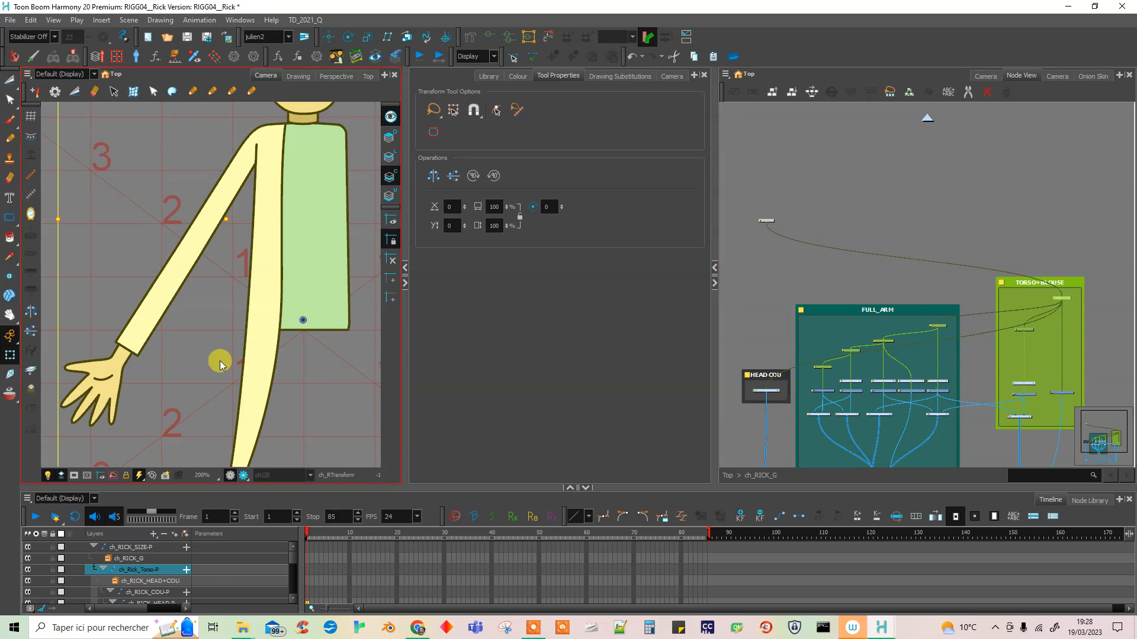
scroll(207, 376, "down", 5)
left_click_drag(280, 424, 294, 452)
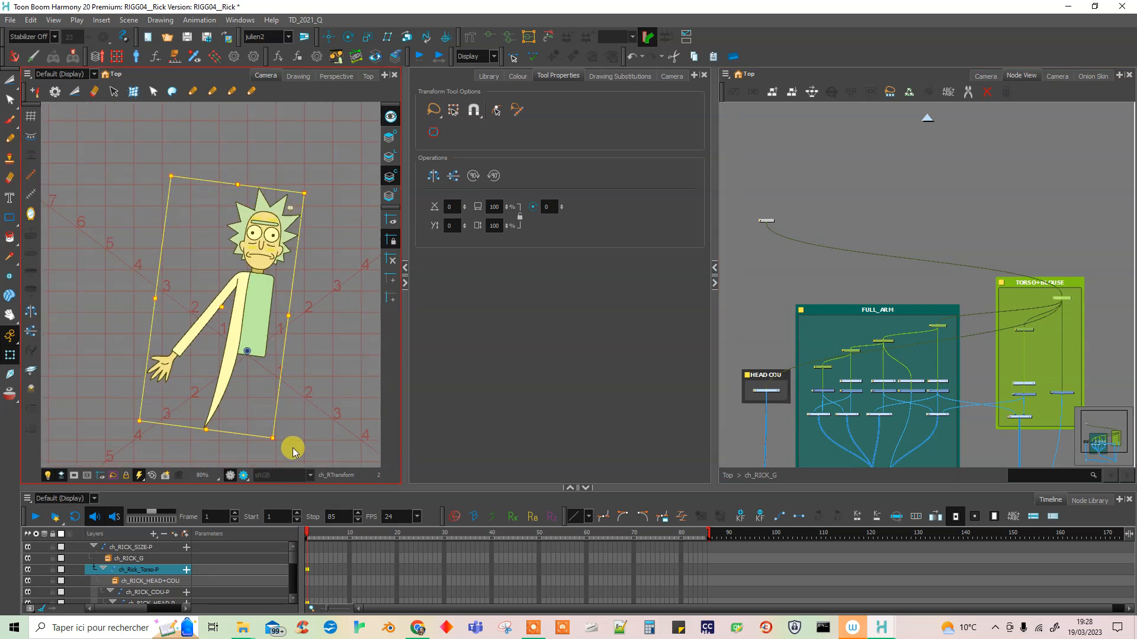
key("ctrl+z")
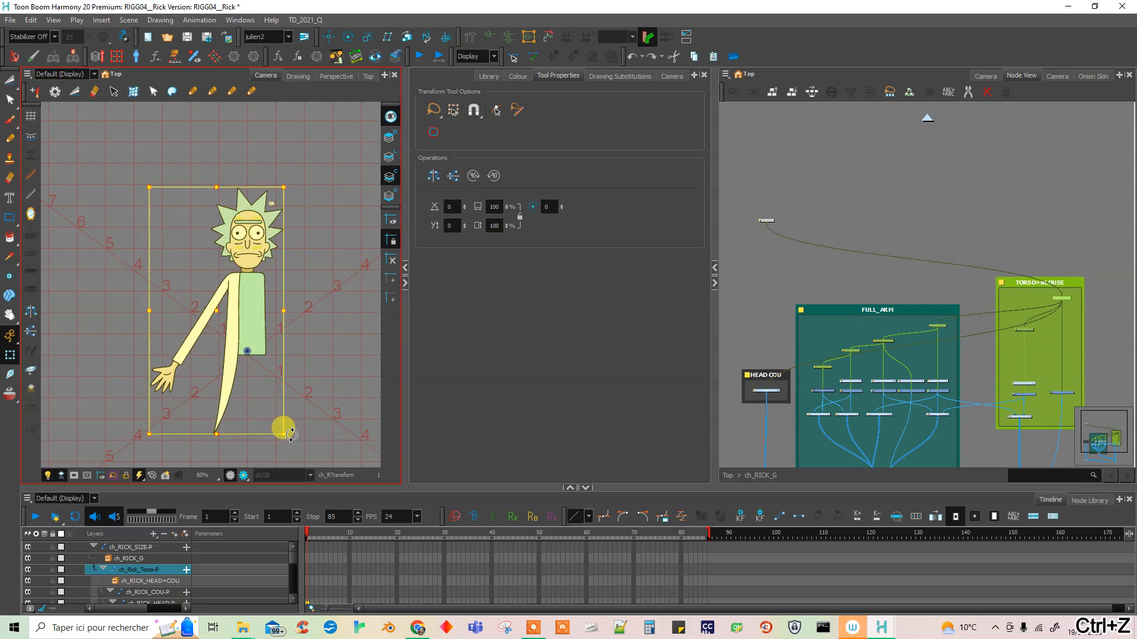
- Add a waypoint to the head group's connection and route it above the FULL_ARM backdrop
left_click(1086, 236)
left_click(766, 392)
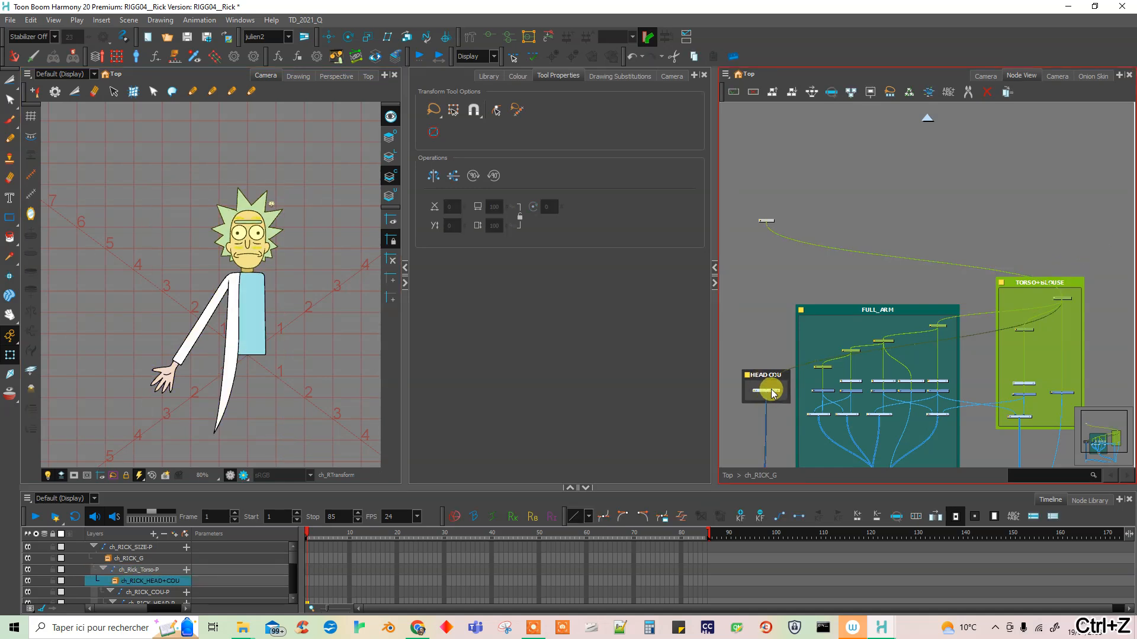
scroll(901, 336, "up", 5)
left_click_drag(924, 354, 849, 206)
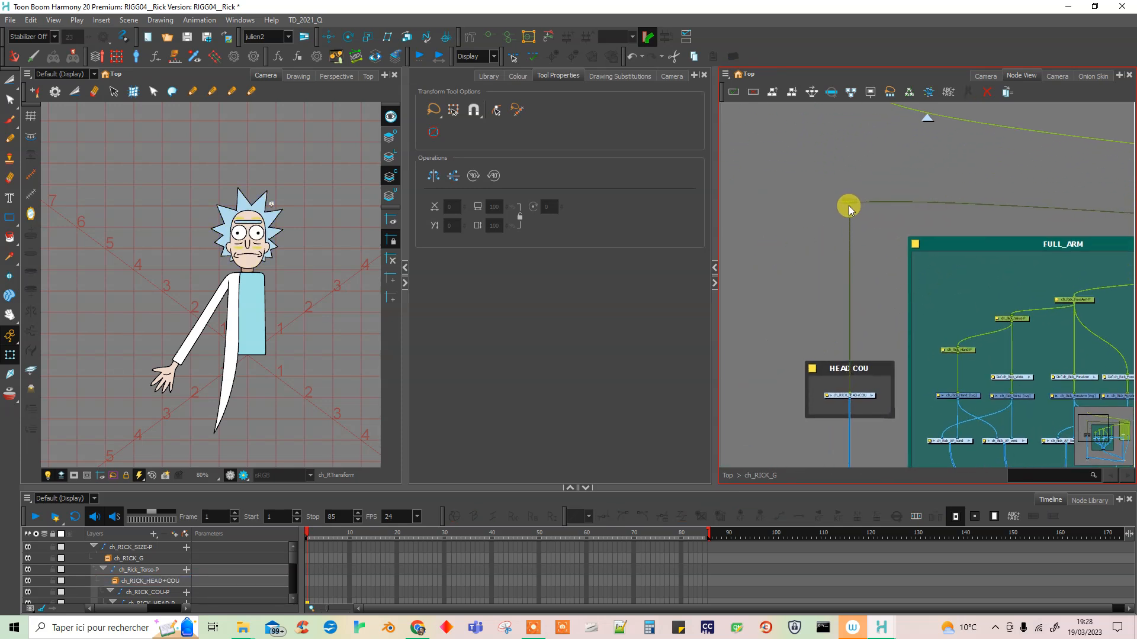
- Rename the peg controlling the torso, head and arm as ch_Rick_BODY_UP-P
left_click_drag(915, 283, 817, 396)
scroll(847, 349, "down", 3)
mouse_move(975, 403)
left_mouse_down()
mouse_move(970, 386)
mouse_move(895, 339)
mouse_move(811, 340)
left_mouse_up()
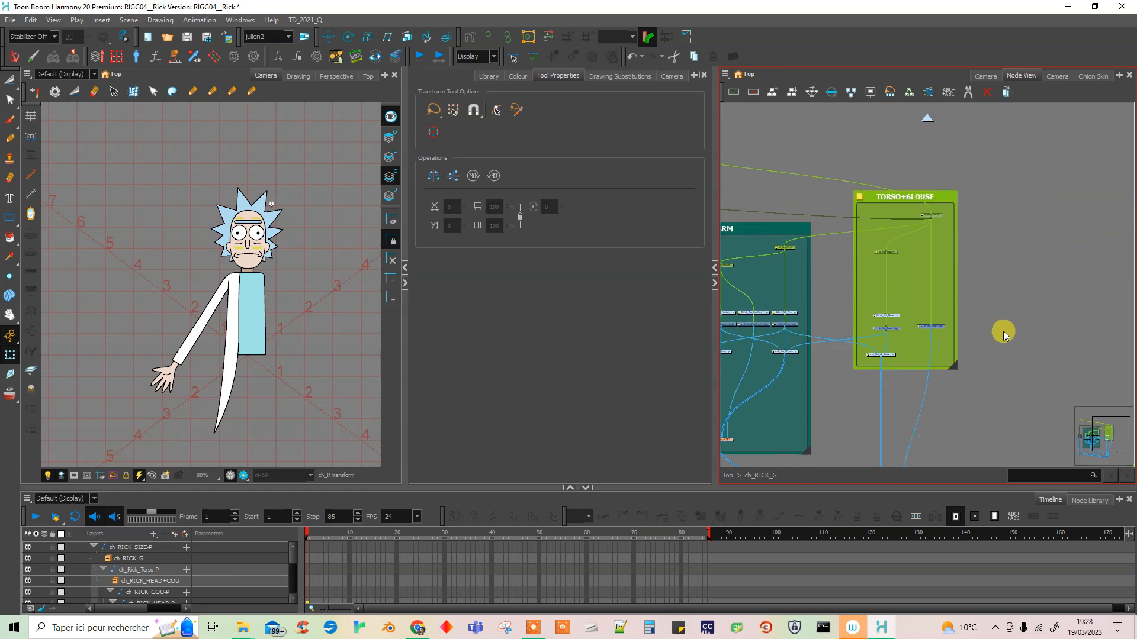
left_click(935, 327)
left_click(933, 217)
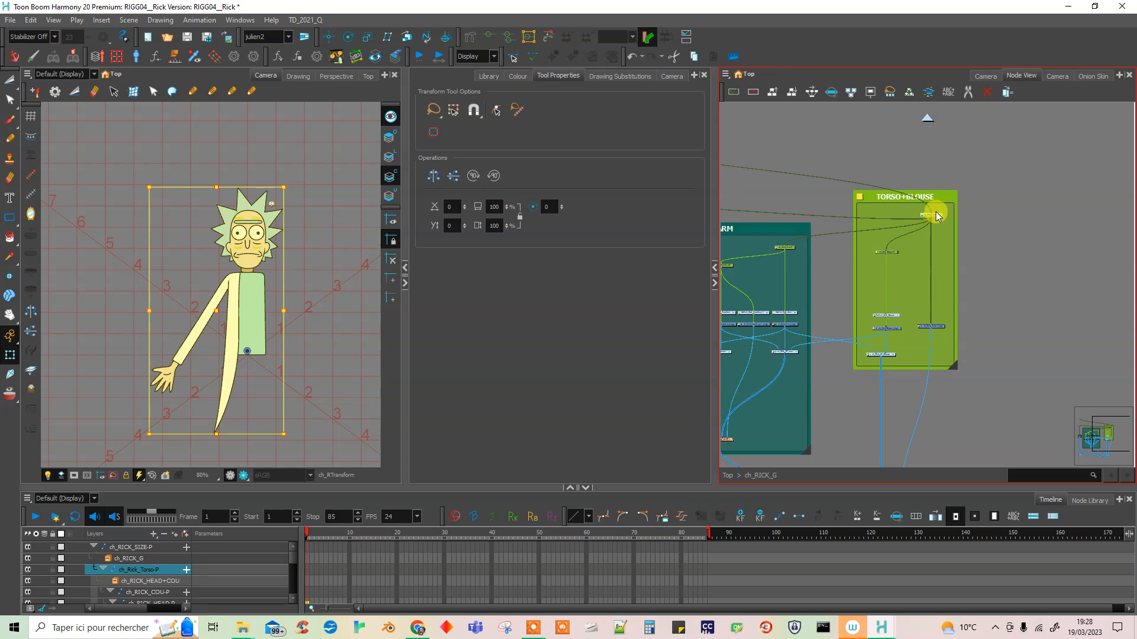
scroll(935, 220, "up", 6)
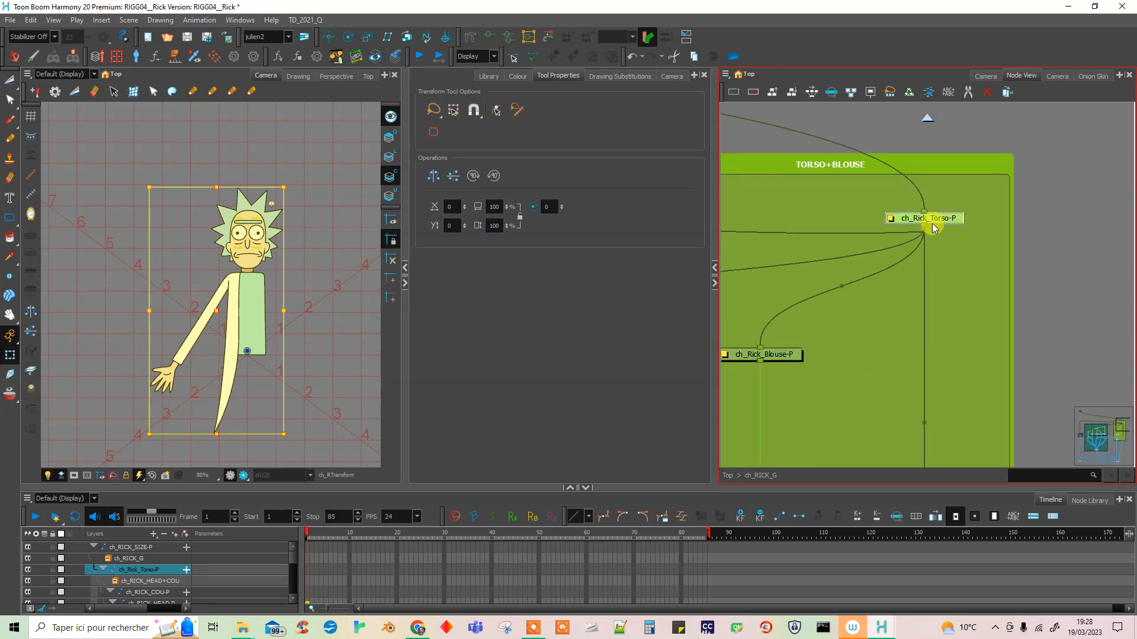
left_click(890, 219)
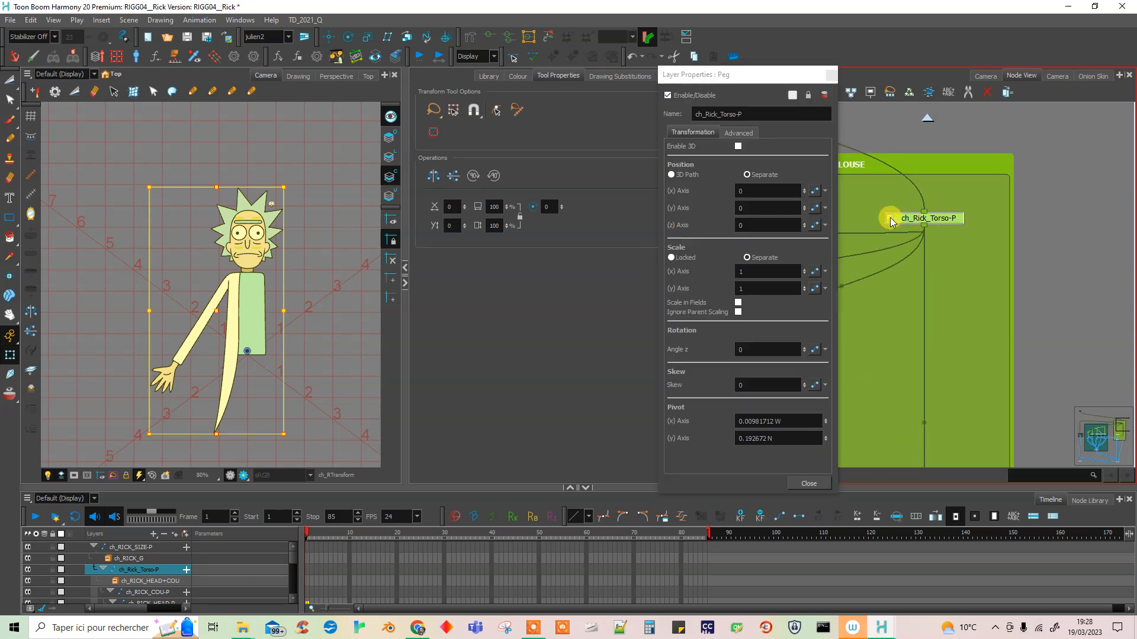
left_click(719, 112)
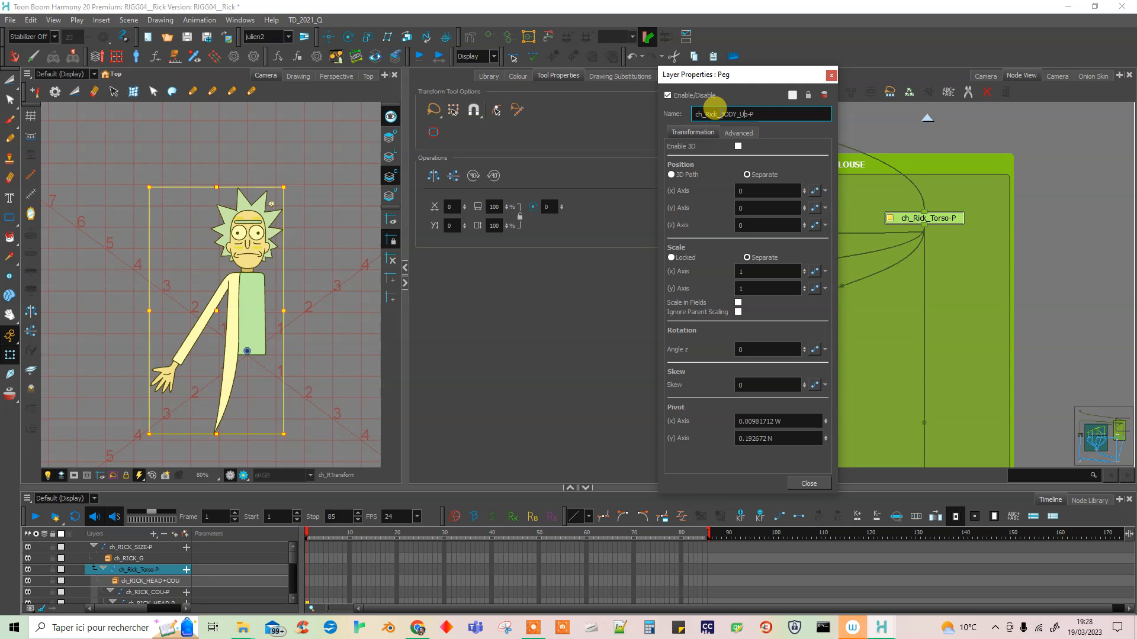
left_click(749, 114)
key("BackSpace")
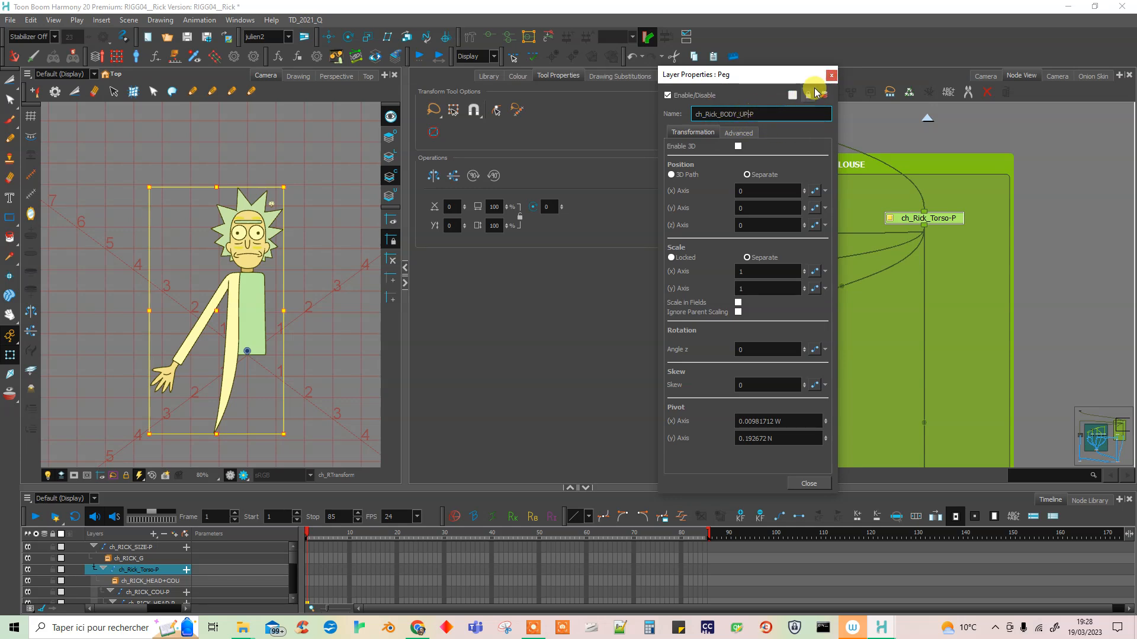
left_click(831, 75)
left_click(961, 259)
left_click(951, 223)
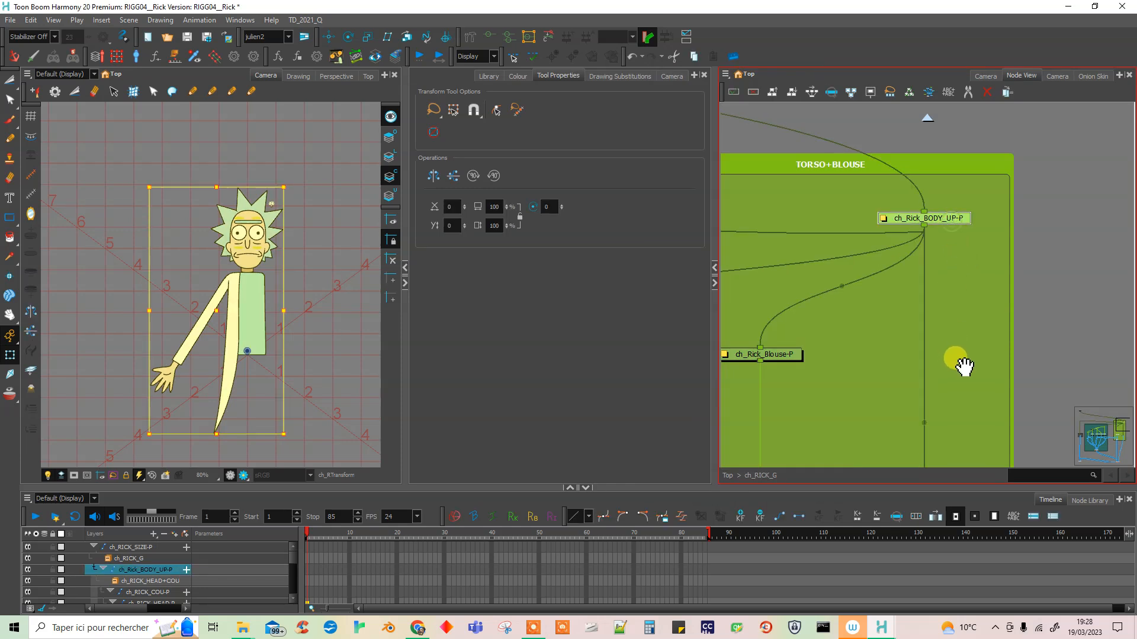
- Add a dedicated peg for the ch_Rick_Torso drawing and insert it in the connection from ch_Rick_BODY_UP-P
scroll(959, 363, "down", 3)
scroll(927, 262, "right", 3)
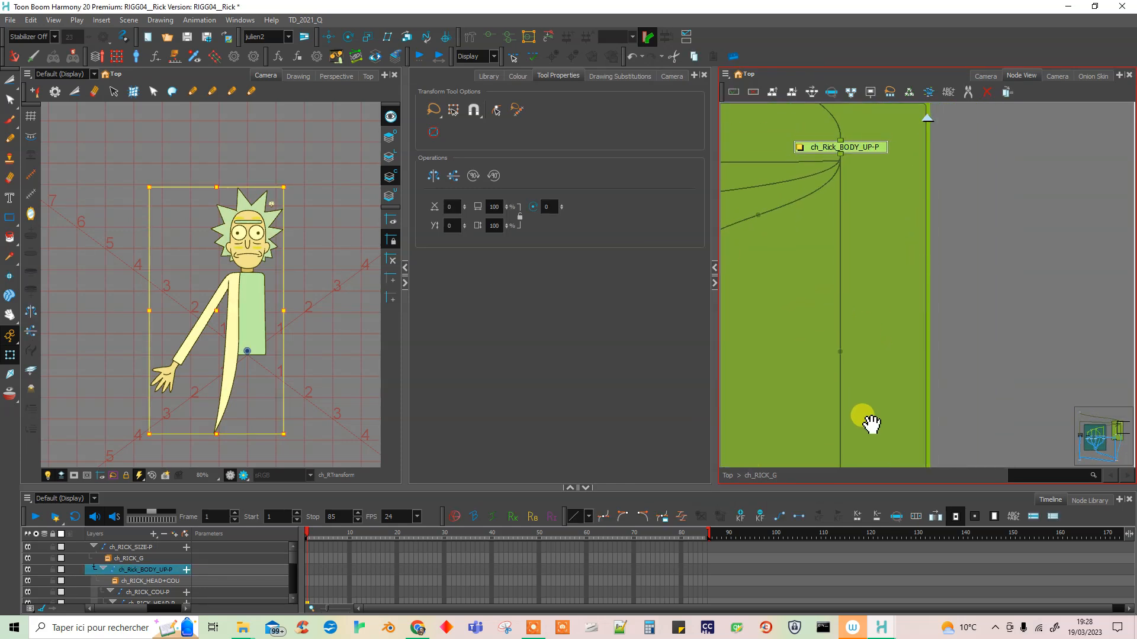
scroll(859, 385, "down", 5)
left_click(853, 382)
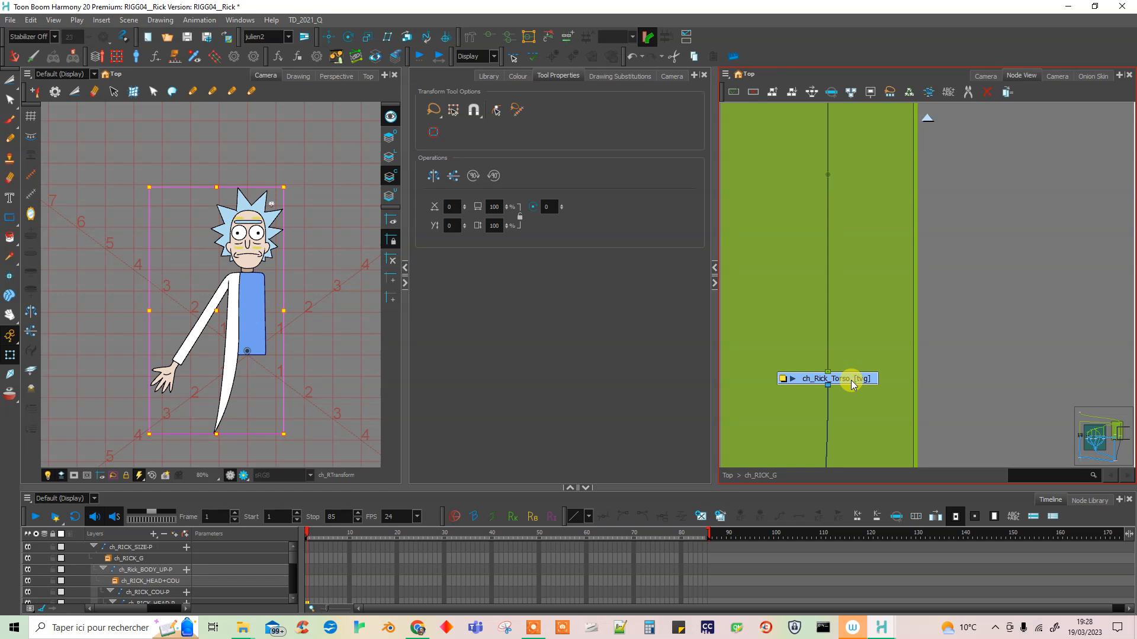
key("ctrl+p")
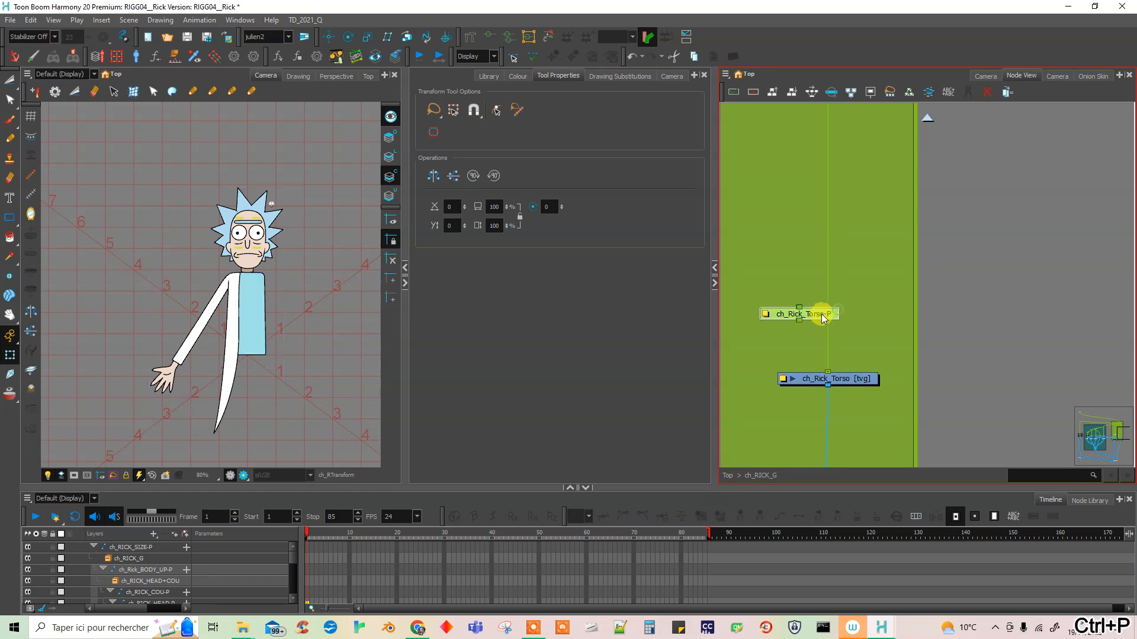
left_click(853, 308)
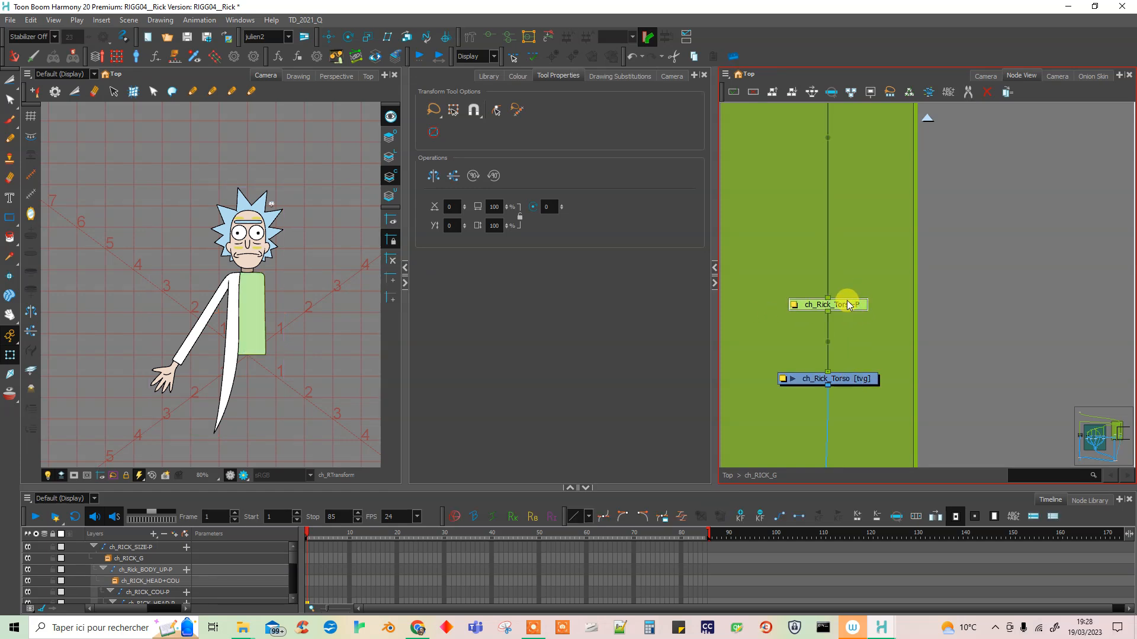
left_click(847, 305)
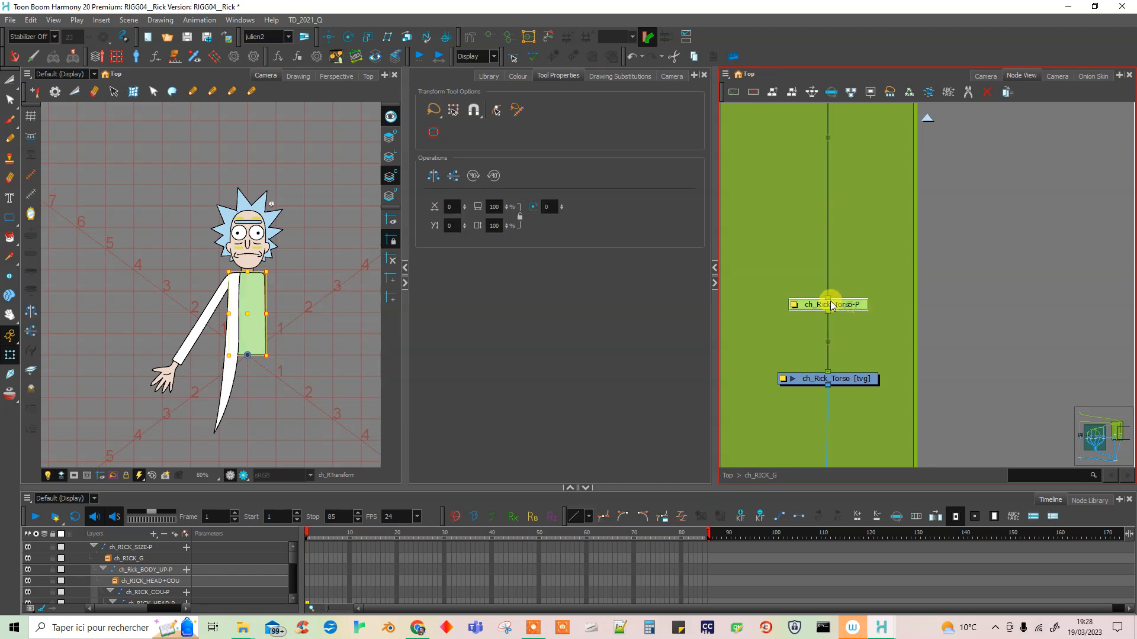
- Try moving the torso with its dedicated peg and undo the change
left_click_drag(256, 319, 262, 328)
key("ctrl+z")
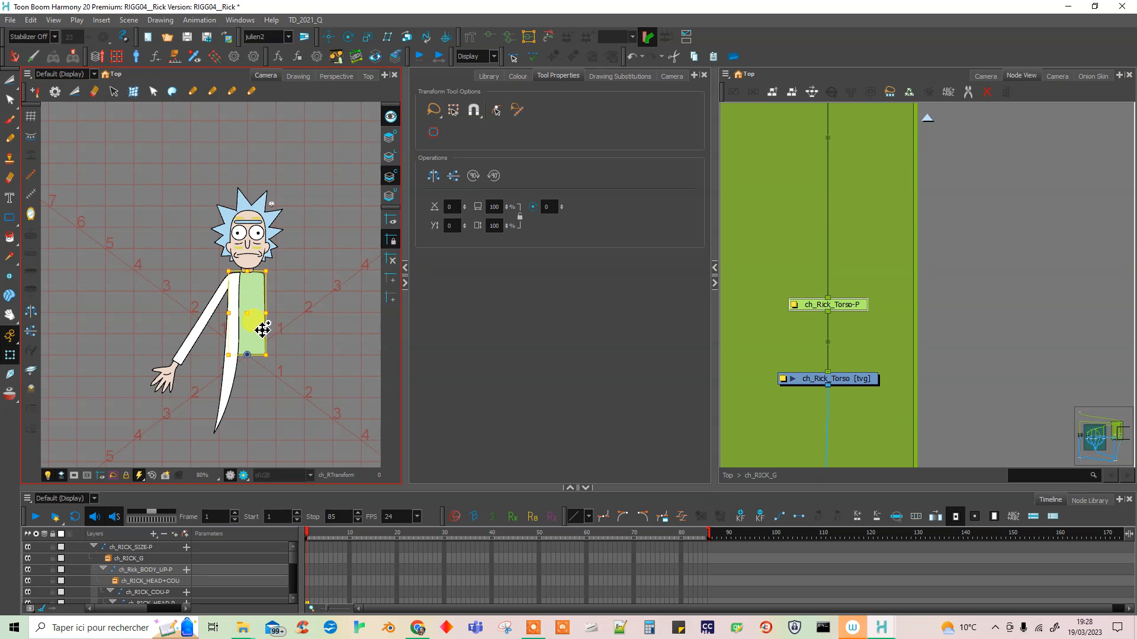
key("ctrl+z")
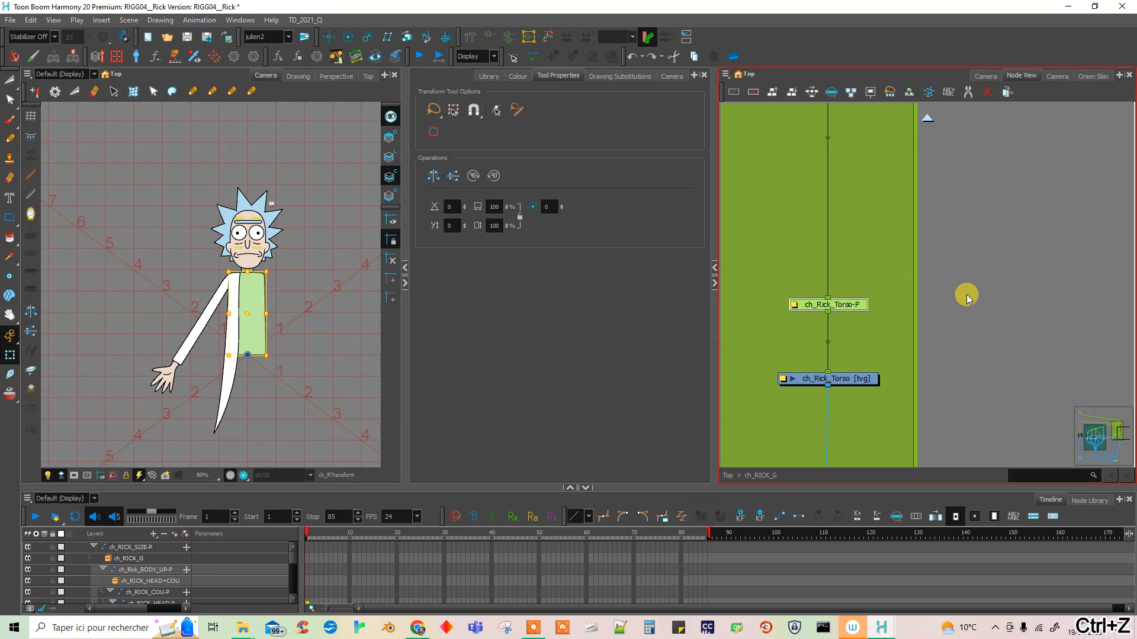
- Copy the pivot values 0.00981712 W and 0.192672 N from ch_Rick_BODY_UP-P to the ch_Rick_Torso-P peg
left_click(936, 356)
left_click_drag(870, 281, 919, 348)
left_click(830, 194)
left_click_drag(755, 80, 672, 97)
left_click(836, 330)
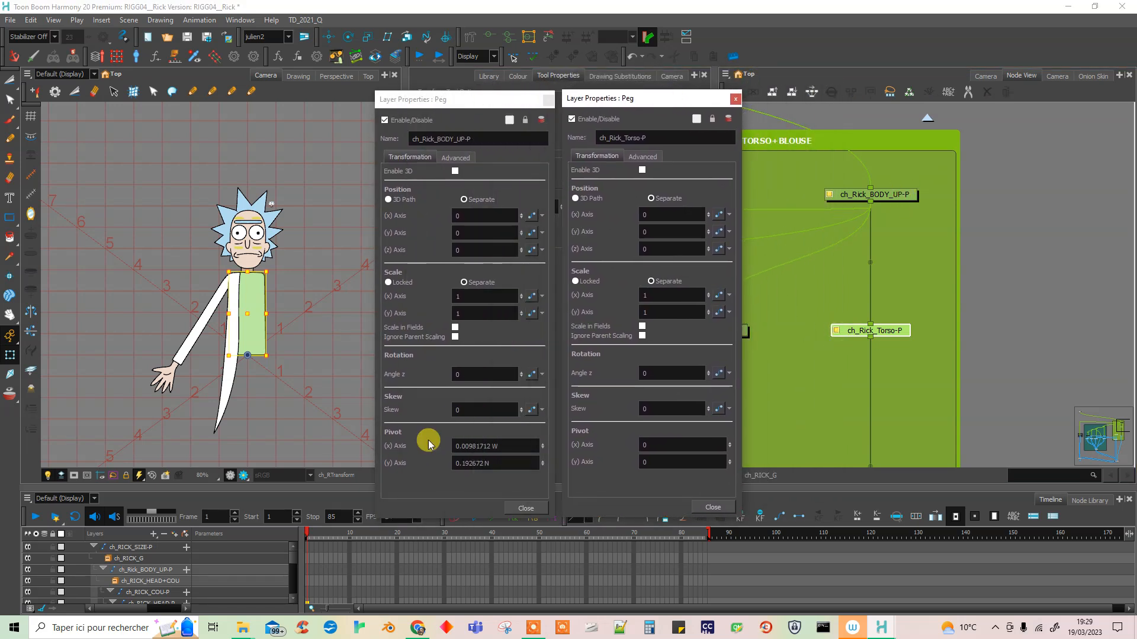
left_click(501, 446)
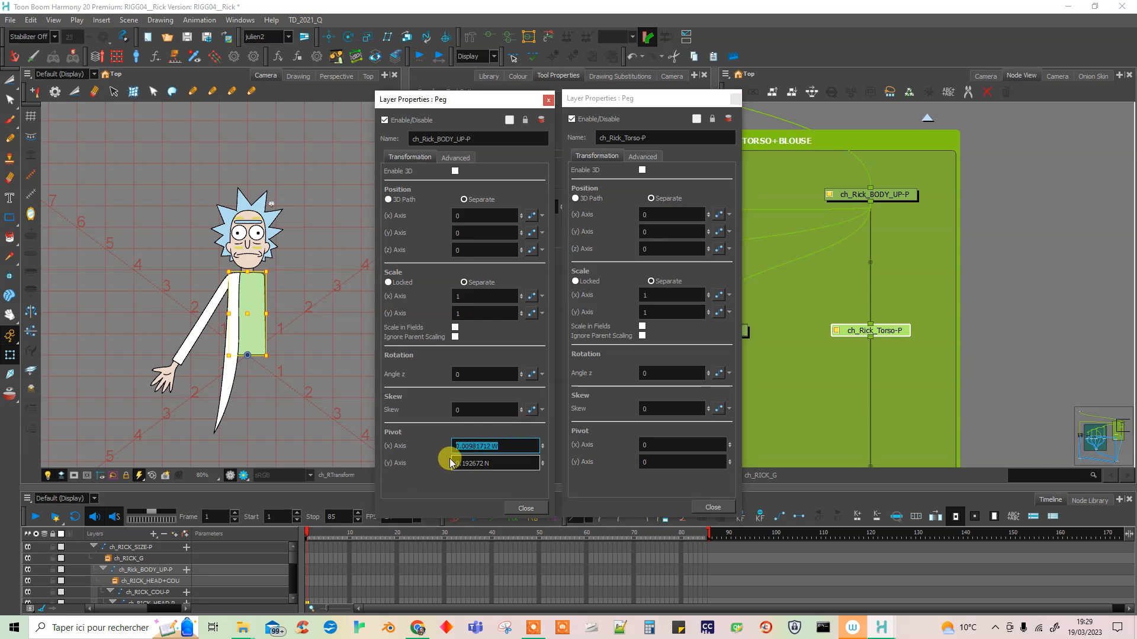
key("ctrl+c")
left_click(666, 446)
key("ctrl+v")
left_click(513, 463)
key("ctrl+c")
double_click(663, 462)
key("ctrl+v")
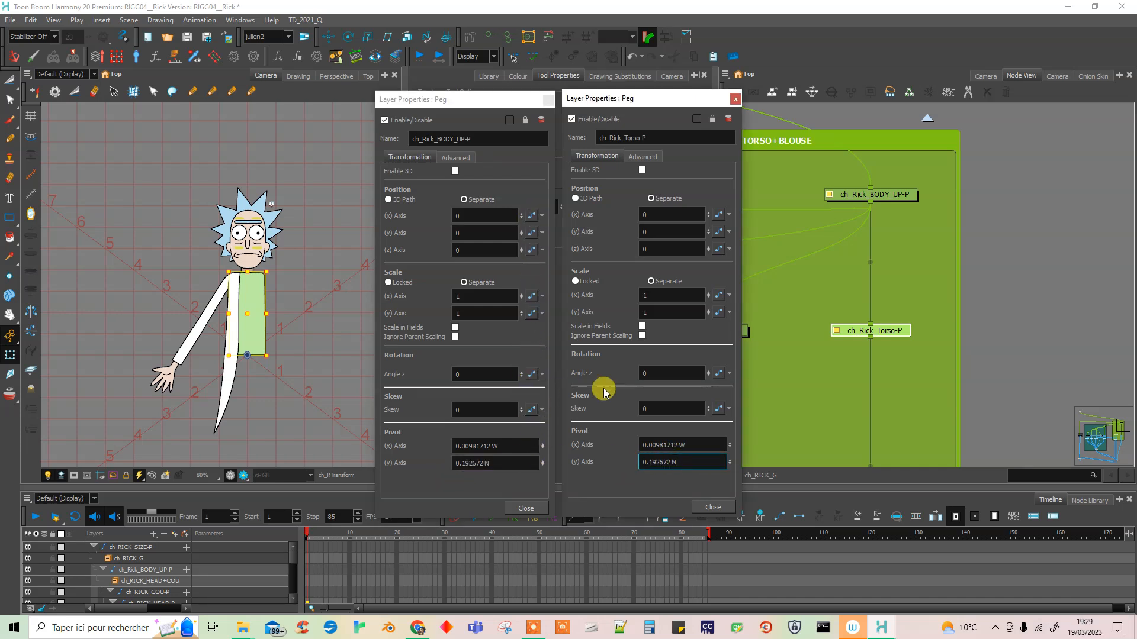
- Close the layer properties of both pegs and save the scene
left_click(463, 157)
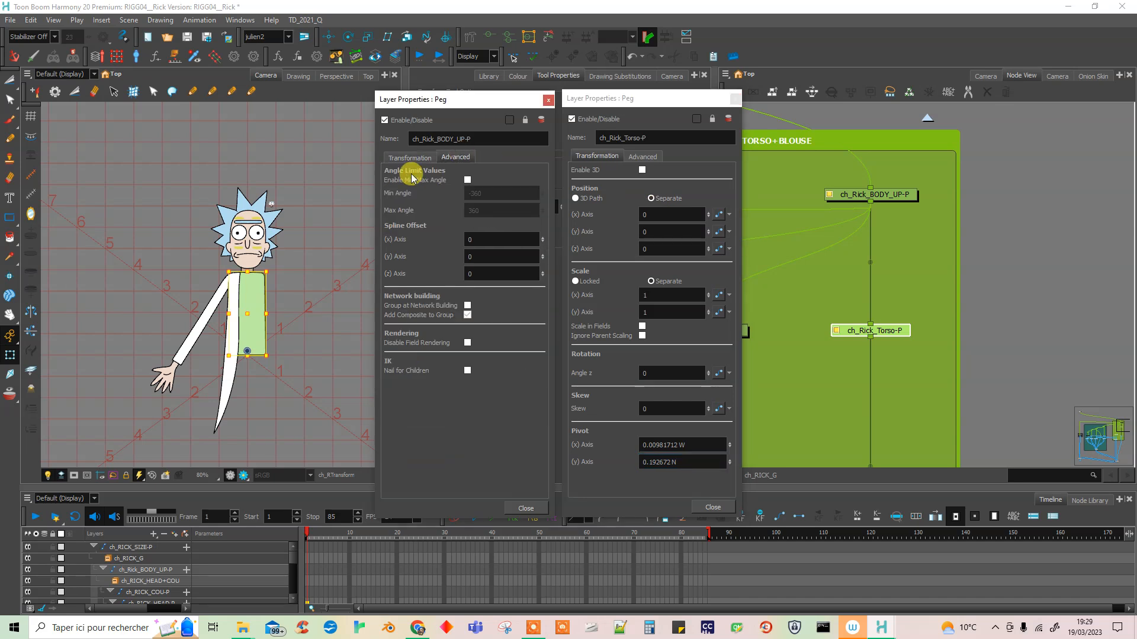
left_click(410, 158)
left_click(728, 105)
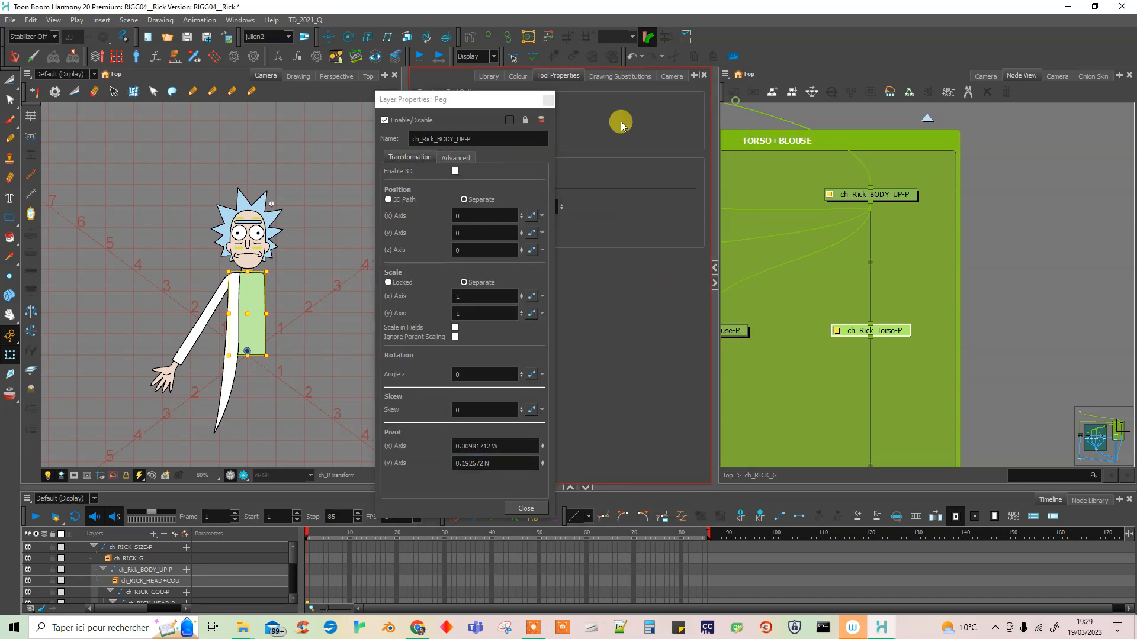
left_click(548, 99)
left_click(918, 317)
left_click(897, 327)
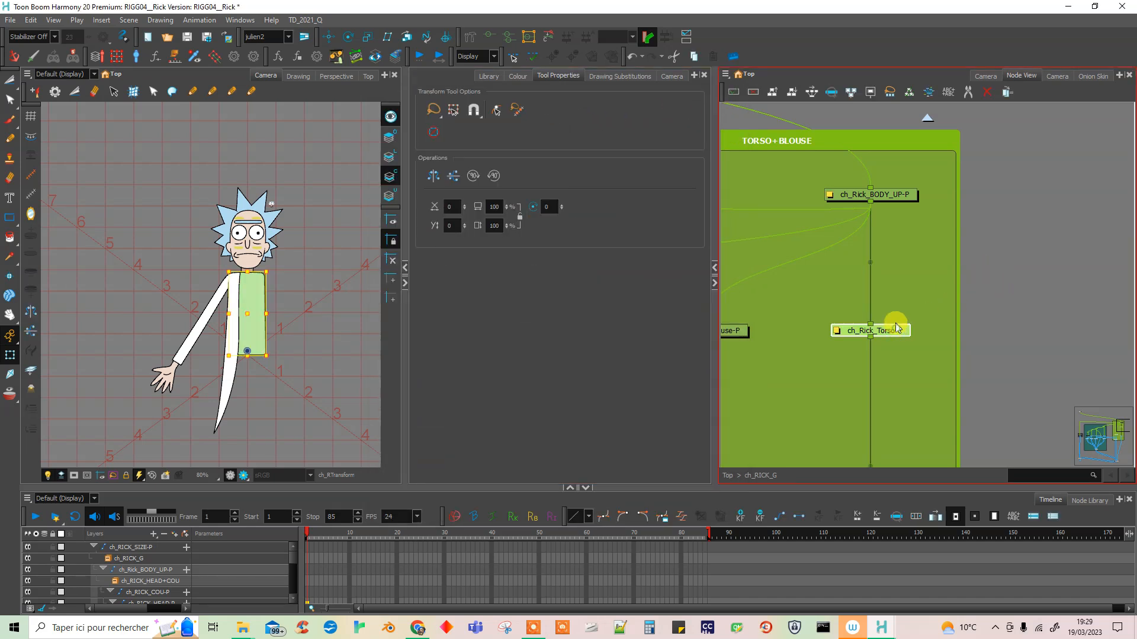
left_click(882, 195)
left_click(975, 312)
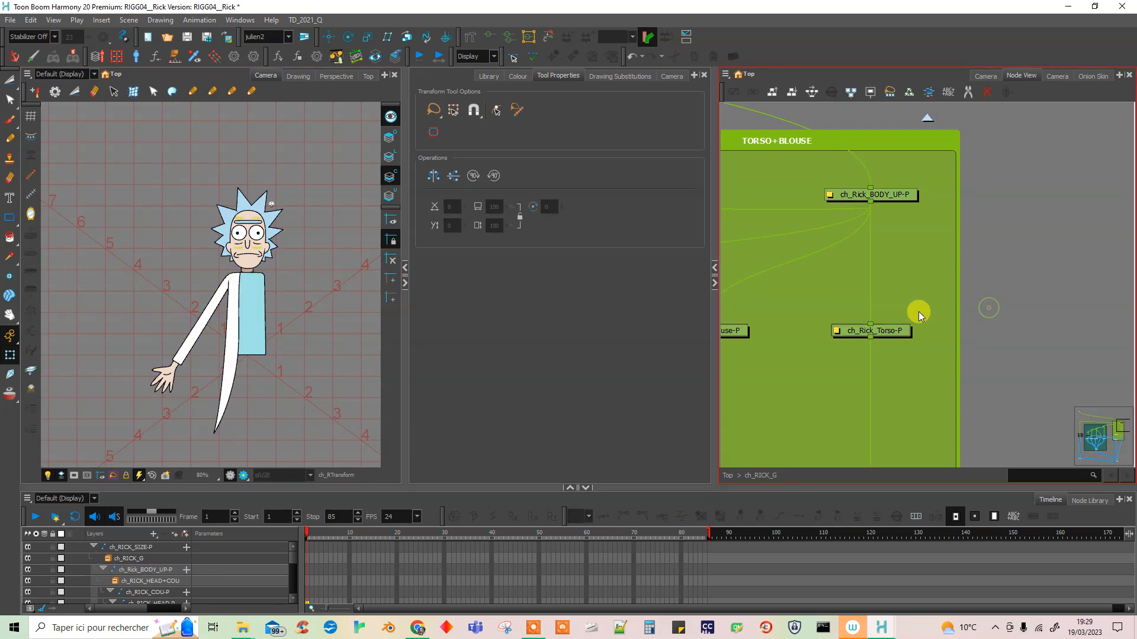
key("ctrl+s")
- Try rotating the torso on its own in the Camera view, and undo the rotation
left_click(256, 374)
scroll(259, 375, "down", 3)
scroll(259, 376, "up", 3)
left_click(257, 351)
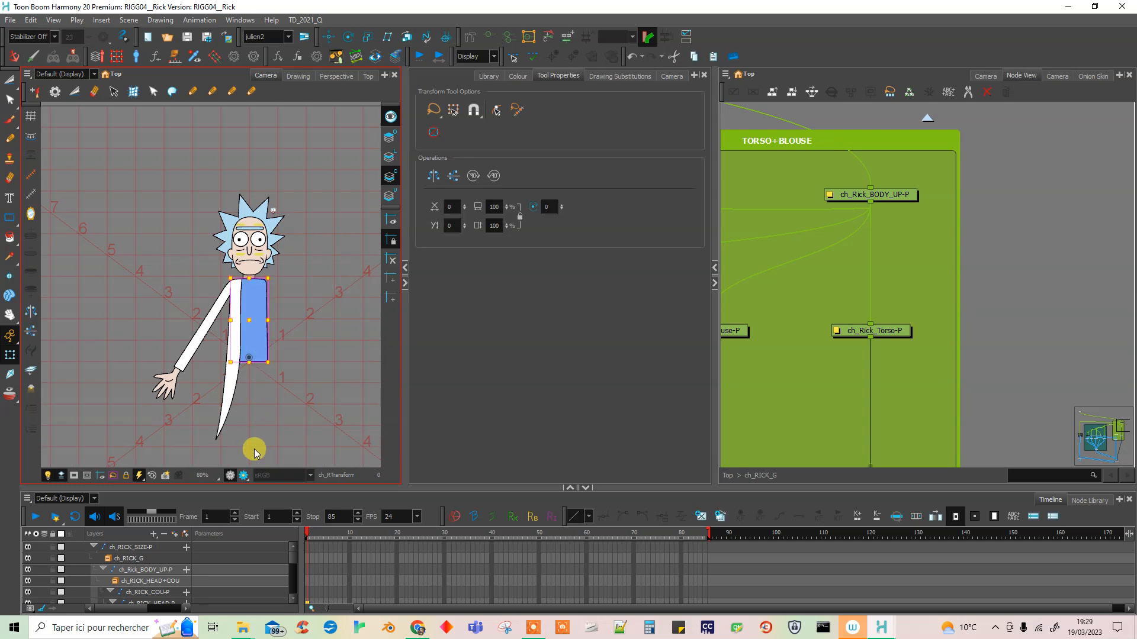
left_click(323, 373)
left_click(244, 339)
left_click_drag(272, 272, 305, 214)
key("ctrl+z")
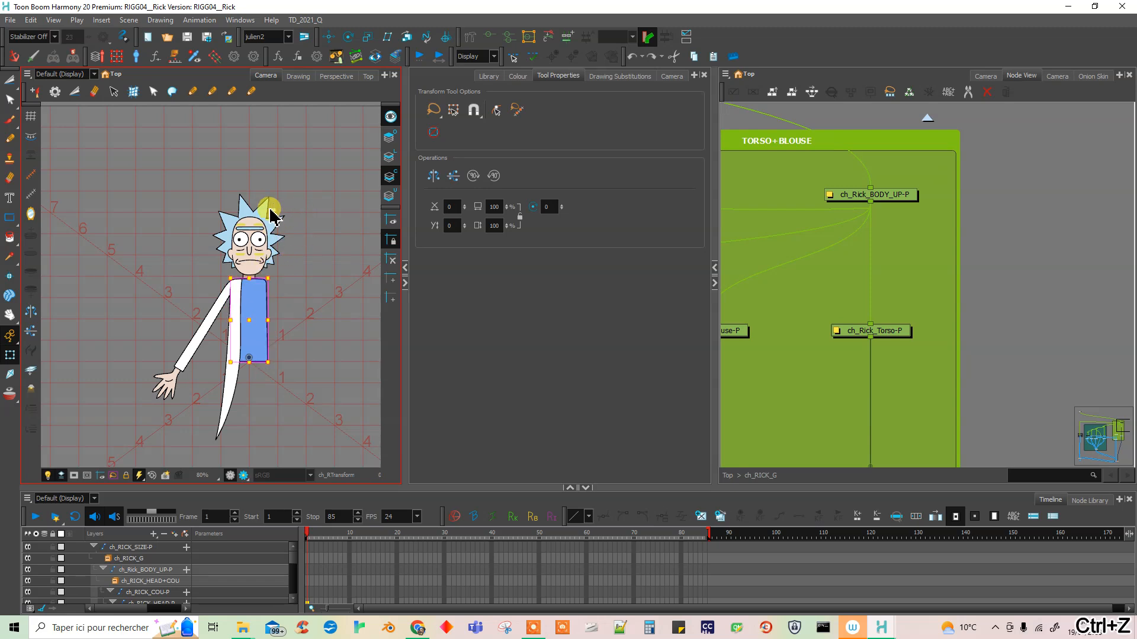
- Try rotating the facial features with the small picker beside the hair and the whole head separately, and undo the changes
scroll(278, 220, "up", 4)
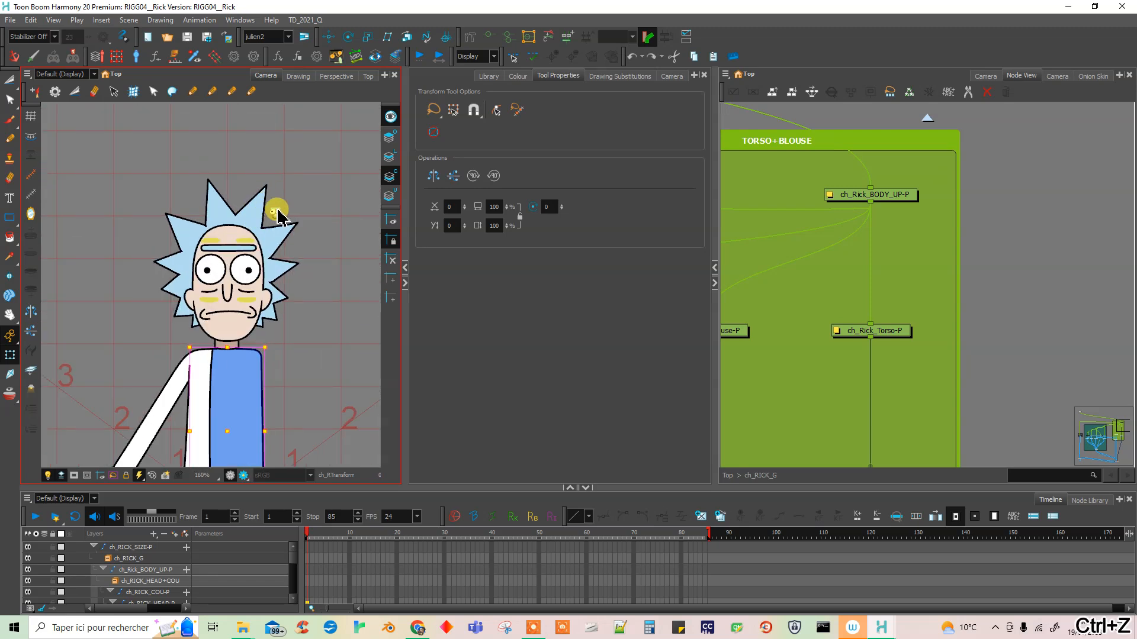
left_click(276, 218)
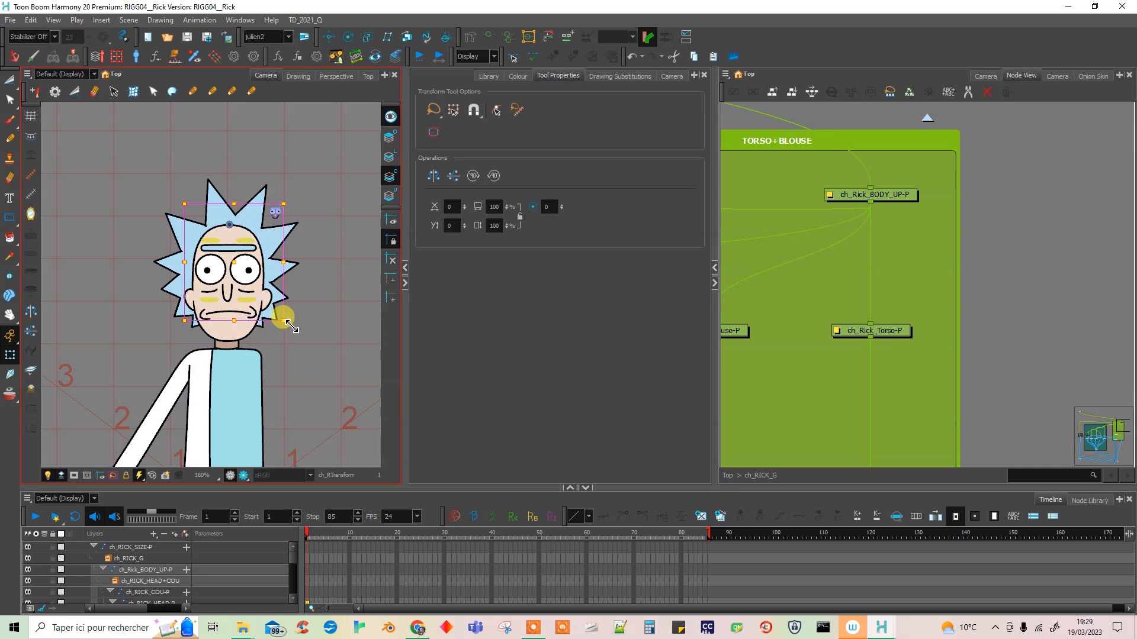
left_click_drag(295, 322, 293, 348)
left_click(316, 342)
left_click(249, 333)
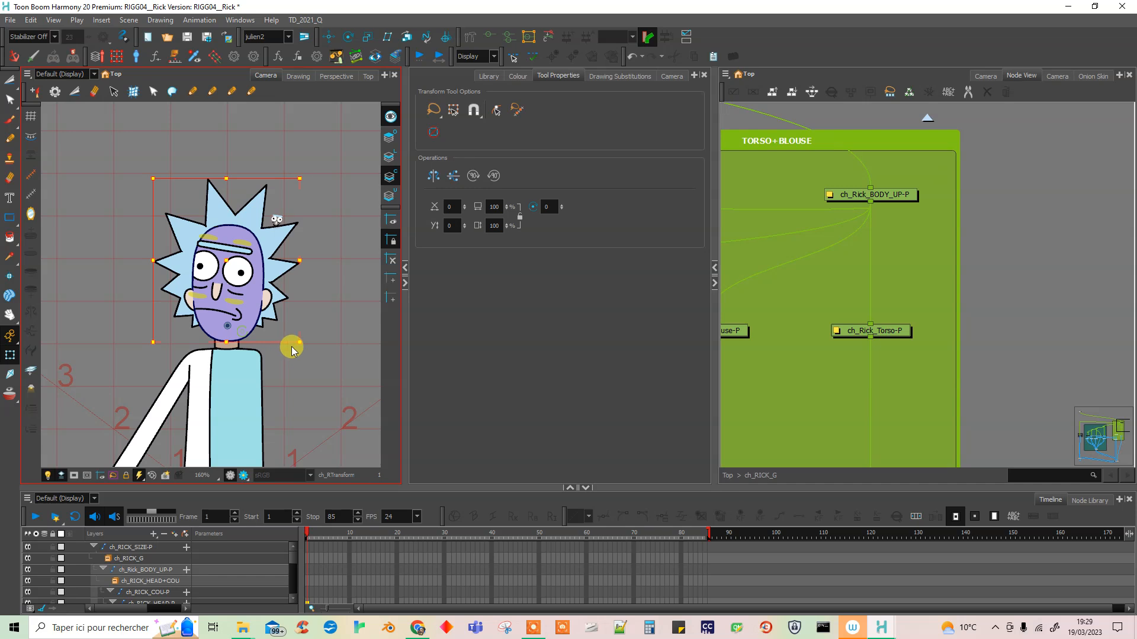
mouse_move(309, 342)
left_mouse_down()
mouse_move(292, 355)
mouse_move(311, 329)
left_mouse_up()
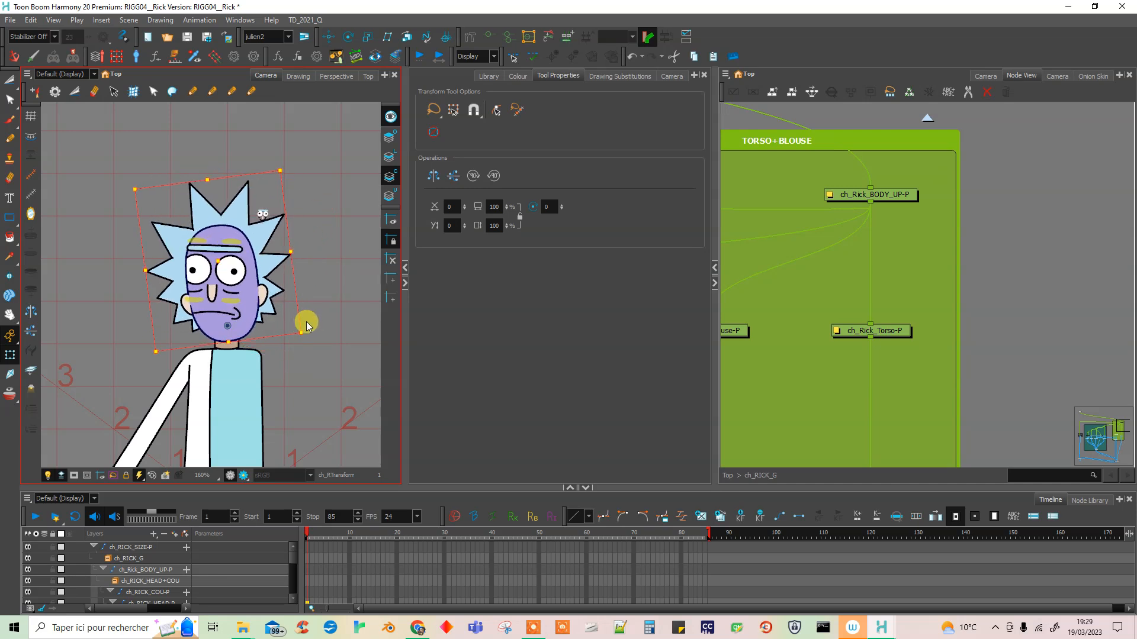
key("ctrl+z")
key("ctrl+z")
key("ctrl+z")
key("ctrl+z")
key("ctrl+z")
key("ctrl+z")
left_click(320, 306)
left_click_drag(290, 378, 294, 266)
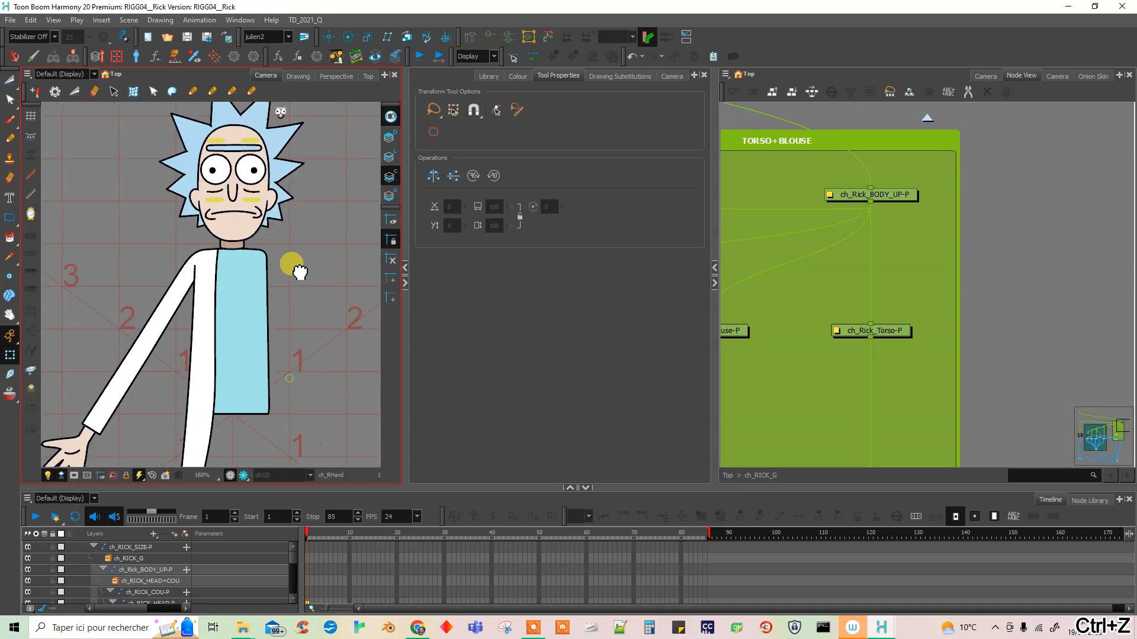
scroll(286, 297, "down", 3)
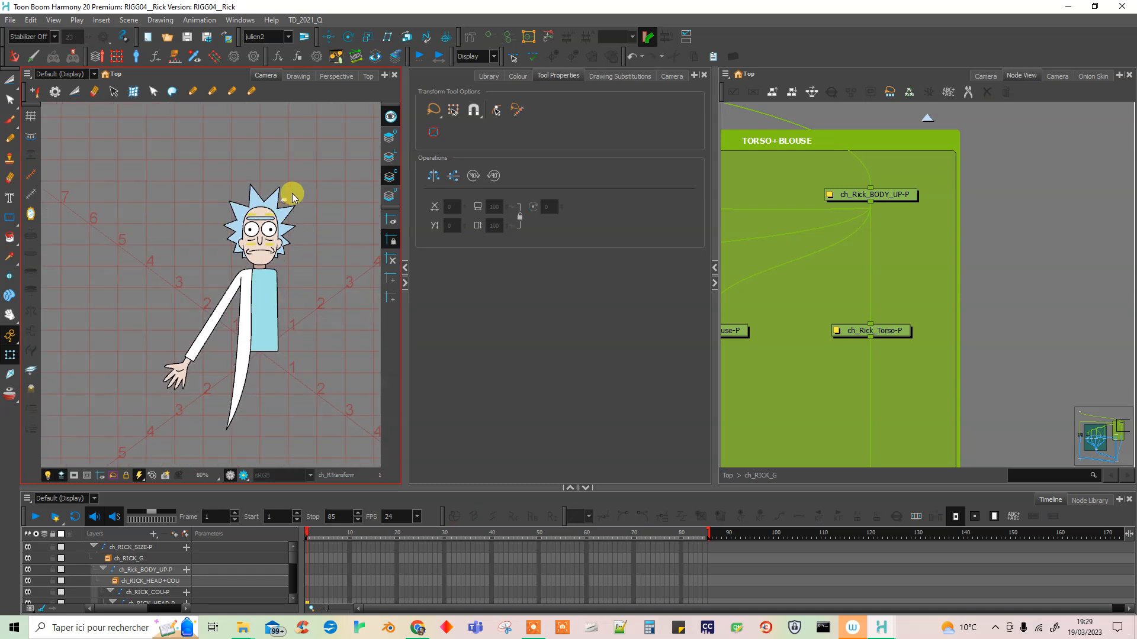
scroll(285, 219, "up", 3)
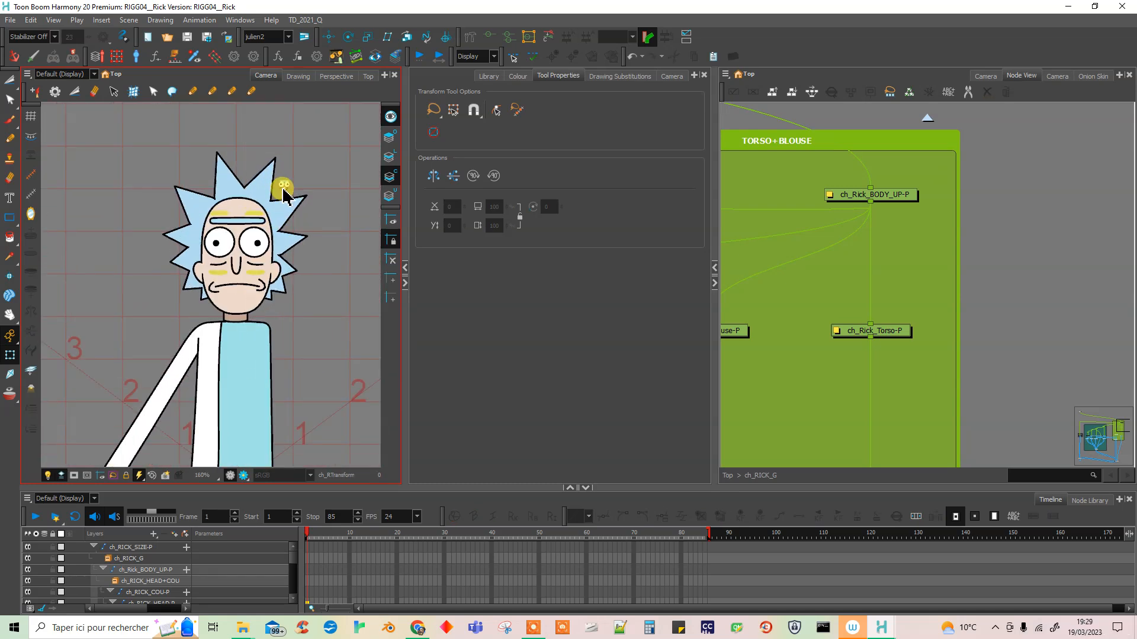
scroll(285, 190, "down", 3)
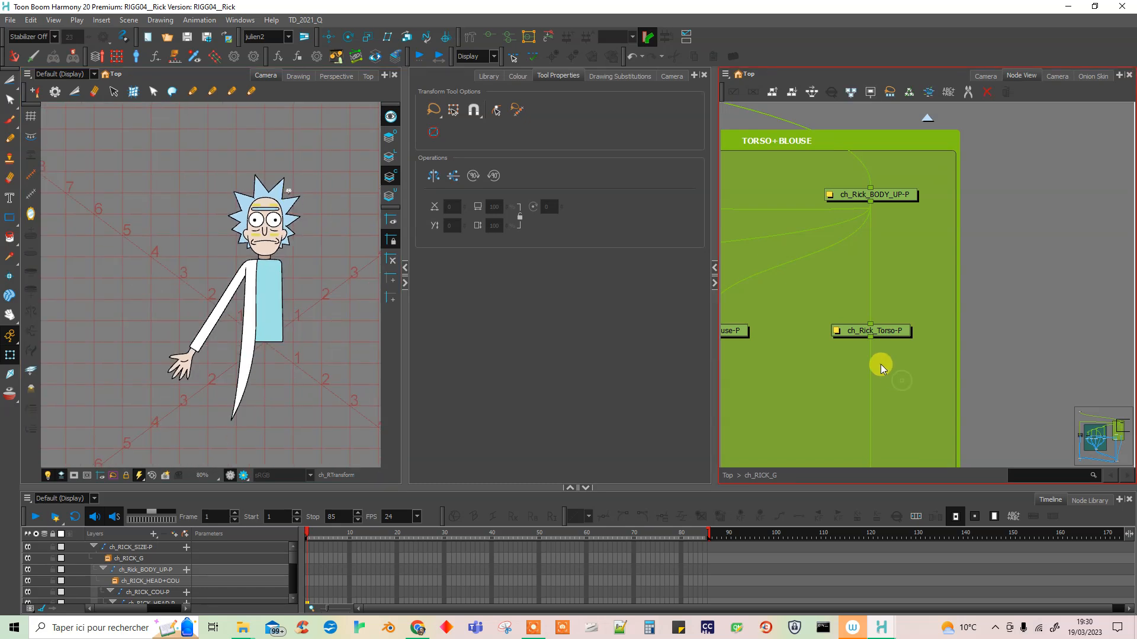
scroll(299, 355, "up", 1)
scroll(302, 359, "up", 1)
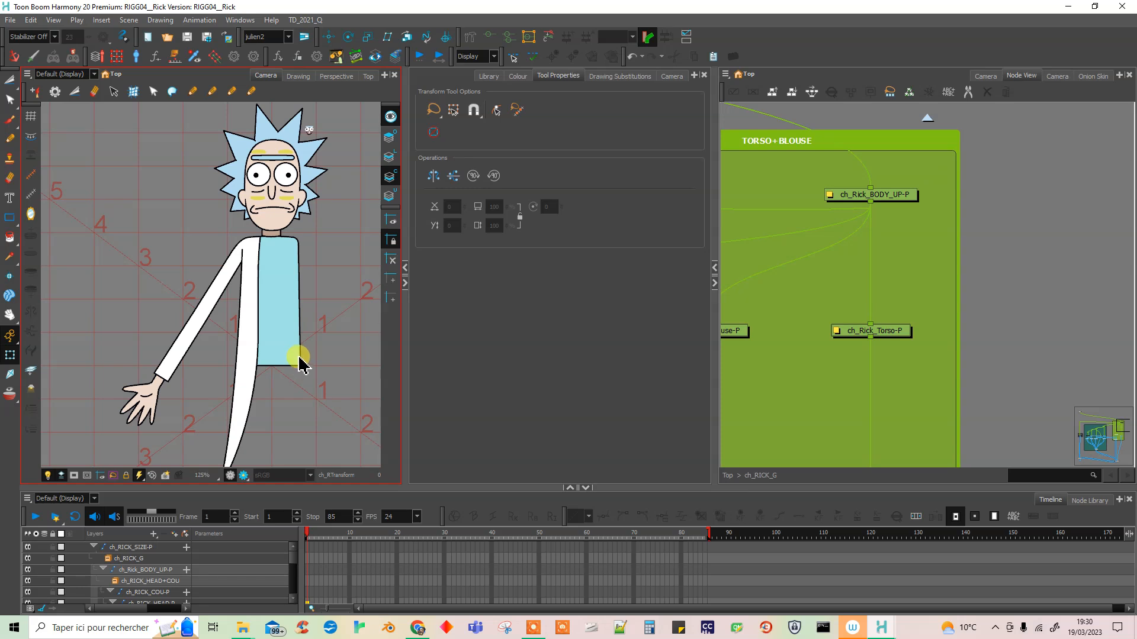
left_click_drag(931, 348, 849, 347)
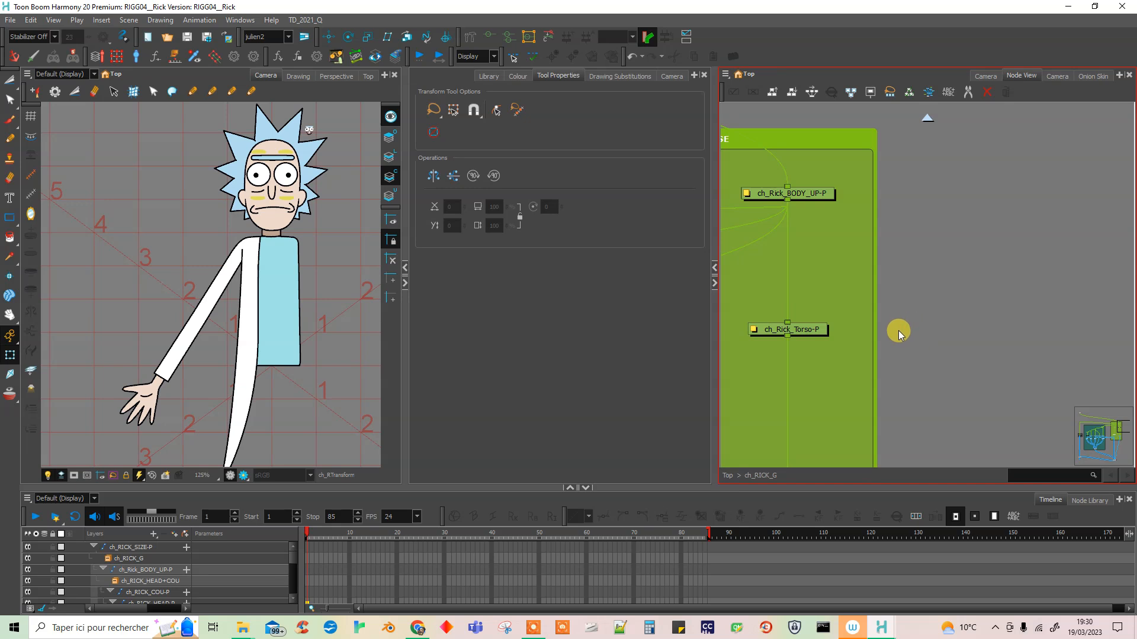
key("ctrl+r")
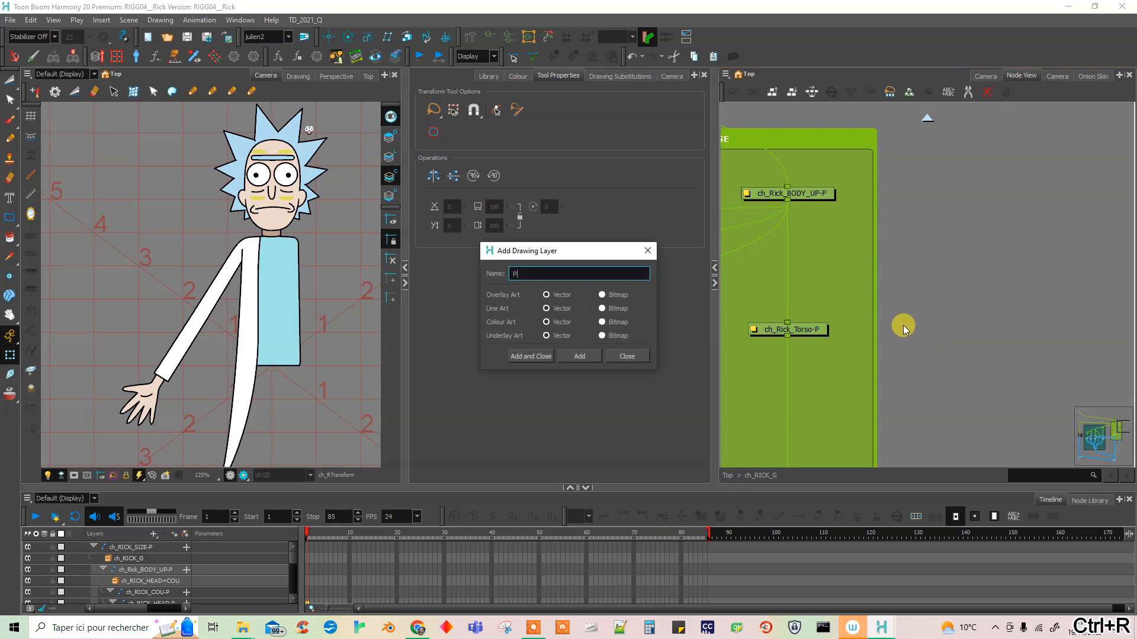
type("Picher_Body_UP")
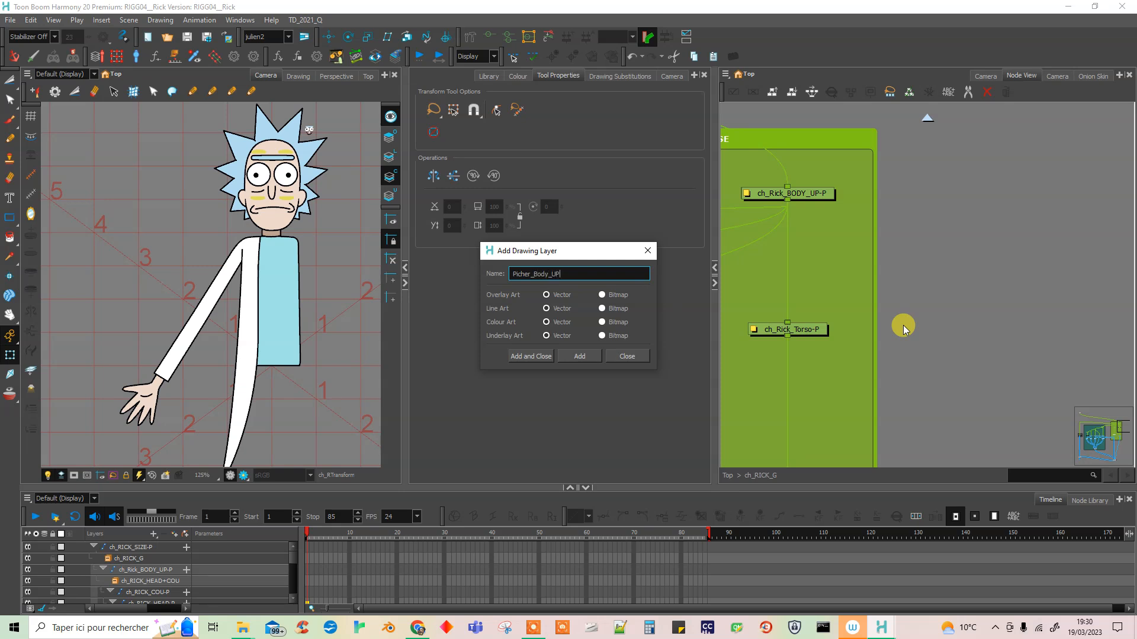
key("Return")
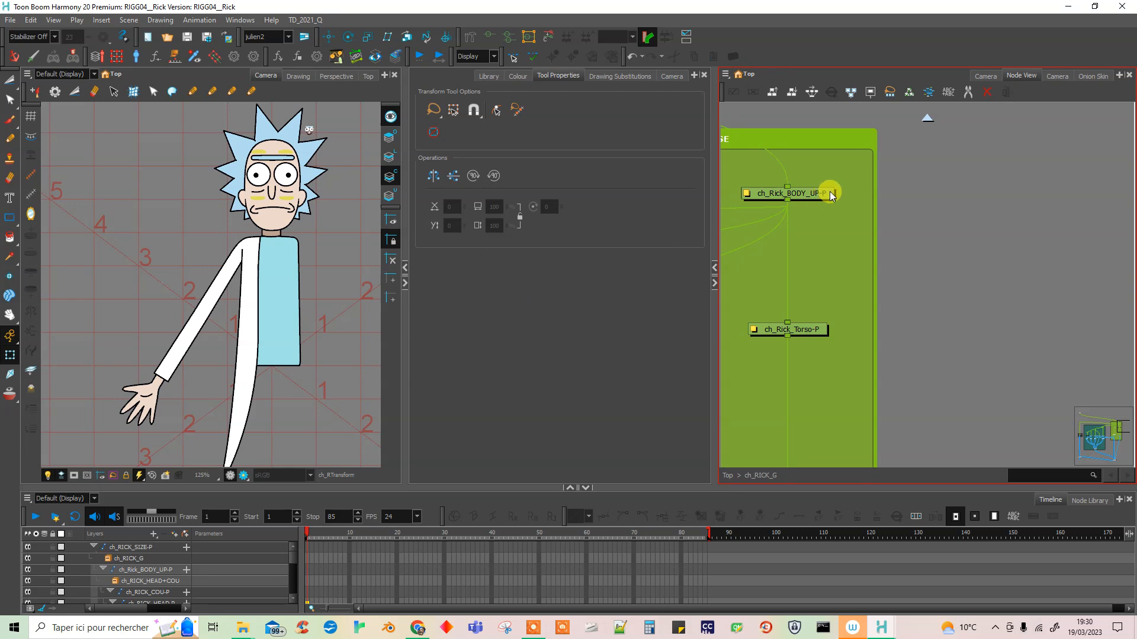
- Add a vector drawing layer named Picker_Body_up beside the TORSO+BLOUSE backdrop
scroll(893, 410, "down", 1)
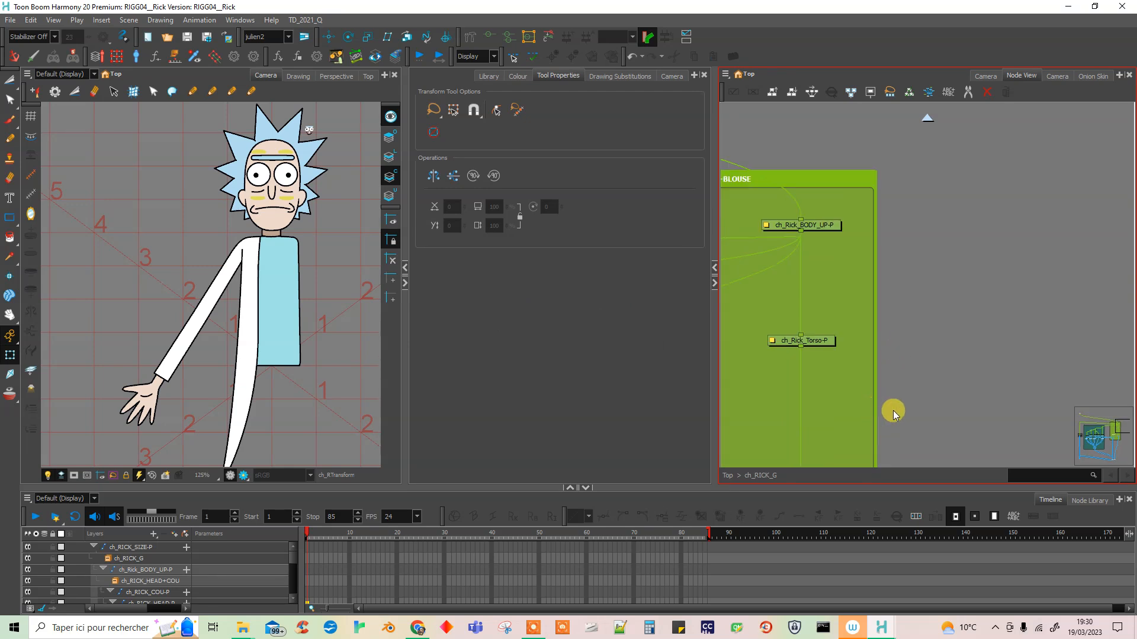
left_click_drag(902, 405, 902, 325)
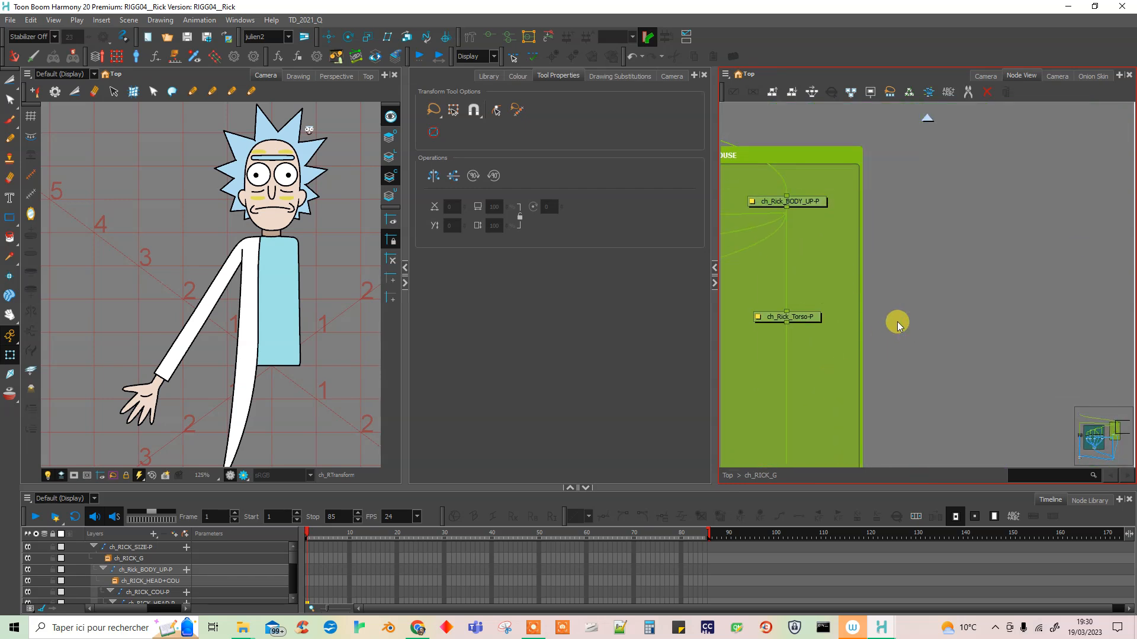
key("ctrl+r")
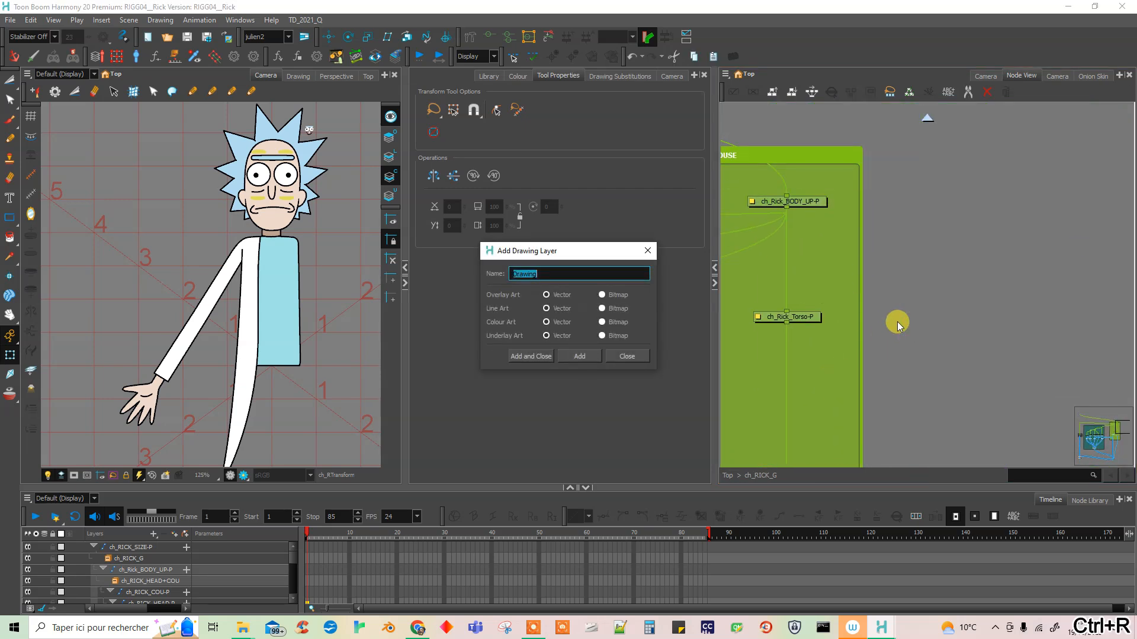
type("Picker_Body_up")
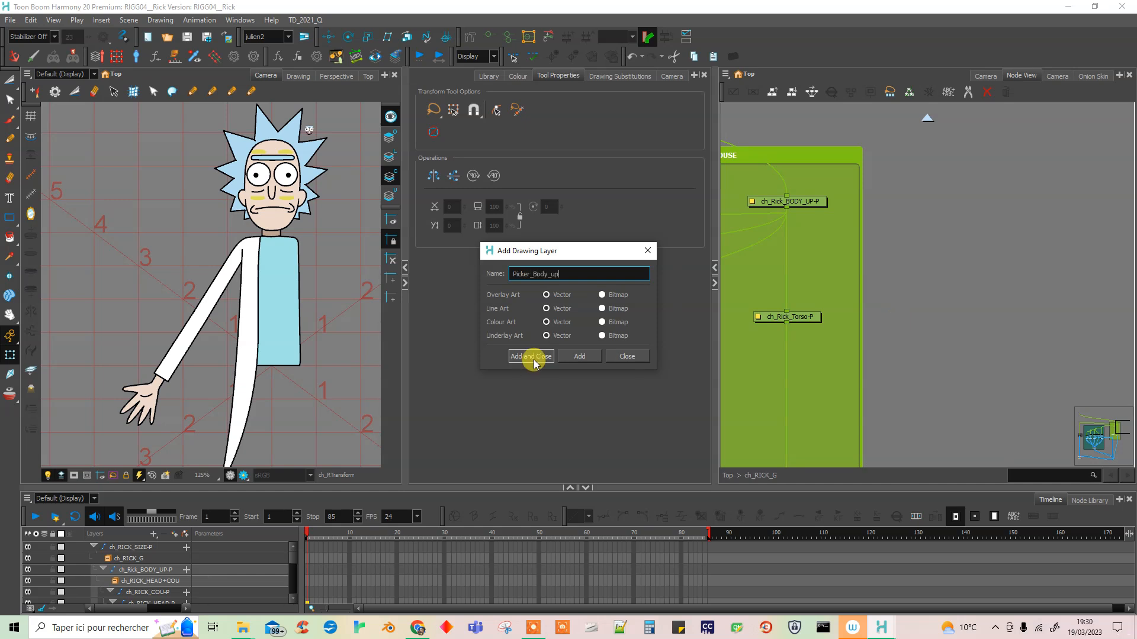
left_click(534, 360)
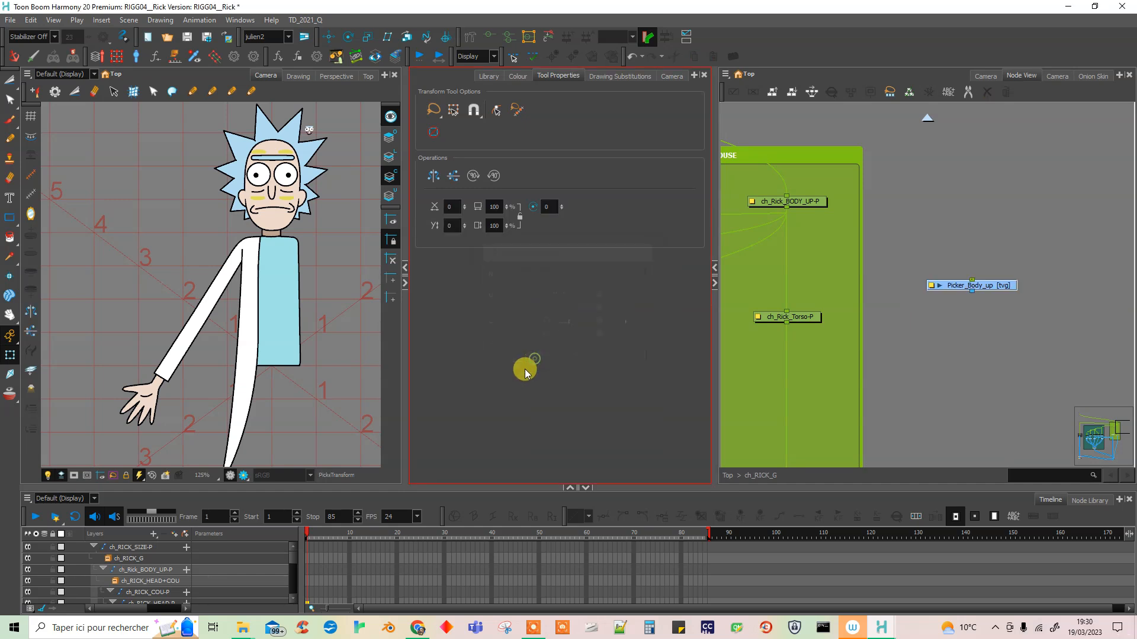
- Connect Picker_Body_up beneath ch_Rick_BODY_UP-P, place it beside ch_Rick_Torso-P and widen the TORSO+BLOUSE backdrop around it
mouse_move(1002, 287)
left_mouse_down()
mouse_move(869, 273)
mouse_move(914, 273)
mouse_move(796, 211)
left_mouse_up()
left_click_drag(901, 382, 921, 293)
left_click_drag(929, 190, 829, 206)
left_click_drag(843, 203, 953, 215)
left_click_drag(924, 315, 875, 172)
left_click_drag(819, 419, 1014, 409)
left_click_drag(875, 255, 888, 355)
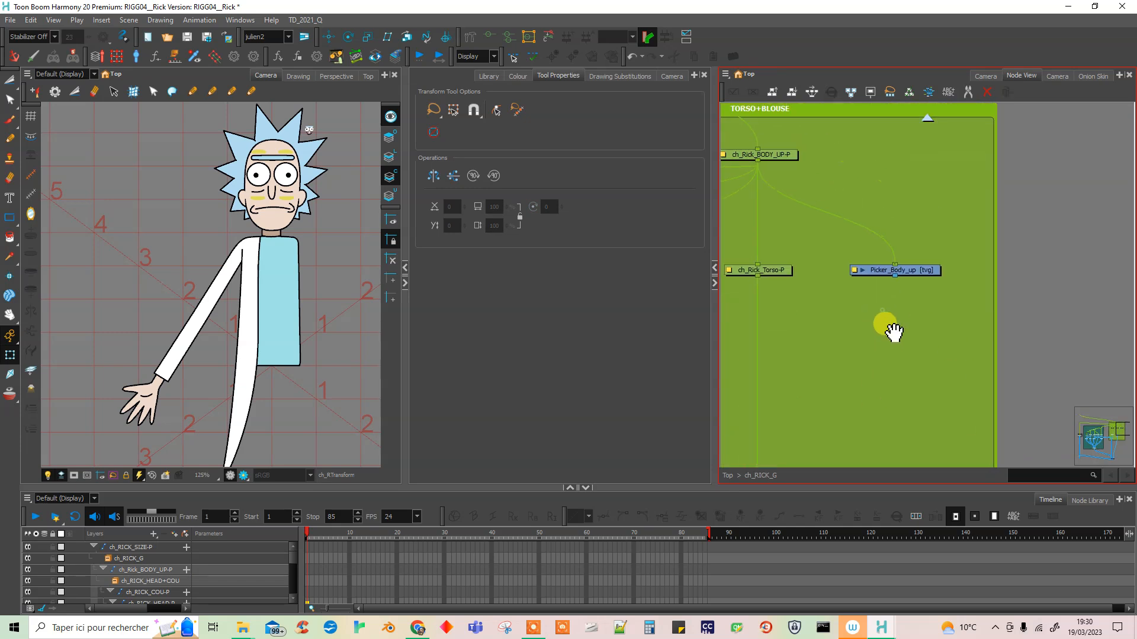
- Connect Picker_Body_up to the ch_RICK_comp_Body_Up composite and route the connection through a waypoint near the backdrop's lower edge
left_click_drag(894, 276, 855, 390)
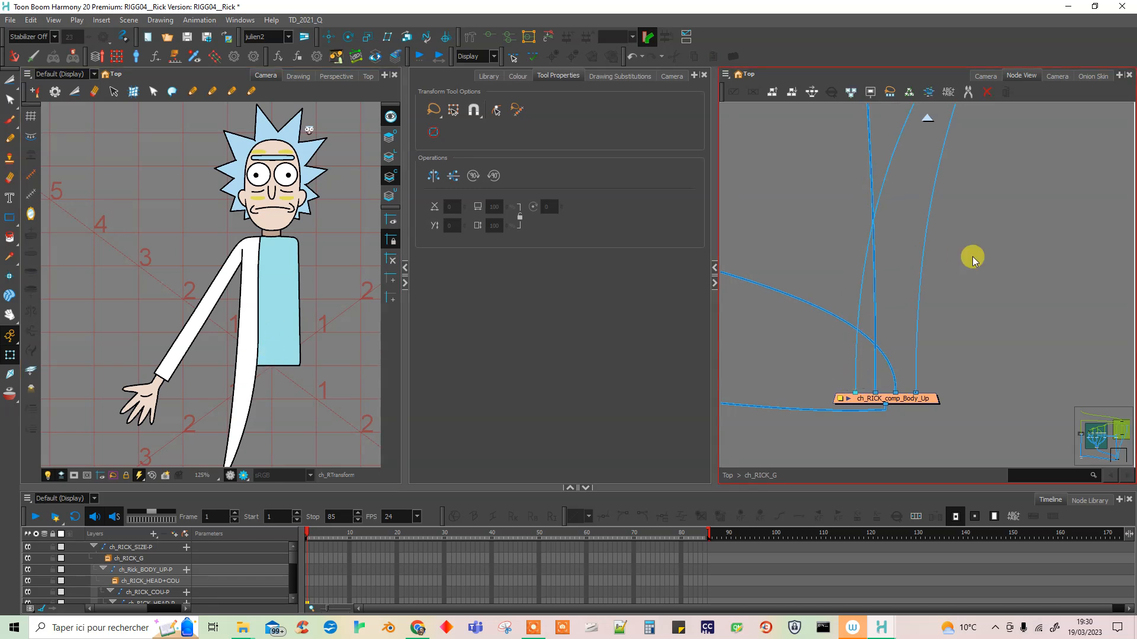
left_click_drag(981, 239, 882, 375)
left_click_drag(970, 191, 885, 246)
left_click(846, 147)
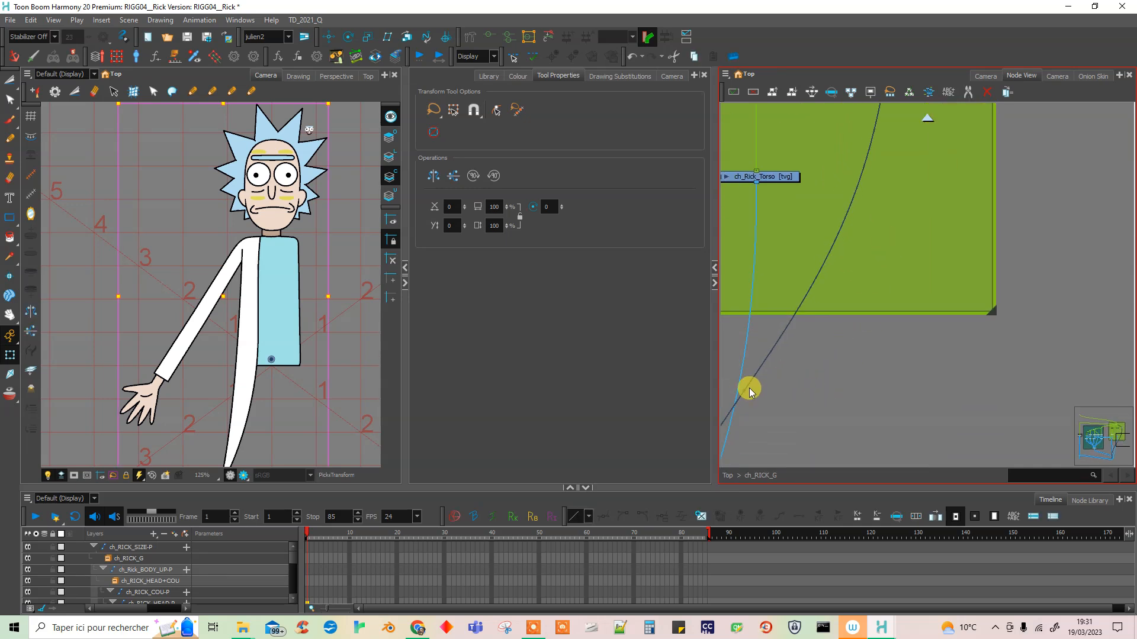
left_click_drag(746, 395, 897, 297)
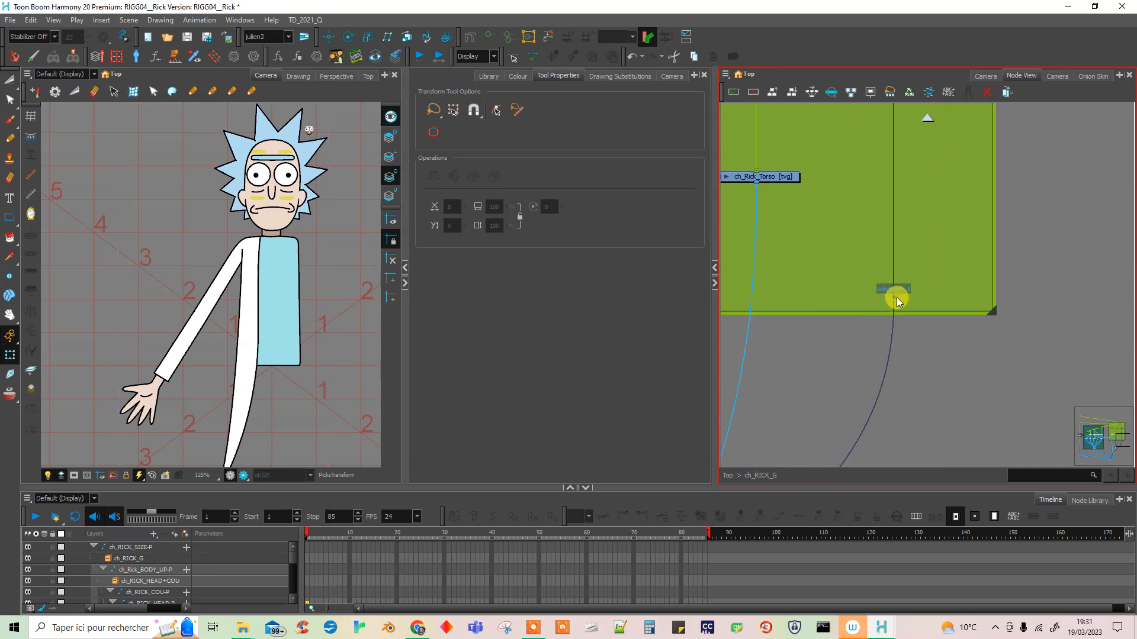
- Select the Picker_Body_up drawing and prepare the Brush with the Pickers colour from the RIGG palette
left_click_drag(934, 192, 923, 394)
left_click_drag(917, 320, 933, 422)
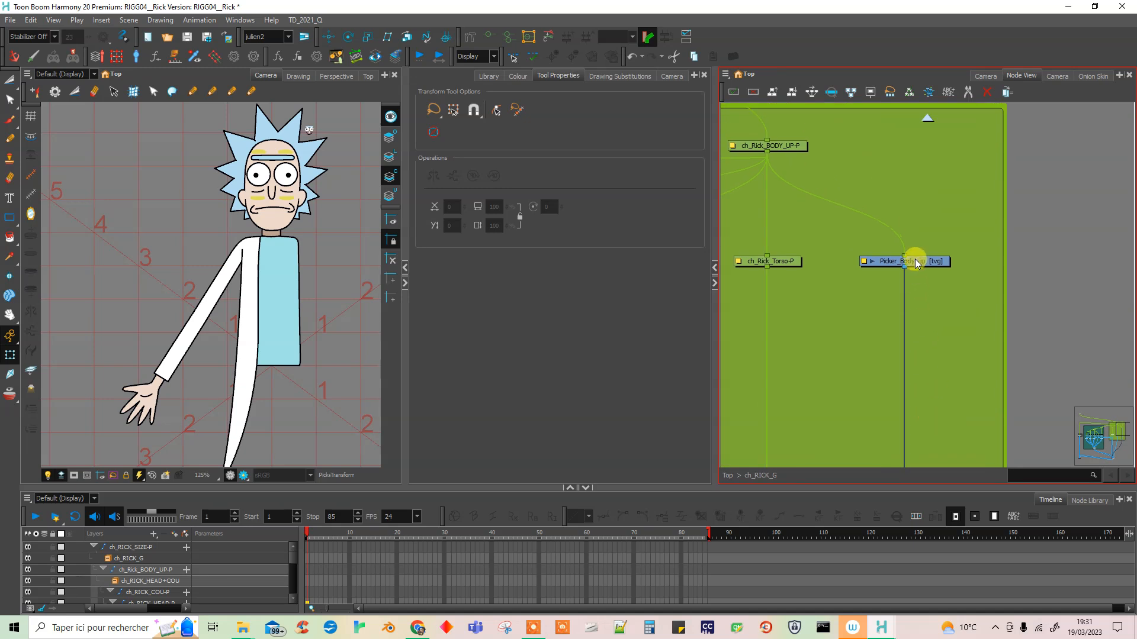
left_click(918, 260)
scroll(332, 320, "up", 2)
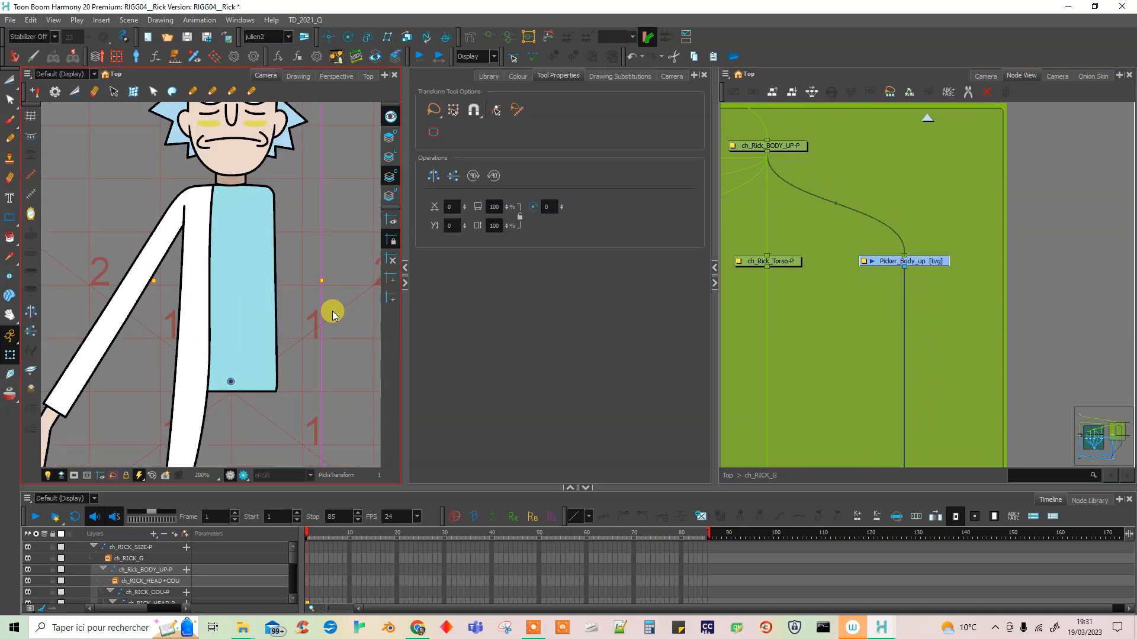
key("alt+b")
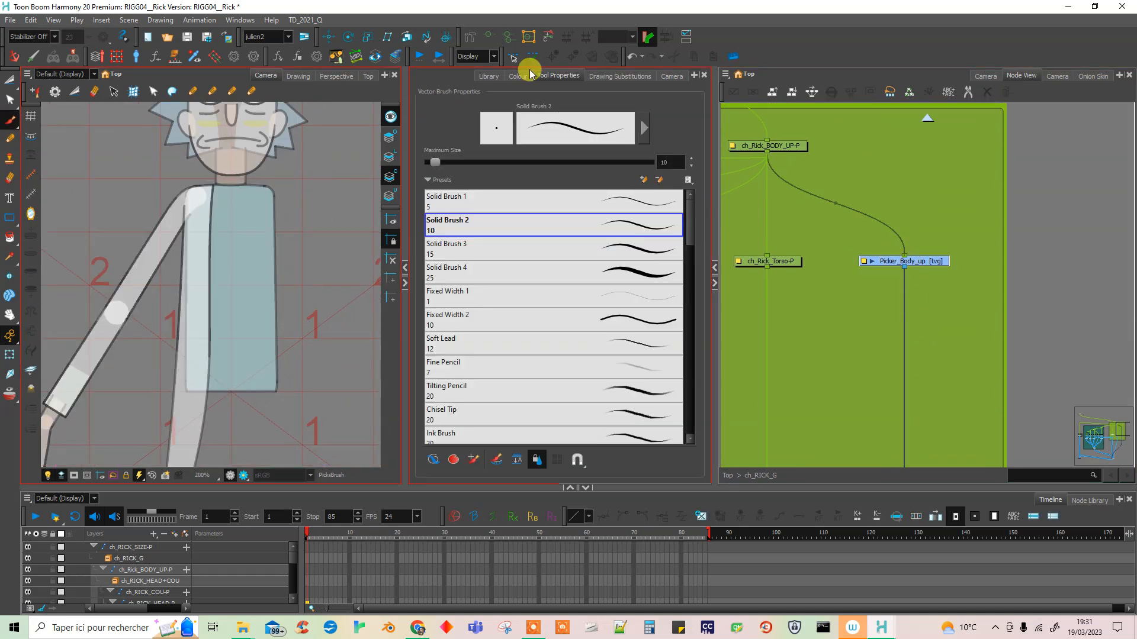
left_click(520, 76)
left_click(465, 133)
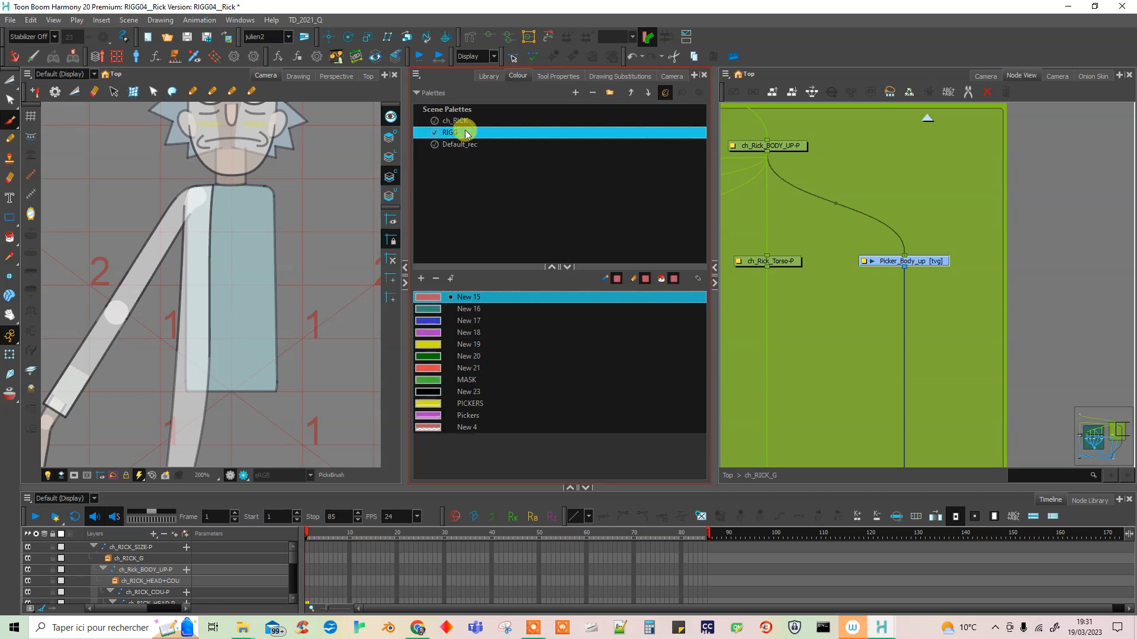
left_click(460, 415)
- Undo the test brush mark and paint a round picker dot just outside the torso's lower corner
mouse_move(274, 330)
left_mouse_down()
mouse_move(284, 483)
mouse_move(292, 343)
left_mouse_up()
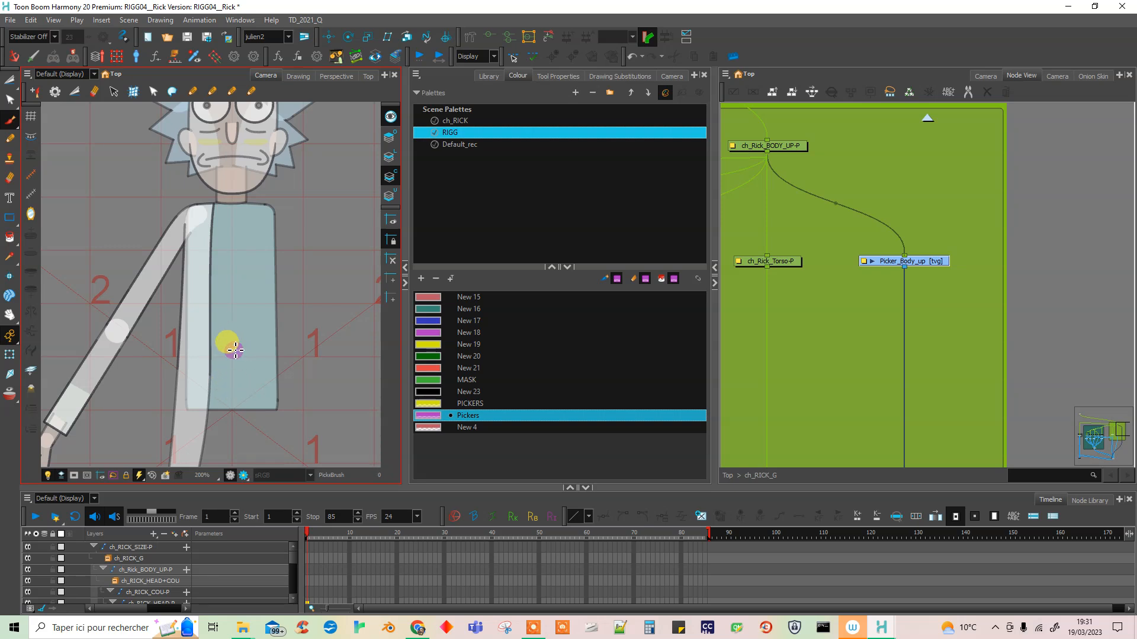
key("ctrl+z")
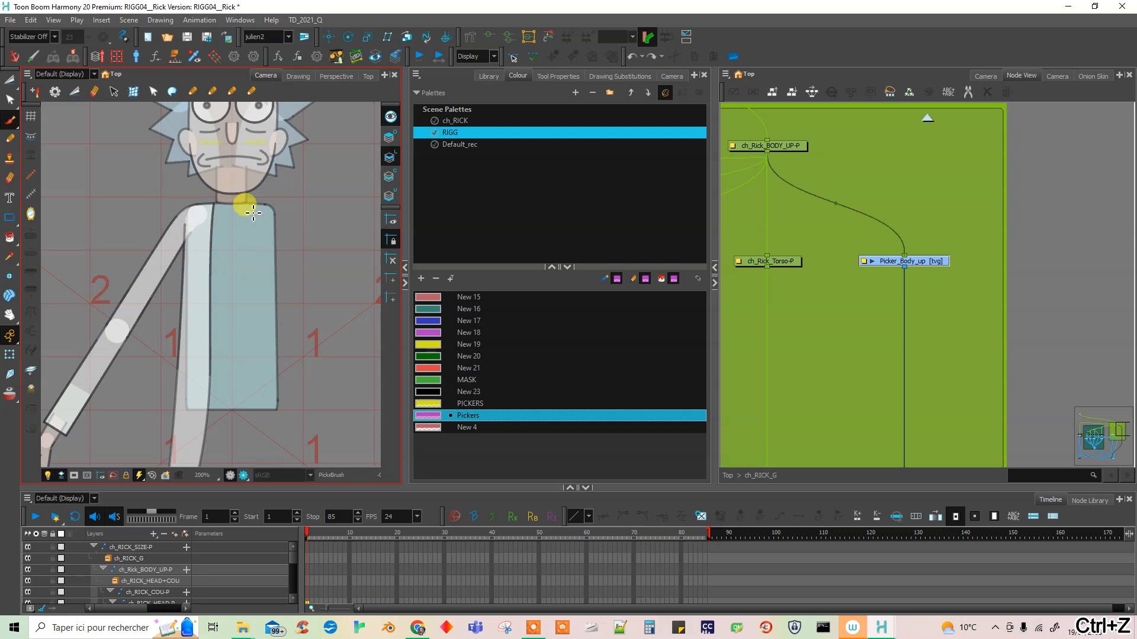
scroll(325, 207, "up", 3)
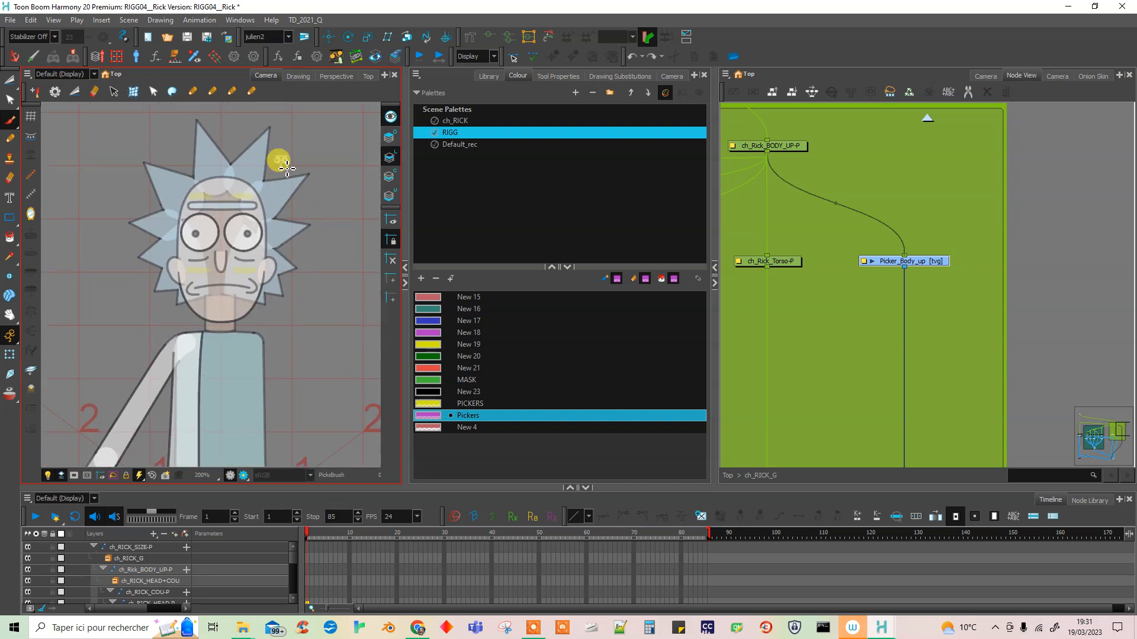
scroll(299, 267, "down", 5)
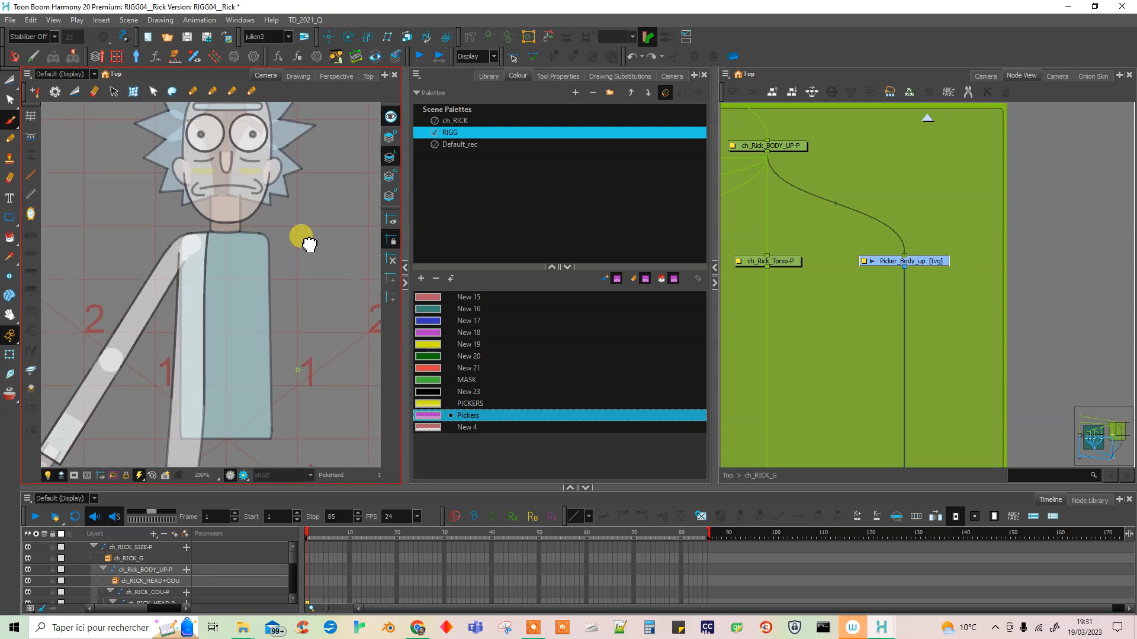
scroll(302, 261, "up", 2)
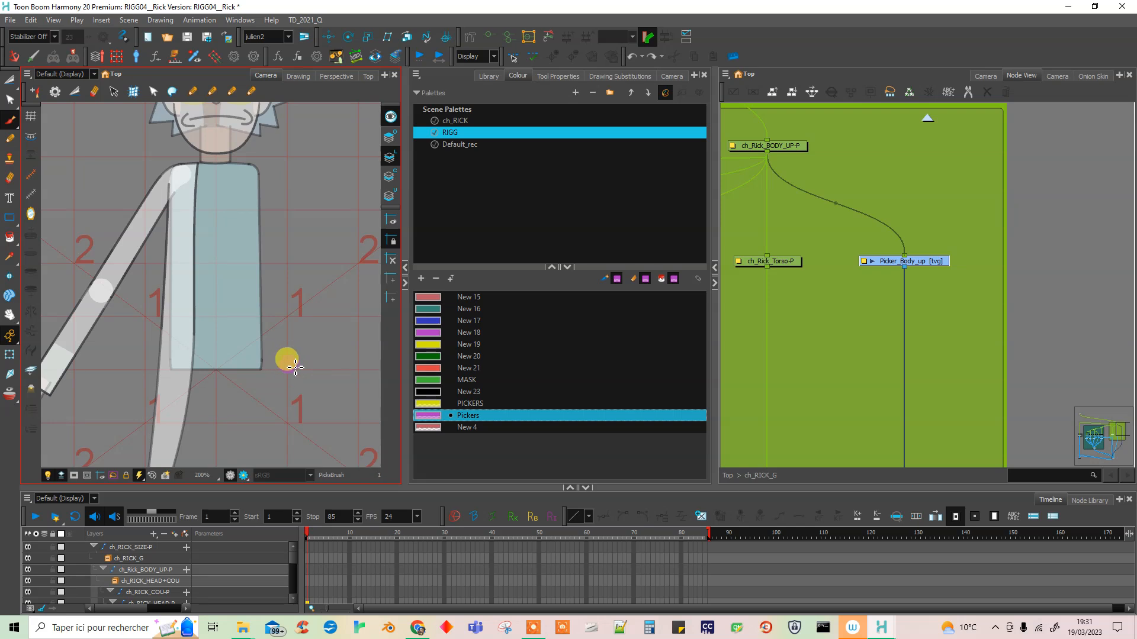
left_click(288, 365)
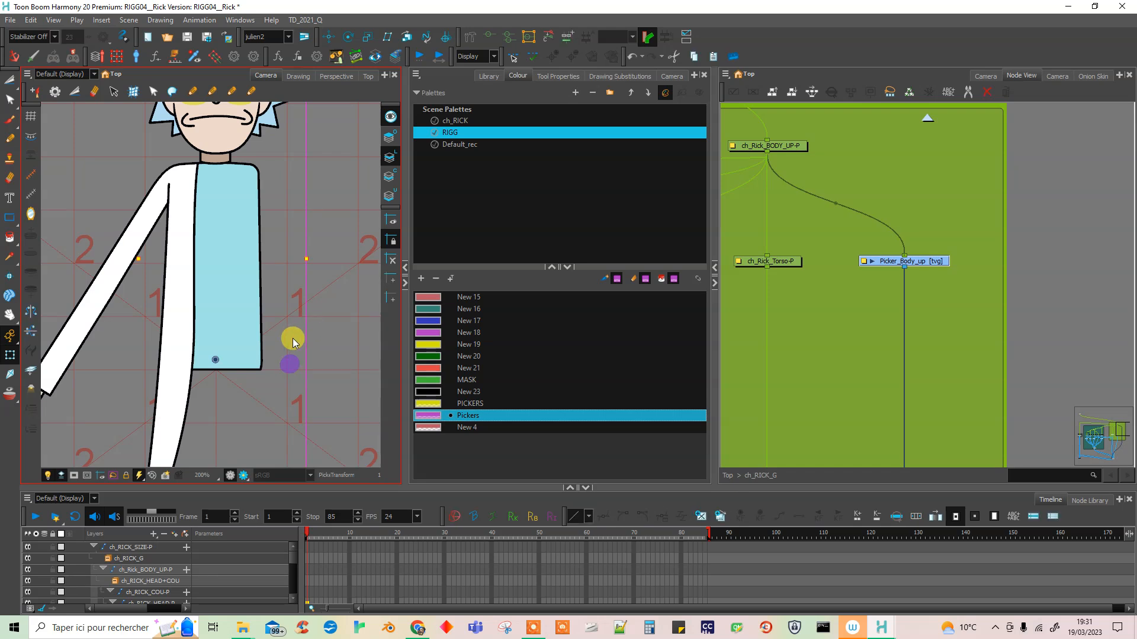
- Try rotating the whole upper body with the new picker dot and undo the rotation
scroll(304, 351, "down", 5)
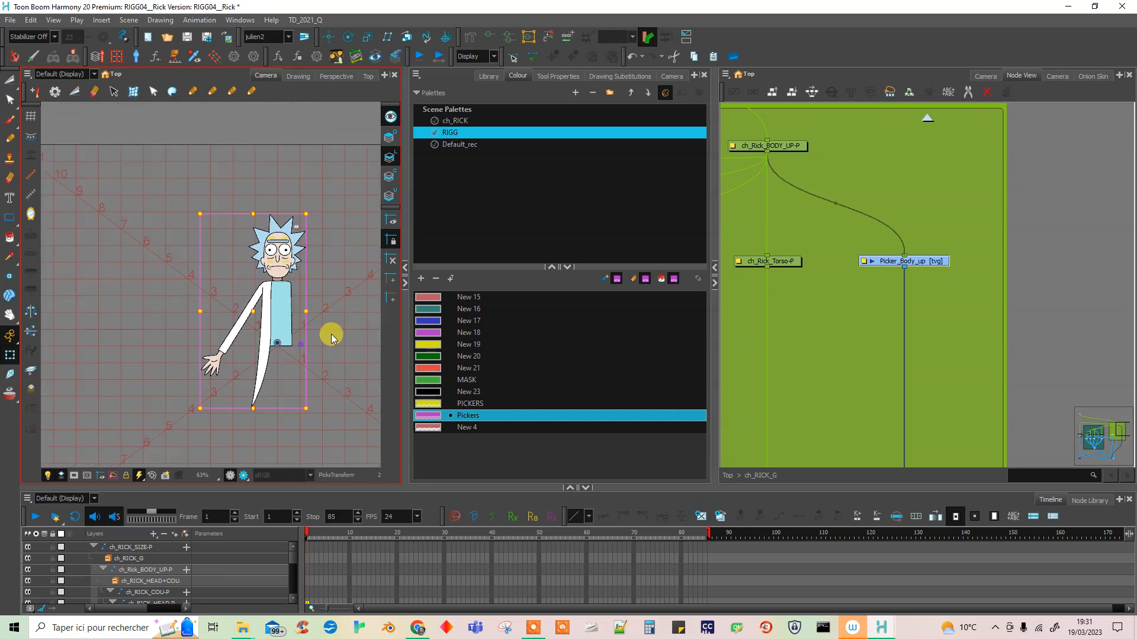
left_click(331, 335)
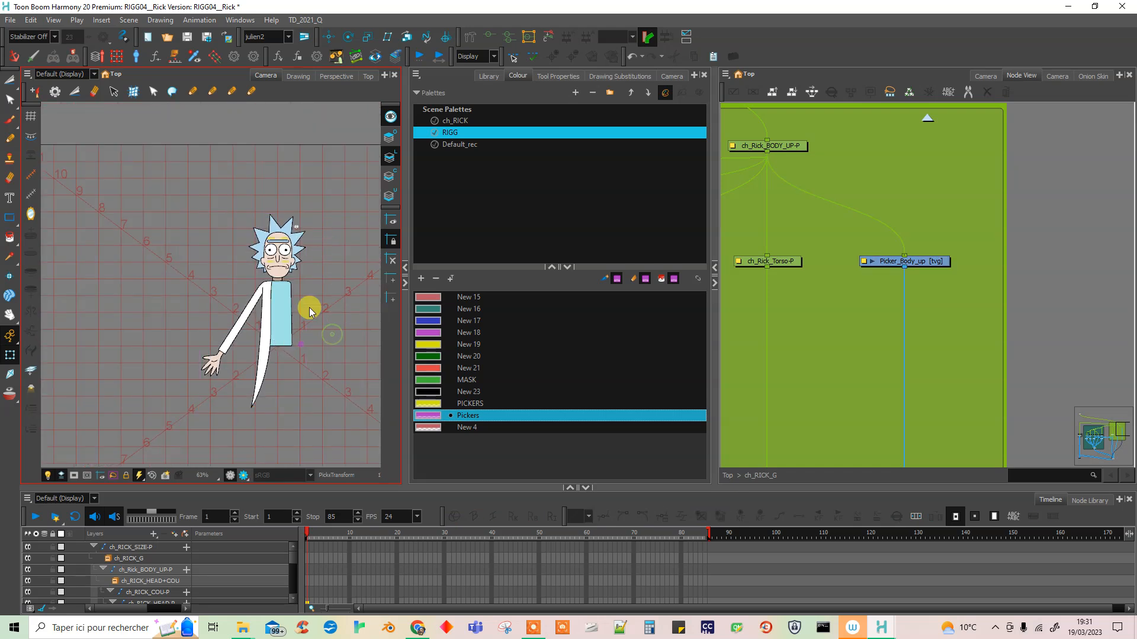
left_click(301, 345)
mouse_move(309, 207)
left_mouse_down()
mouse_move(324, 221)
mouse_move(300, 217)
left_mouse_up()
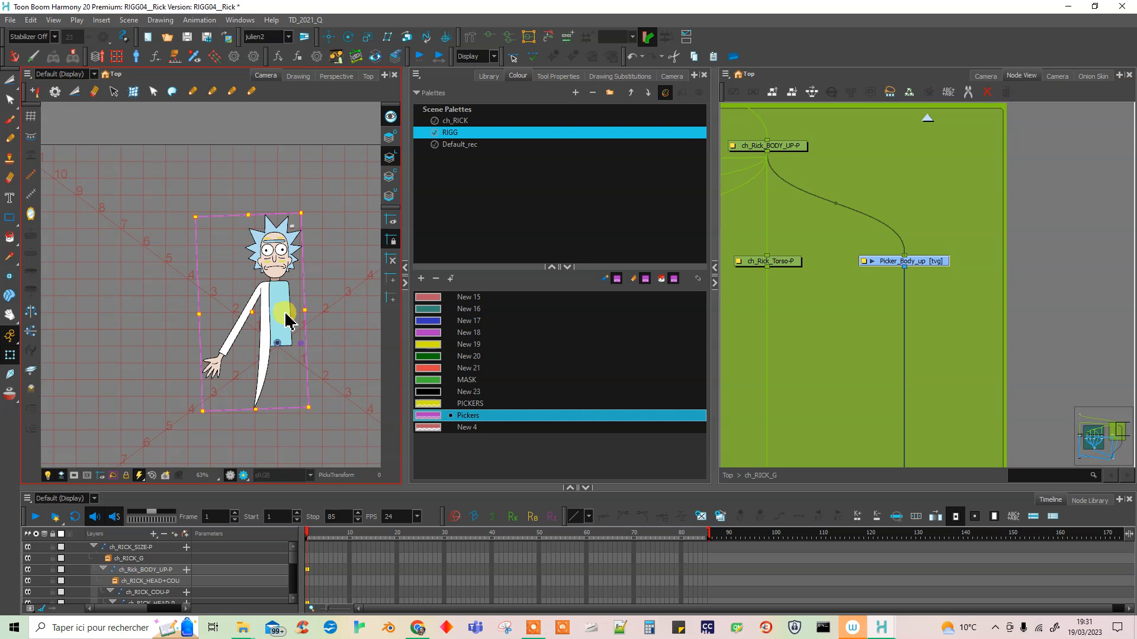
key("ctrl+z")
- Move the picker dot onto the lower middle of the torso with the Cutter and stretch it into a horizontal oval
key("alt+t")
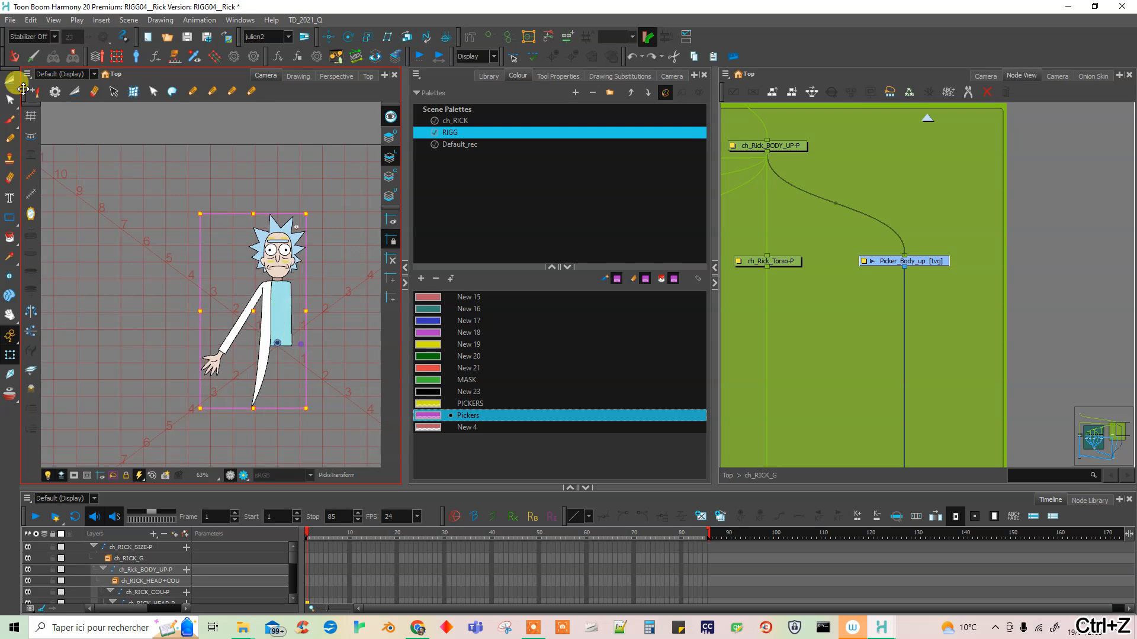
scroll(305, 323, "up", 4)
scroll(301, 321, "up", 2)
mouse_move(306, 306)
left_mouse_down()
mouse_move(287, 381)
mouse_move(321, 359)
mouse_move(219, 244)
mouse_move(294, 335)
mouse_move(228, 271)
mouse_move(214, 276)
mouse_move(210, 196)
mouse_move(212, 211)
left_mouse_up()
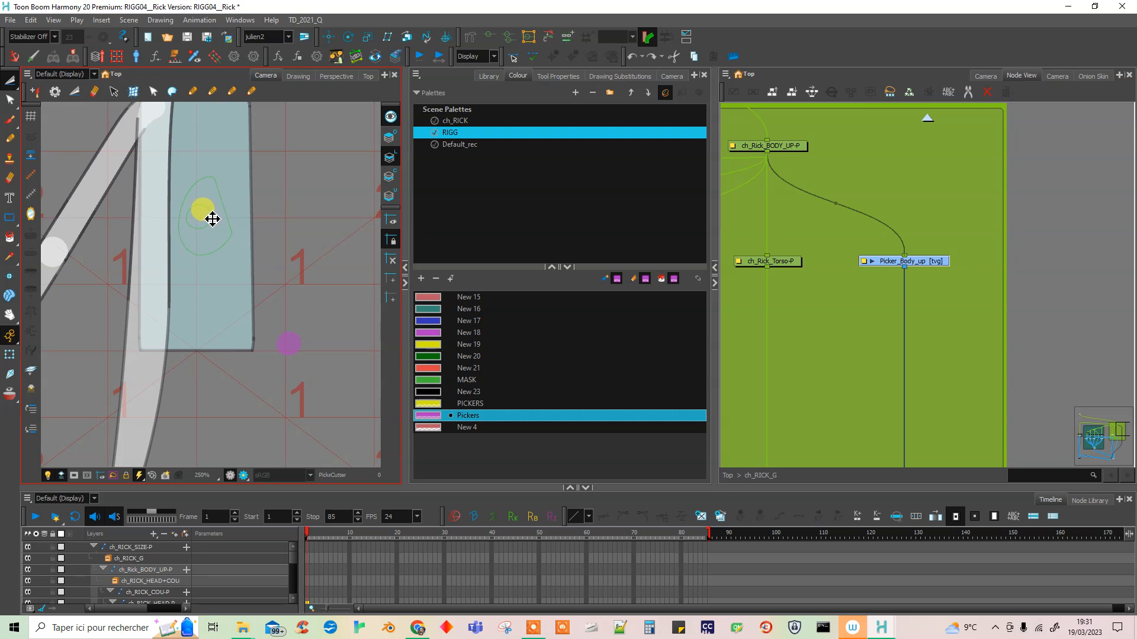
left_click_drag(212, 219, 208, 219)
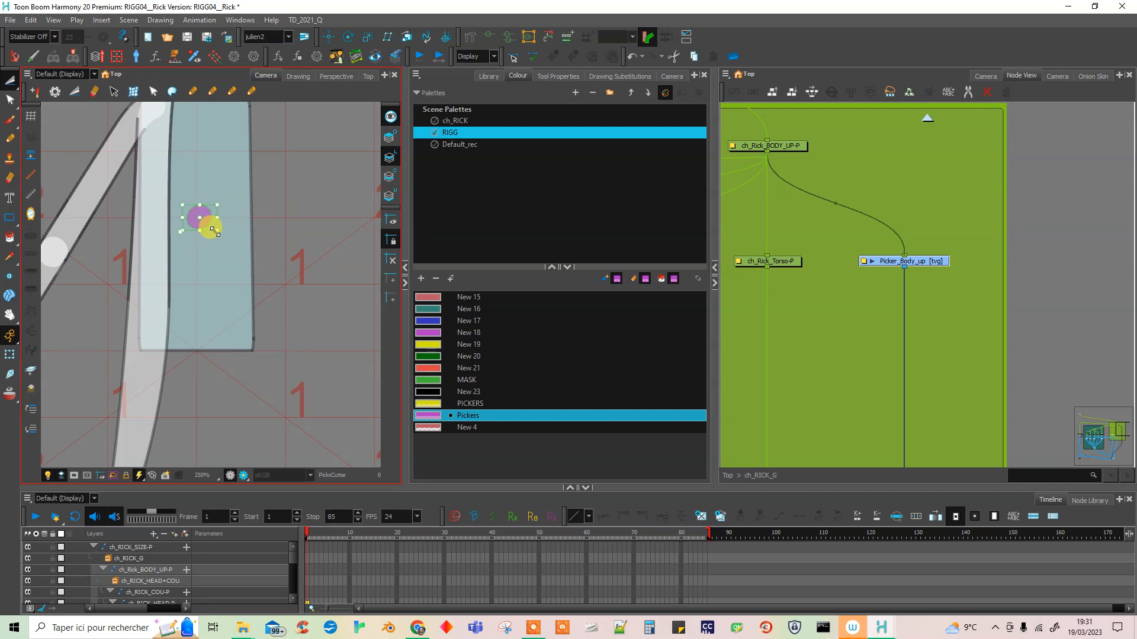
mouse_move(213, 224)
left_mouse_down()
mouse_move(215, 327)
mouse_move(200, 316)
mouse_move(224, 327)
left_mouse_up()
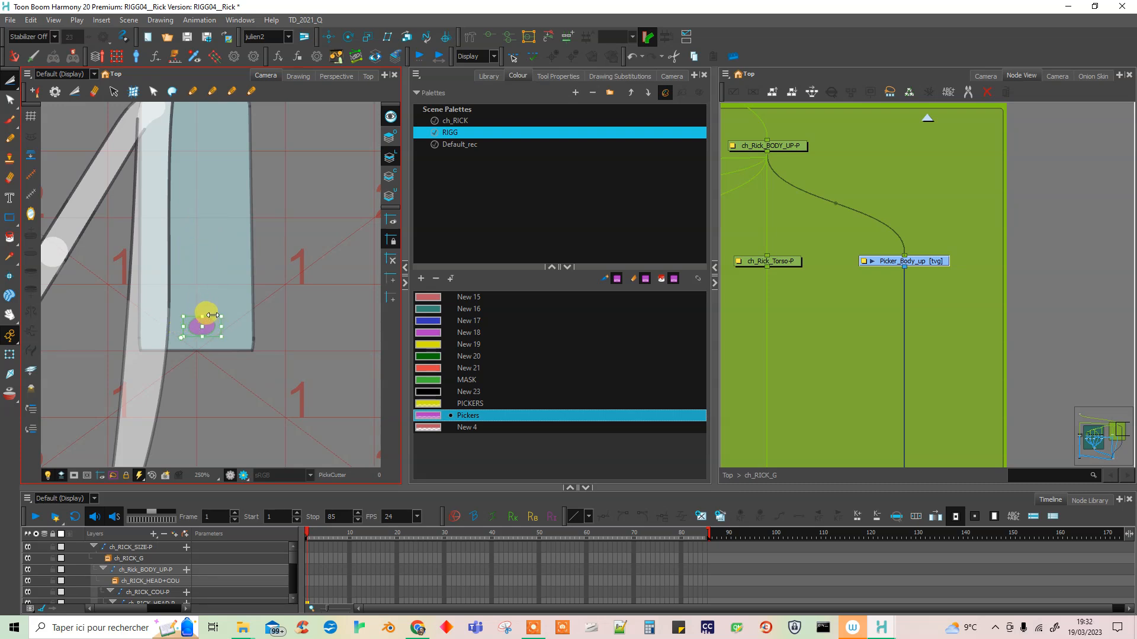
left_click_drag(210, 315, 211, 318)
left_click(259, 283)
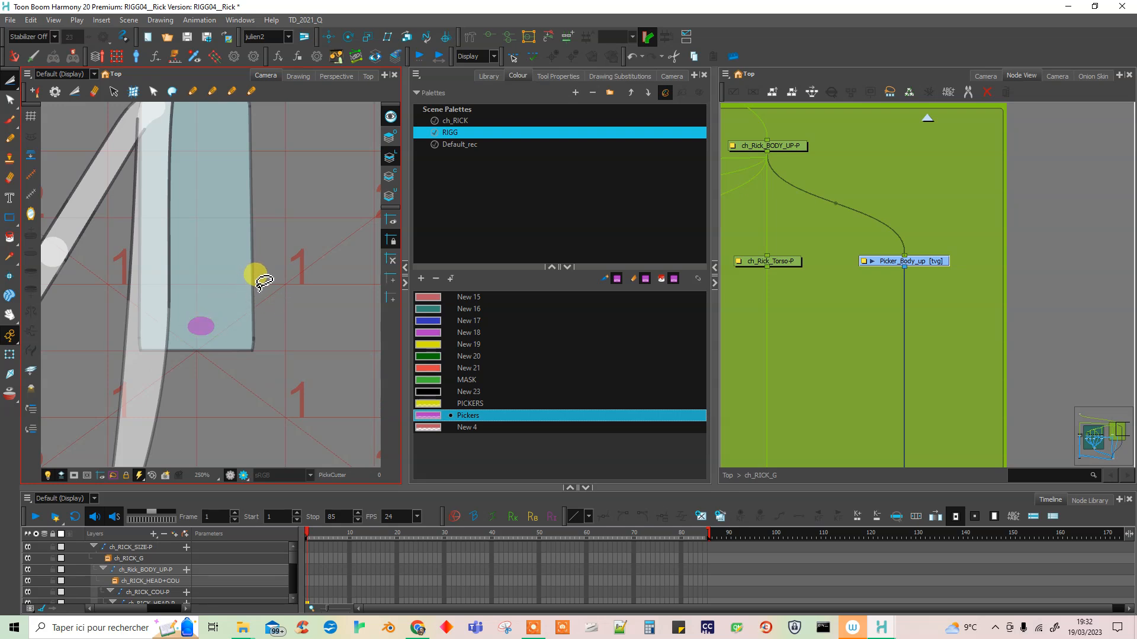
scroll(260, 289, "down", 5)
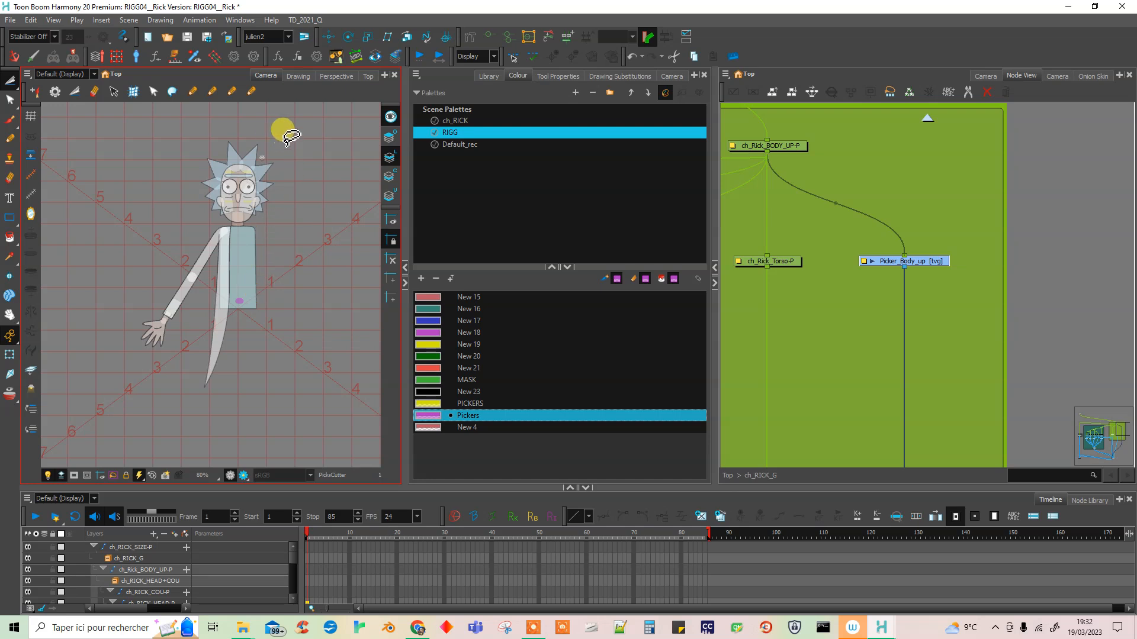
scroll(289, 144, "up", 3)
mouse_move(225, 351)
left_mouse_down()
mouse_move(243, 393)
mouse_move(272, 223)
mouse_move(278, 117)
mouse_move(264, 112)
mouse_move(302, 152)
mouse_move(264, 261)
mouse_move(287, 132)
mouse_move(271, 112)
mouse_move(246, 361)
mouse_move(217, 412)
left_mouse_up()
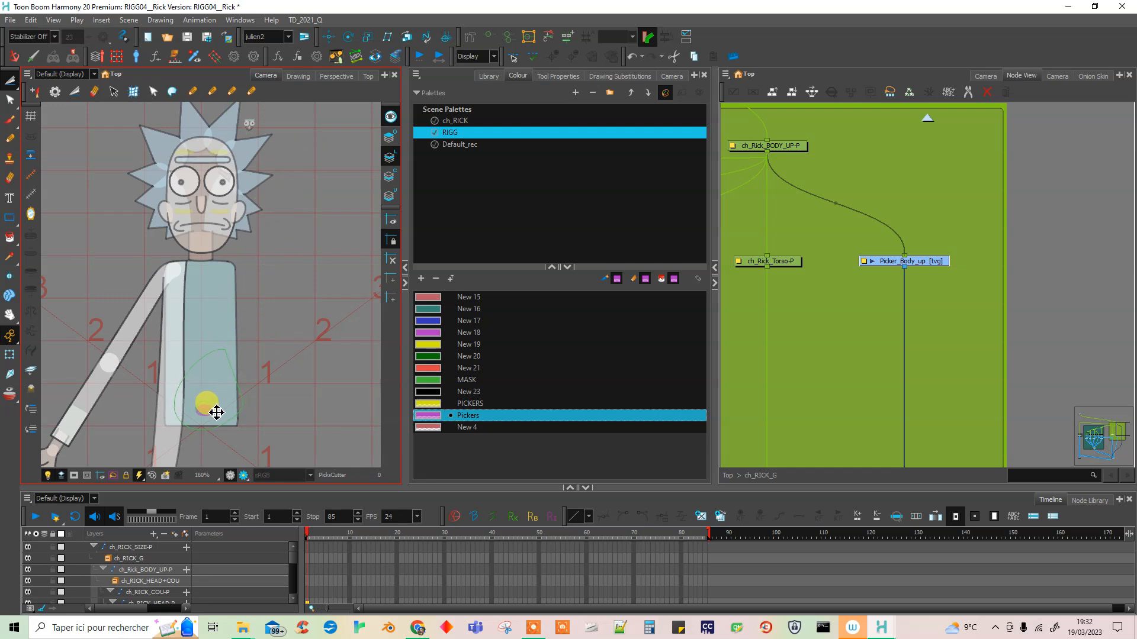
left_click(208, 407)
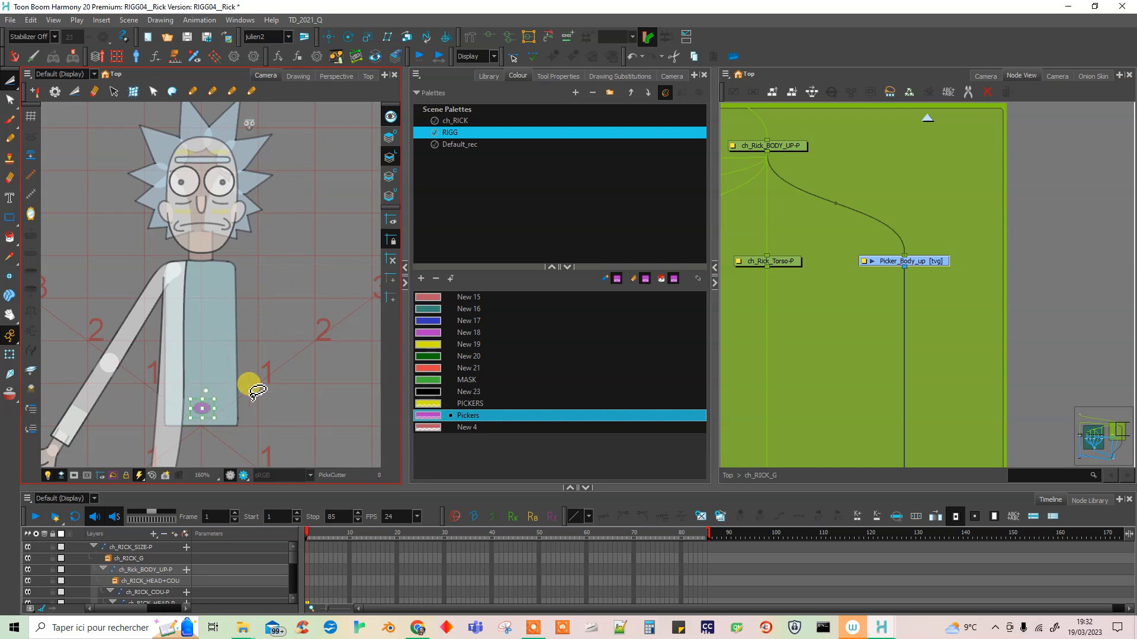
left_click(264, 376)
- Try rotating the torso alone and the whole upper body with the oval picker, and undo both rotations
left_click(12, 353)
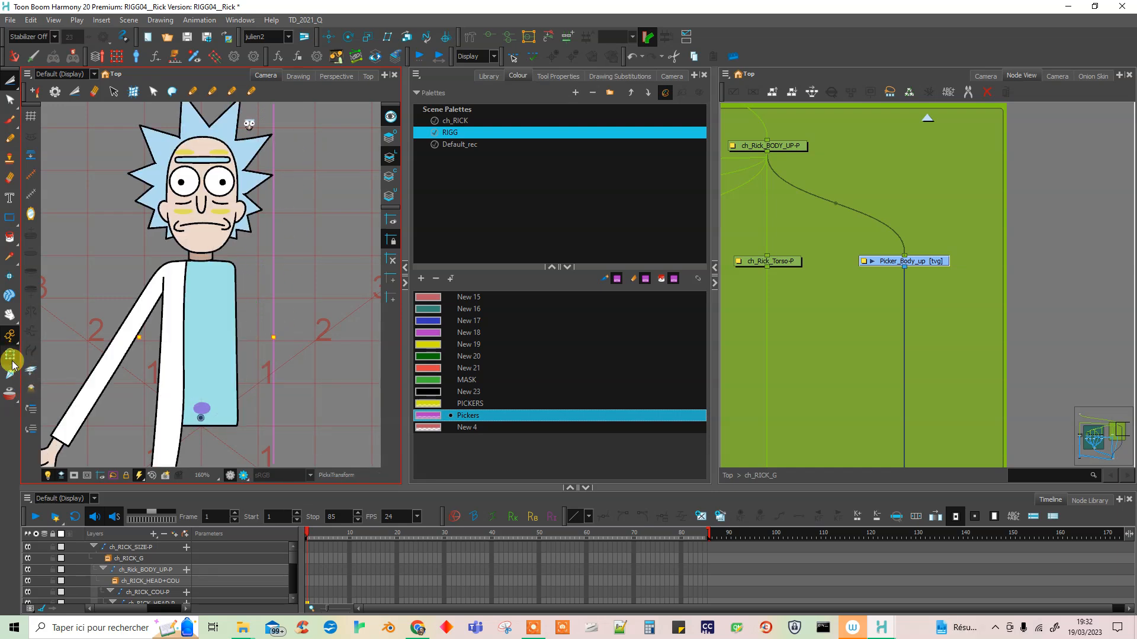
left_click(203, 367)
left_click_drag(242, 250, 289, 273)
left_click(310, 409)
left_click(207, 409)
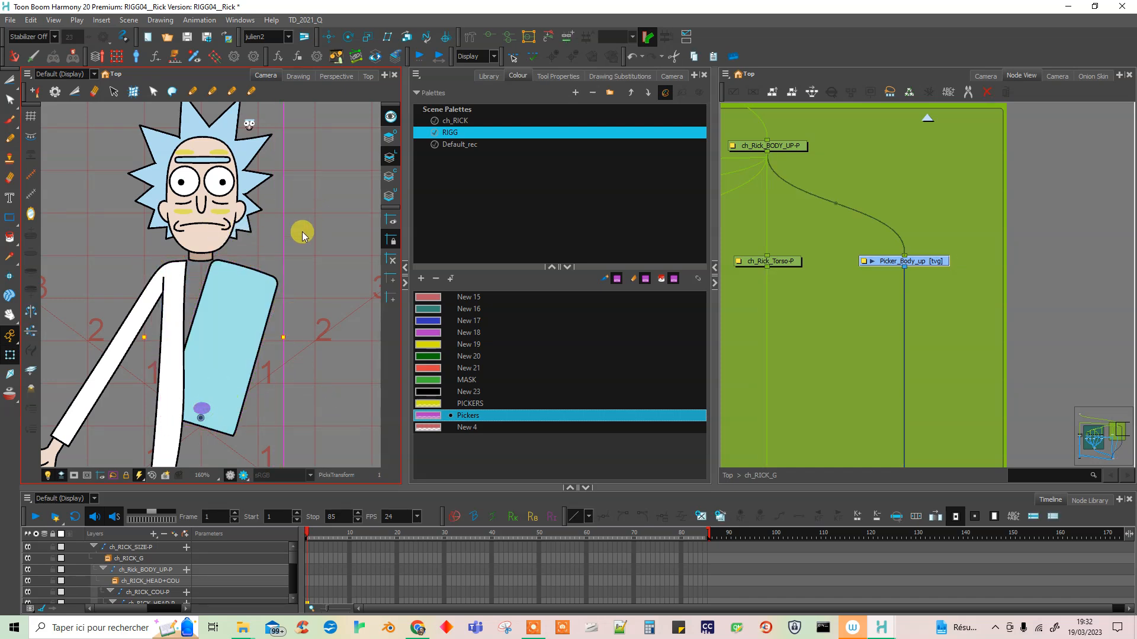
scroll(296, 303, "down", 2)
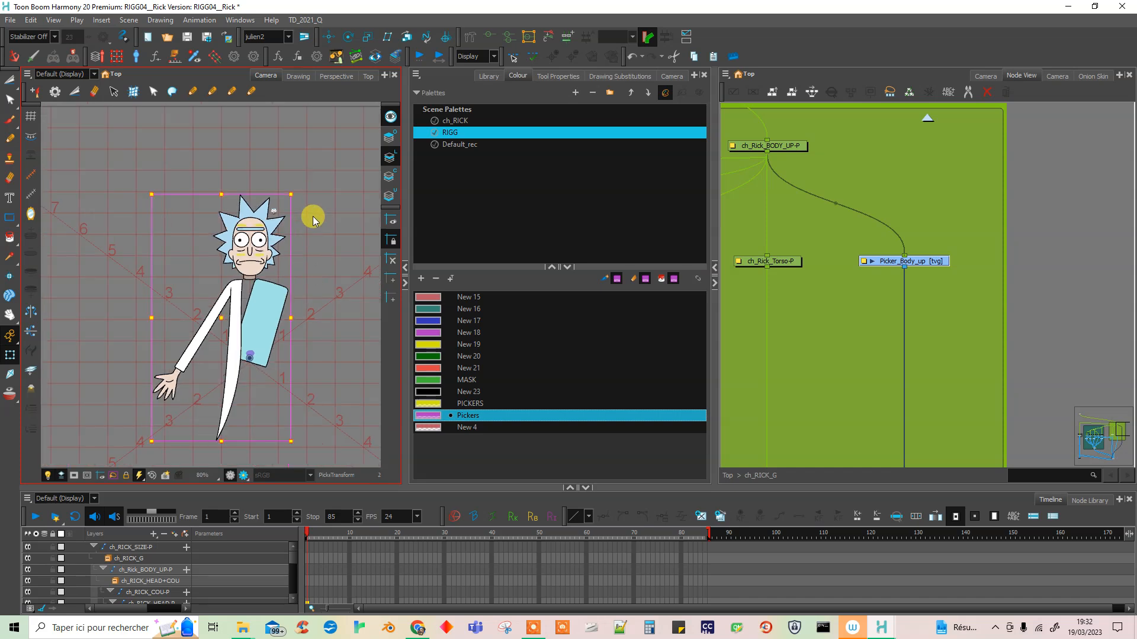
left_click_drag(292, 182, 327, 237)
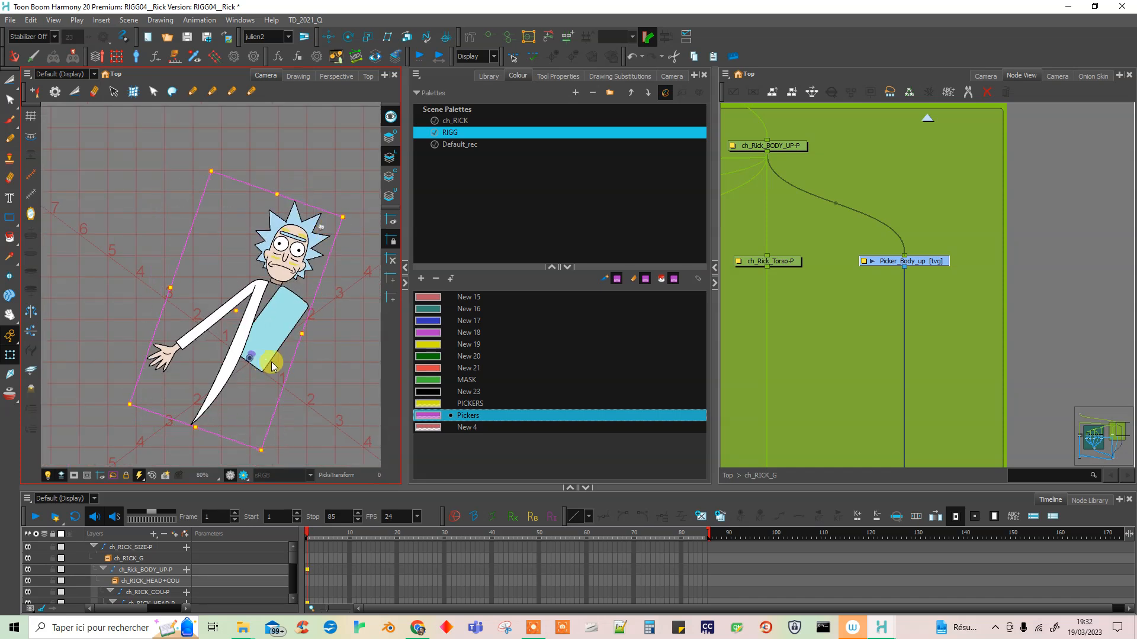
key("ctrl+z")
key("ctrl+z")
left_click(325, 359)
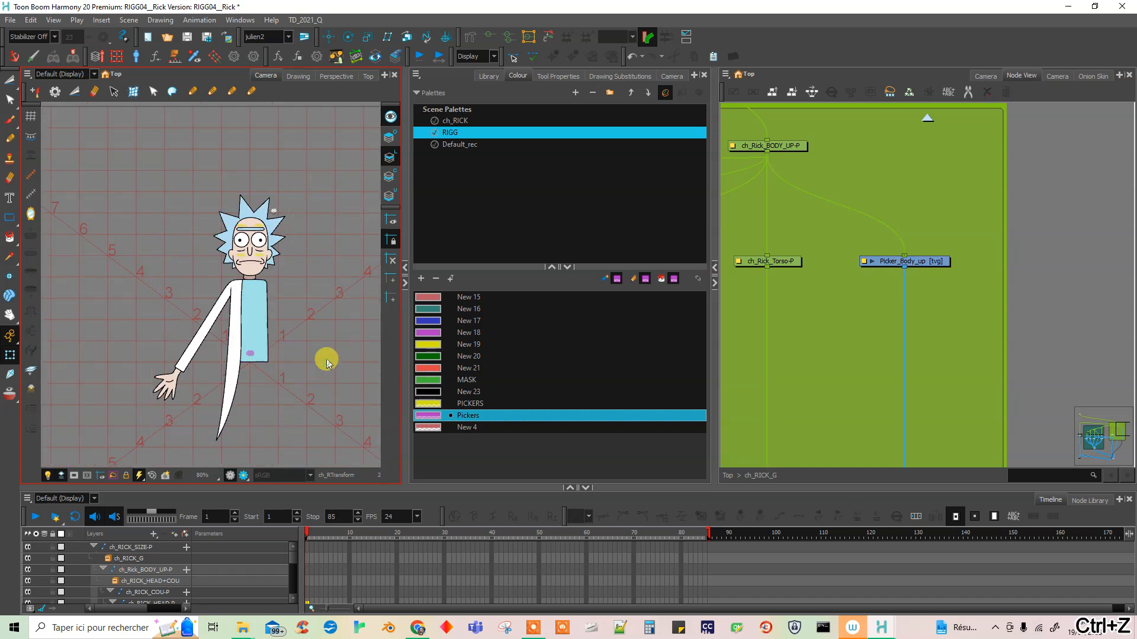
- Switch the camera to the render preview and insert a Visibility node on the Picker_Body_up connection above its waypoint
left_click_drag(892, 342, 877, 265)
left_click_drag(865, 385, 864, 349)
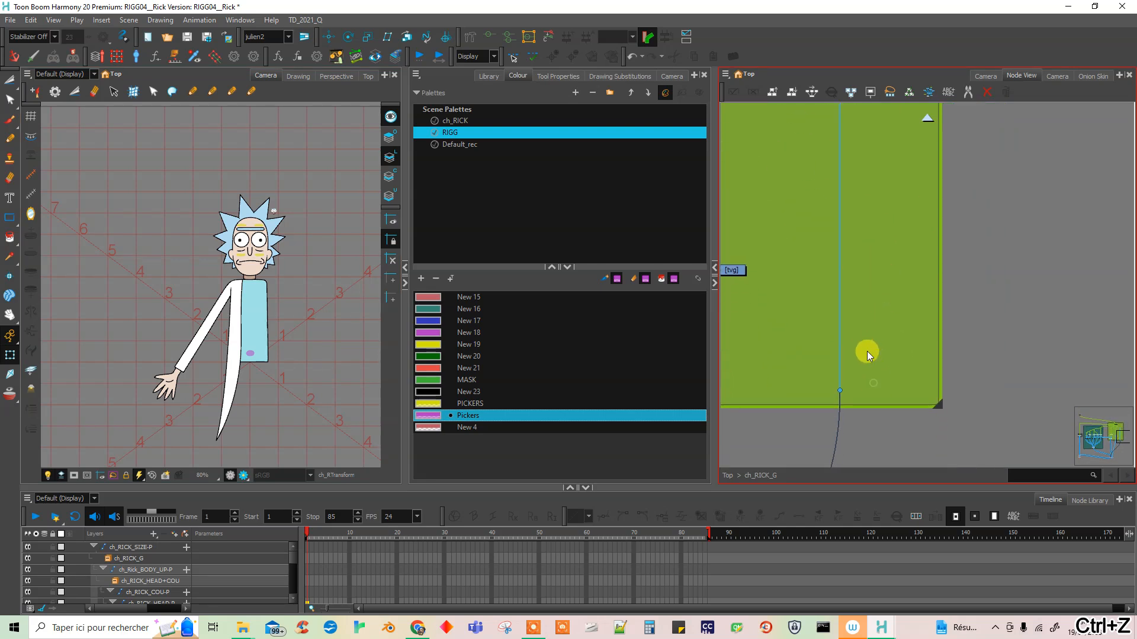
left_click(243, 475)
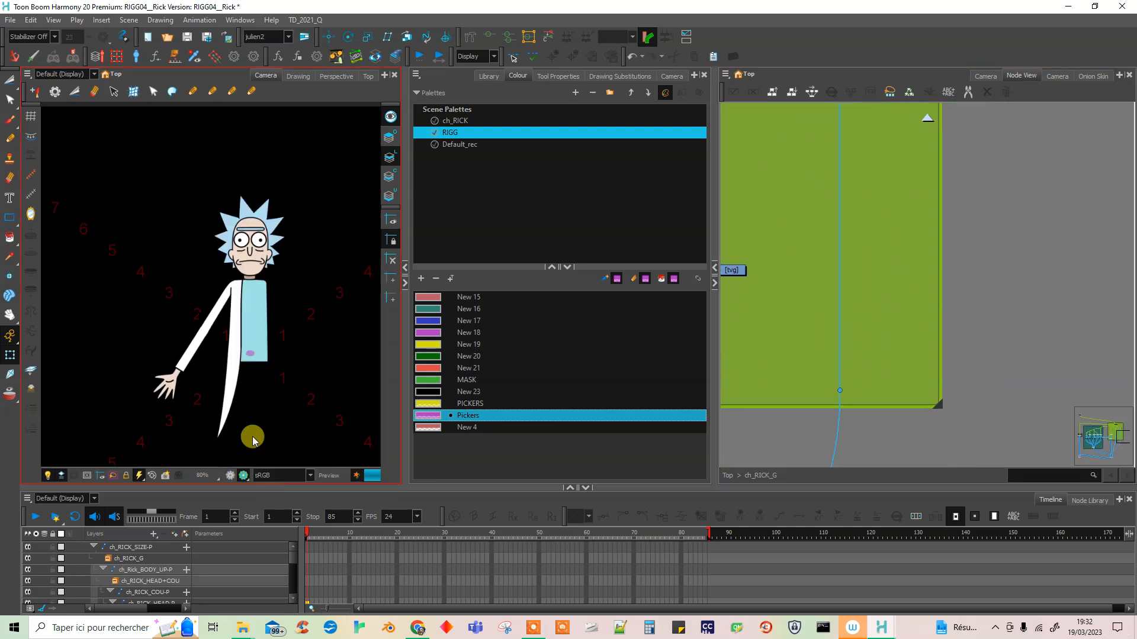
left_click(826, 307)
key("Tab")
type("visibility")
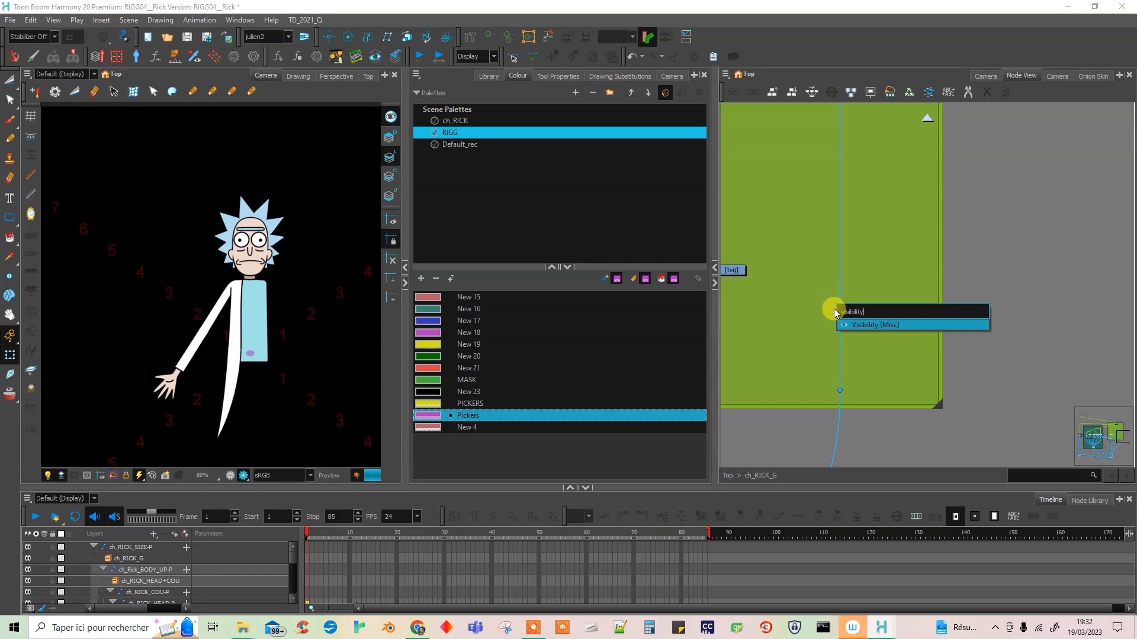
key("Return")
left_click_drag(874, 298, 850, 274)
- Turn off Soft Render for the Visibility node and save the scene
double_click(817, 270)
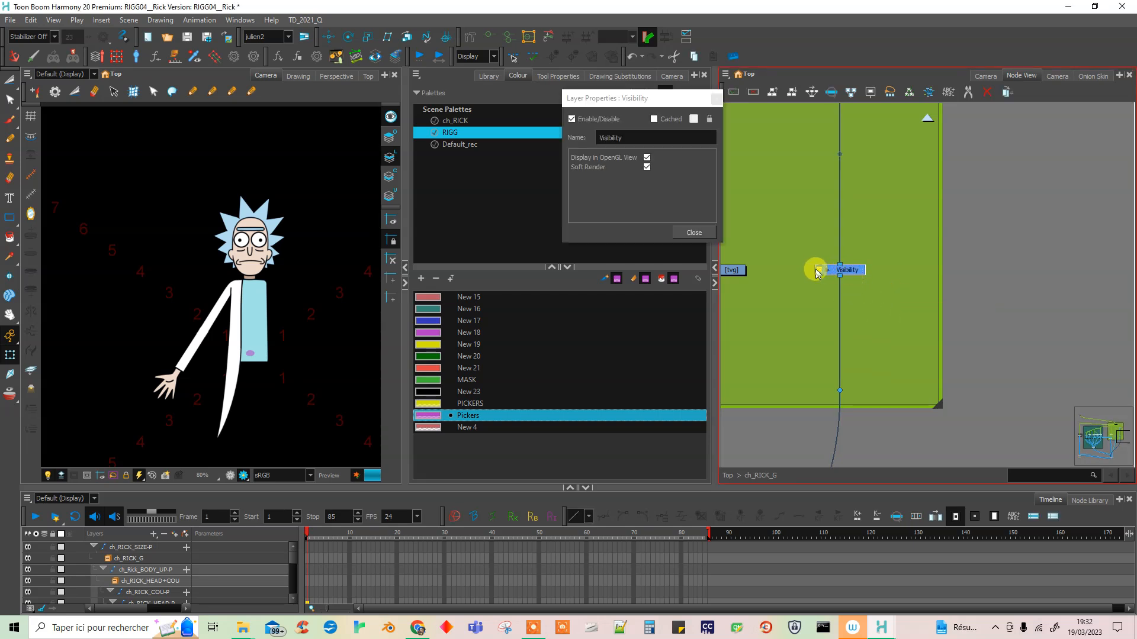
left_click(647, 167)
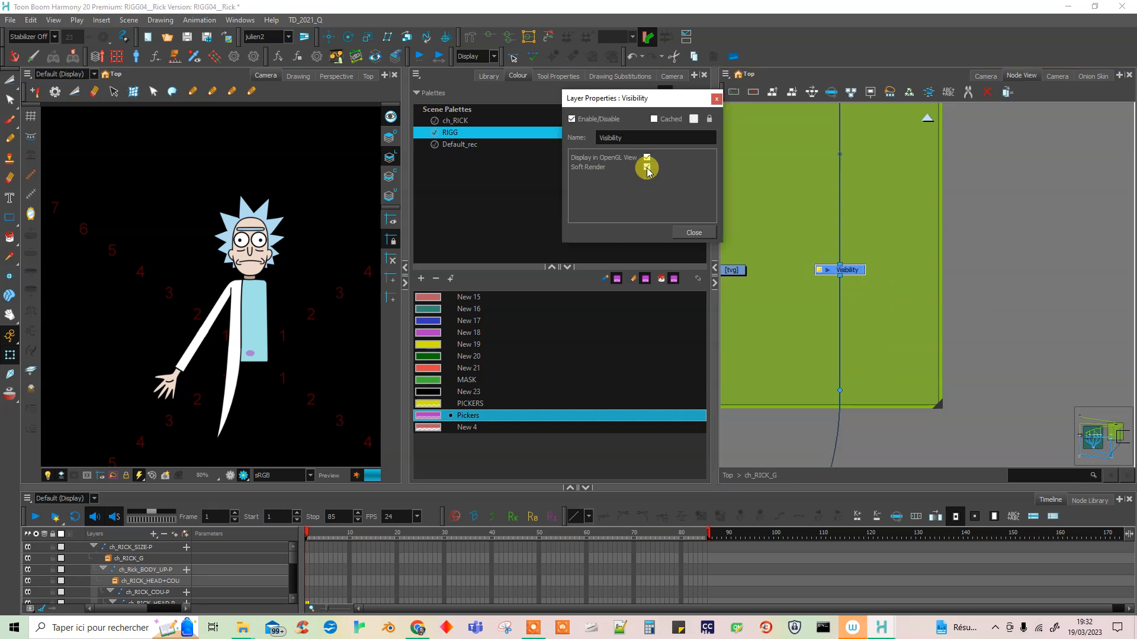
left_click(717, 100)
left_click(773, 185)
key("ctrl+s")
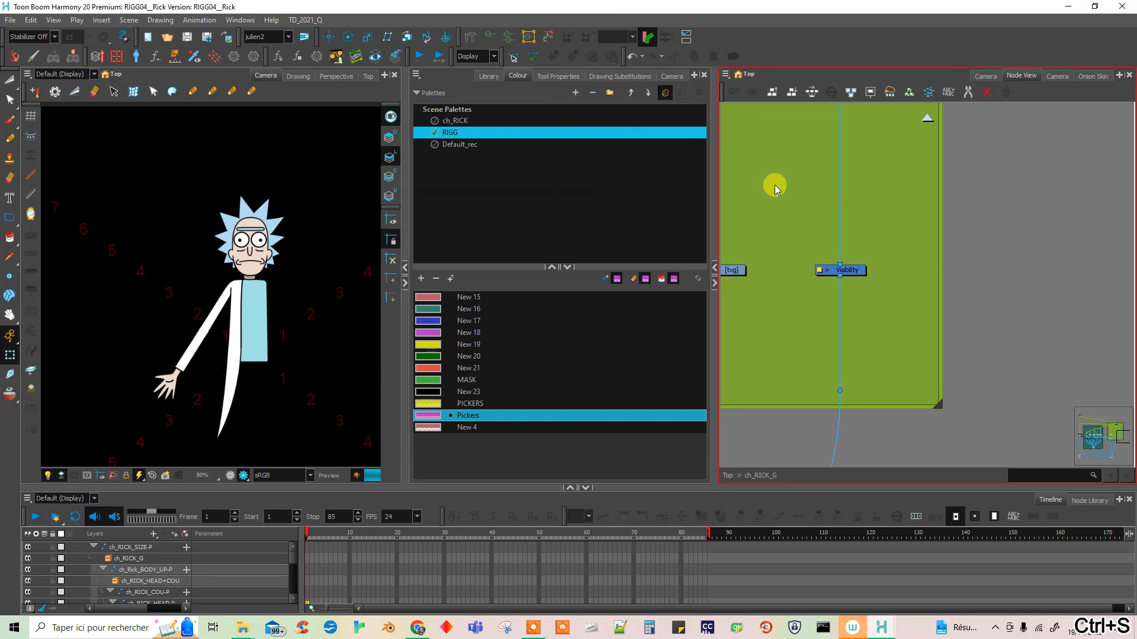
- Switch the camera from the render preview back to the OpenGL view
left_click(264, 399)
left_click(230, 475)
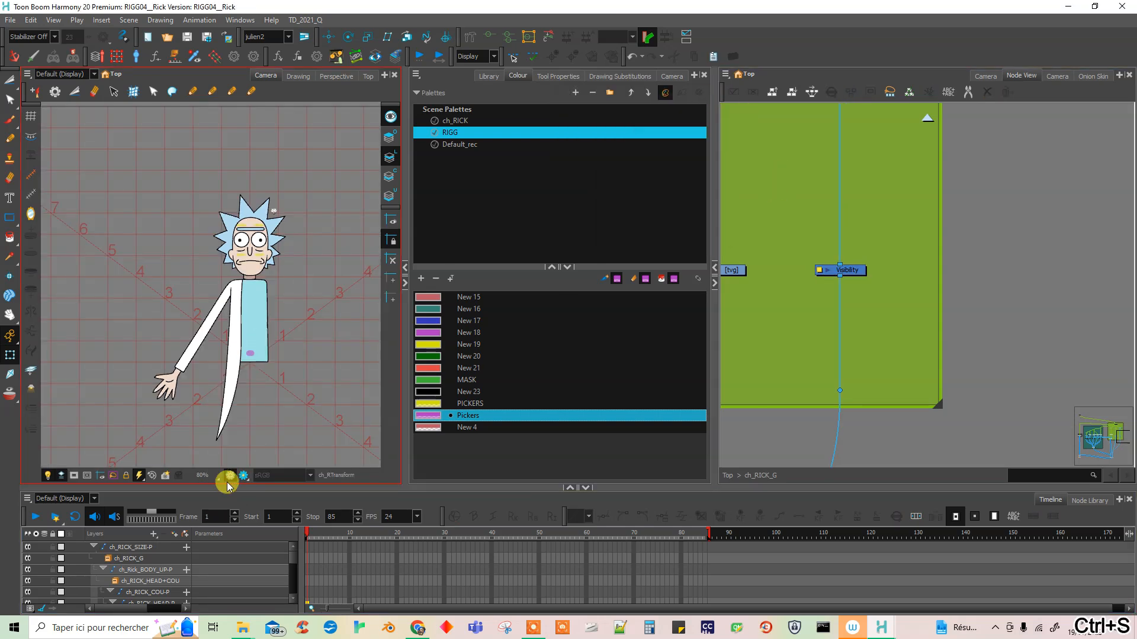
left_click(790, 435)
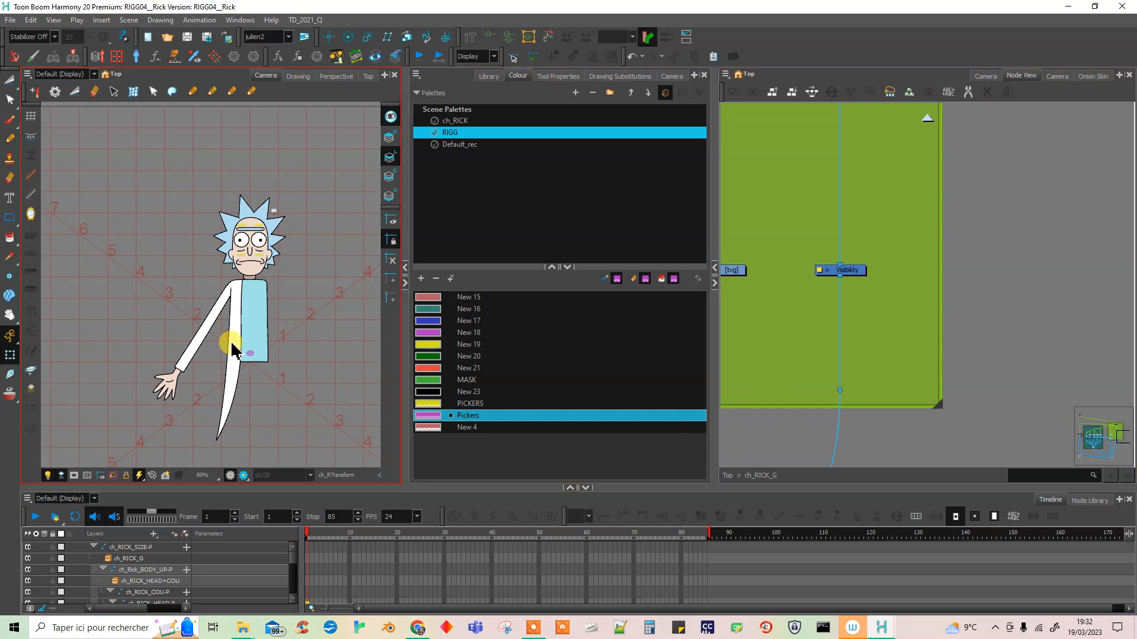
scroll(252, 283, "up", 3)
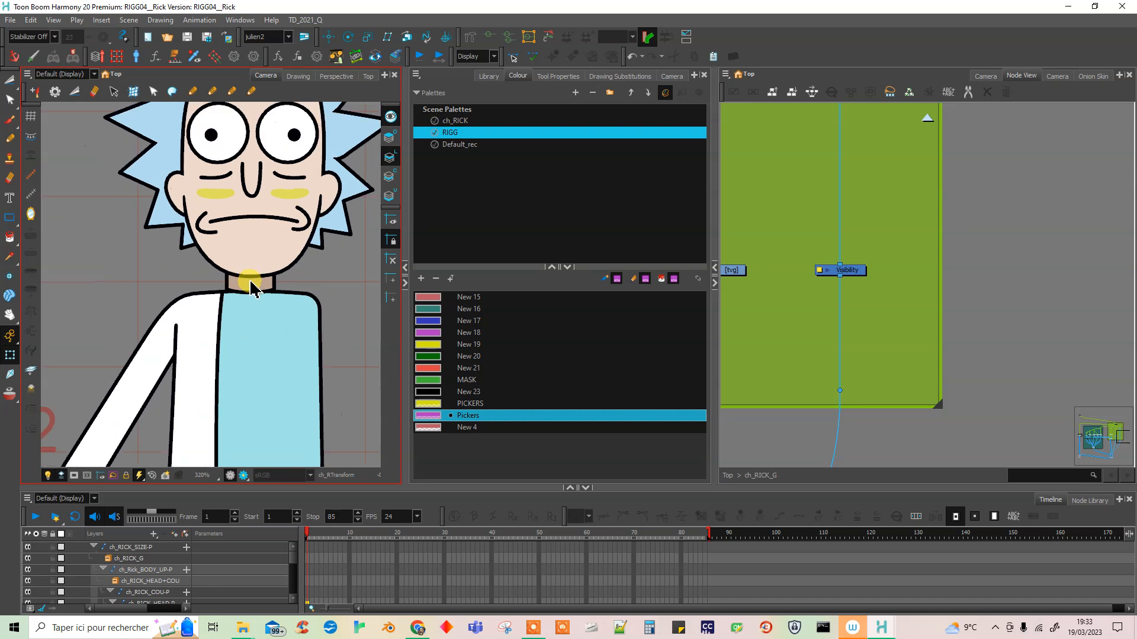
scroll(241, 329, "down", 5)
scroll(222, 320, "up", 3)
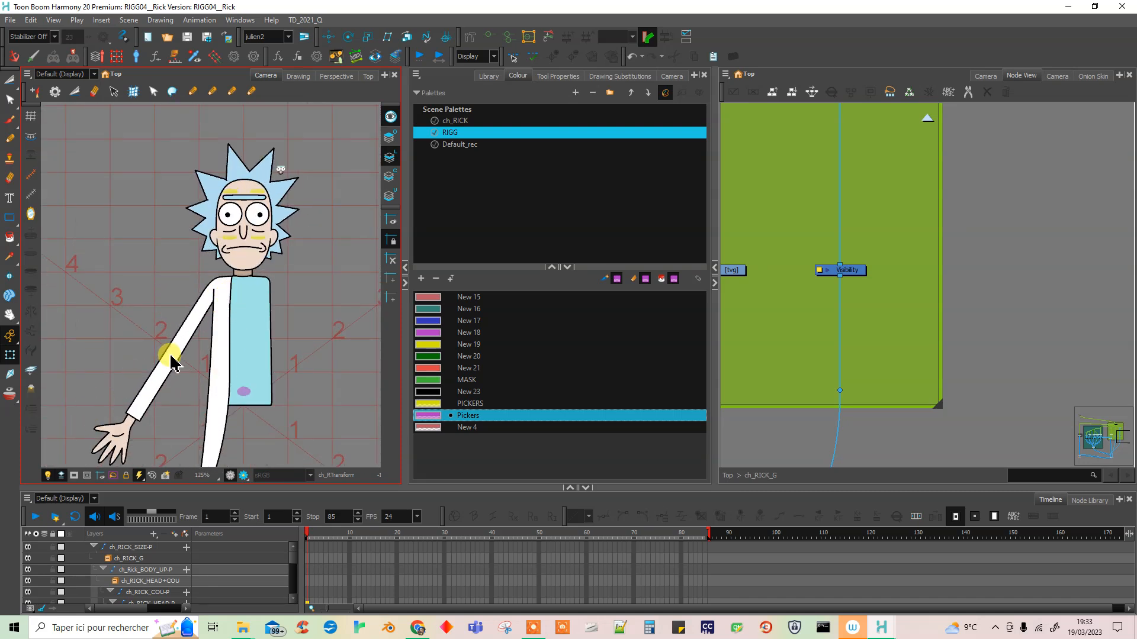
left_click(171, 360)
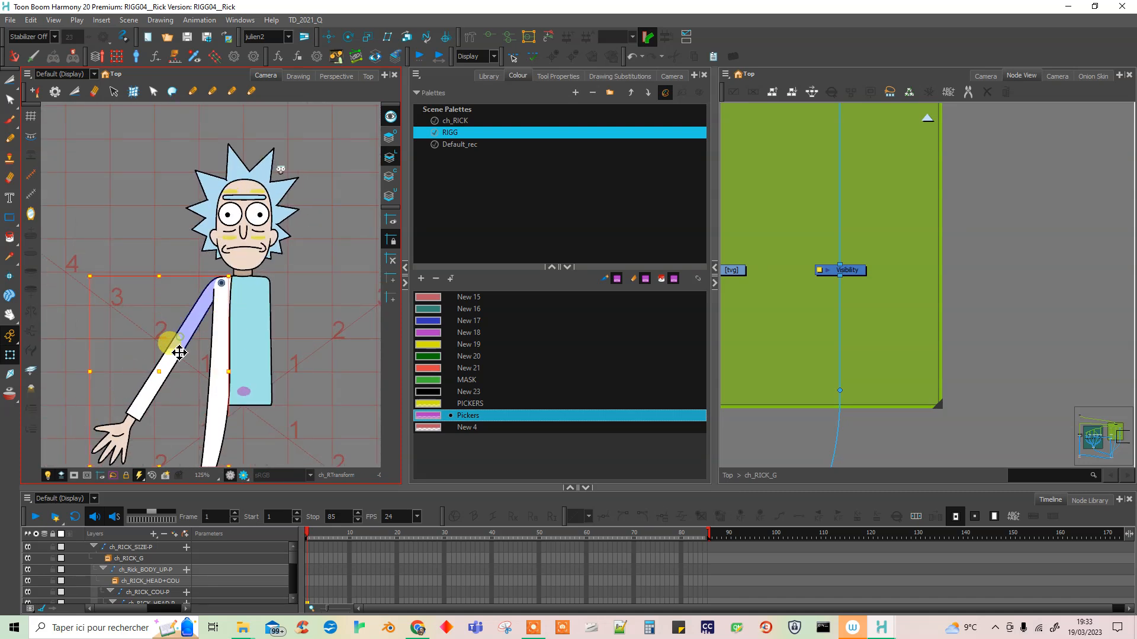
scroll(258, 363, "down", 4)
scroll(243, 290, "up", 3)
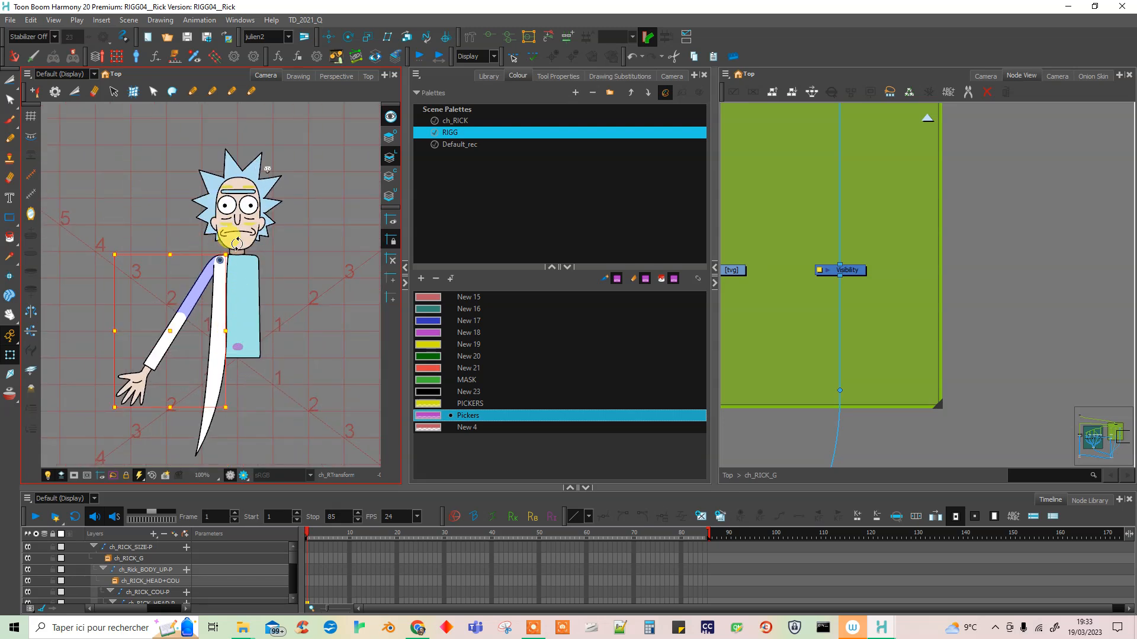
left_click(533, 628)
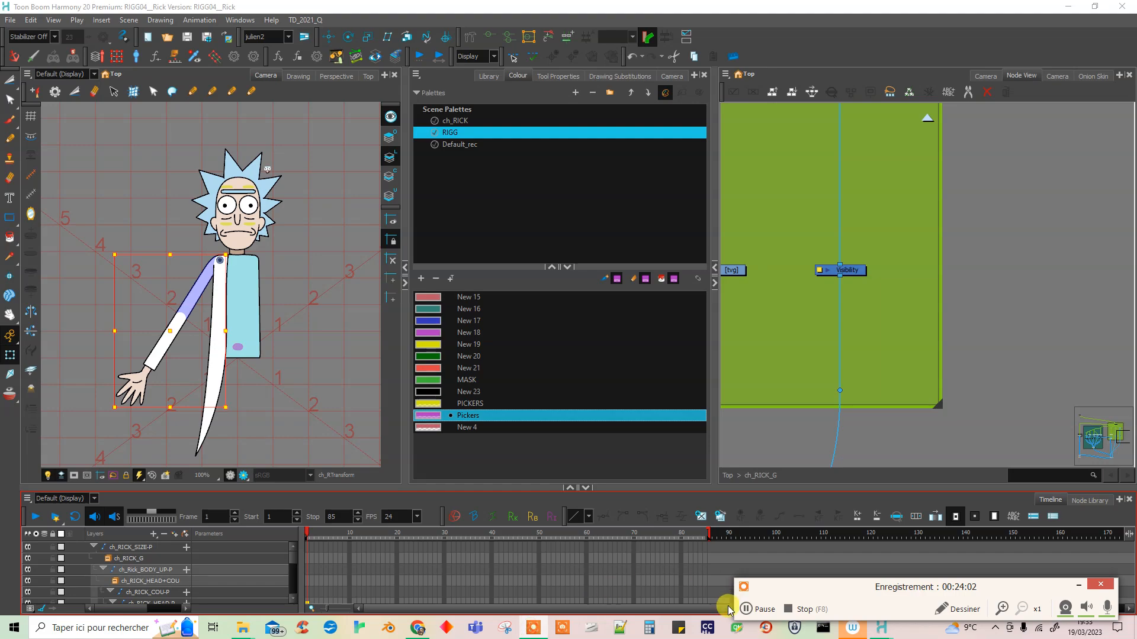